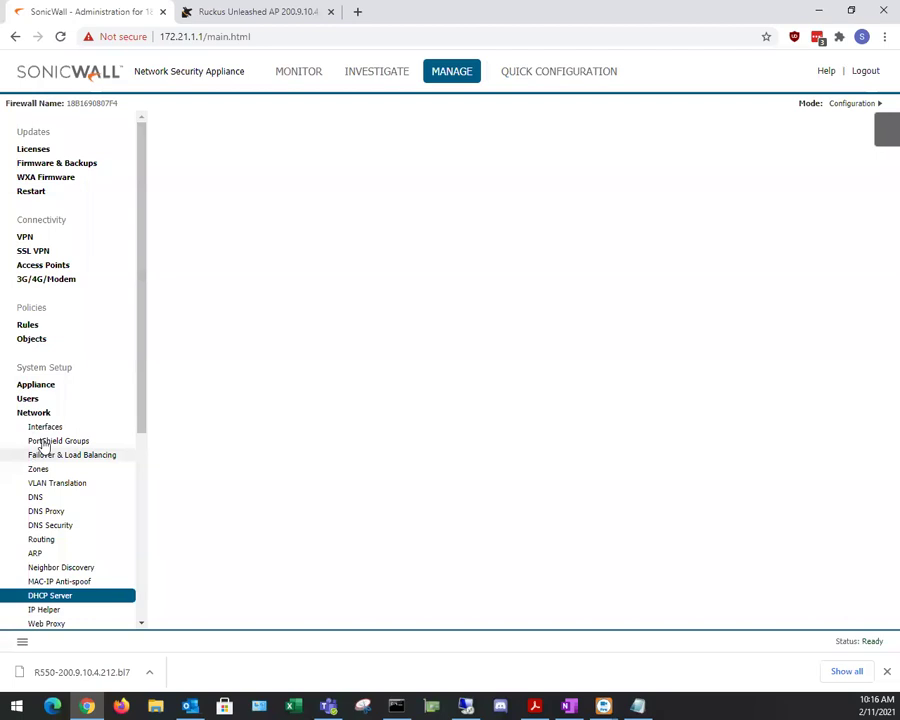
Step: Review the X9 interface's address (10.21.33.1), subnet mask and link speed on Network > Interfaces
{"action": "left_click", "coordinate": [76, 425]}
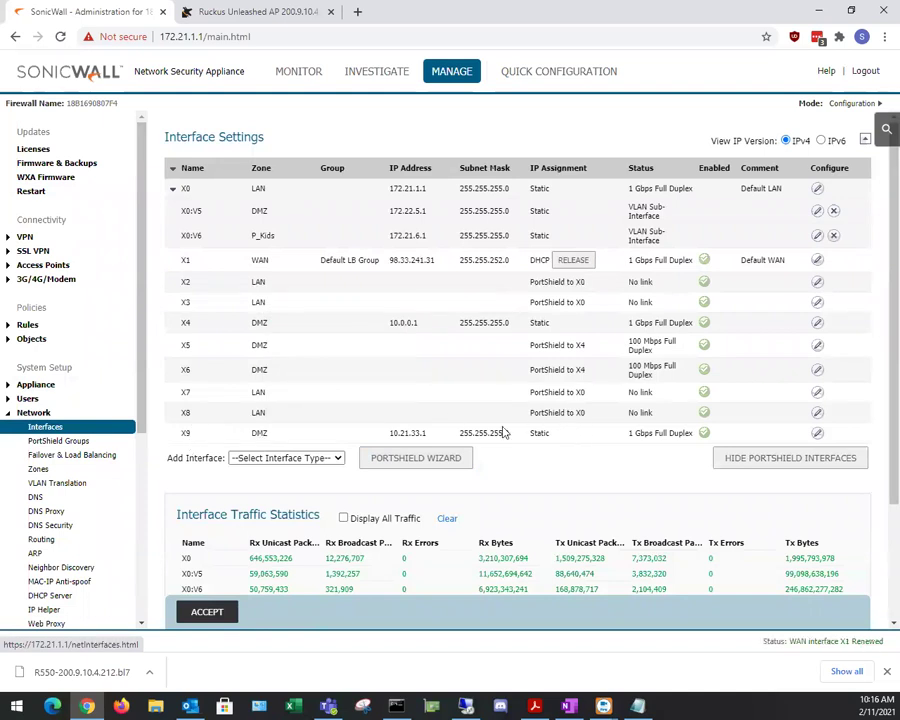
{"action": "left_click_drag", "start_coordinate": [395, 432], "coordinate": [512, 430]}
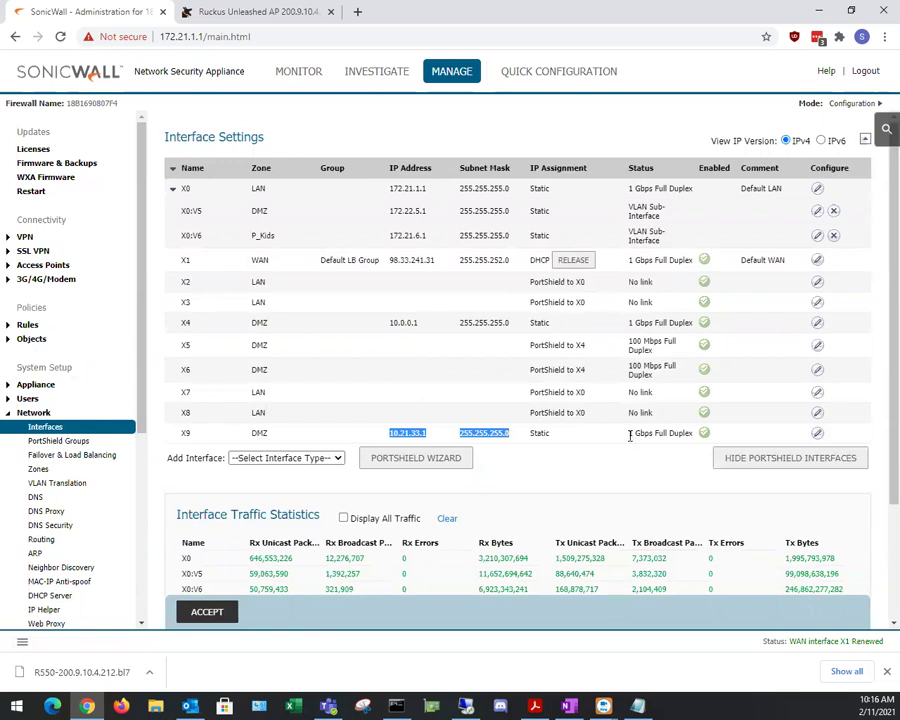
{"action": "left_click_drag", "start_coordinate": [680, 432], "coordinate": [631, 437]}
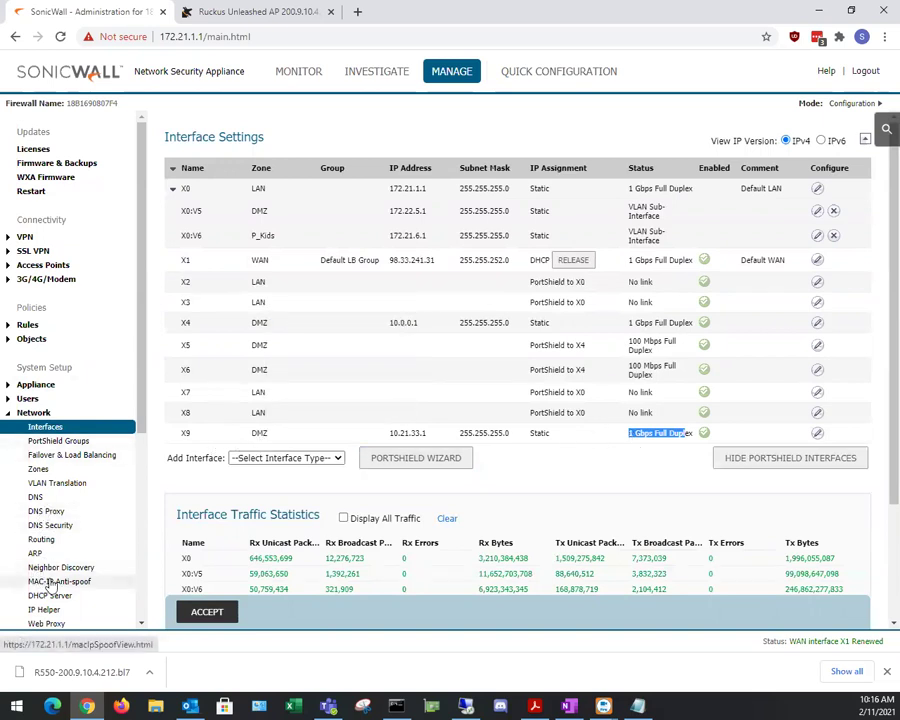
Step: Check the address range of X9's DHCP lease scope and view the ARP cache page
{"action": "scroll", "coordinate": [50, 555], "scroll_direction": "down", "scroll_amount": 1}
{"action": "left_click", "coordinate": [50, 525]}
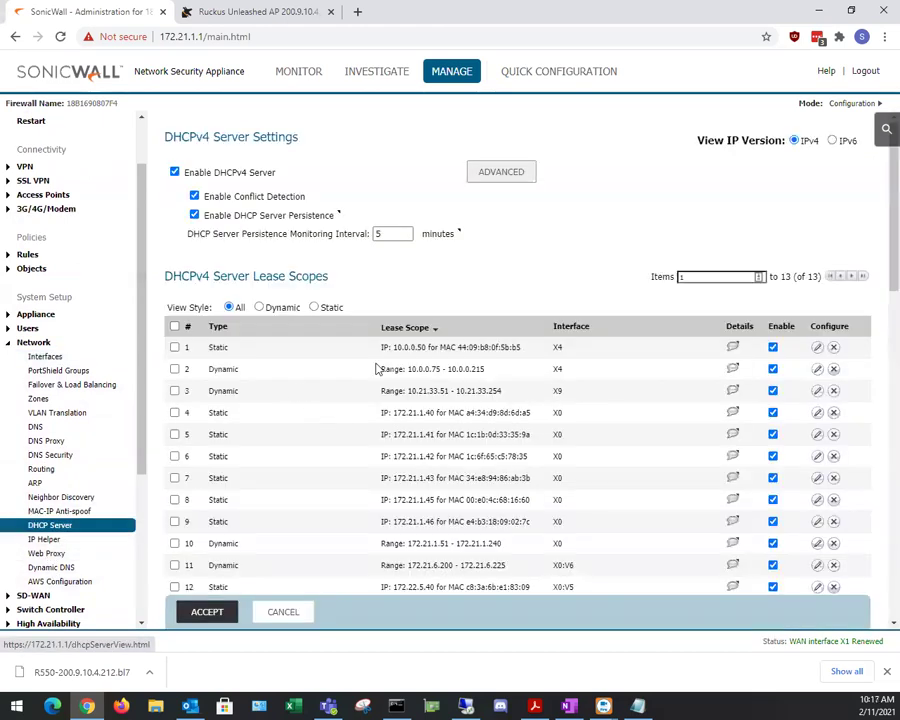
{"action": "double_click", "coordinate": [557, 391]}
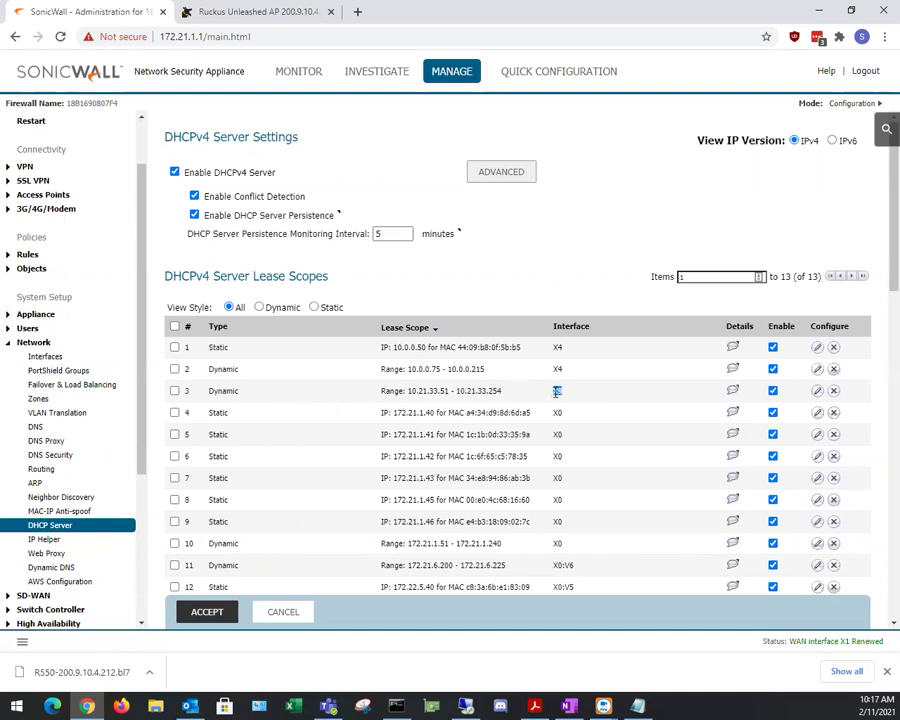
{"action": "left_click_drag", "start_coordinate": [418, 391], "coordinate": [492, 393]}
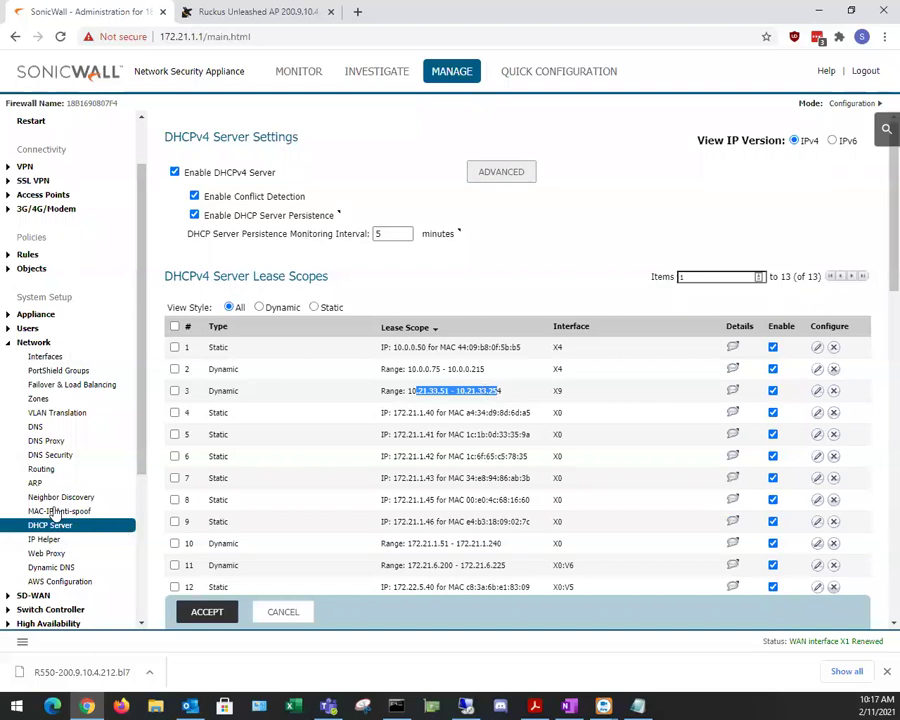
{"action": "left_click", "coordinate": [35, 484]}
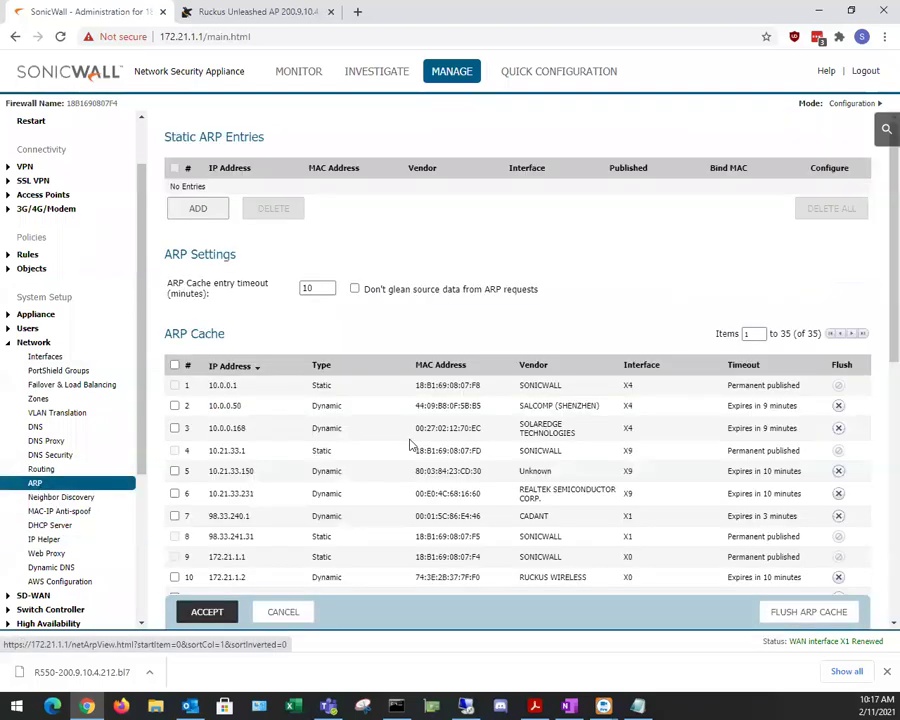
Step: Group the ARP cache entries by interface and scroll through the list
{"action": "left_click", "coordinate": [636, 371]}
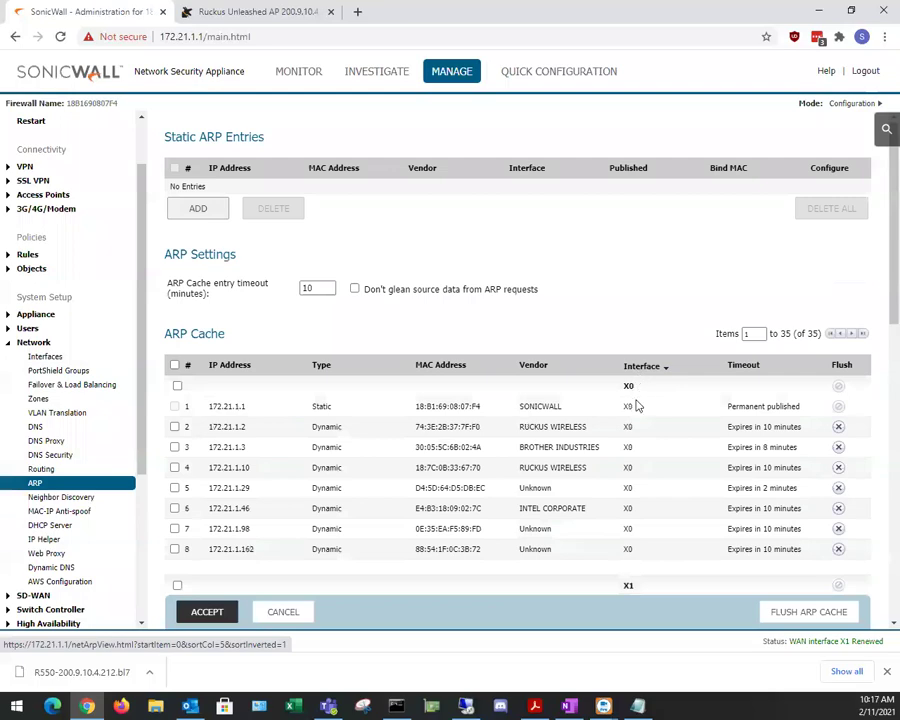
{"action": "scroll", "coordinate": [567, 461], "scroll_direction": "down", "scroll_amount": 8}
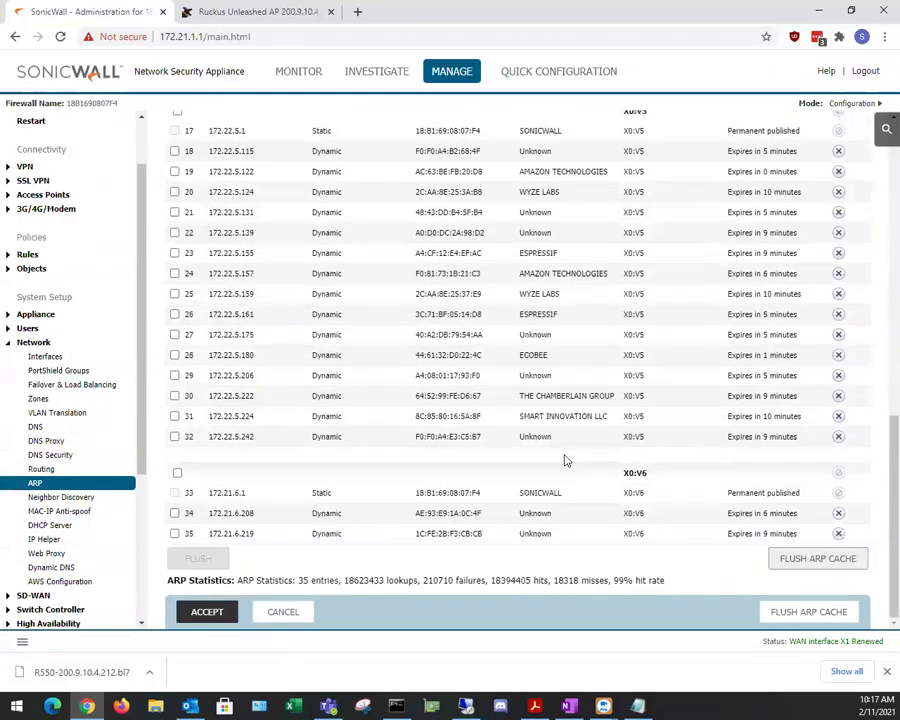
{"action": "scroll", "coordinate": [570, 452], "scroll_direction": "up", "scroll_amount": 10}
{"action": "scroll", "coordinate": [580, 440], "scroll_direction": "down", "scroll_amount": 2}
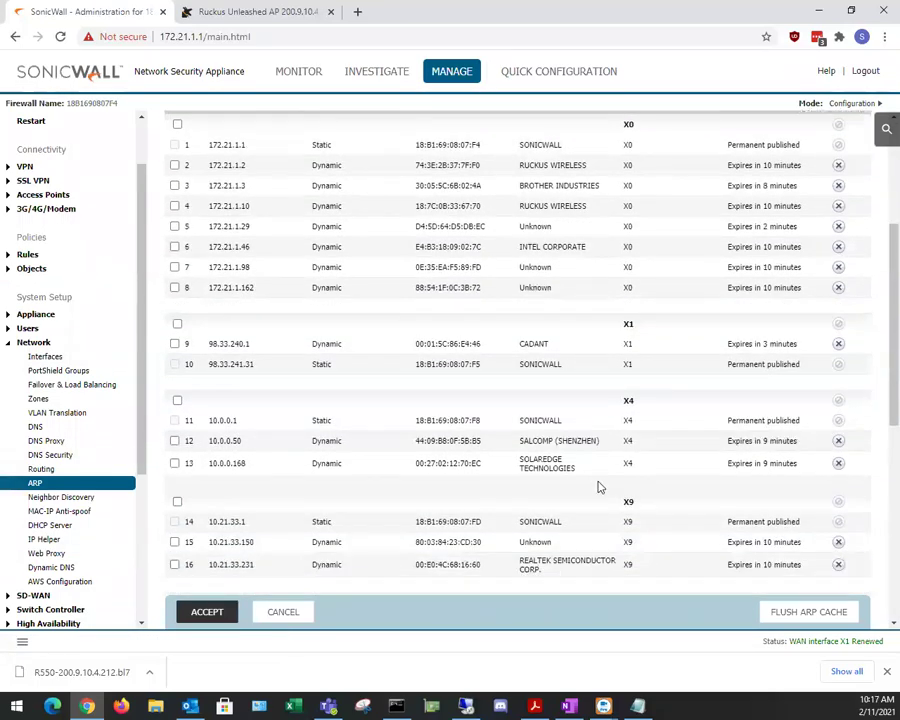
{"action": "scroll", "coordinate": [500, 510], "scroll_direction": "down", "scroll_amount": 1}
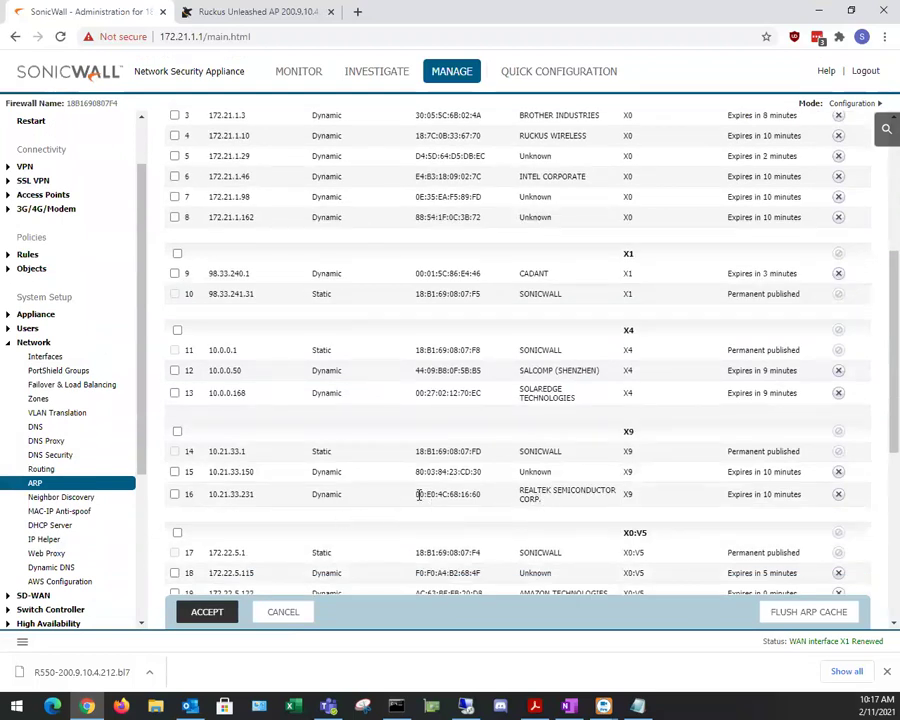
Step: Select the 10.21.33.150 address among the X9 hosts and open a blank browser tab
{"action": "left_click_drag", "start_coordinate": [418, 494], "coordinate": [462, 494]}
{"action": "left_click_drag", "start_coordinate": [254, 494], "coordinate": [232, 496]}
{"action": "left_click_drag", "start_coordinate": [255, 472], "coordinate": [231, 471]}
{"action": "left_click_drag", "start_coordinate": [217, 471], "coordinate": [247, 476]}
{"action": "left_click_drag", "start_coordinate": [252, 474], "coordinate": [271, 467]}
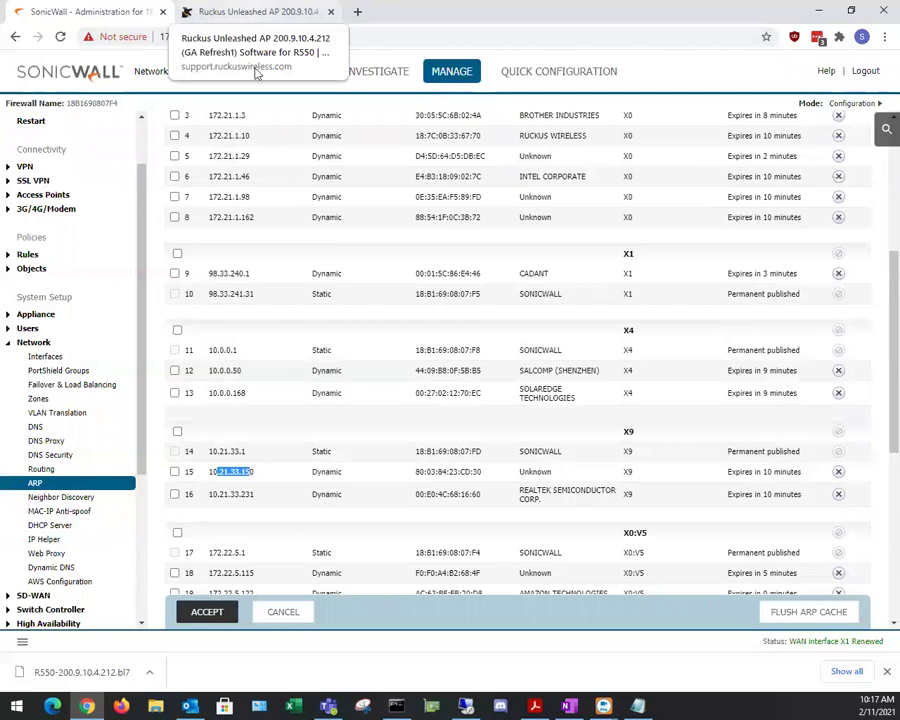
{"action": "left_click", "coordinate": [357, 12]}
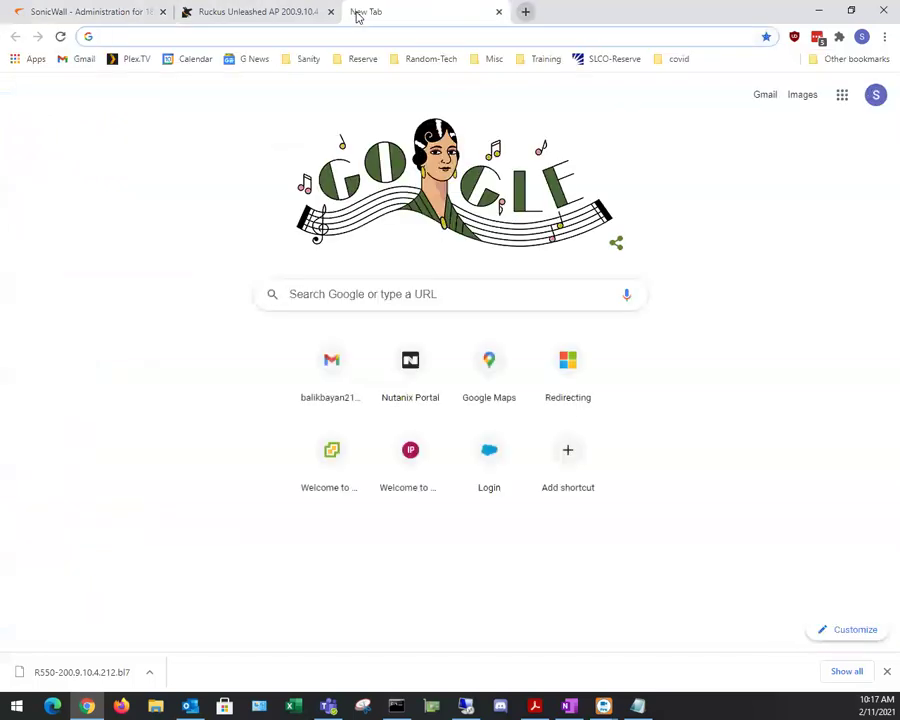
Step: Scan 10.21.33.0–10.21.33.255 in Angry IP Scanner, dismissing the firewall alert and enlarging the window
{"action": "left_click", "coordinate": [819, 11]}
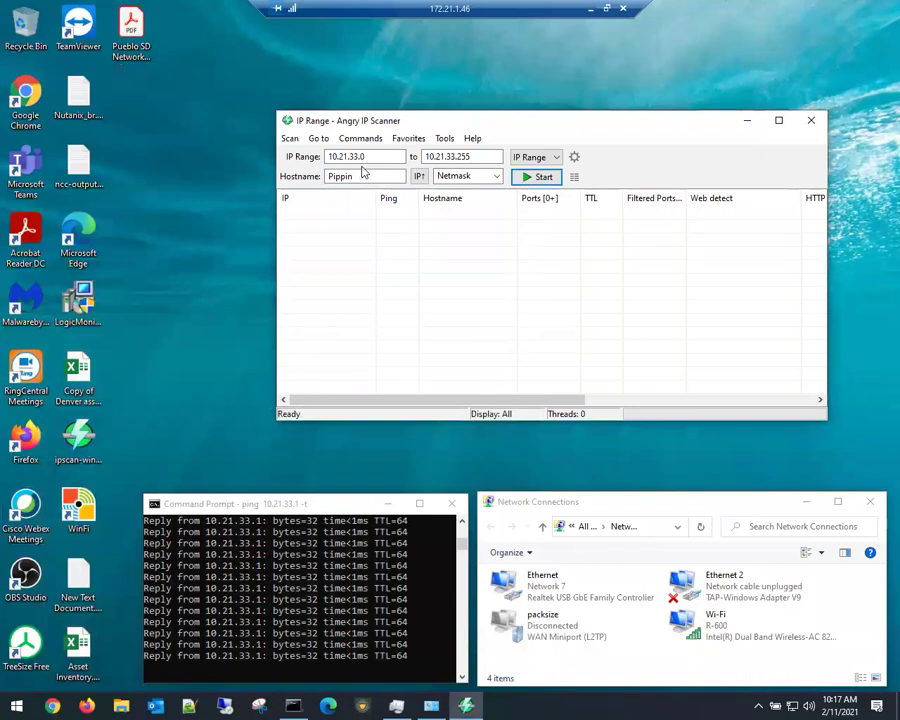
{"action": "left_click", "coordinate": [532, 180]}
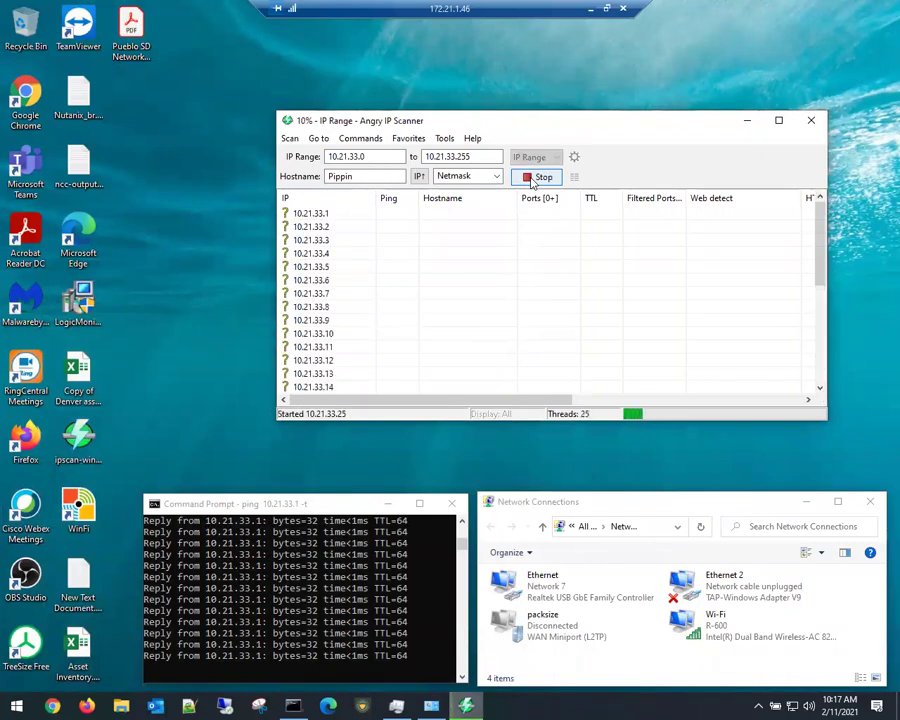
{"action": "double_click", "coordinate": [619, 112]}
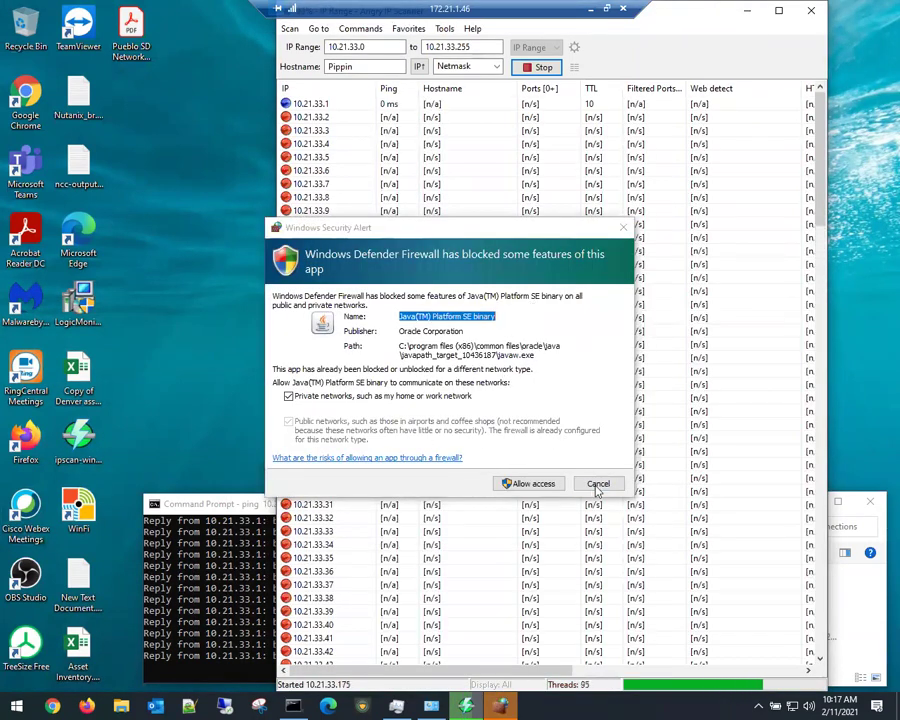
{"action": "left_click", "coordinate": [598, 483]}
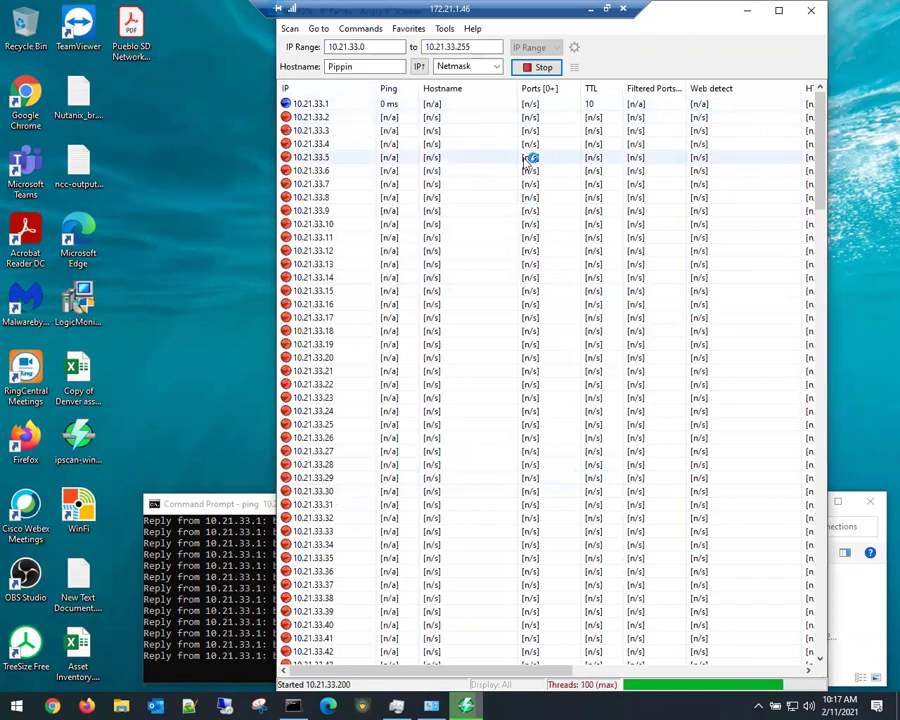
{"action": "left_click_drag", "start_coordinate": [277, 197], "coordinate": [152, 197]}
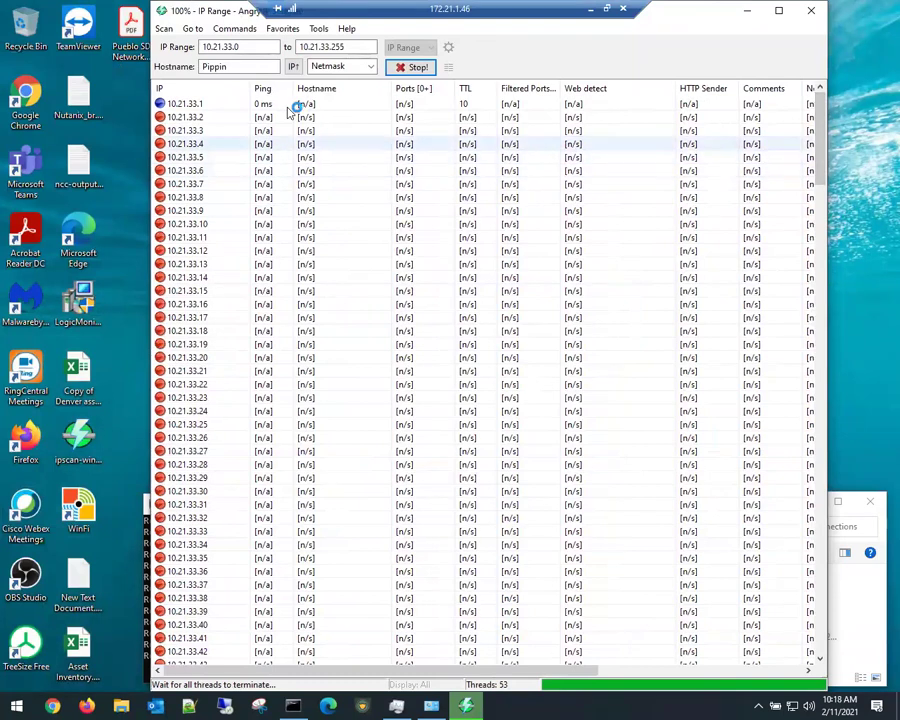
{"action": "right_click", "coordinate": [260, 92]}
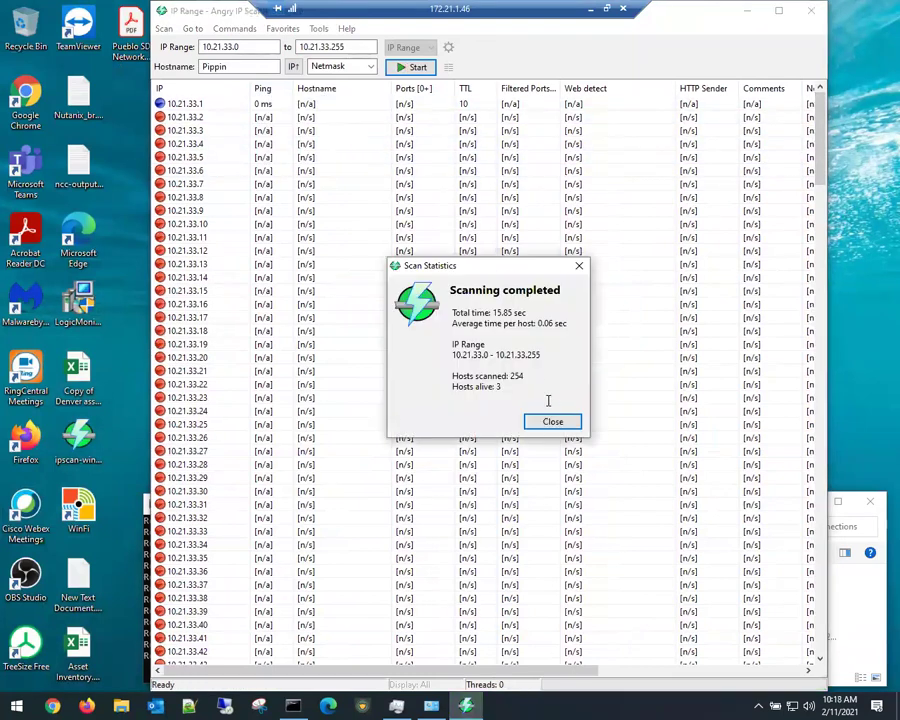
{"action": "left_click", "coordinate": [552, 420]}
Step: Sort the scan results by Ping so the three responding hosts come first
{"action": "right_click", "coordinate": [291, 95]}
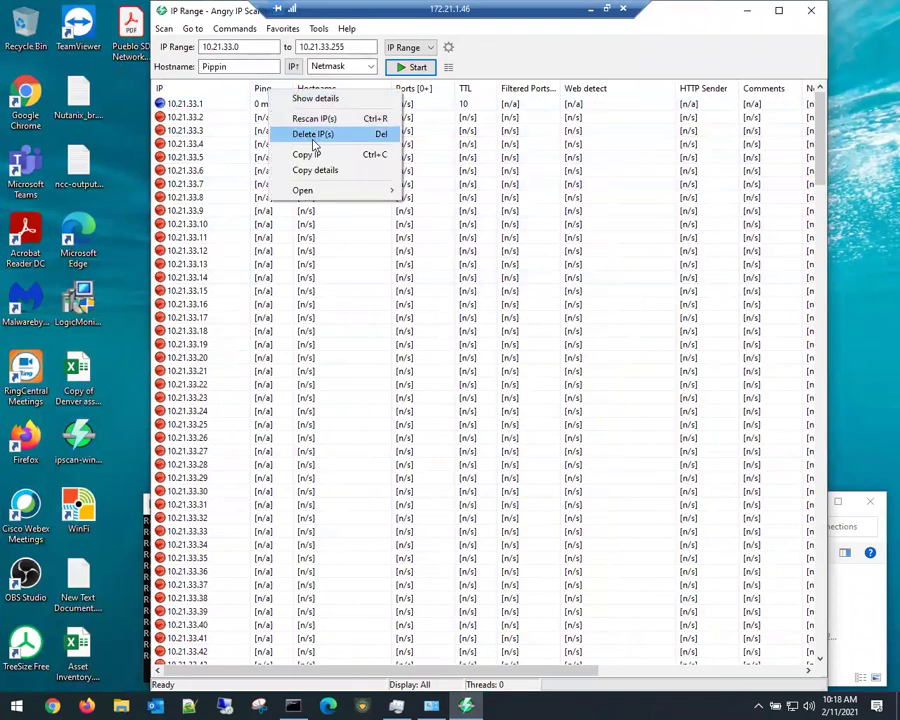
{"action": "left_click", "coordinate": [262, 90]}
{"action": "left_click", "coordinate": [266, 90]}
{"action": "left_click", "coordinate": [295, 100]}
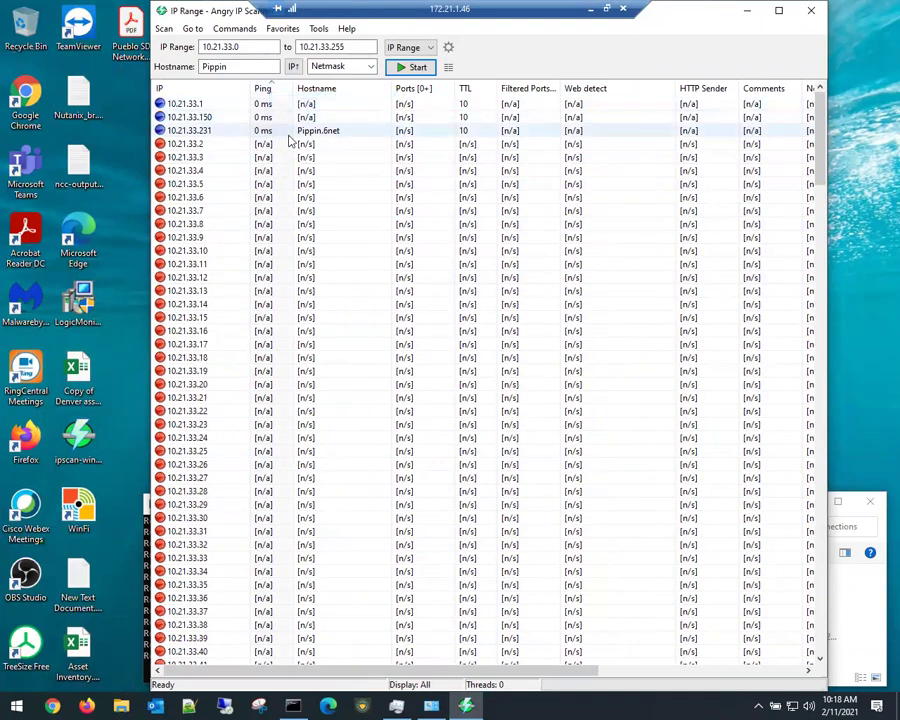
{"action": "left_click", "coordinate": [206, 117]}
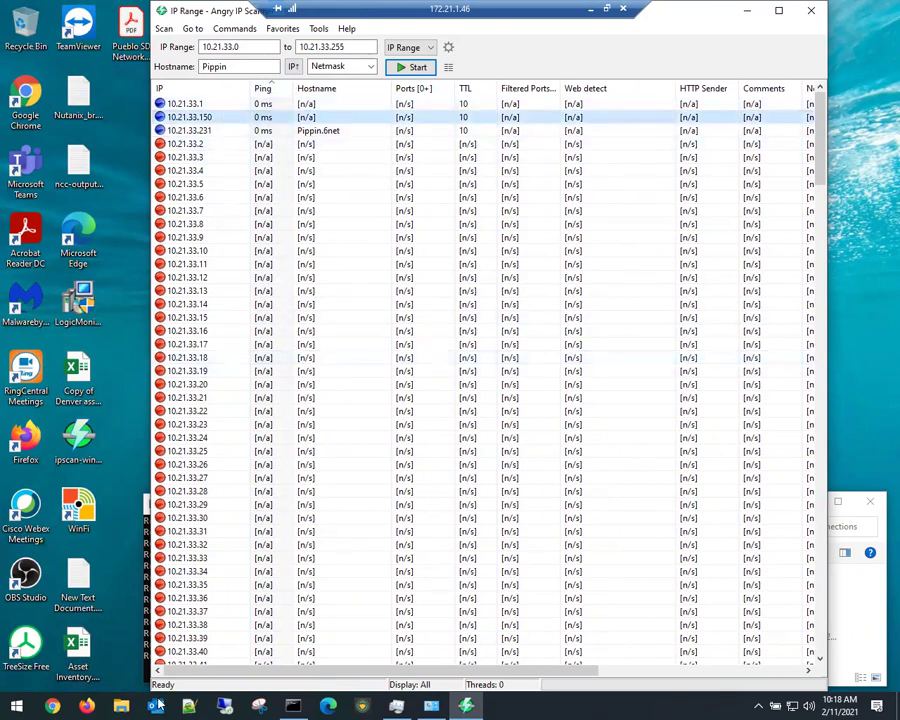
{"action": "left_click", "coordinate": [121, 667]}
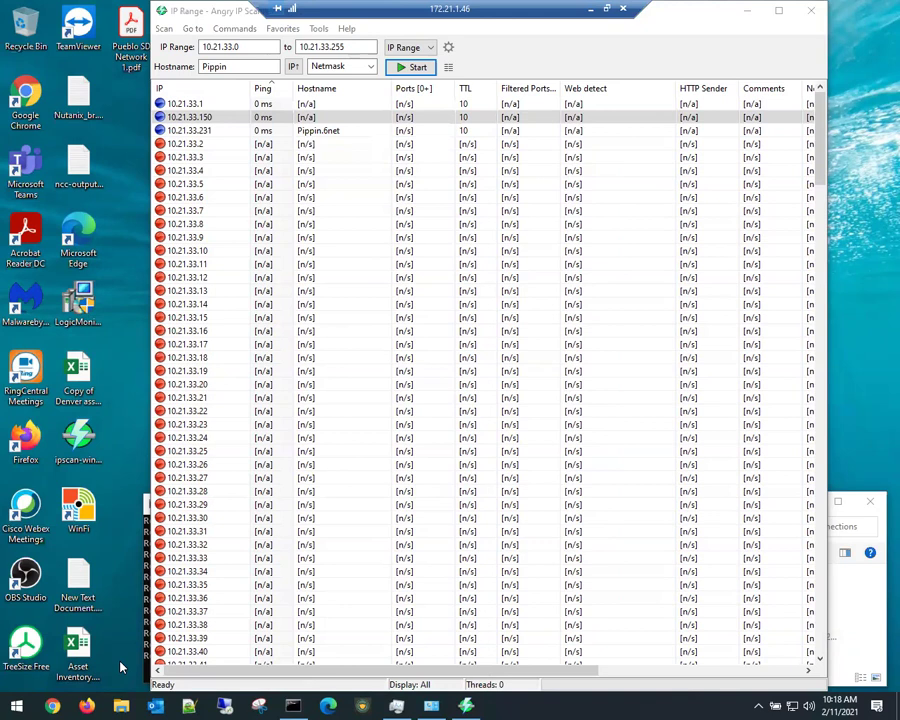
Step: Copy the 10.21.33.150 address from the results and launch the web browser
{"action": "left_click", "coordinate": [221, 117]}
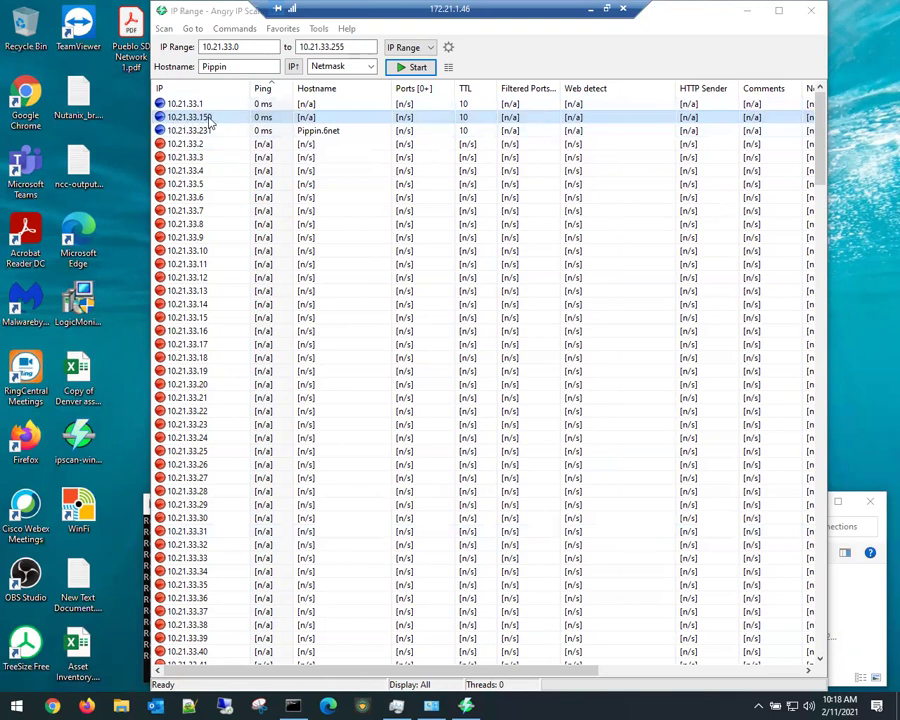
{"action": "right_click", "coordinate": [203, 121]}
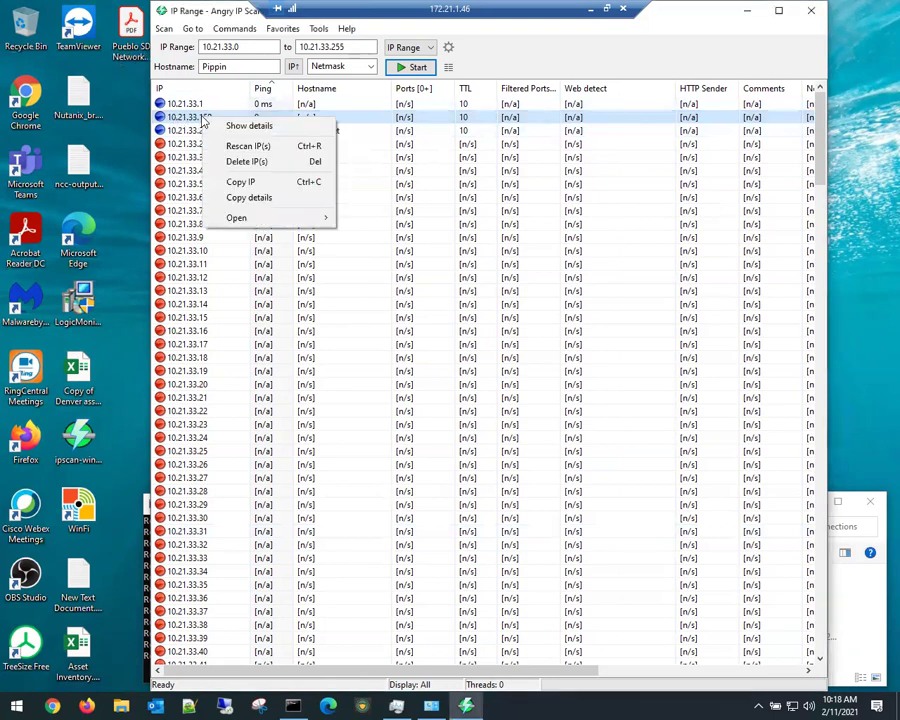
{"action": "left_click", "coordinate": [220, 181]}
{"action": "left_click", "coordinate": [53, 706]}
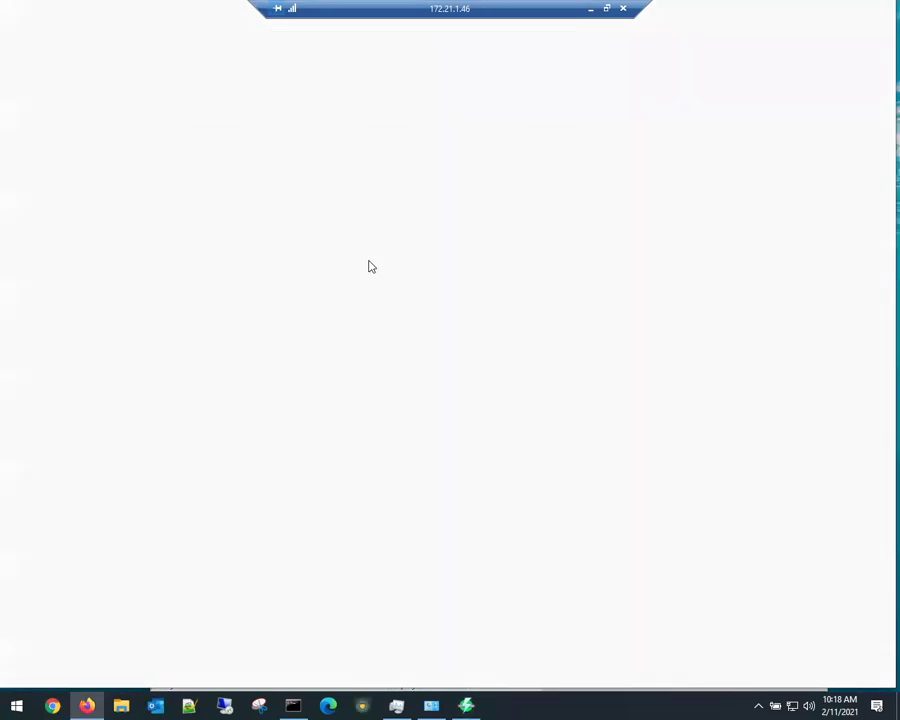
Step: Close the stray Firefox window, open 10.21.33.150 in Chrome and proceed past the certificate warning
{"action": "left_click_drag", "start_coordinate": [751, 132], "coordinate": [756, 176]}
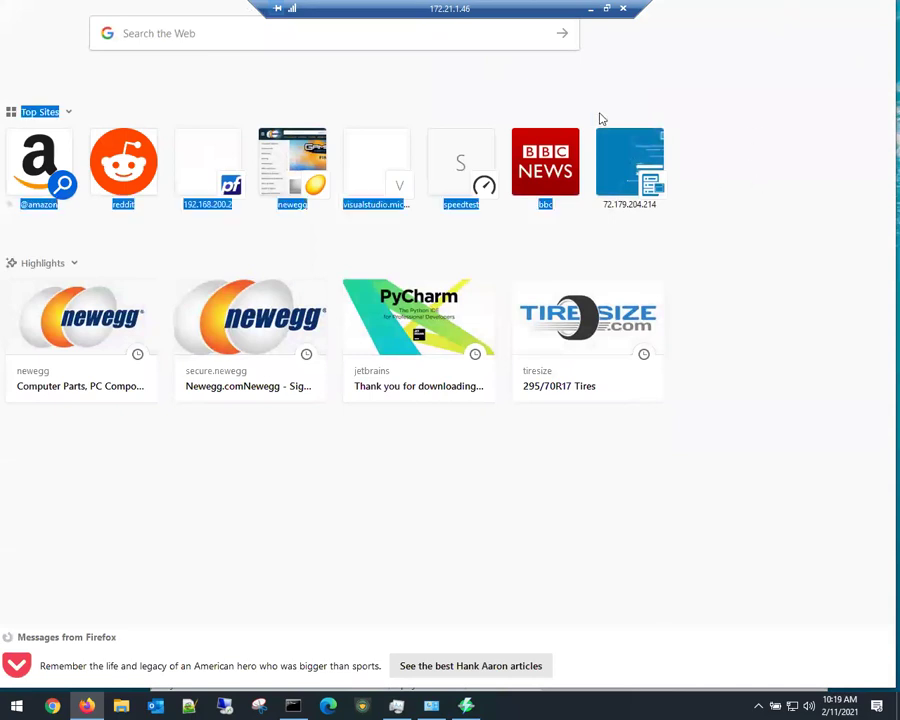
{"action": "right_click", "coordinate": [87, 705]}
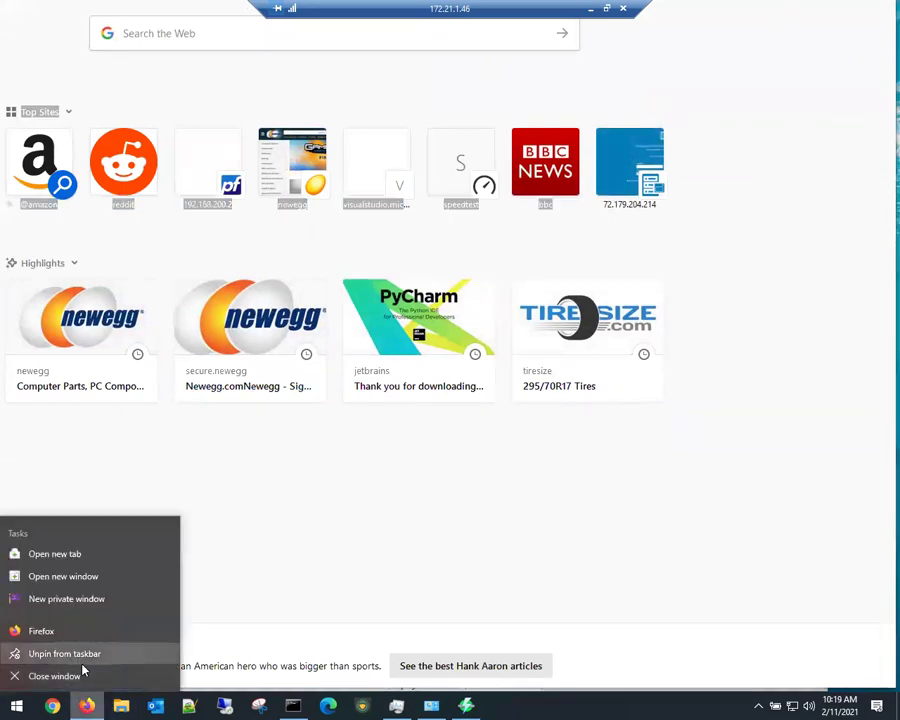
{"action": "left_click", "coordinate": [76, 676]}
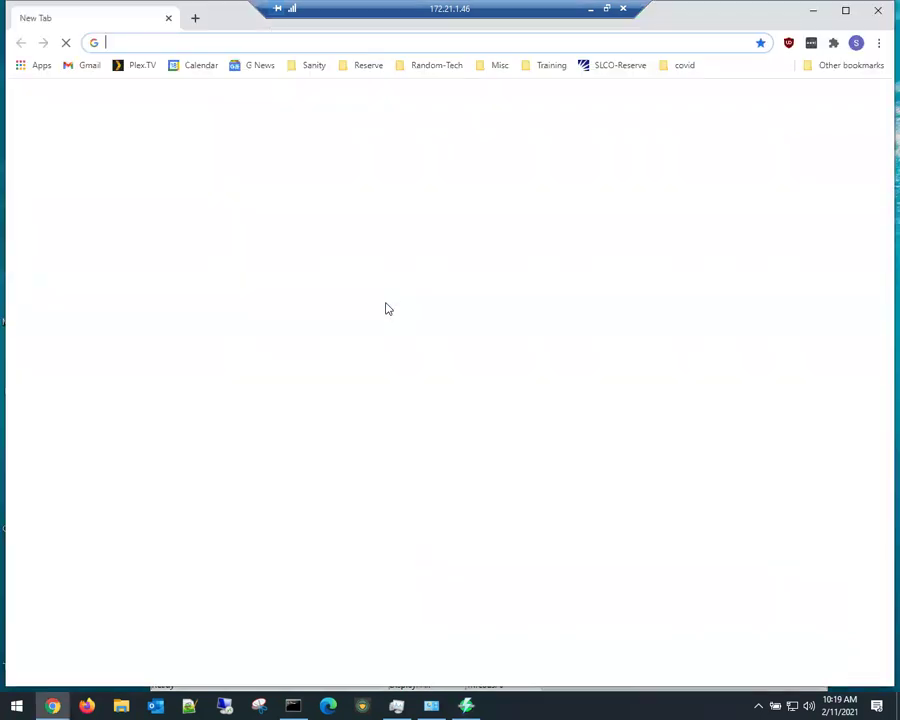
{"action": "key", "text": "ctrl+v"}
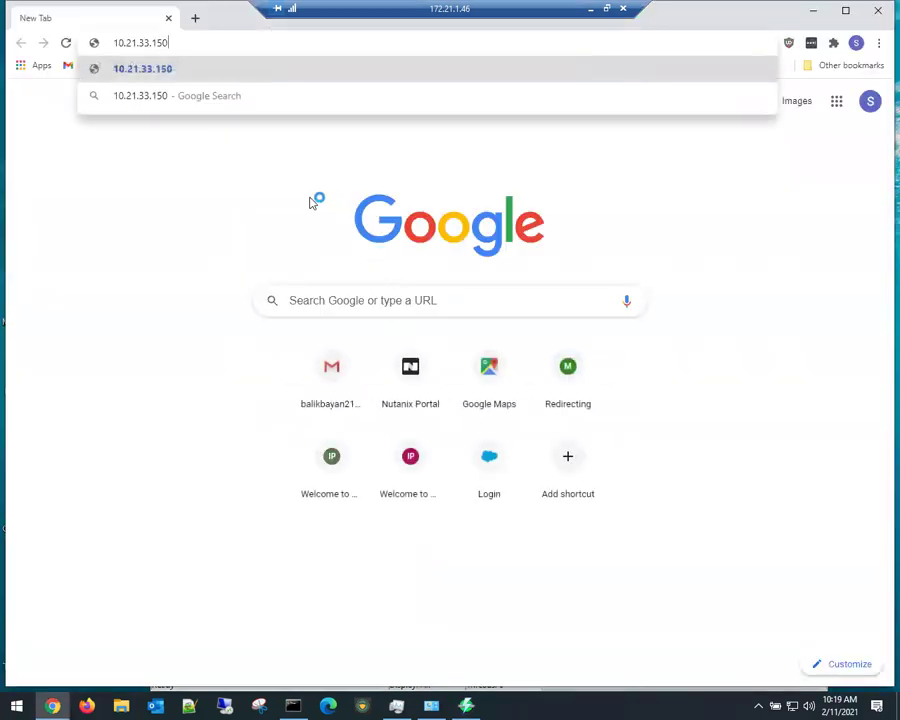
{"action": "key", "text": "Return"}
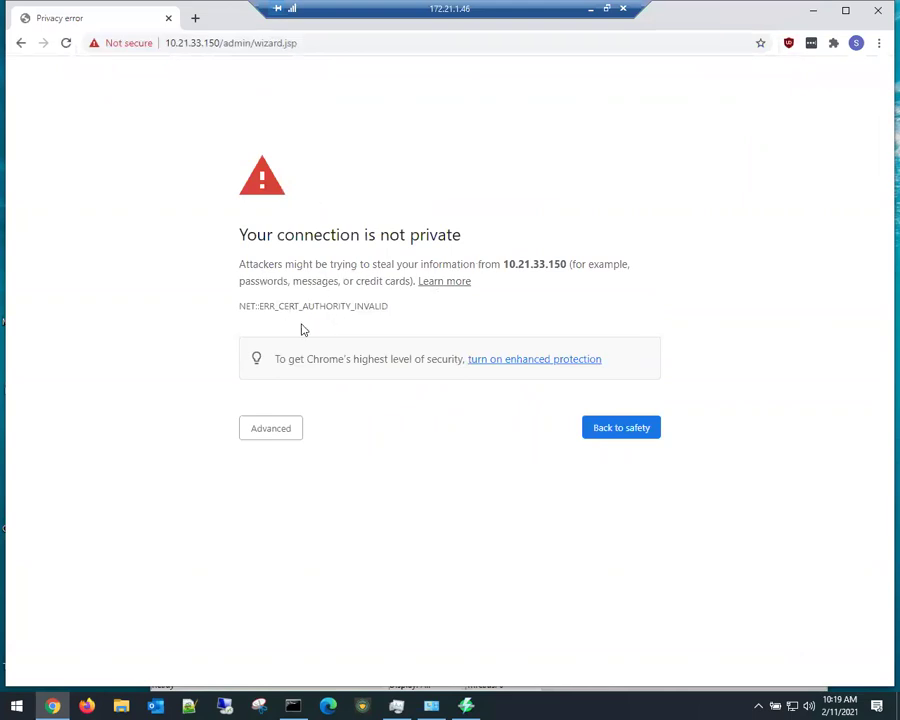
{"action": "left_click", "coordinate": [270, 428]}
{"action": "left_click", "coordinate": [313, 537]}
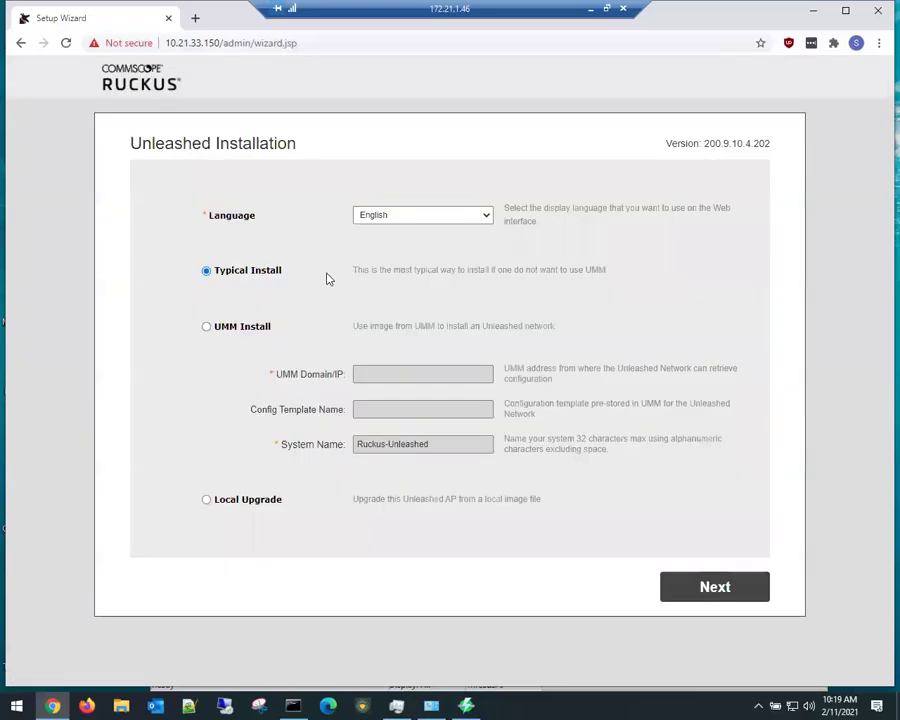
Step: Check the installer version 200.9.10.4.202 on the wizard and minimize the remote desktop session
{"action": "left_click_drag", "start_coordinate": [131, 143], "coordinate": [307, 139]}
{"action": "left_click_drag", "start_coordinate": [717, 141], "coordinate": [767, 146]}
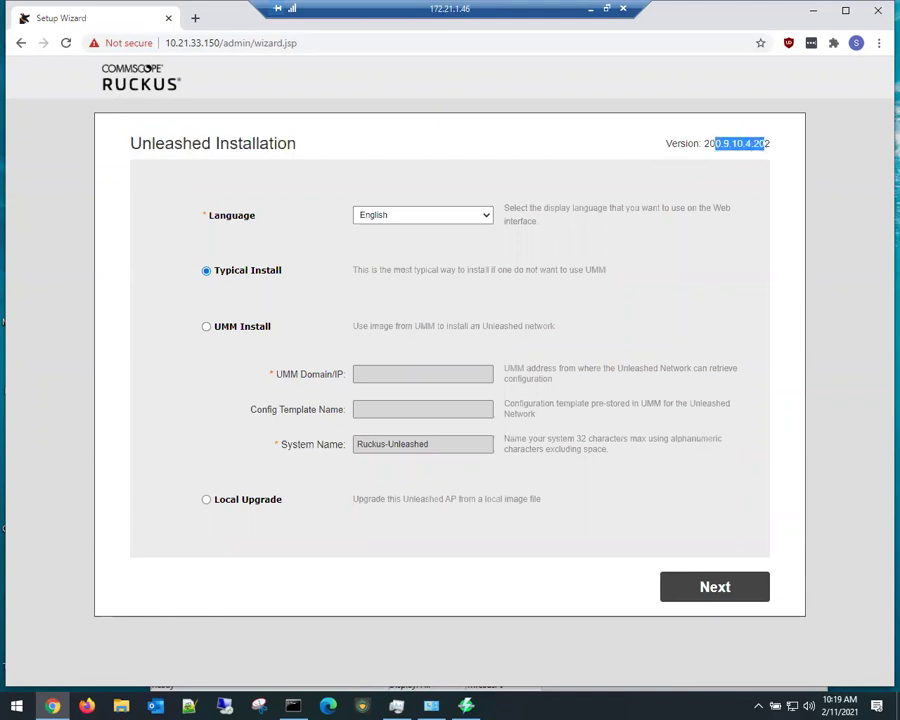
{"action": "left_click", "coordinate": [591, 9]}
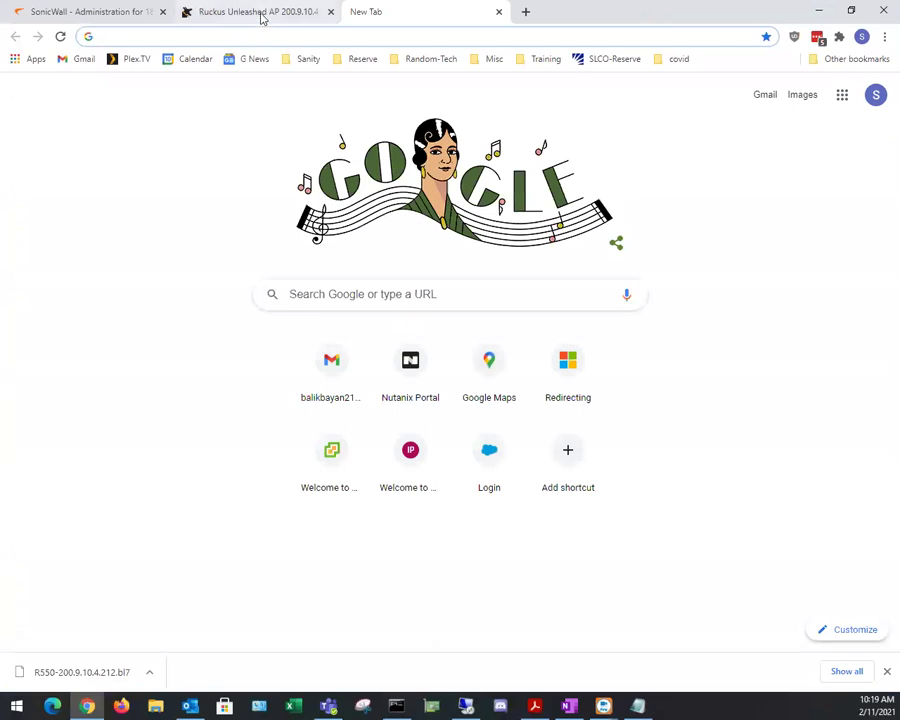
Step: Compare with the 200.9.10.4.212 version listed on the Ruckus Support Unleashed download page
{"action": "left_click", "coordinate": [187, 16]}
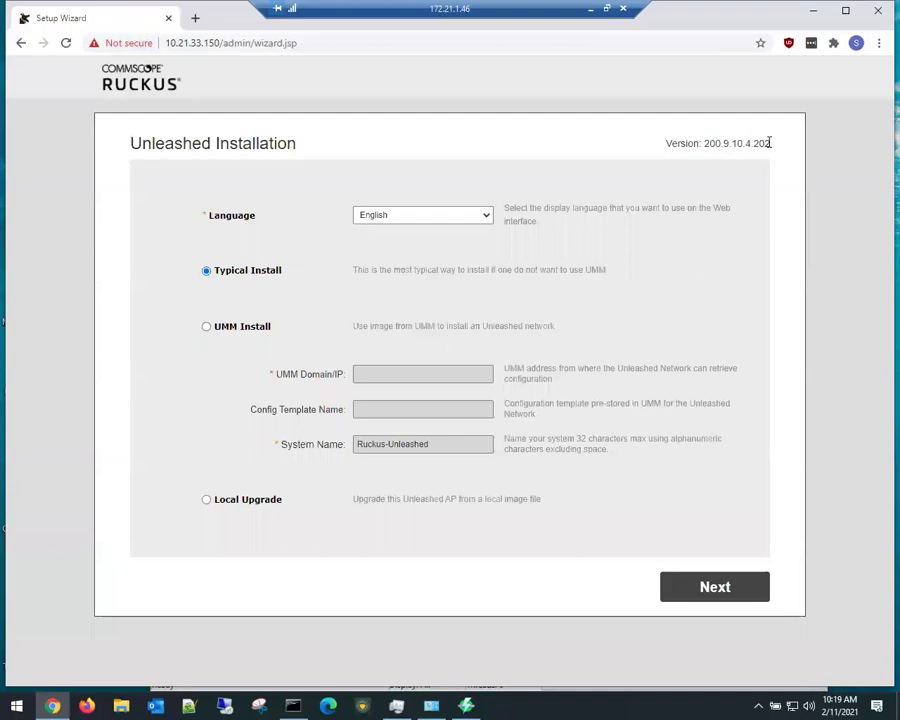
{"action": "left_click_drag", "start_coordinate": [757, 143], "coordinate": [771, 145]}
Step: Start the typical install and name the system R550
{"action": "left_click", "coordinate": [720, 588]}
{"action": "left_click_drag", "start_coordinate": [383, 258], "coordinate": [296, 256]}
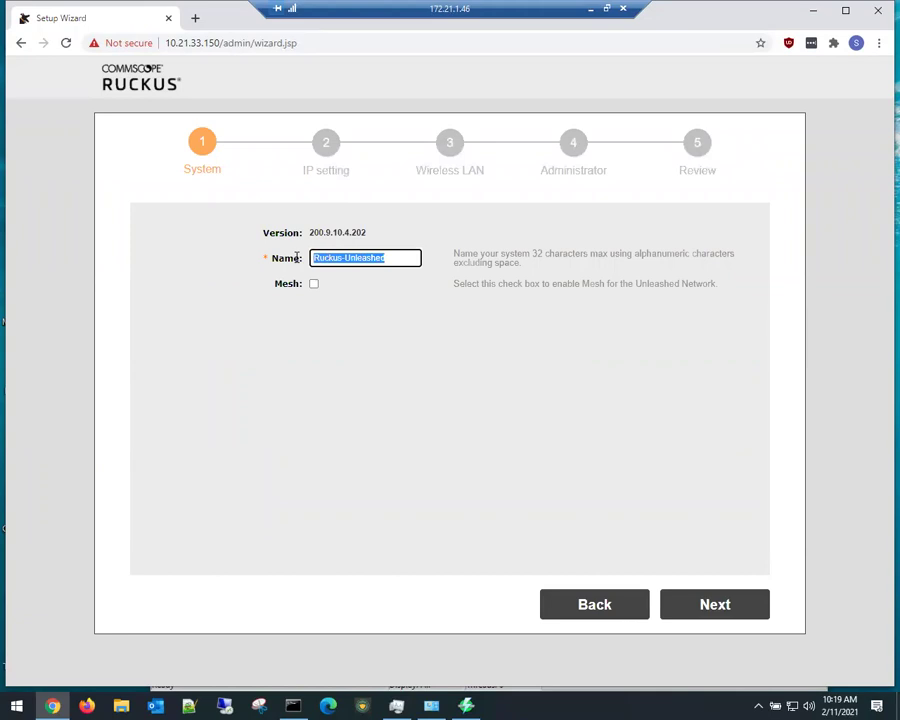
{"action": "type", "text": "R550"}
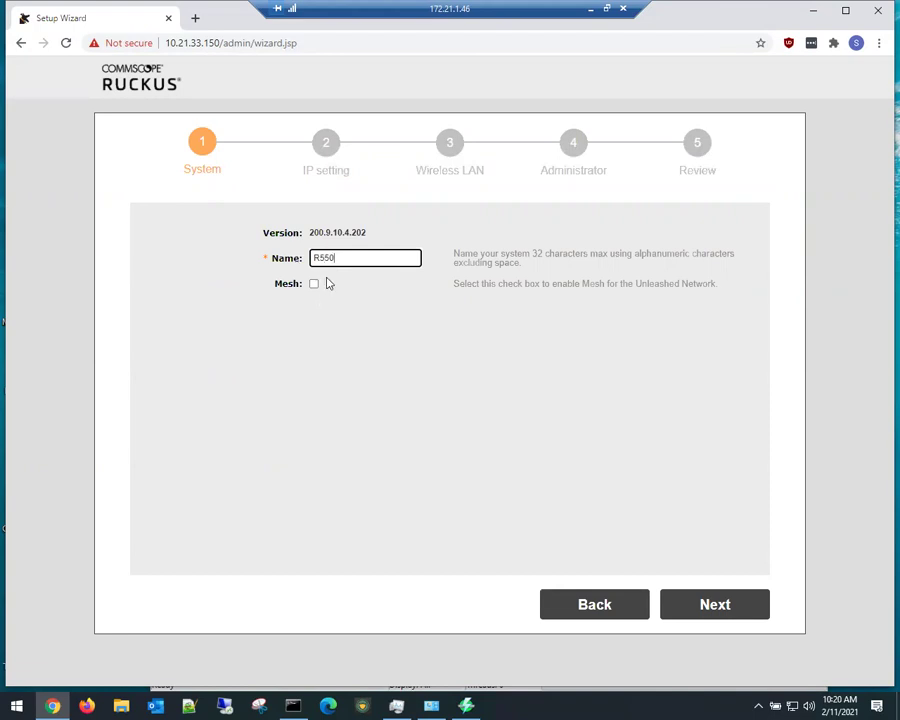
{"action": "left_click", "coordinate": [604, 508]}
{"action": "left_click", "coordinate": [678, 600]}
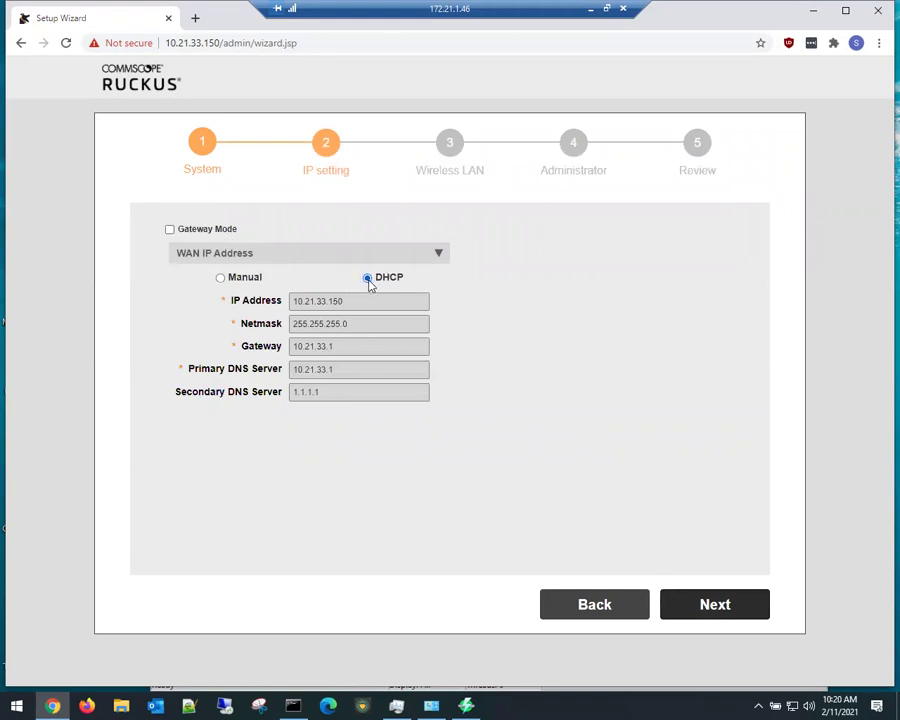
Step: Set the WAN address manually to 10.21.33.40 and advance to the Wireless LAN step
{"action": "left_click", "coordinate": [221, 278]}
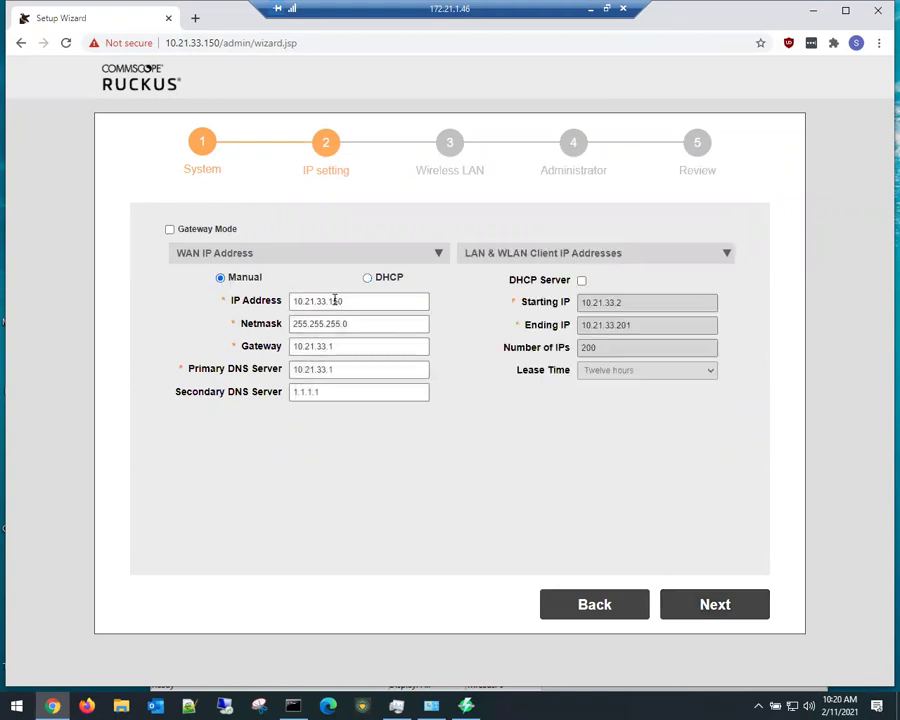
{"action": "left_click_drag", "start_coordinate": [329, 300], "coordinate": [347, 301]}
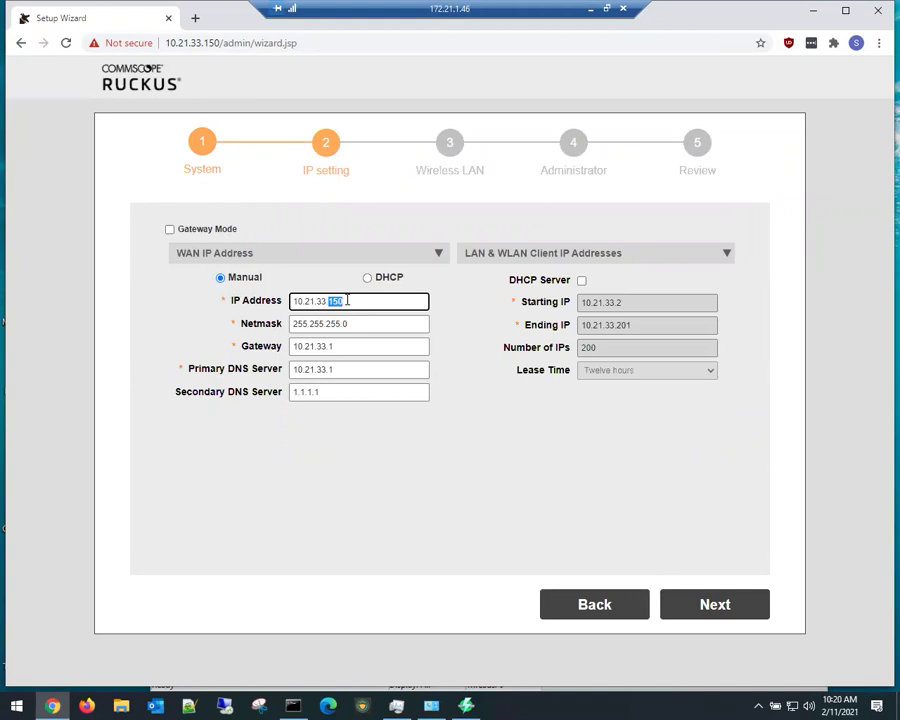
{"action": "type", "text": "40"}
{"action": "left_click", "coordinate": [712, 605]}
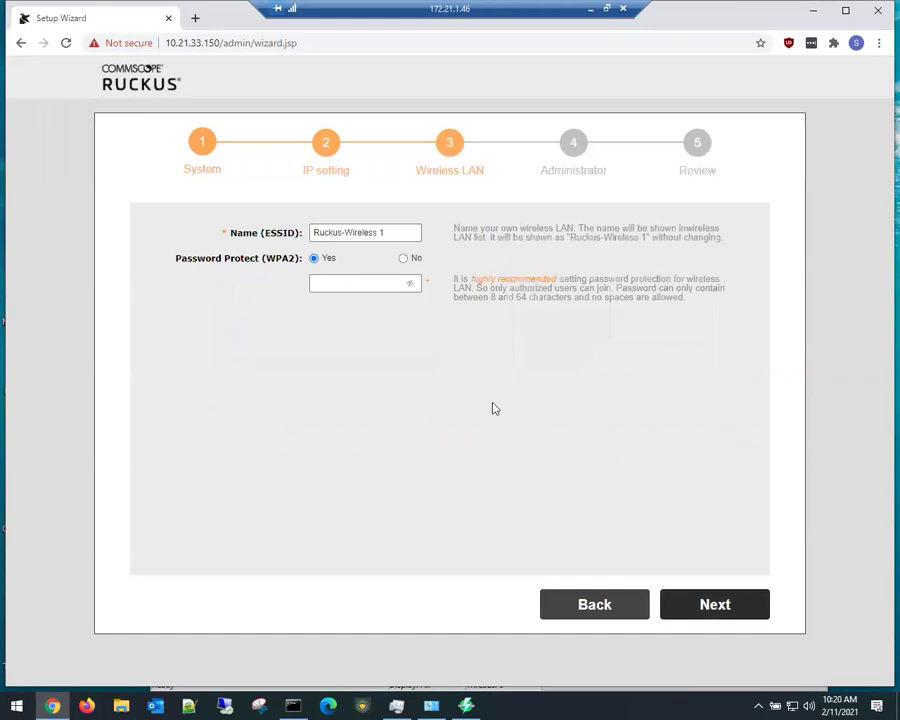
Step: Rename the wireless network to Wi-Fi6FTW
{"action": "left_click_drag", "start_coordinate": [392, 234], "coordinate": [296, 232]}
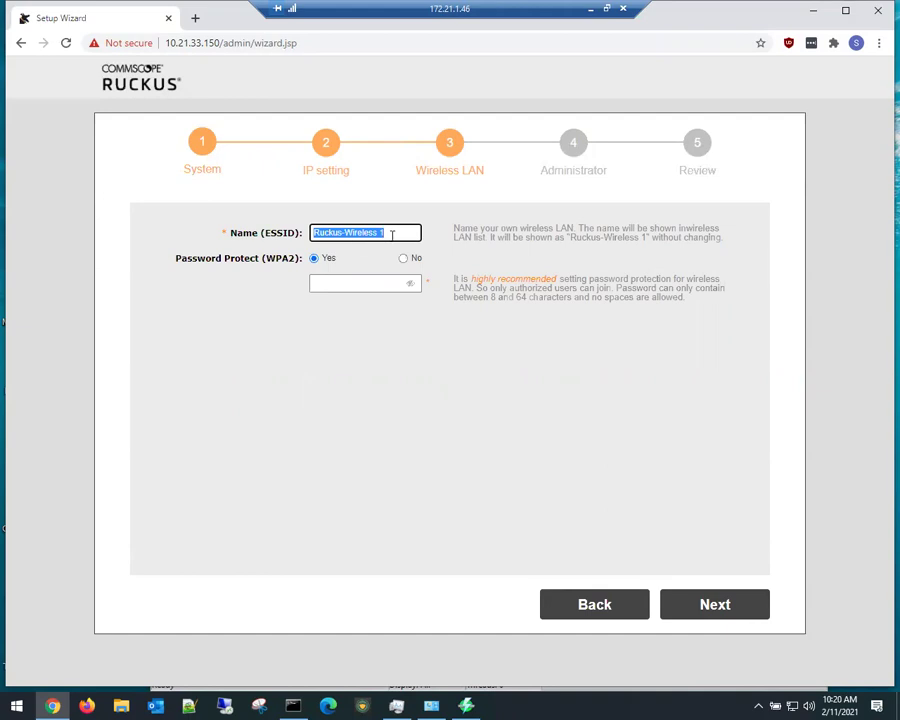
{"action": "type", "text": "Wi"}
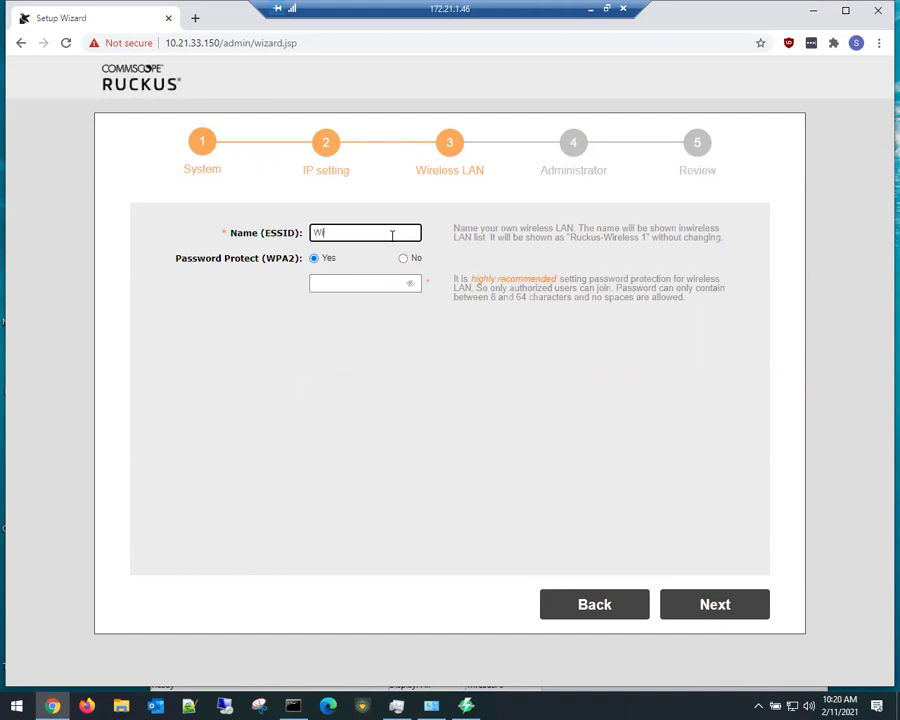
{"action": "key", "text": "BackSpace"}
{"action": "key", "text": "BackSpace"}
{"action": "type", "text": "Wi-Fi6FTW"}
Step: Enter a WPA2 passphrase and briefly reveal it to verify it
{"action": "left_click", "coordinate": [381, 280]}
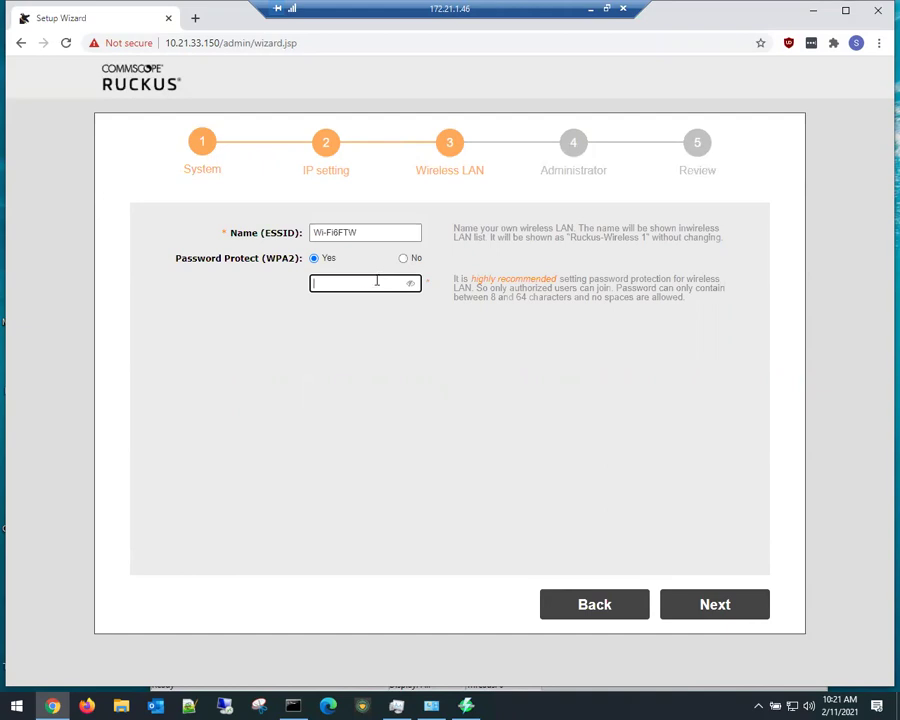
{"action": "type", "text": "••••"}
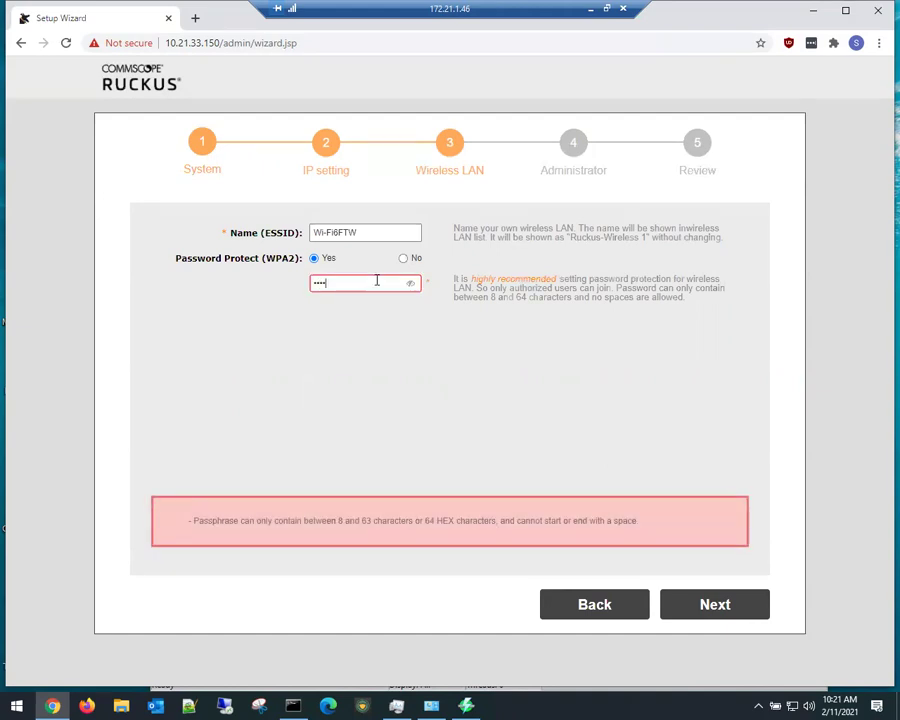
{"action": "type", "text": "••••"}
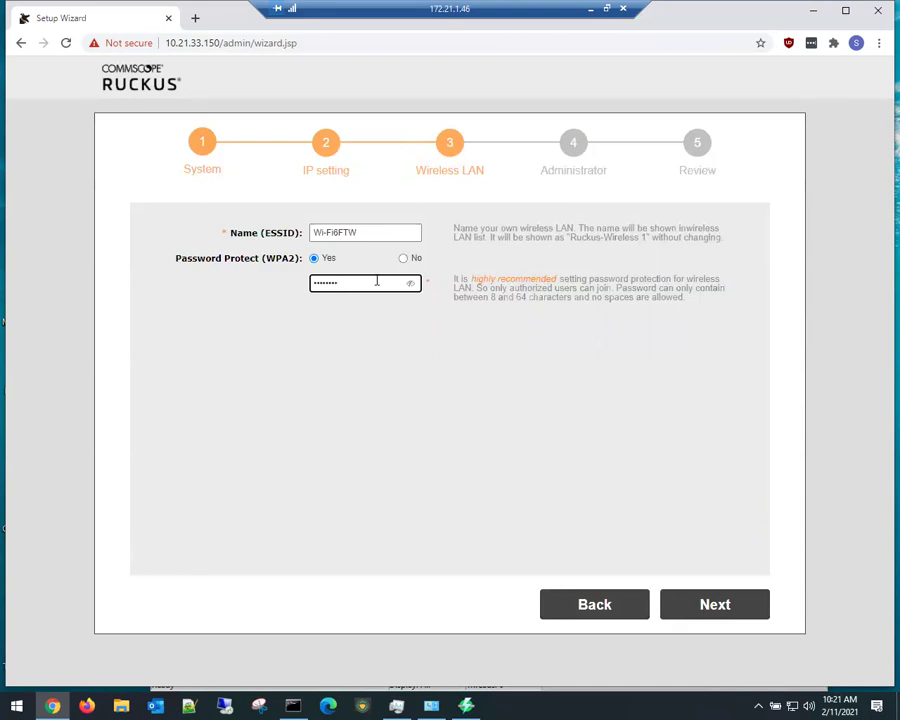
{"action": "left_click", "coordinate": [411, 284]}
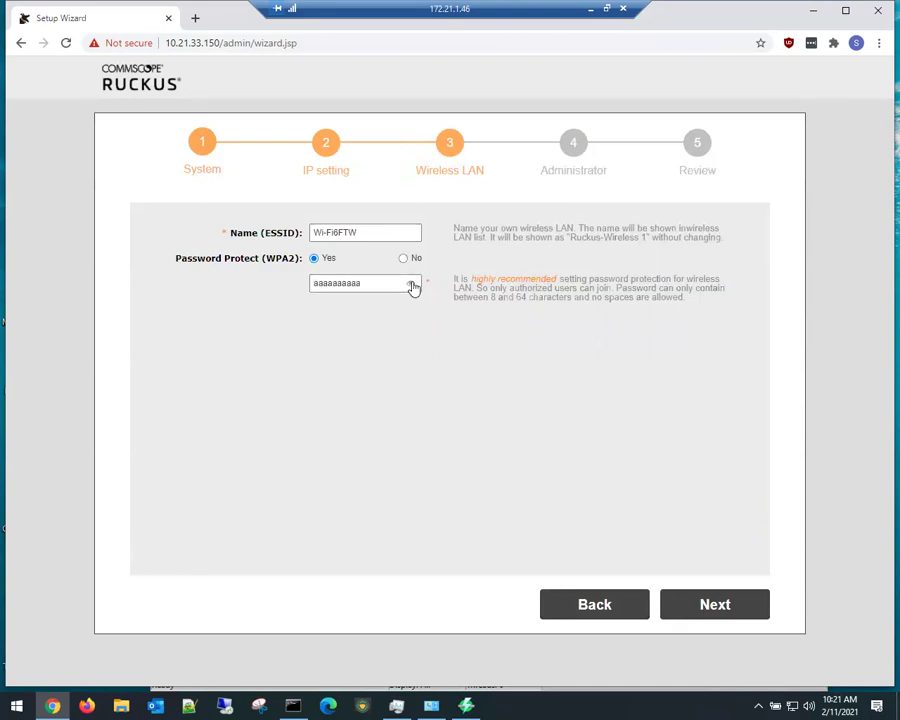
{"action": "left_click", "coordinate": [411, 285]}
Step: Enter and confirm the admin password, then advance to the Review summary
{"action": "left_click", "coordinate": [695, 604]}
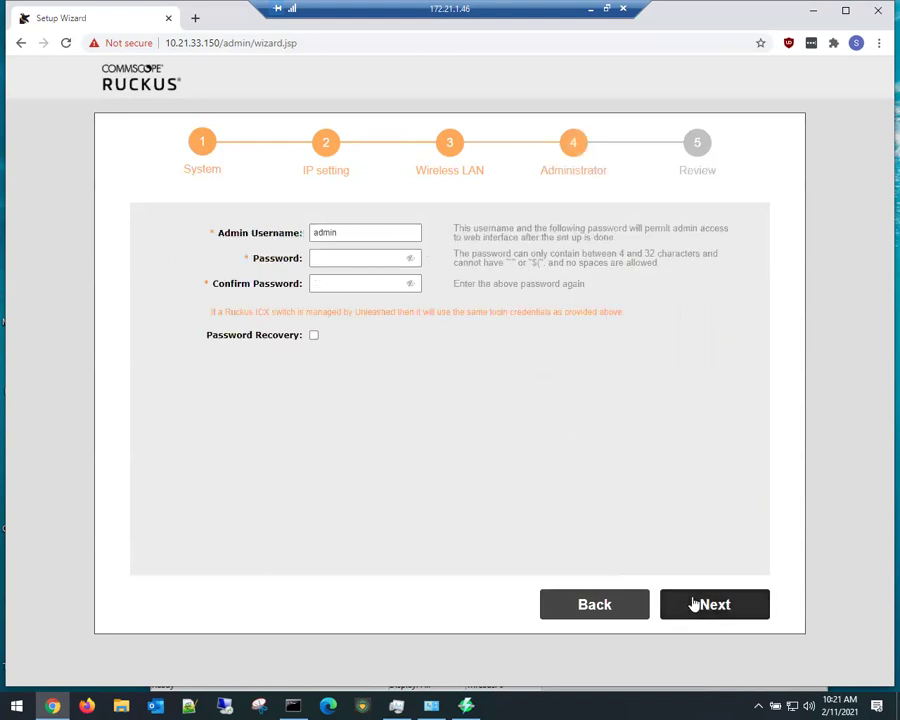
{"action": "left_click", "coordinate": [327, 258]}
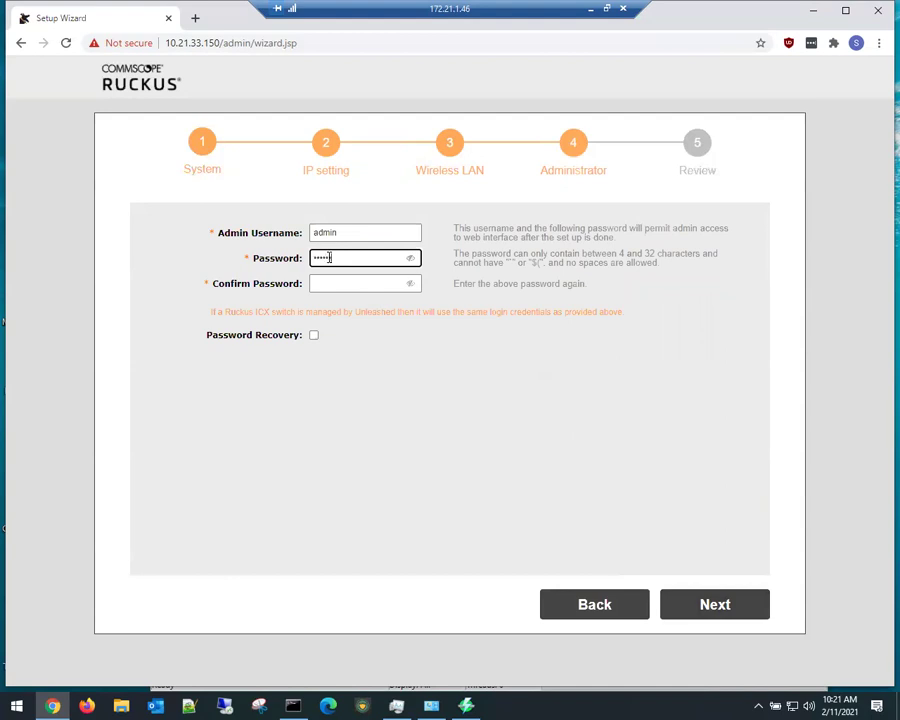
{"action": "key", "text": "Tab"}
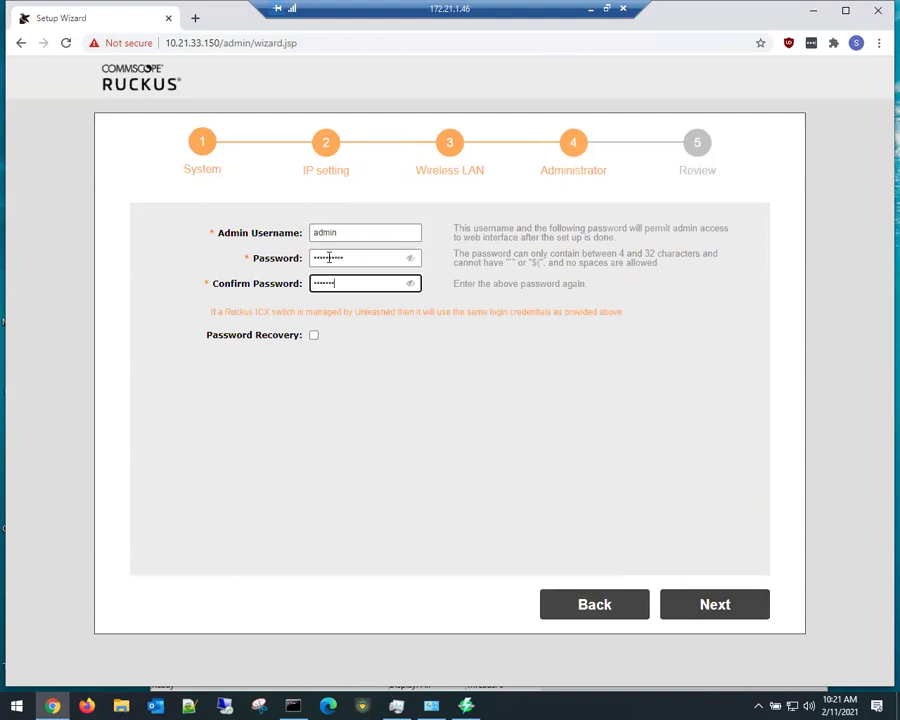
{"action": "left_click", "coordinate": [369, 431]}
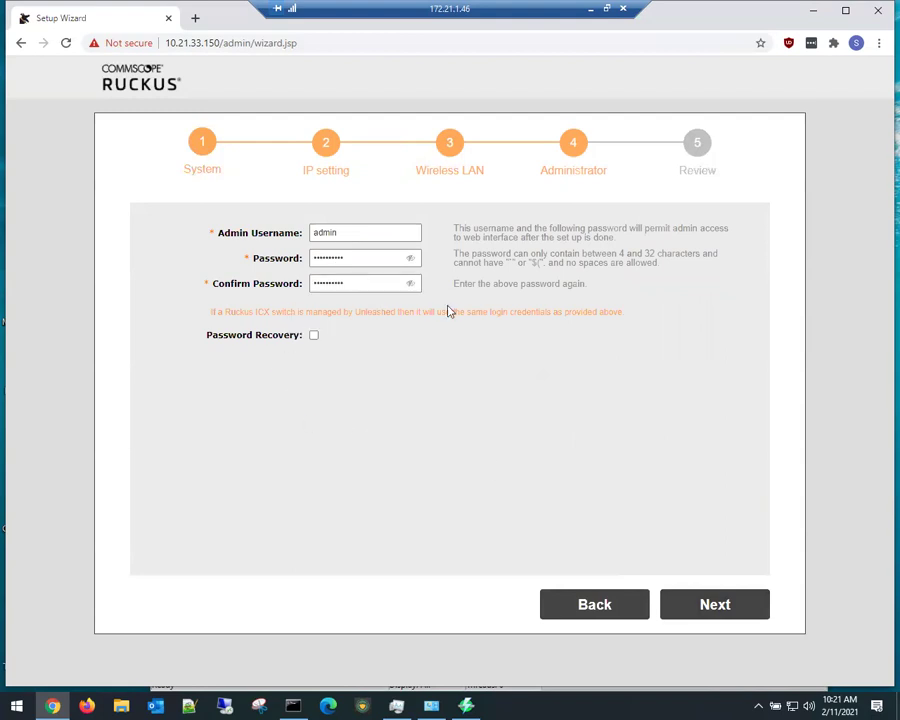
{"action": "left_click", "coordinate": [716, 610]}
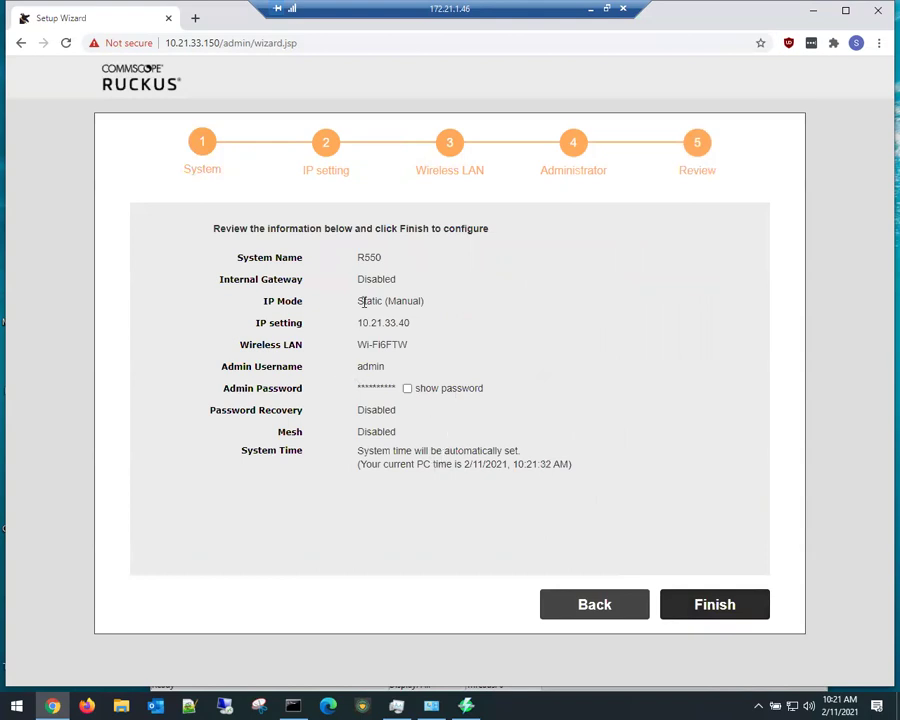
Step: Finish the setup wizard, confirm the restart, and copy the AP's old IP address from the address bar
{"action": "left_click", "coordinate": [713, 605]}
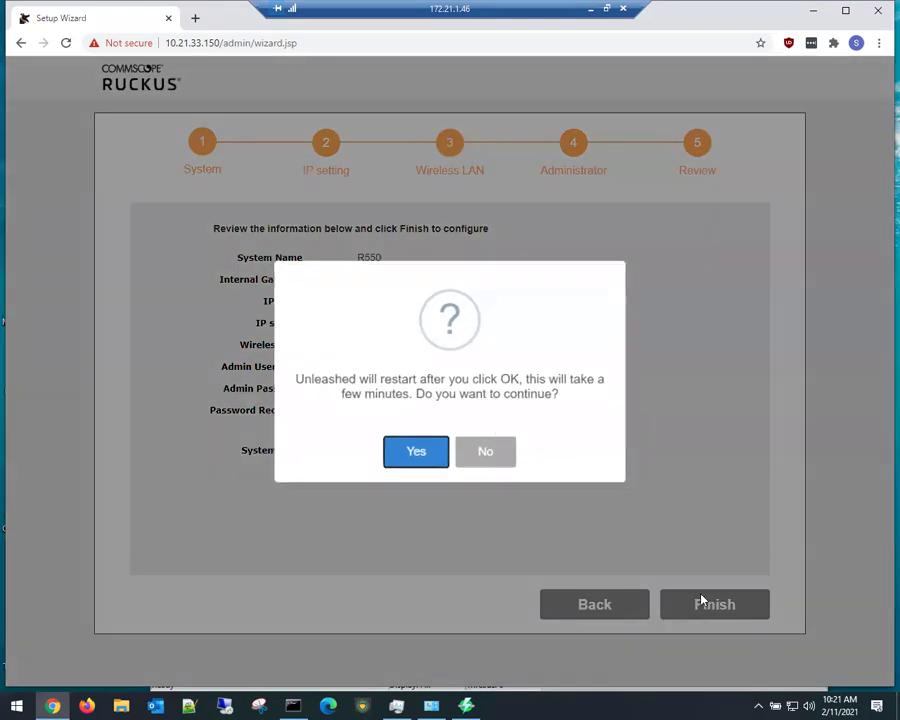
{"action": "left_click", "coordinate": [404, 452]}
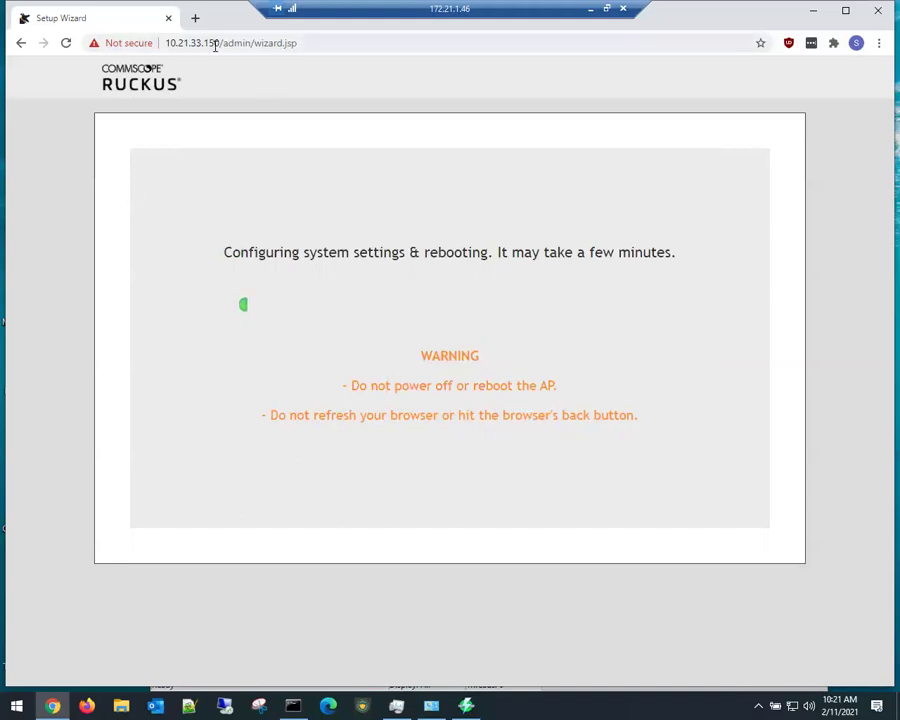
{"action": "left_click_drag", "start_coordinate": [219, 43], "coordinate": [167, 43]}
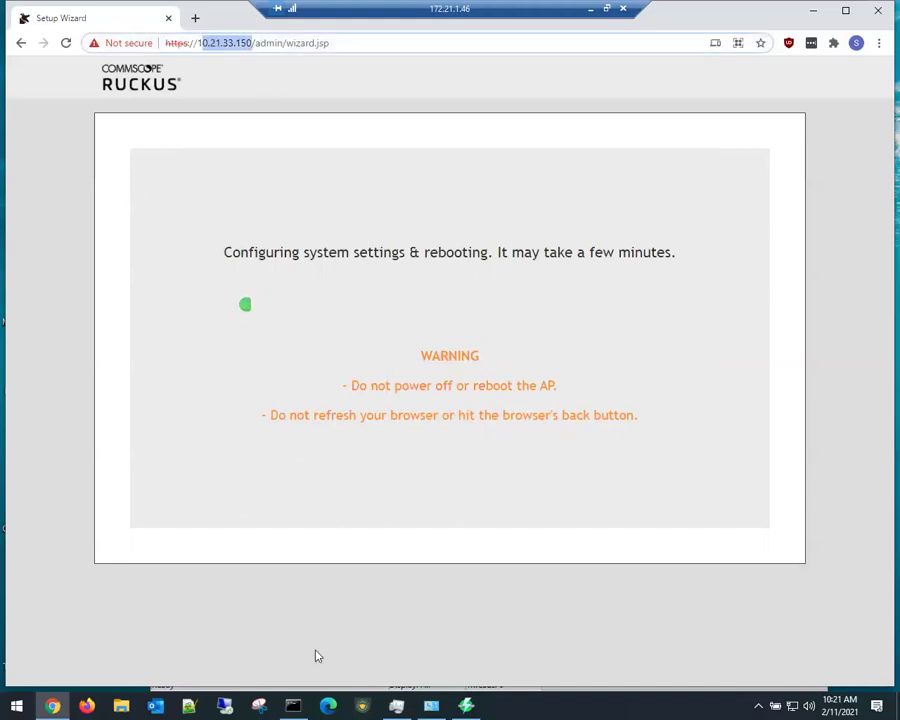
{"action": "left_click", "coordinate": [204, 43]}
{"action": "left_click_drag", "start_coordinate": [198, 43], "coordinate": [250, 43]}
{"action": "right_click", "coordinate": [249, 46]}
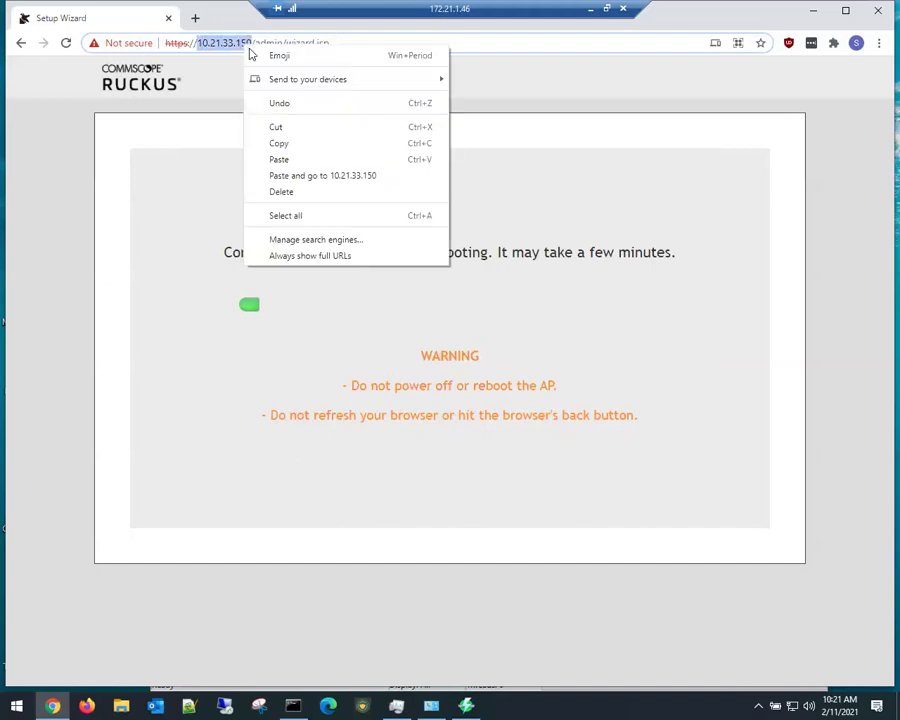
{"action": "left_click", "coordinate": [287, 145]}
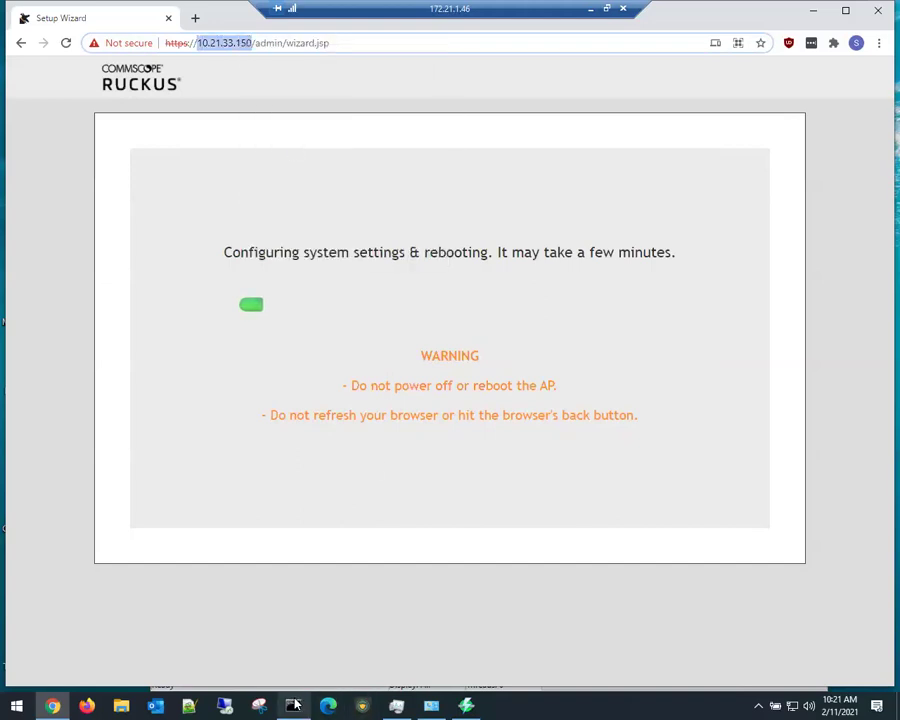
{"action": "left_click", "coordinate": [293, 706]}
Step: Launch a second Command Prompt window and center the Network Connections window beside it
{"action": "right_click", "coordinate": [293, 706]}
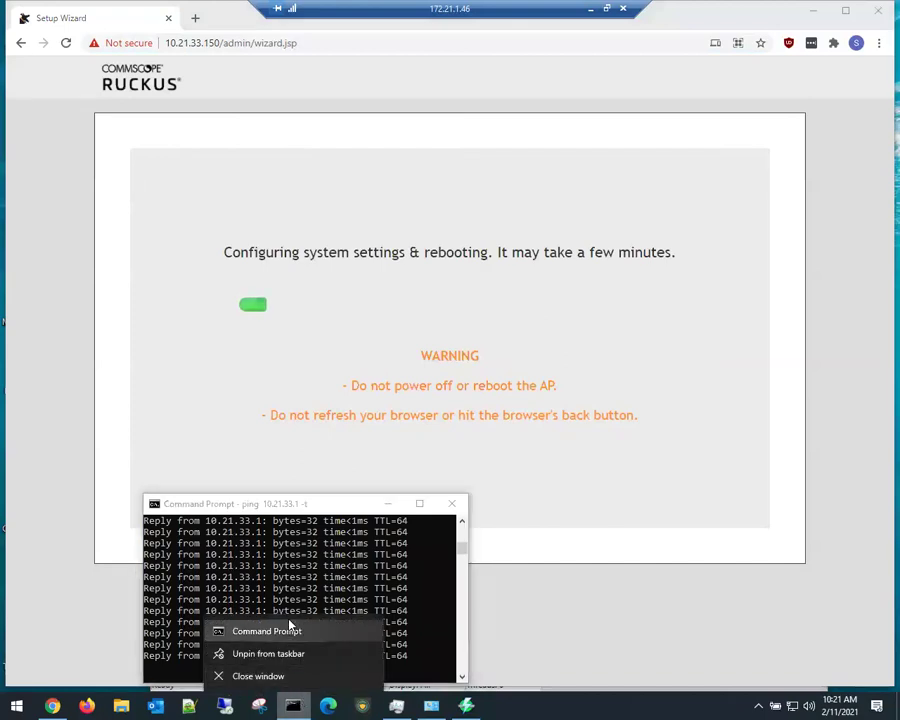
{"action": "left_click", "coordinate": [290, 630]}
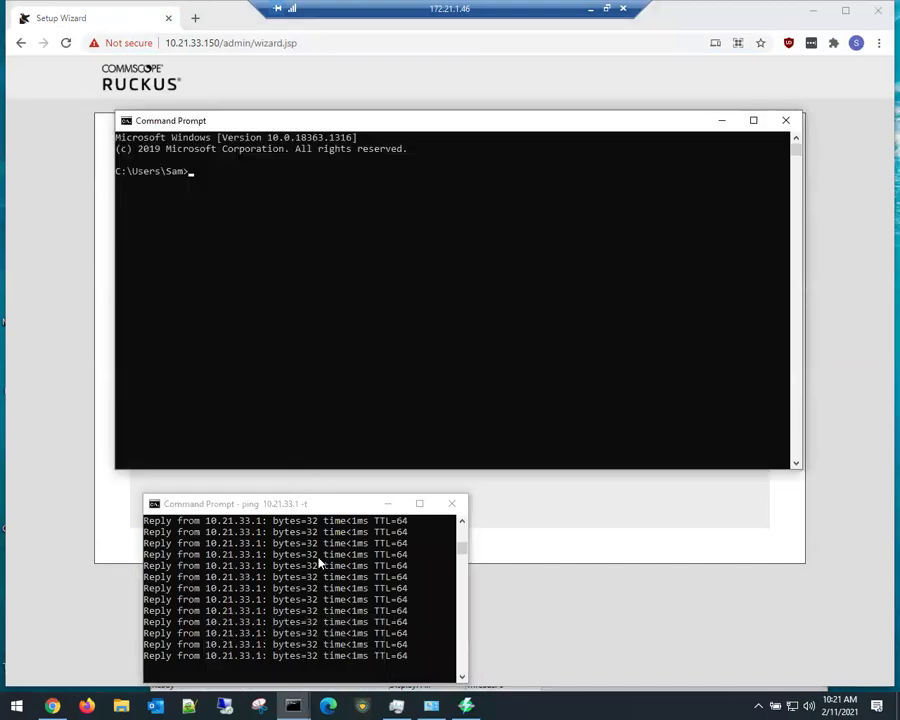
{"action": "left_click", "coordinate": [431, 706]}
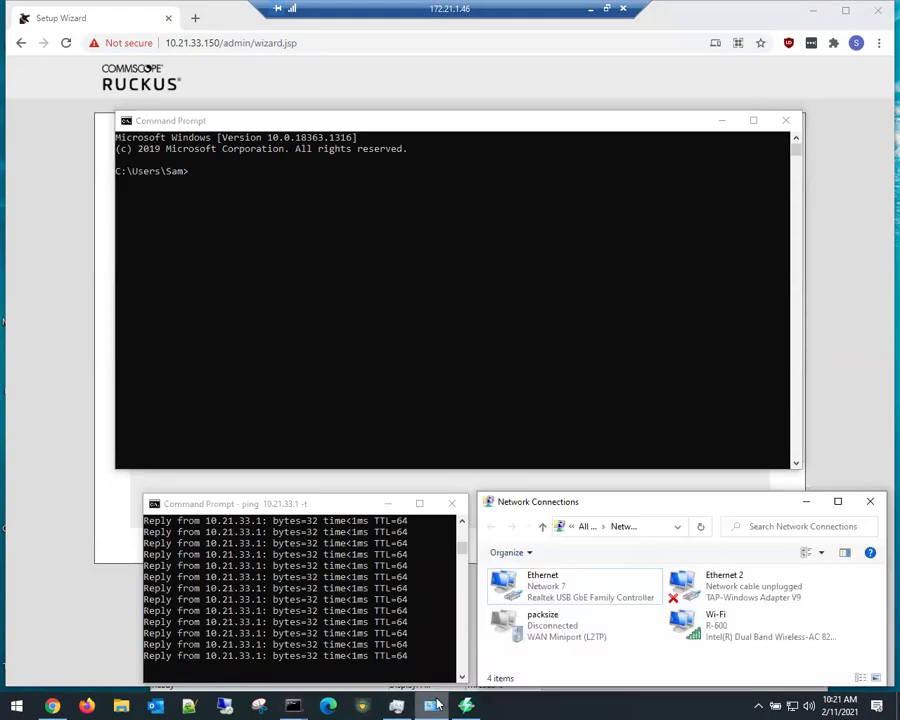
{"action": "left_click_drag", "start_coordinate": [719, 509], "coordinate": [688, 355]}
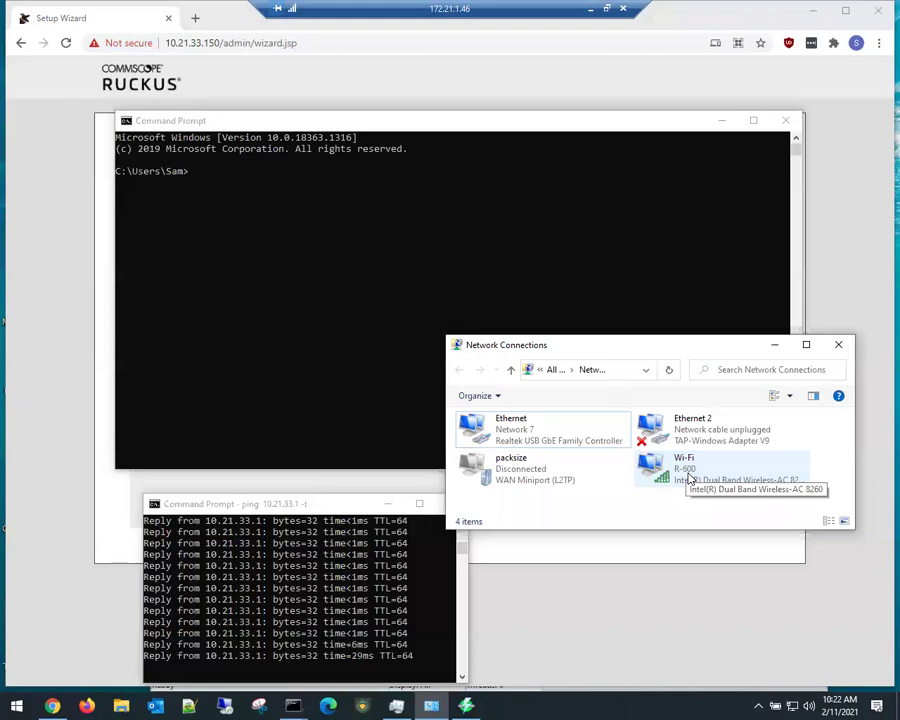
Step: Run a continuous ping to 10.21.33.150 and narrow the console to reveal Network Connections
{"action": "left_click", "coordinate": [350, 227]}
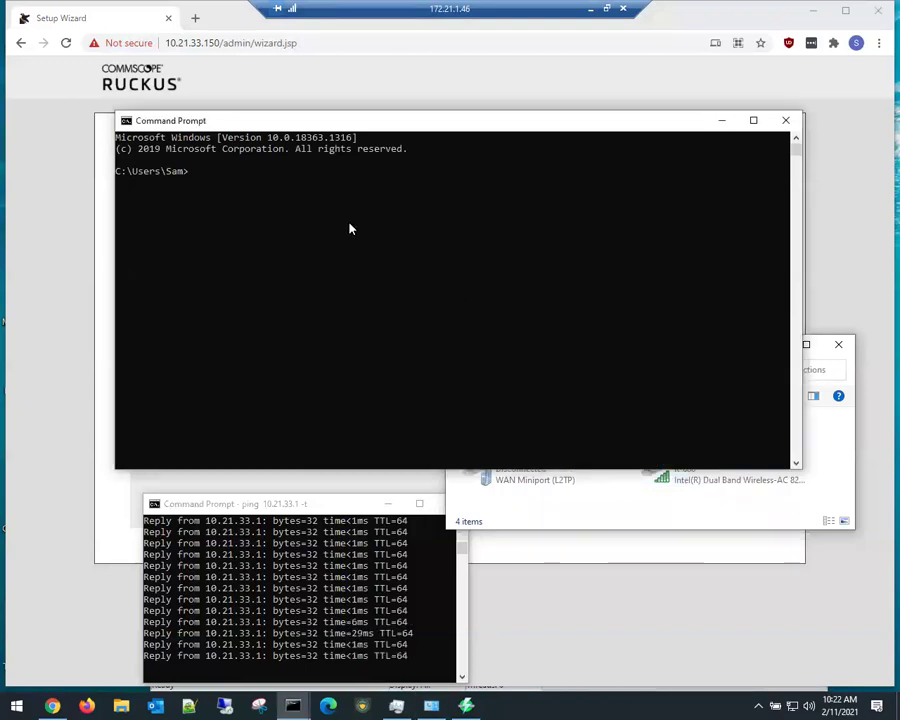
{"action": "type", "text": "ping "}
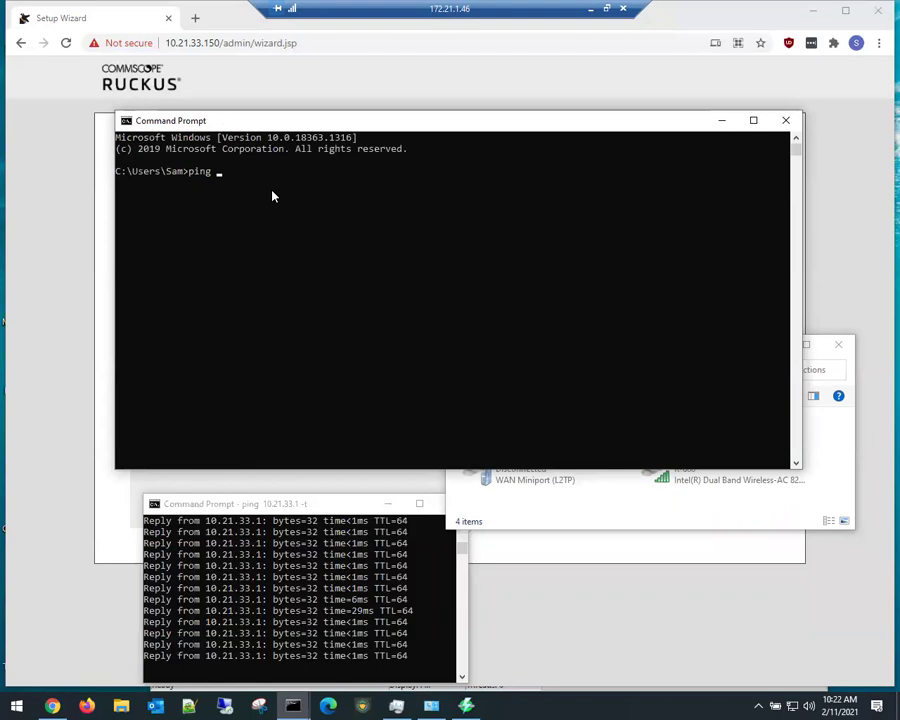
{"action": "type", "text": "10.21.33.150 -t"}
{"action": "key", "text": "Return"}
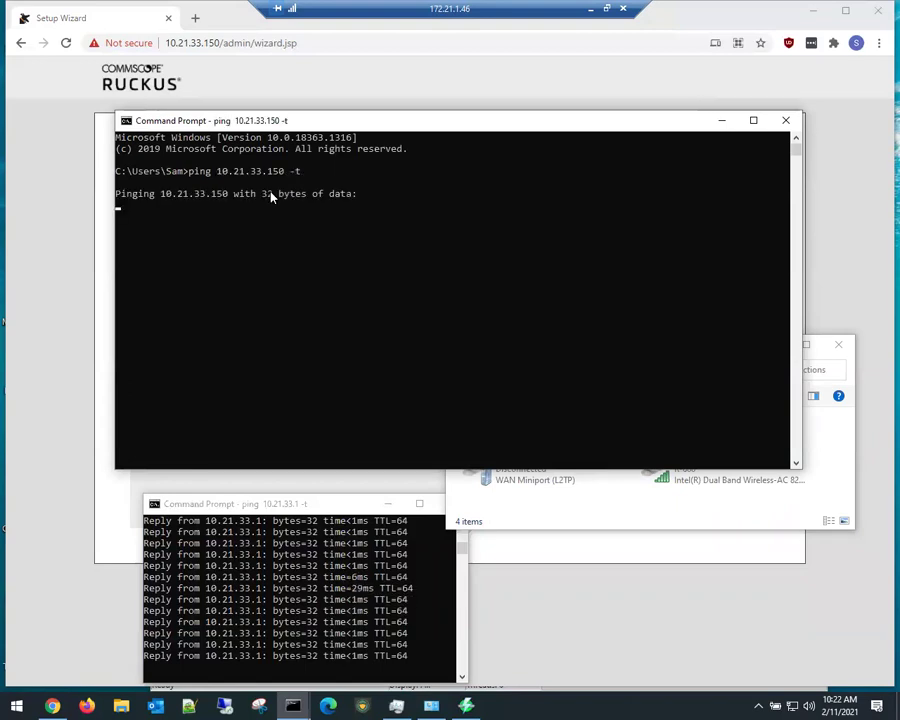
{"action": "left_click_drag", "start_coordinate": [345, 120], "coordinate": [368, 178]}
{"action": "left_click_drag", "start_coordinate": [824, 247], "coordinate": [655, 255]}
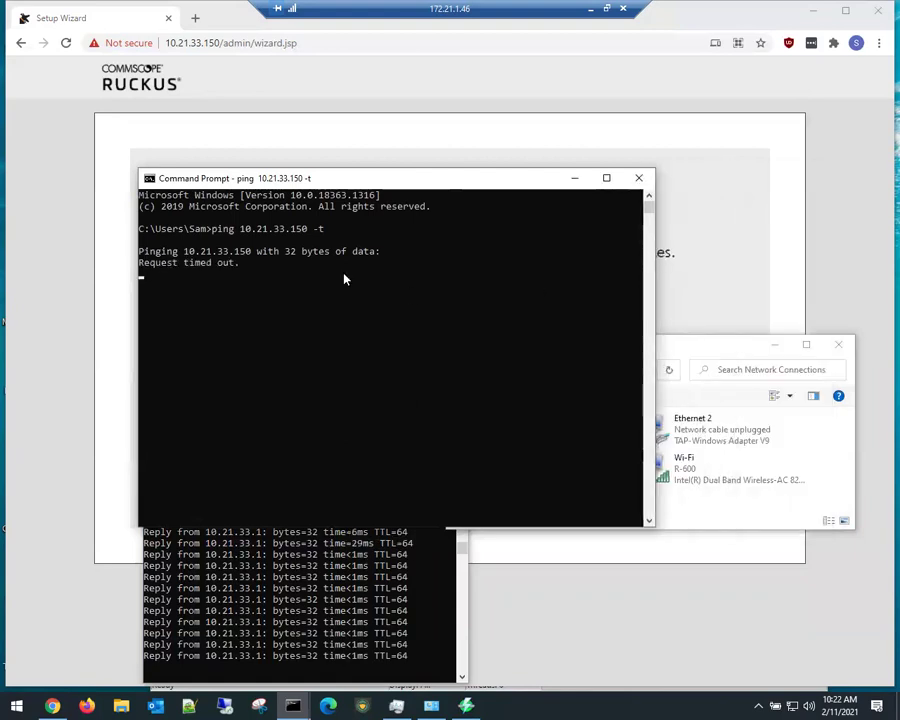
Step: Stop the timed-out ping and run a continuous ping to 10.21.33.45 instead
{"action": "left_click", "coordinate": [281, 321]}
{"action": "key", "text": "ctrl+c"}
{"action": "left_click", "coordinate": [281, 321]}
{"action": "key", "text": "ctrl+c"}
{"action": "key", "text": "ctrl+c"}
{"action": "key", "text": "Up"}
{"action": "key", "text": "Left"}
{"action": "key", "text": "Left"}
{"action": "key", "text": "Left"}
{"action": "key", "text": "BackSpace"}
{"action": "key", "text": "BackSpace"}
{"action": "key", "text": "BackSpace"}
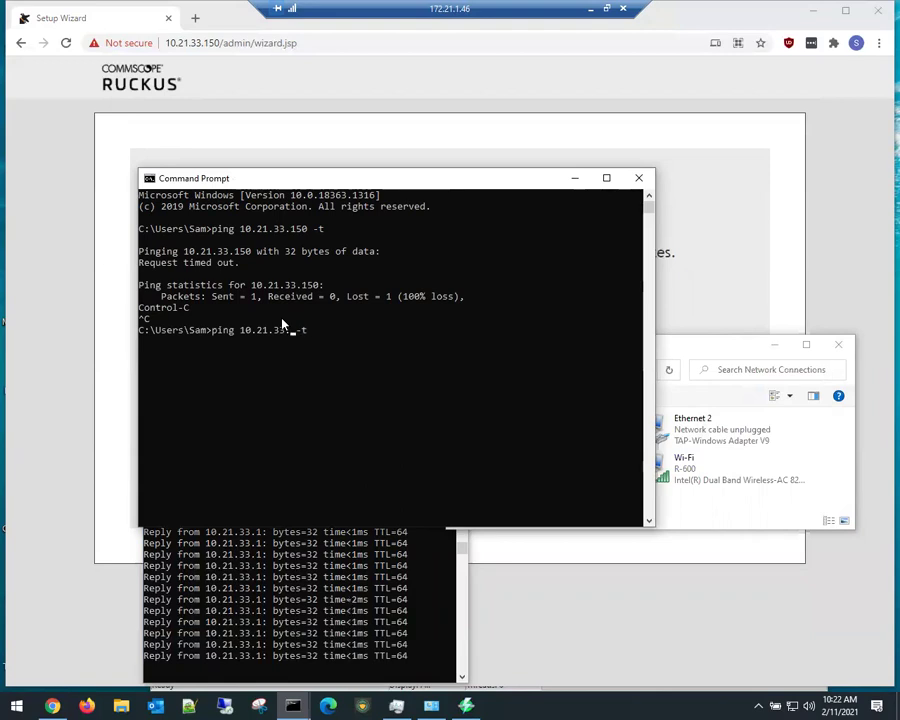
{"action": "type", "text": "45"}
{"action": "key", "text": "Return"}
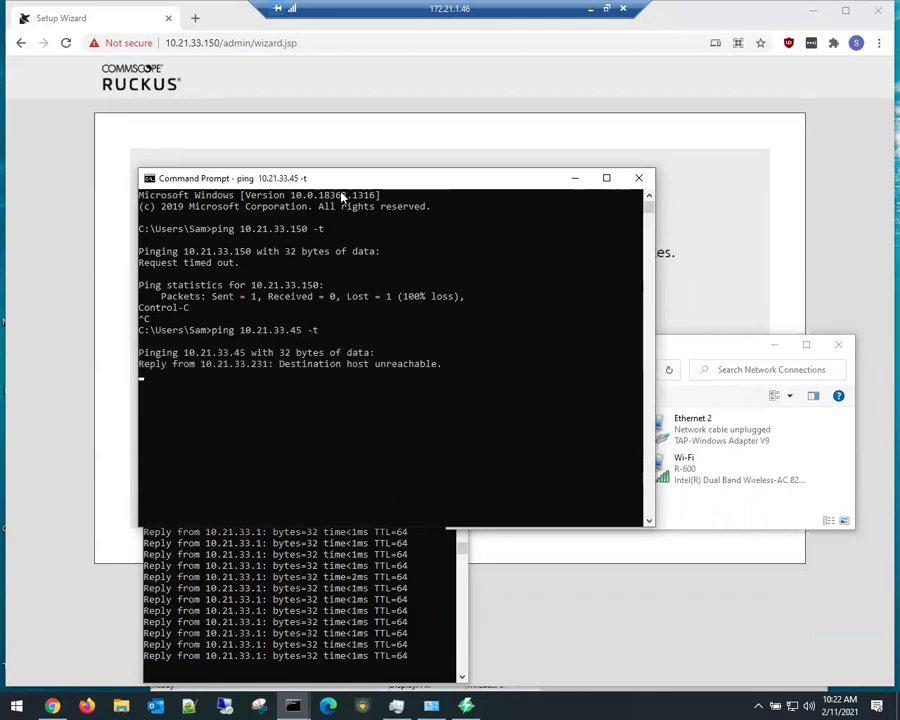
Step: Resize and rearrange both ping consoles so they sit side by side
{"action": "left_click_drag", "start_coordinate": [337, 178], "coordinate": [522, 218]}
{"action": "left_click_drag", "start_coordinate": [840, 293], "coordinate": [680, 296]}
{"action": "left_click_drag", "start_coordinate": [536, 214], "coordinate": [219, 235]}
{"action": "left_click_drag", "start_coordinate": [295, 509], "coordinate": [162, 500]}
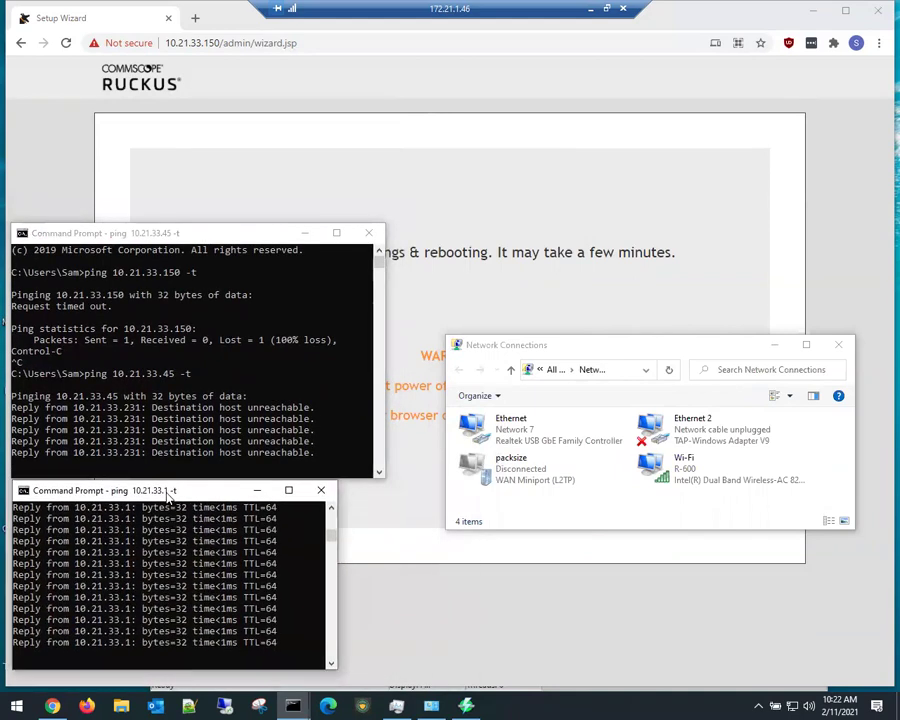
Step: Check the Ethernet adapter's connection details, confirming its IPv4 address is 10.21.33.231
{"action": "left_click", "coordinate": [532, 441]}
{"action": "right_click", "coordinate": [532, 440]}
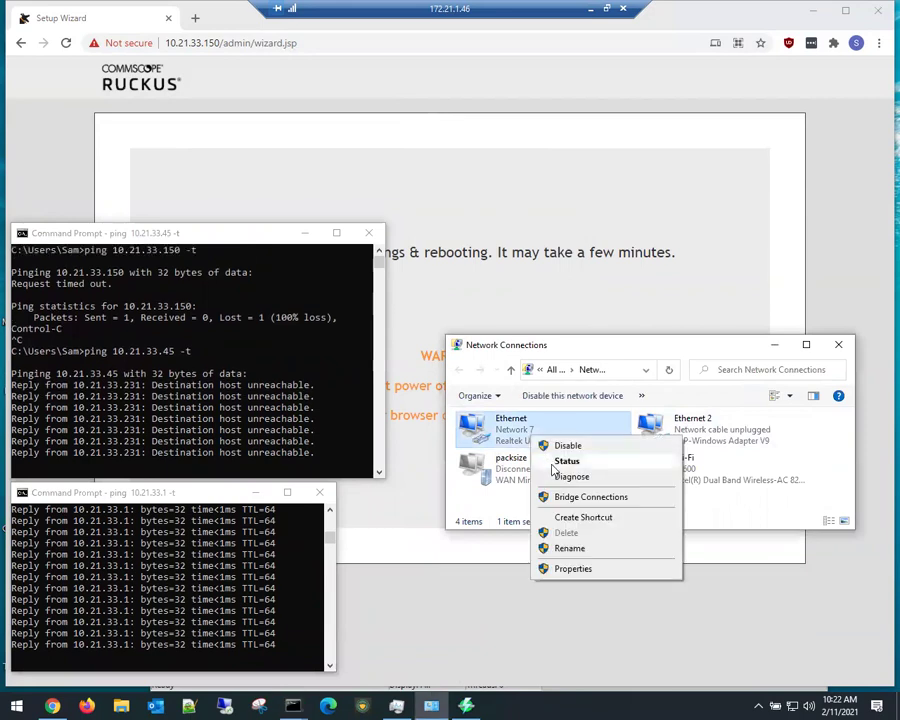
{"action": "left_click", "coordinate": [566, 463]}
{"action": "left_click", "coordinate": [374, 343]}
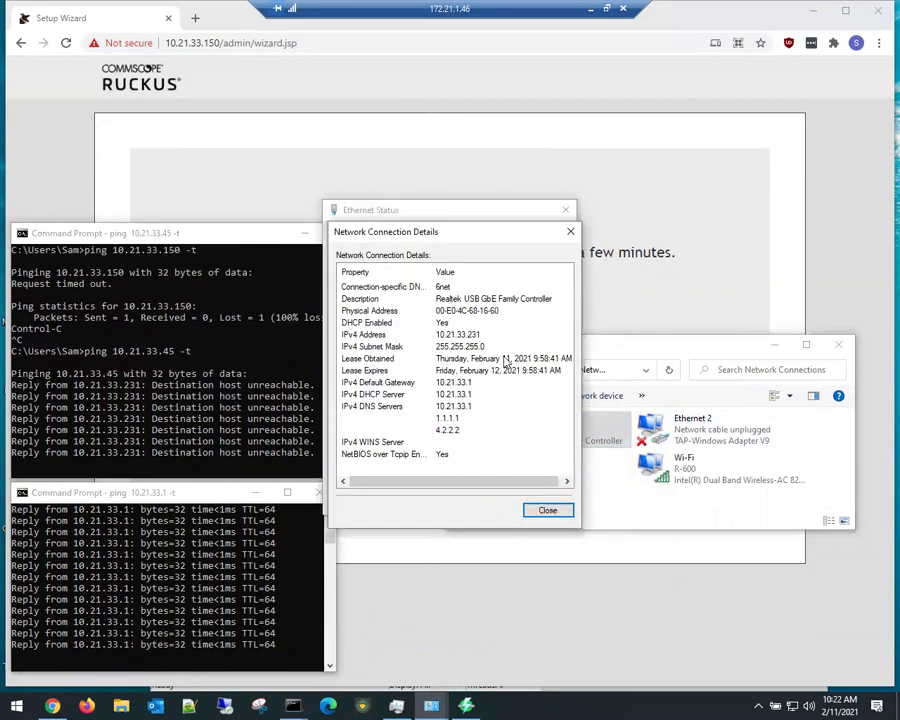
{"action": "left_click", "coordinate": [455, 336]}
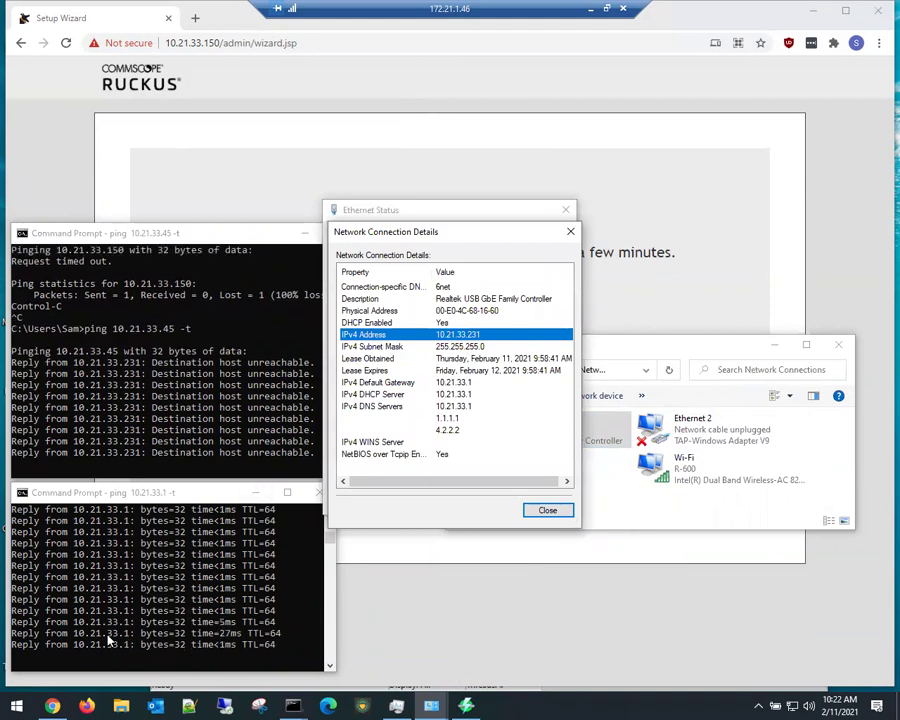
{"action": "left_click", "coordinate": [570, 231]}
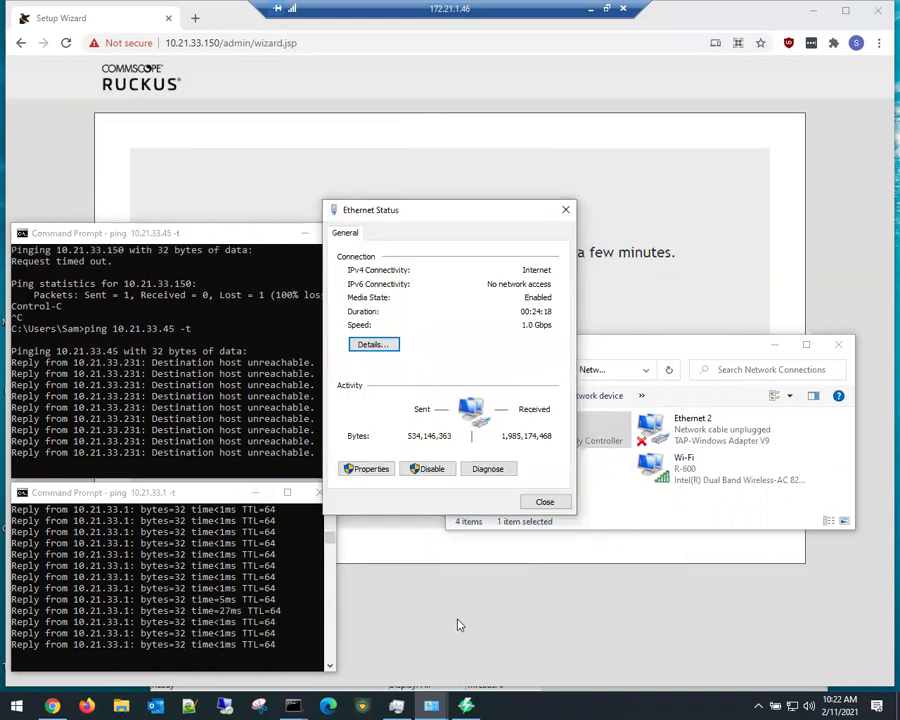
{"action": "left_click", "coordinate": [466, 706]}
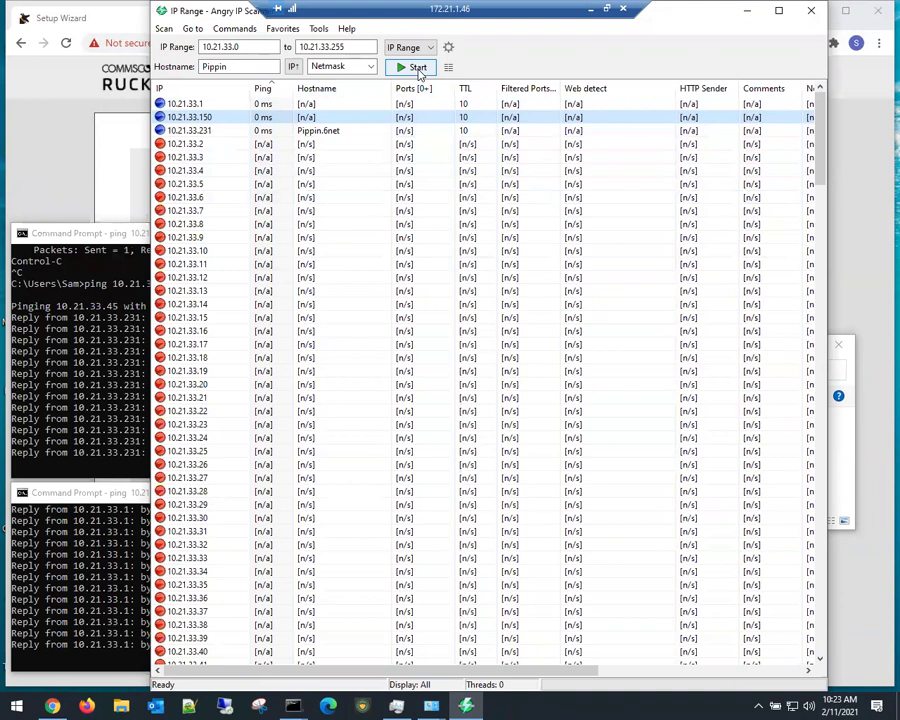
Step: Rescan 10.21.33.0–10.21.33.255, discarding old results, and sort the live hosts by ping
{"action": "left_click", "coordinate": [418, 68]}
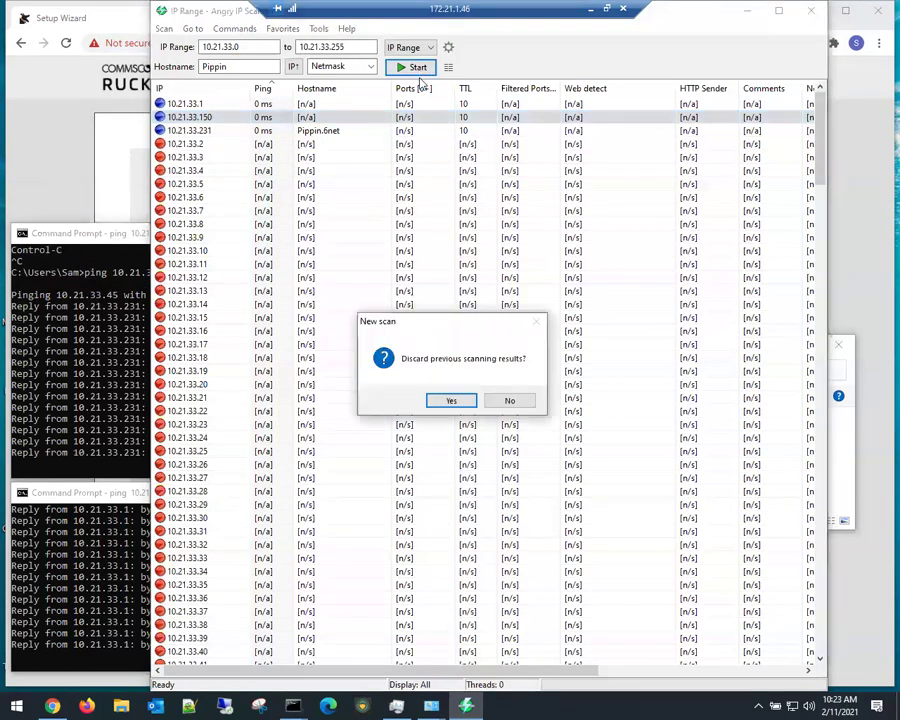
{"action": "left_click", "coordinate": [452, 400]}
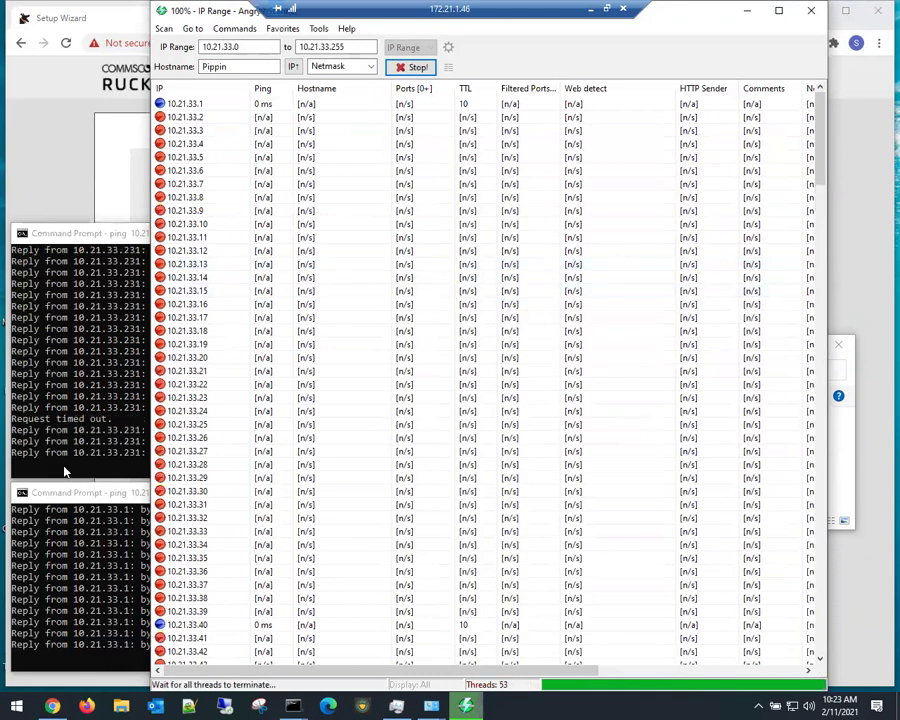
{"action": "left_click", "coordinate": [57, 238]}
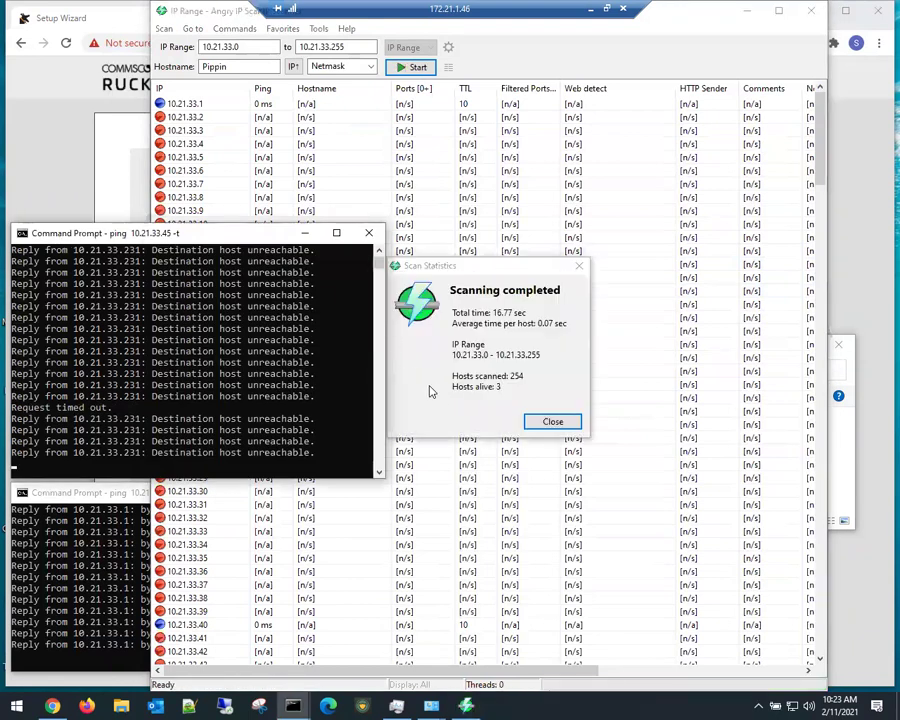
{"action": "left_click", "coordinate": [428, 388]}
{"action": "left_click", "coordinate": [553, 422]}
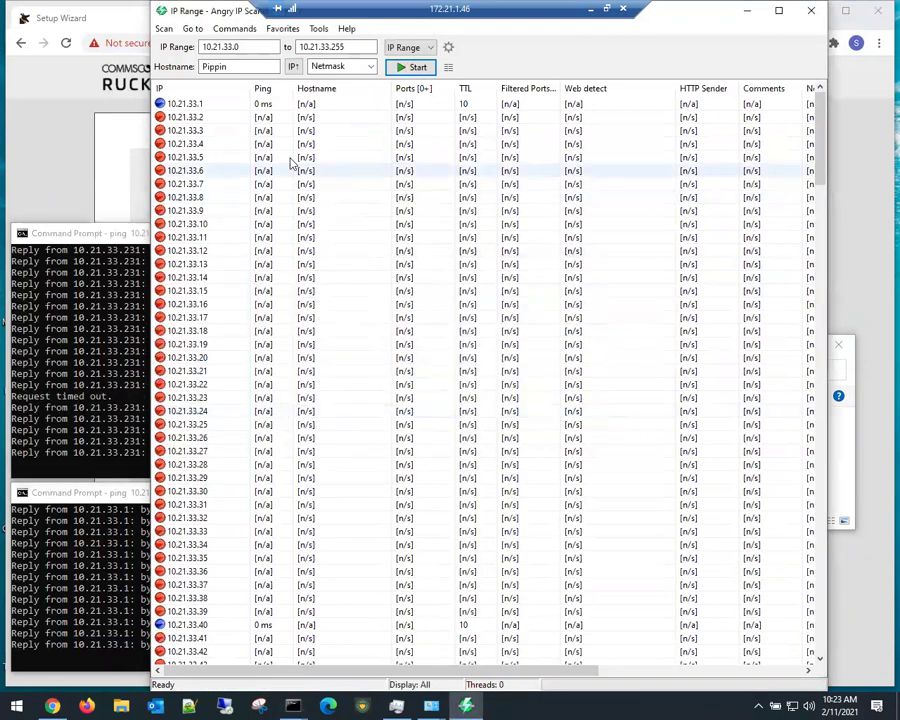
{"action": "right_click", "coordinate": [263, 89]}
{"action": "left_click", "coordinate": [290, 97]}
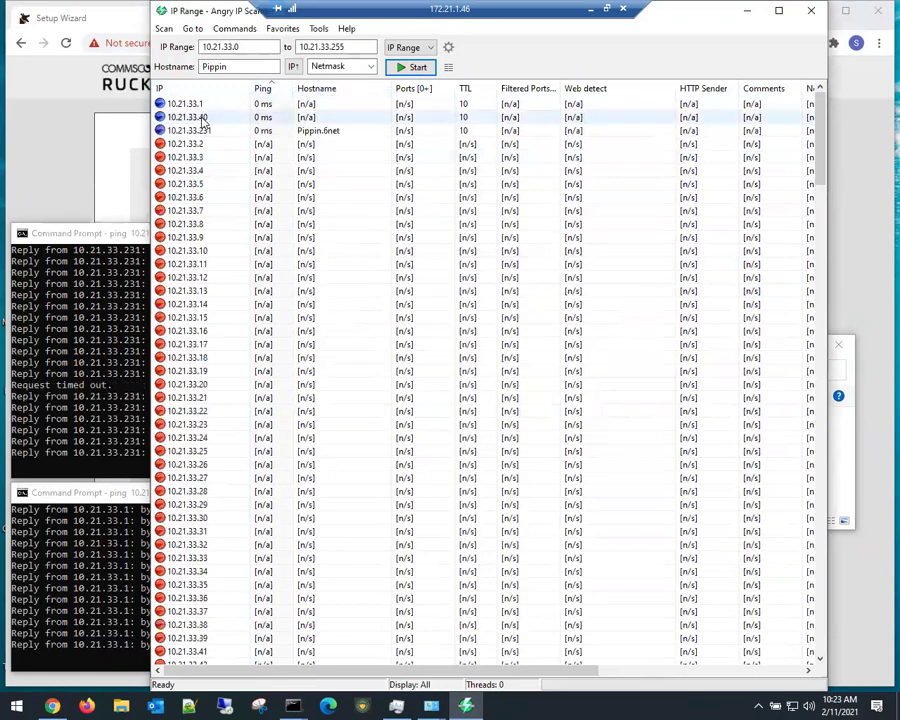
Step: Stop the ping to 10.21.33.45 and run a continuous ping to 10.21.33.40
{"action": "left_click", "coordinate": [88, 344]}
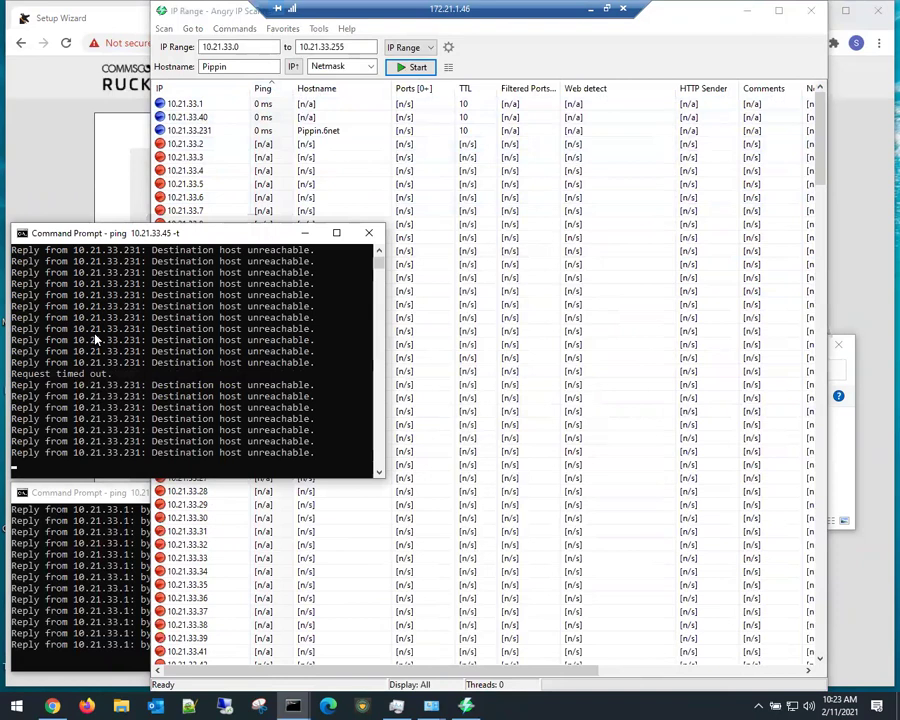
{"action": "key", "text": "ctrl+c"}
{"action": "key", "text": "Return"}
{"action": "key", "text": "Up"}
{"action": "key", "text": "BackSpace"}
{"action": "type", "text": "0"}
{"action": "key", "text": "Return"}
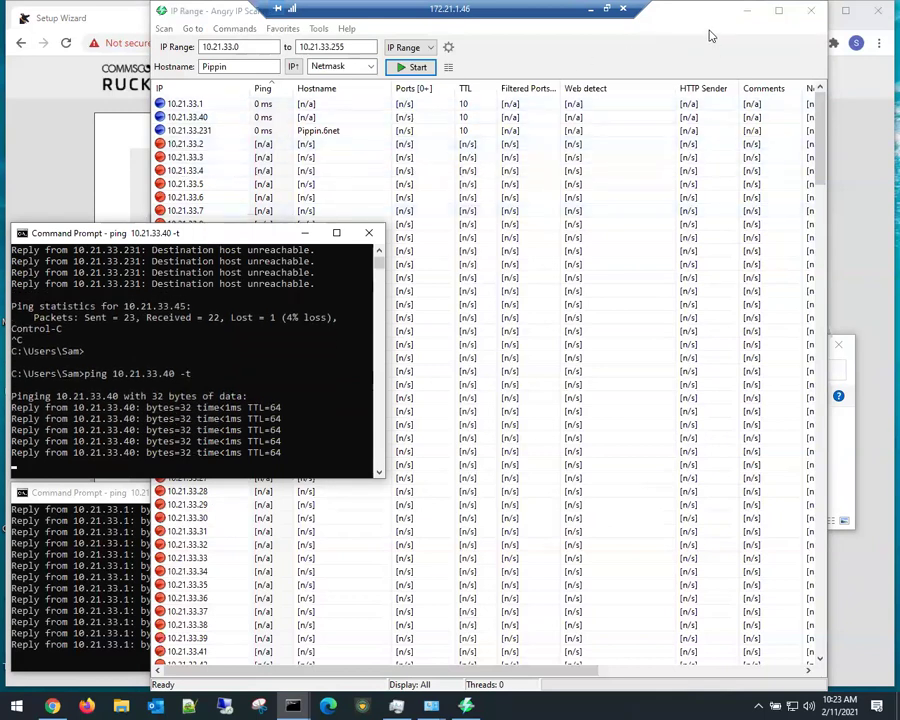
{"action": "left_click_drag", "start_coordinate": [384, 374], "coordinate": [322, 380]}
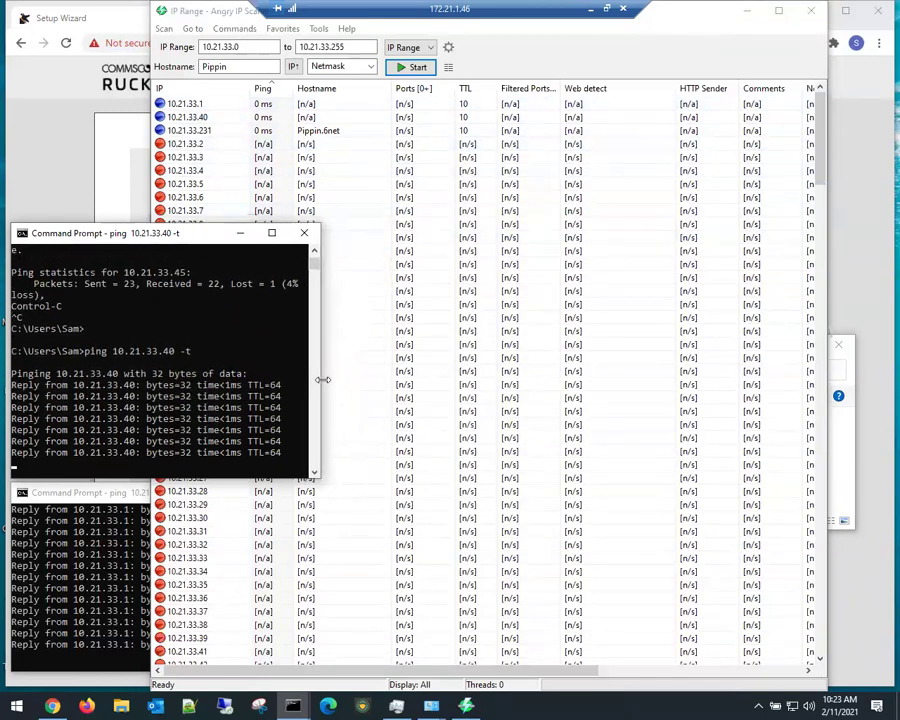
{"action": "left_click", "coordinate": [46, 184]}
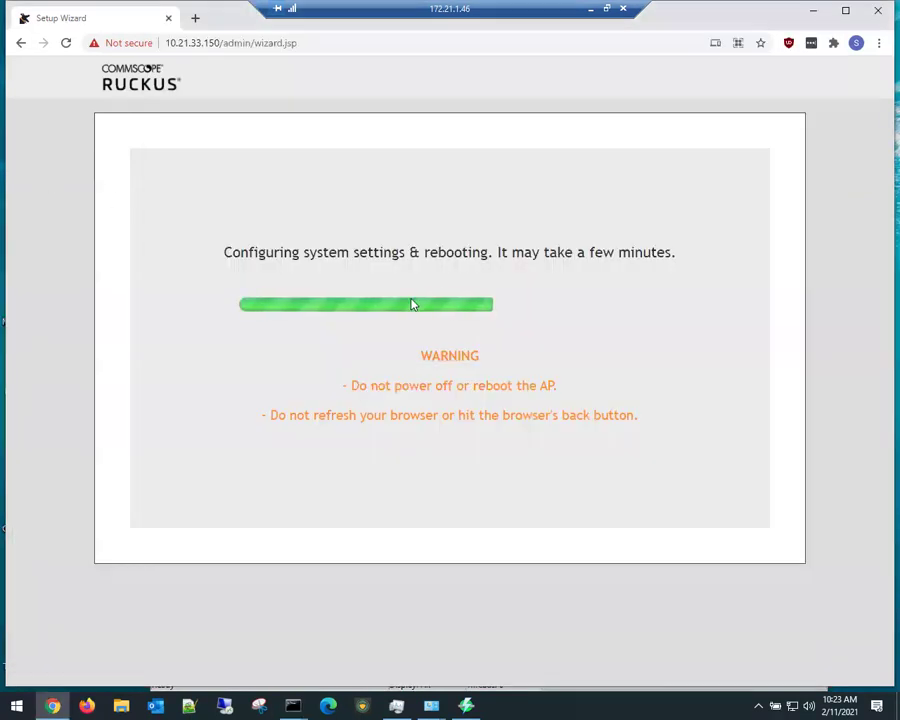
{"action": "left_click", "coordinate": [195, 18]}
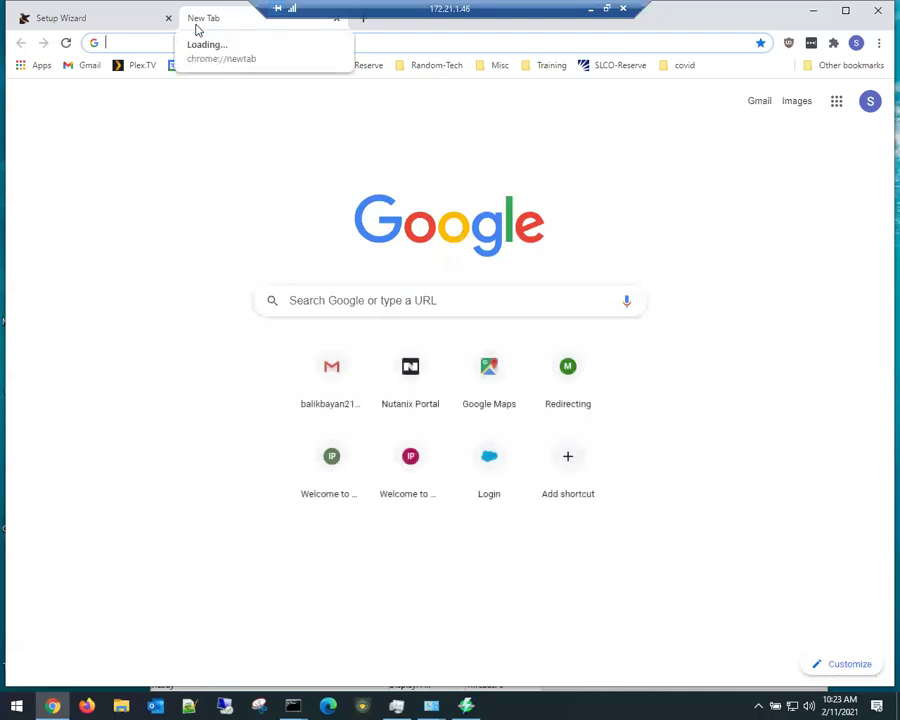
{"action": "type", "text": "10."}
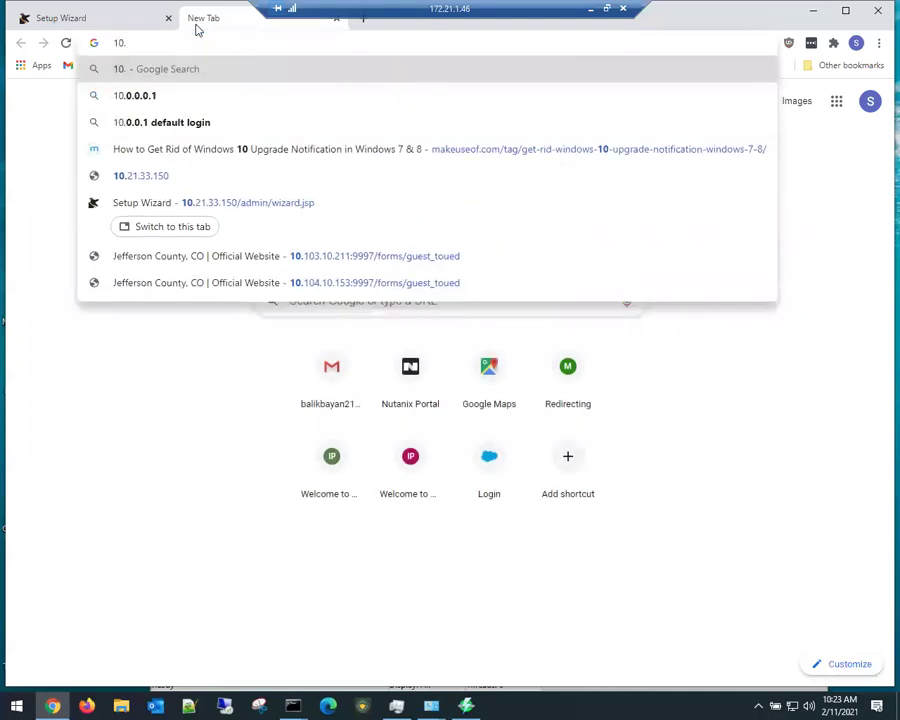
{"action": "left_click", "coordinate": [134, 20]}
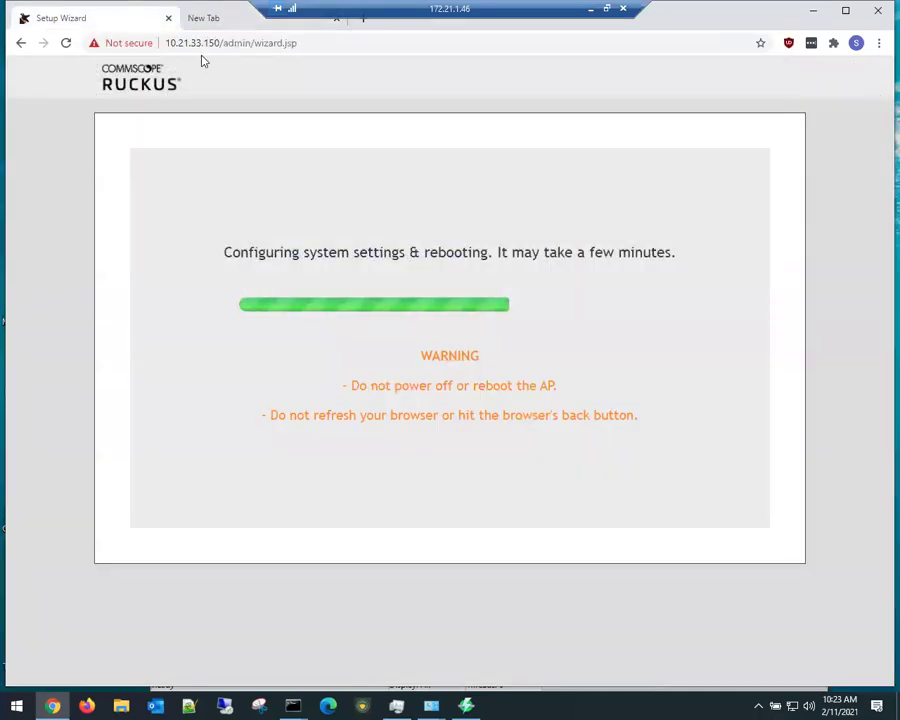
{"action": "left_click_drag", "start_coordinate": [214, 46], "coordinate": [164, 37]}
{"action": "left_click", "coordinate": [222, 22]}
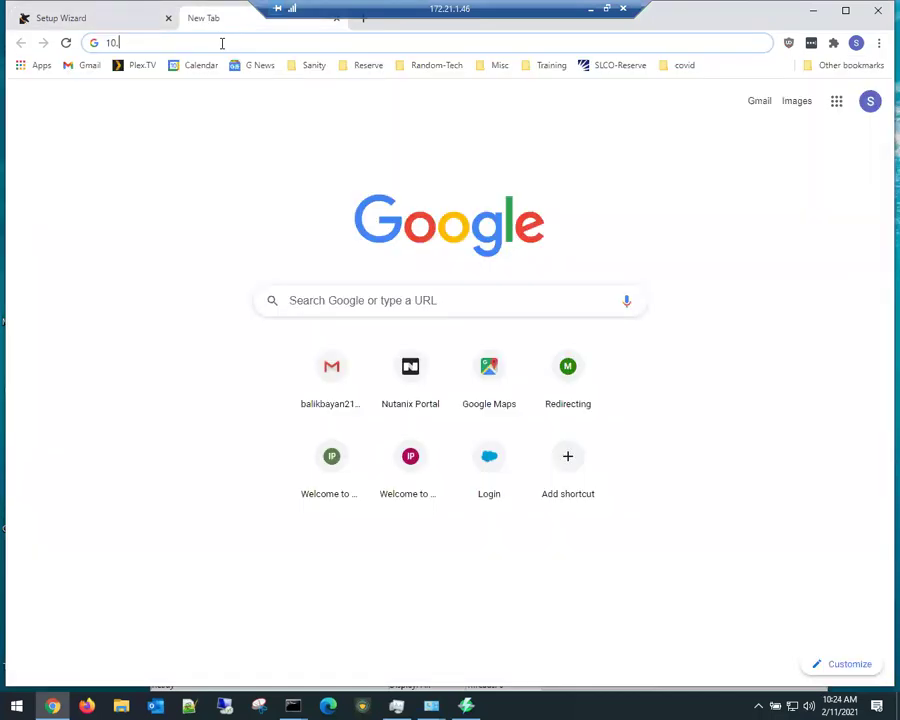
{"action": "key", "text": "ctrl+a"}
{"action": "key", "text": "ctrl+v"}
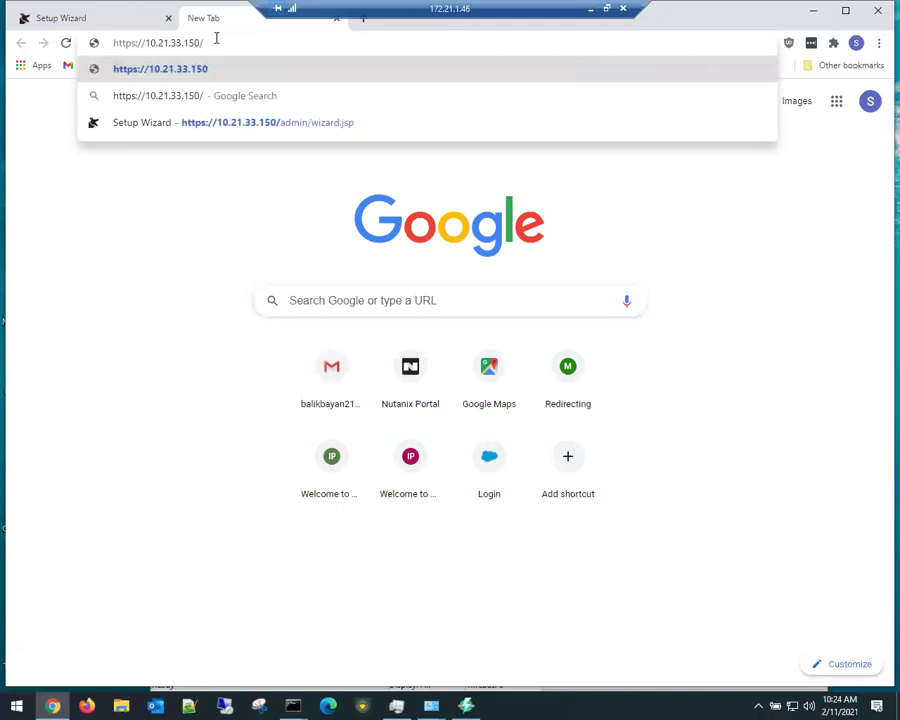
{"action": "key", "text": "Left"}
{"action": "key", "text": "BackSpace"}
{"action": "key", "text": "BackSpace"}
{"action": "key", "text": "BackSpace"}
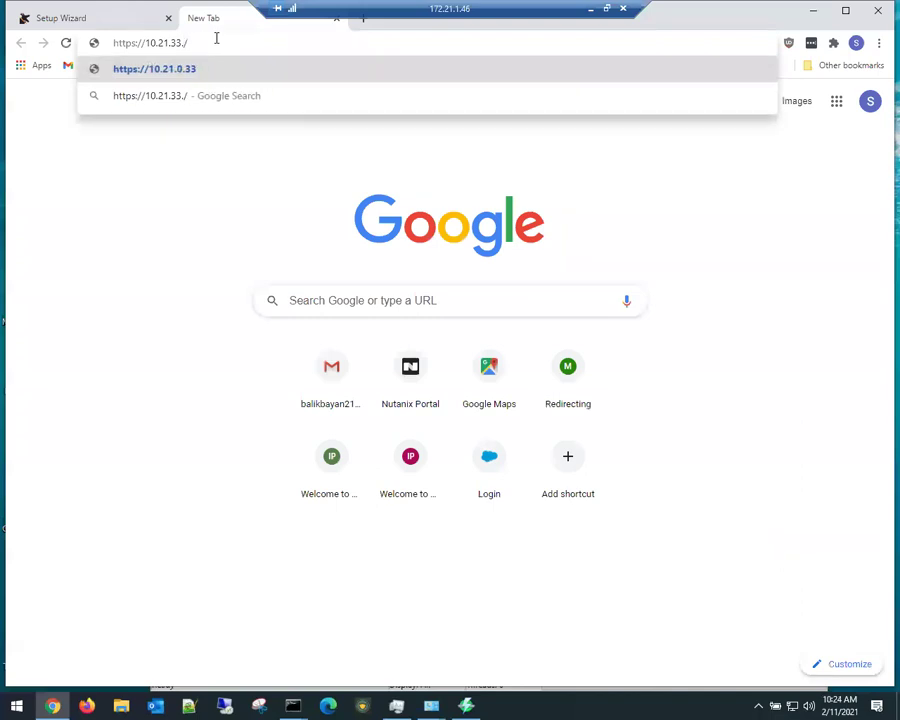
{"action": "type", "text": "40"}
{"action": "key", "text": "Return"}
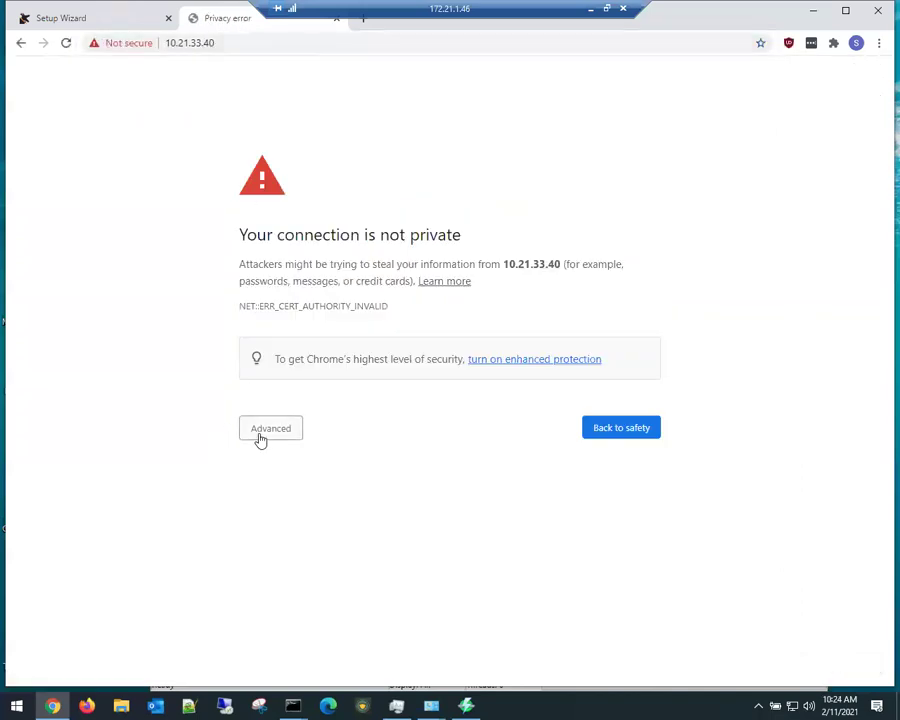
{"action": "left_click", "coordinate": [262, 430]}
{"action": "left_click", "coordinate": [297, 534]}
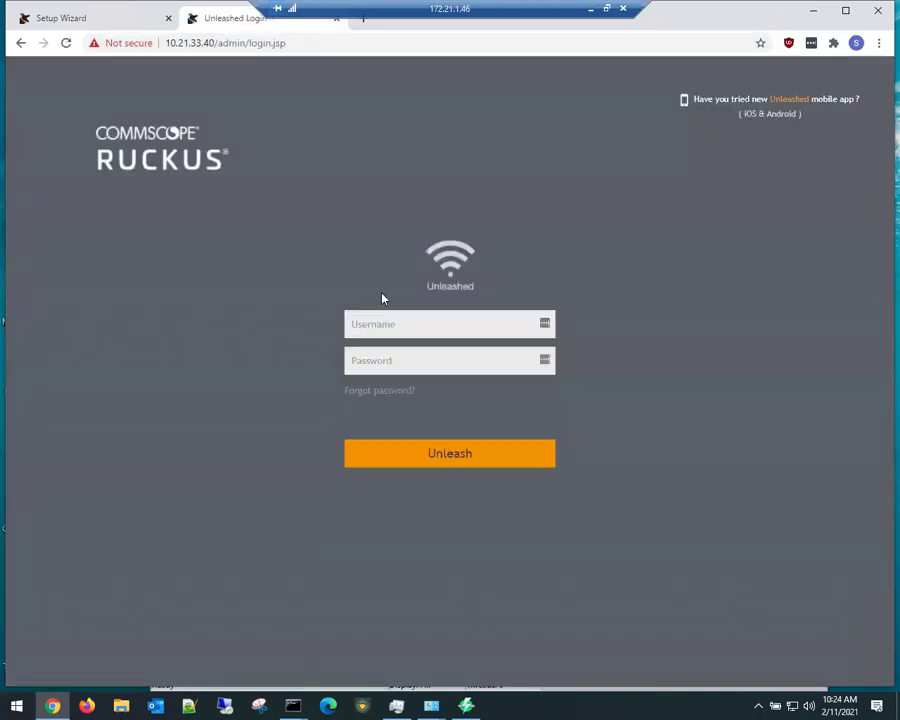
Step: Log in as admin with the account password and review the R550 system name and uptime
{"action": "type", "text": "admin"}
{"action": "key", "text": "Tab"}
{"action": "type", "text": "a****"}
{"action": "key", "text": "Return"}
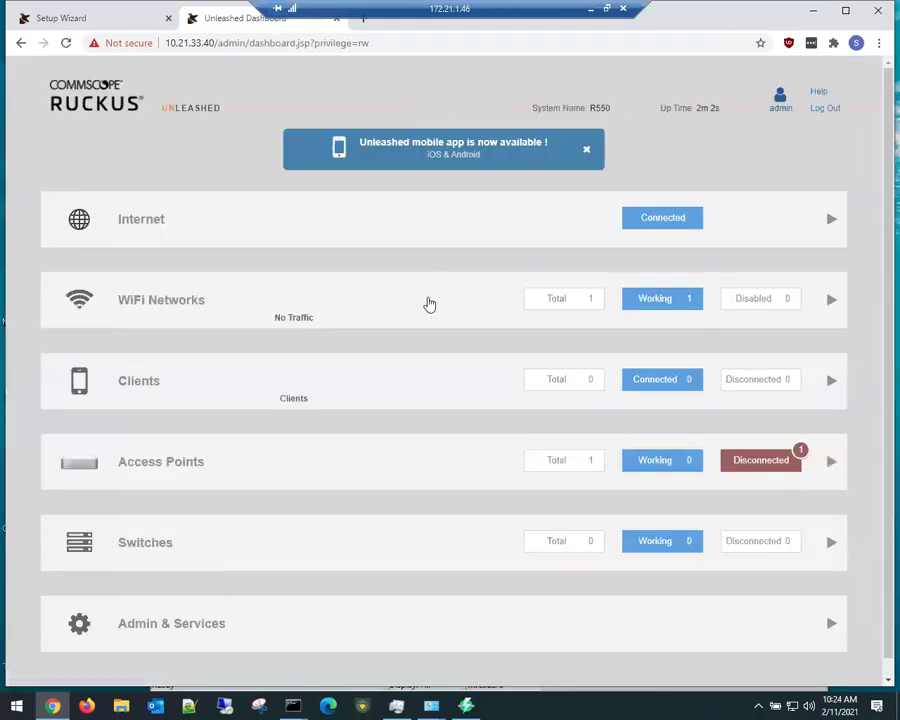
{"action": "double_click", "coordinate": [608, 108]}
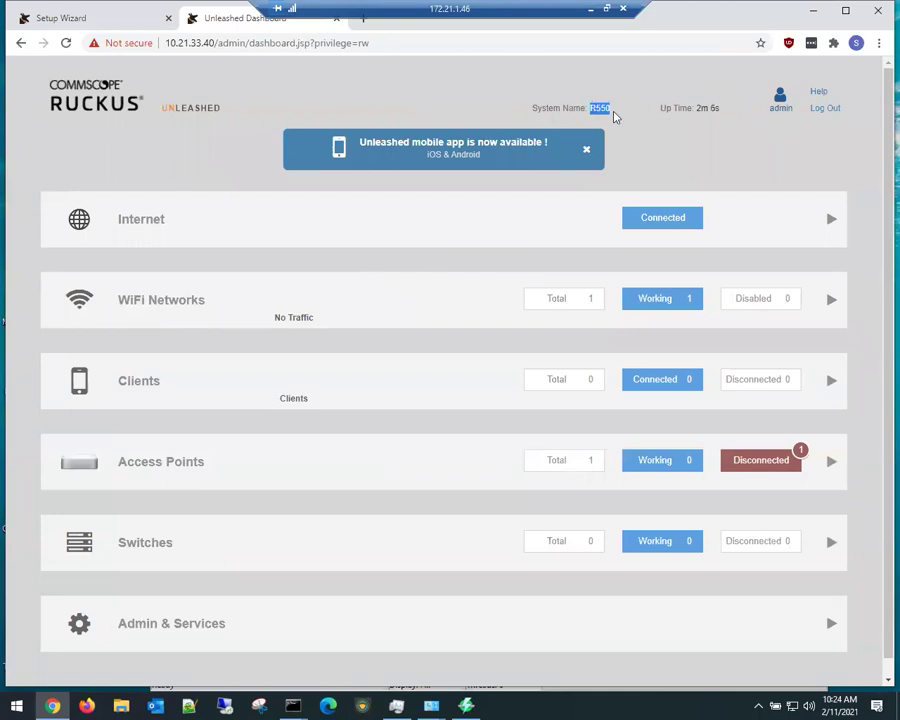
{"action": "left_click_drag", "start_coordinate": [719, 105], "coordinate": [694, 108]}
{"action": "left_click", "coordinate": [731, 143]}
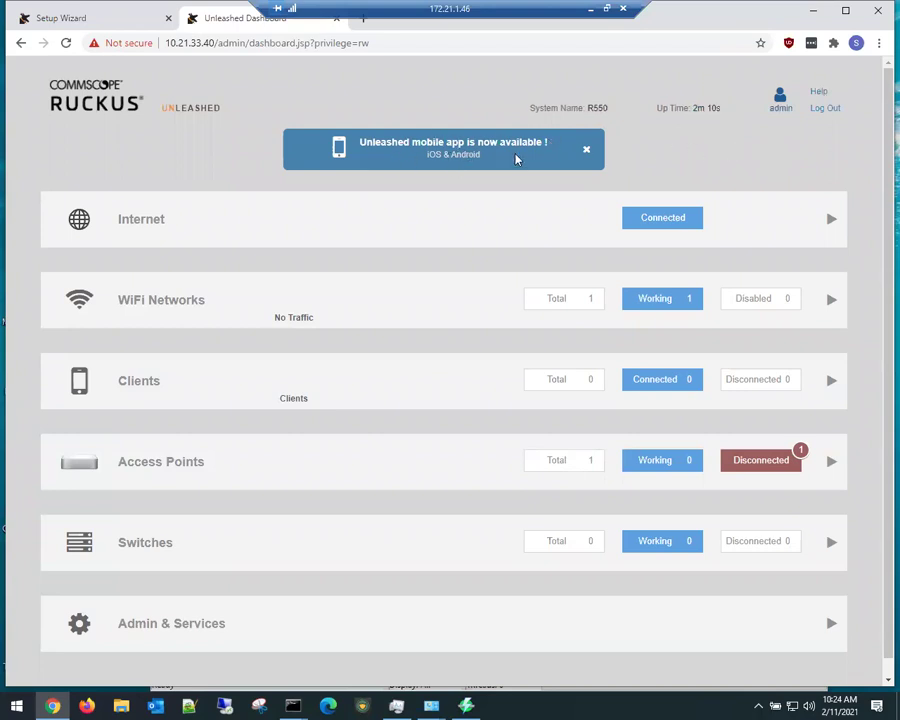
Step: Expand the Internet status to check the gateway address 10.21.33.1
{"action": "left_click", "coordinate": [834, 219]}
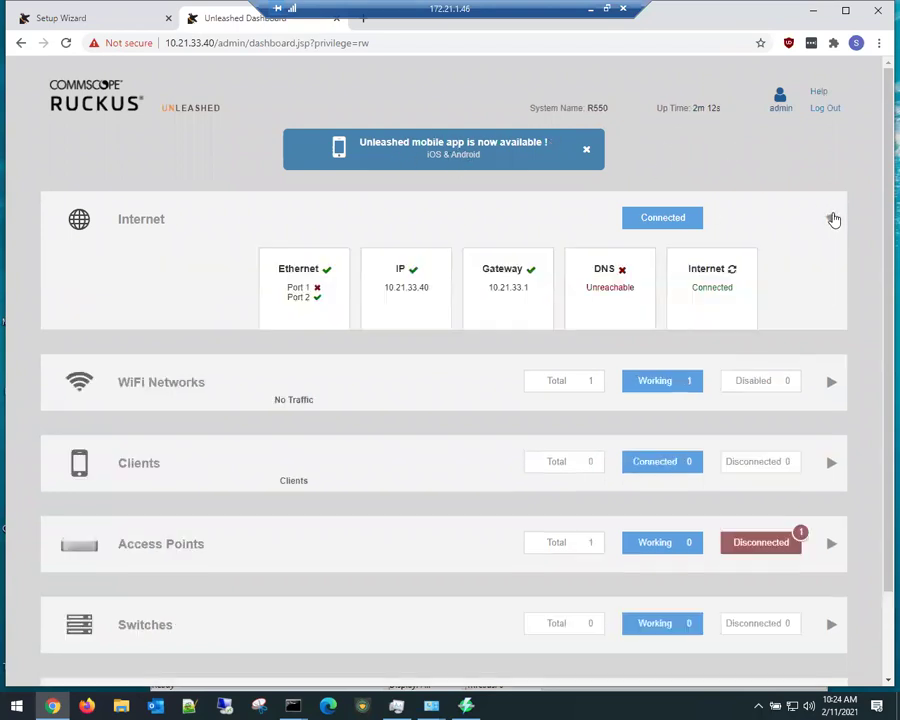
{"action": "double_click", "coordinate": [528, 288]}
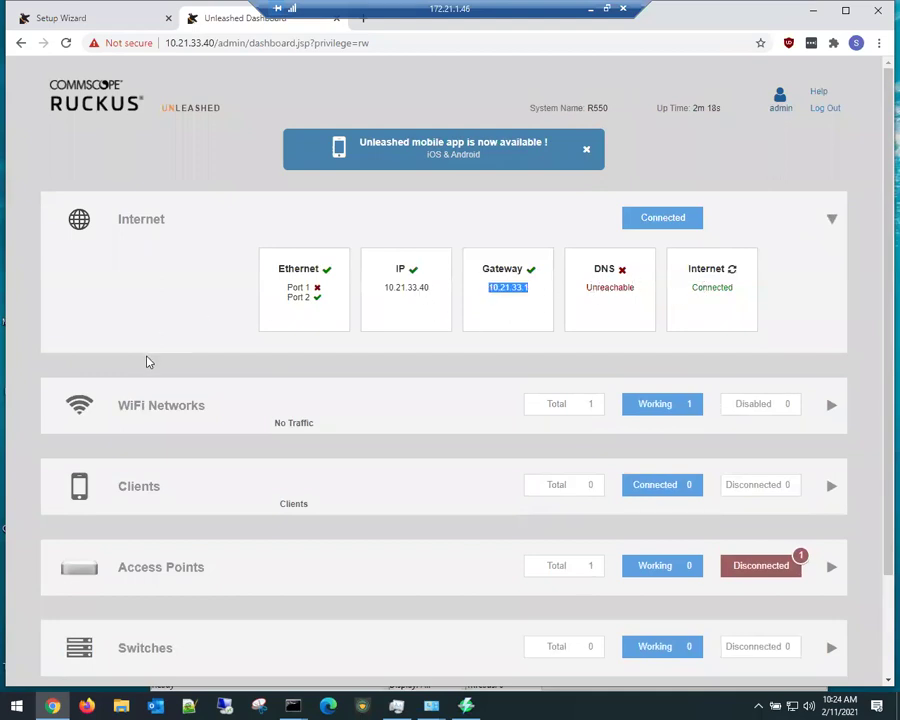
{"action": "scroll", "coordinate": [150, 360], "scroll_direction": "down", "scroll_amount": 2}
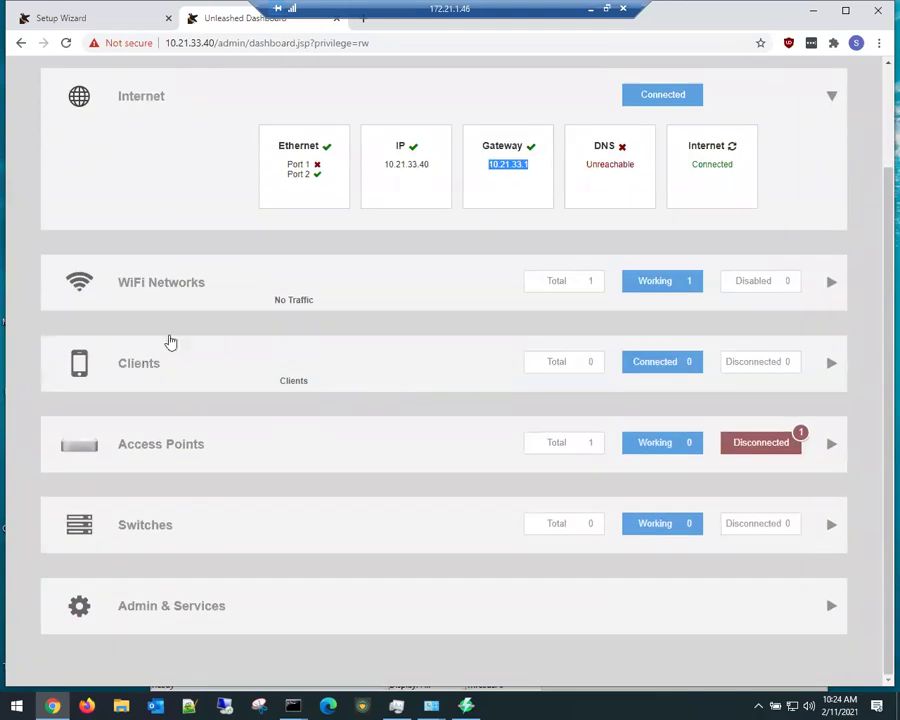
Step: Expand WiFi Networks, view the Wi-Fi6FTW network's details, then collapse the section
{"action": "left_click", "coordinate": [830, 281]}
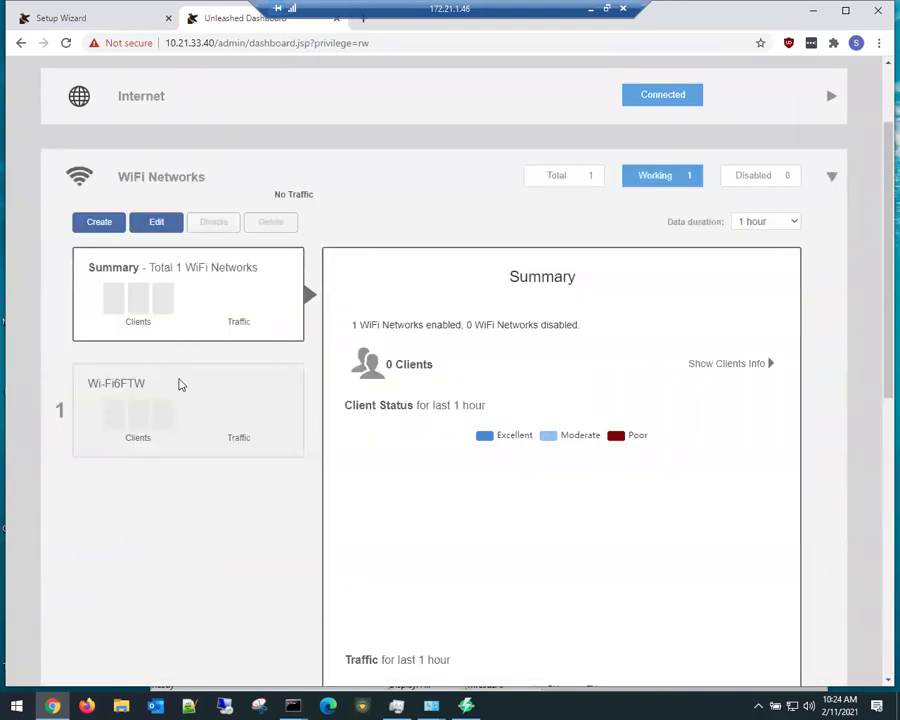
{"action": "left_click", "coordinate": [148, 397]}
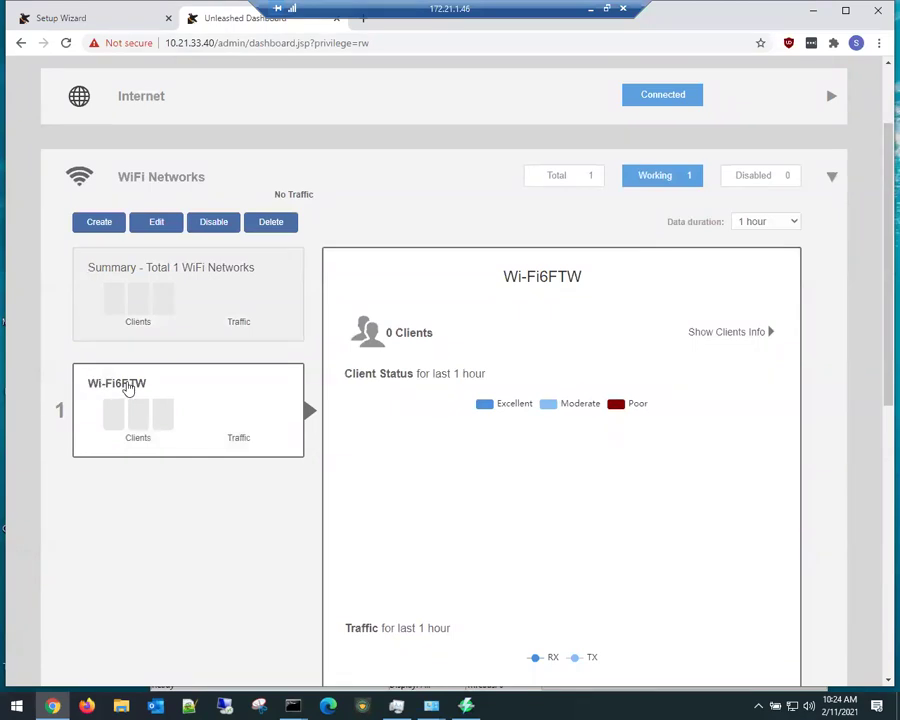
{"action": "scroll", "coordinate": [380, 470], "scroll_direction": "down", "scroll_amount": 5}
{"action": "scroll", "coordinate": [382, 464], "scroll_direction": "up", "scroll_amount": 3}
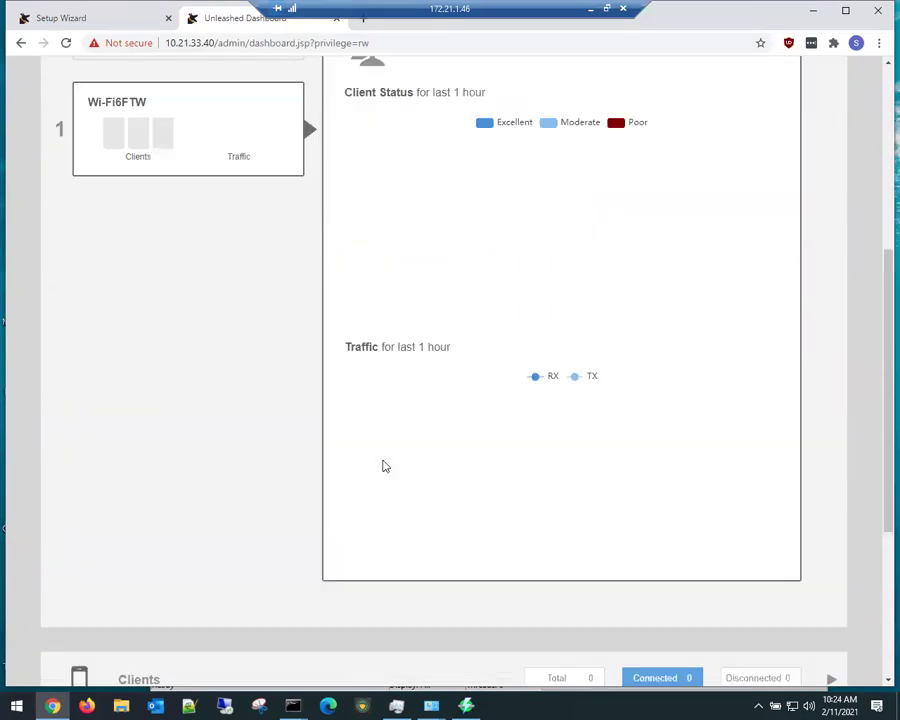
{"action": "scroll", "coordinate": [216, 434], "scroll_direction": "up", "scroll_amount": 3}
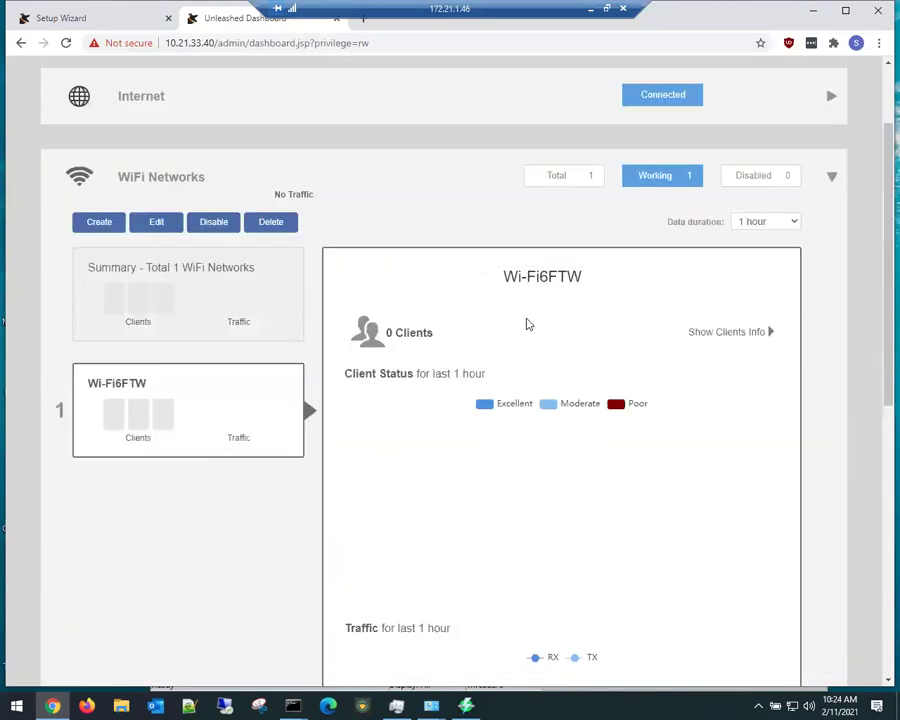
{"action": "left_click", "coordinate": [831, 180]}
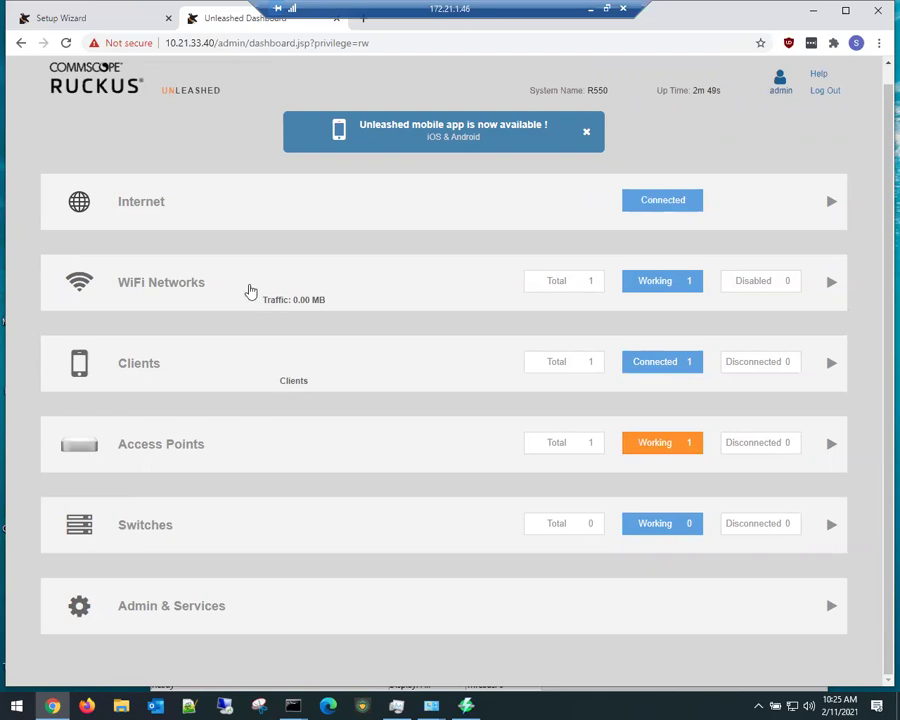
Step: Expand the Clients list and inspect the wireless client at 10.21.33.104 on RuckusAP
{"action": "left_click", "coordinate": [248, 291]}
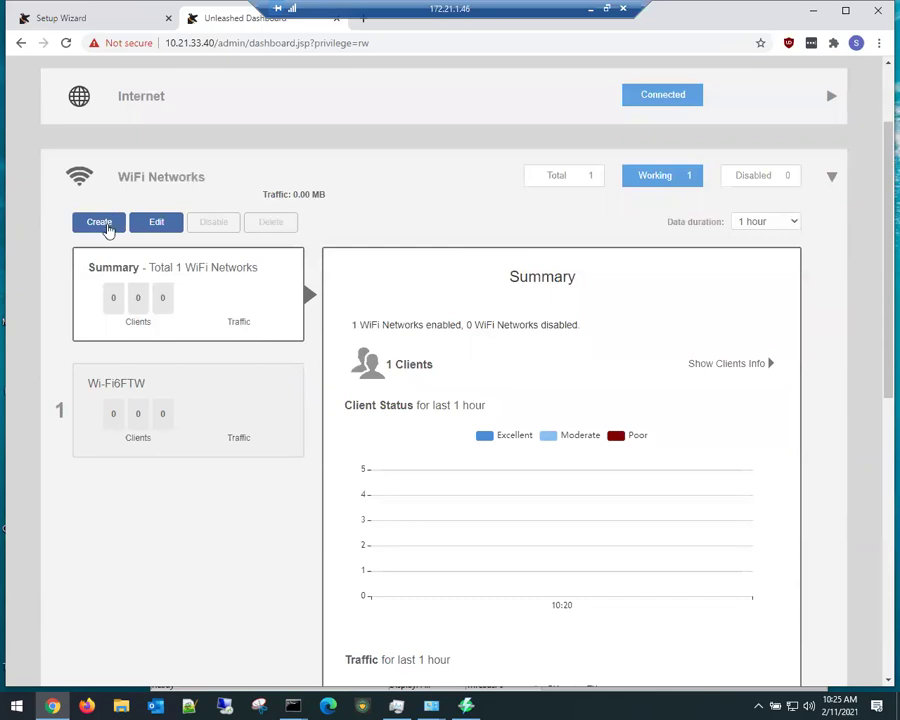
{"action": "scroll", "coordinate": [736, 163], "scroll_direction": "up", "scroll_amount": 2}
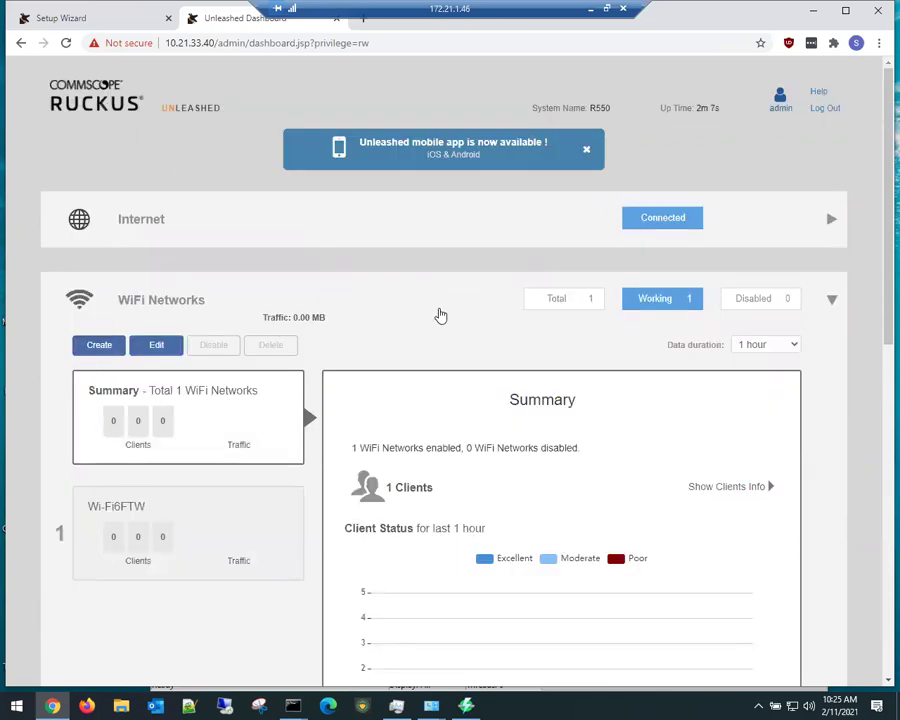
{"action": "left_click", "coordinate": [438, 313]}
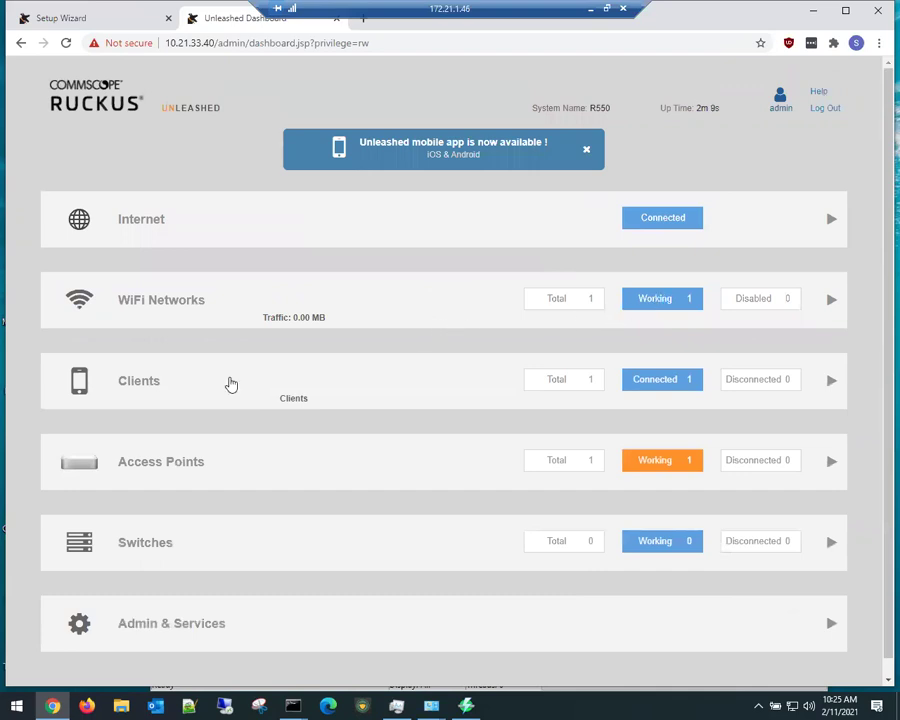
{"action": "left_click", "coordinate": [257, 394]}
{"action": "scroll", "coordinate": [212, 527], "scroll_direction": "down", "scroll_amount": 2}
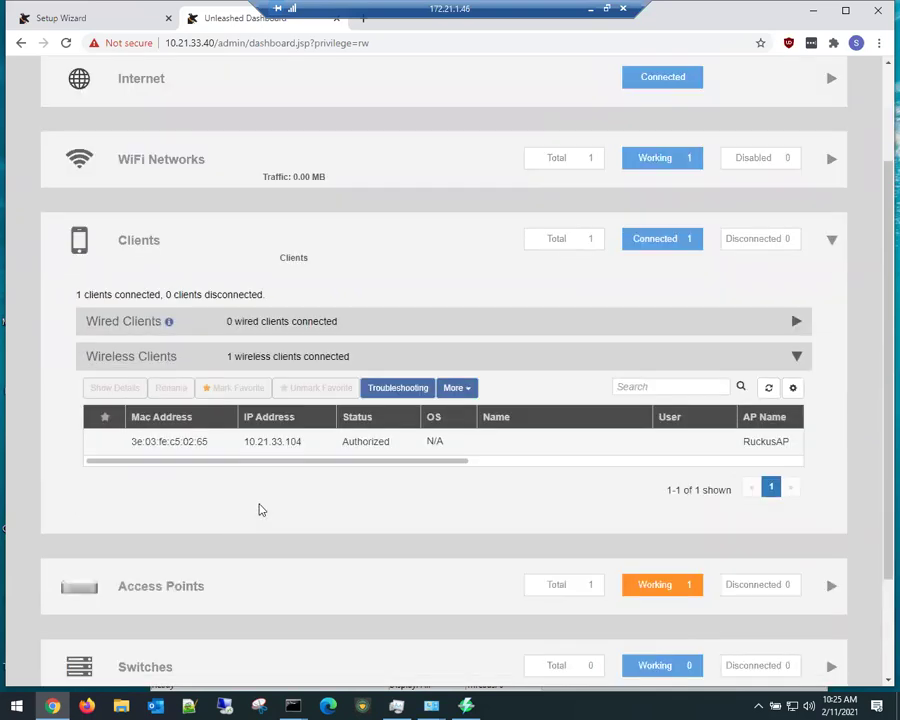
{"action": "left_click", "coordinate": [295, 441]}
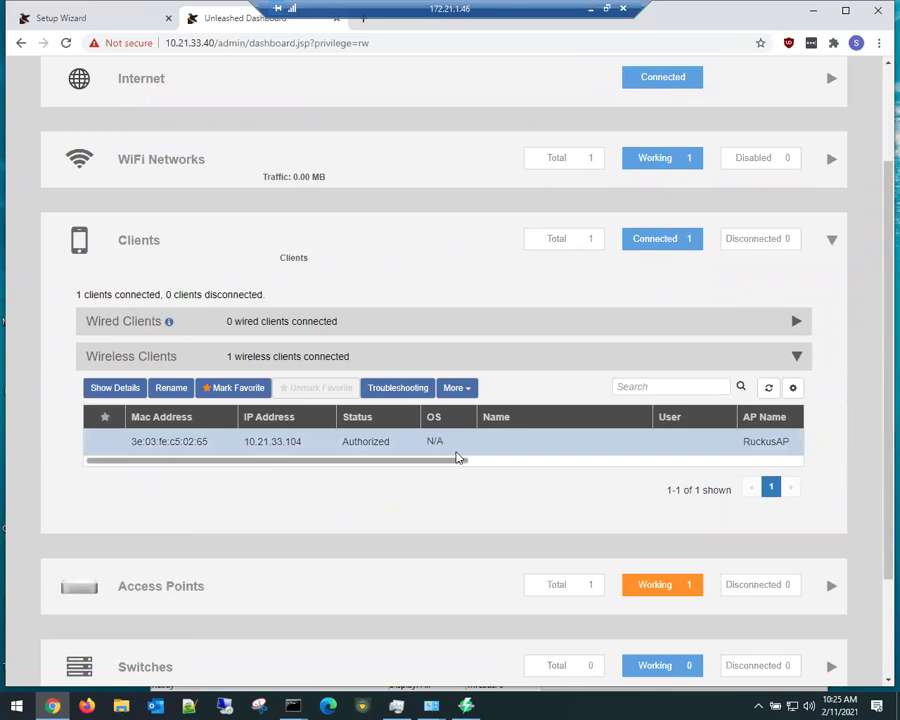
{"action": "scroll", "coordinate": [488, 448], "scroll_direction": "down", "scroll_amount": 2}
{"action": "scroll", "coordinate": [430, 450], "scroll_direction": "up", "scroll_amount": 2}
{"action": "left_click_drag", "start_coordinate": [420, 461], "coordinate": [157, 459]}
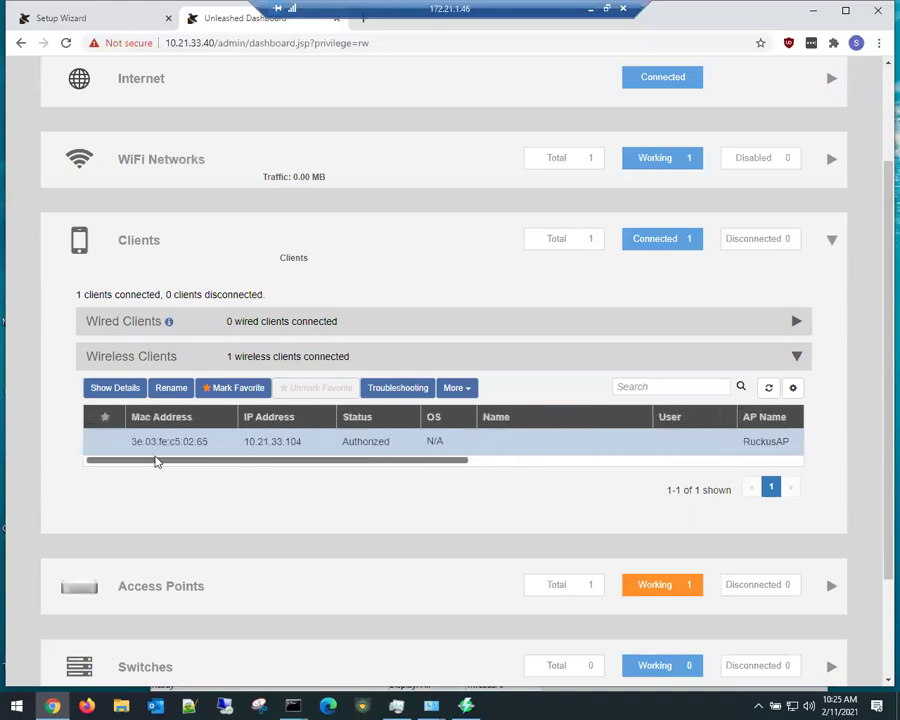
{"action": "left_click", "coordinate": [112, 388]}
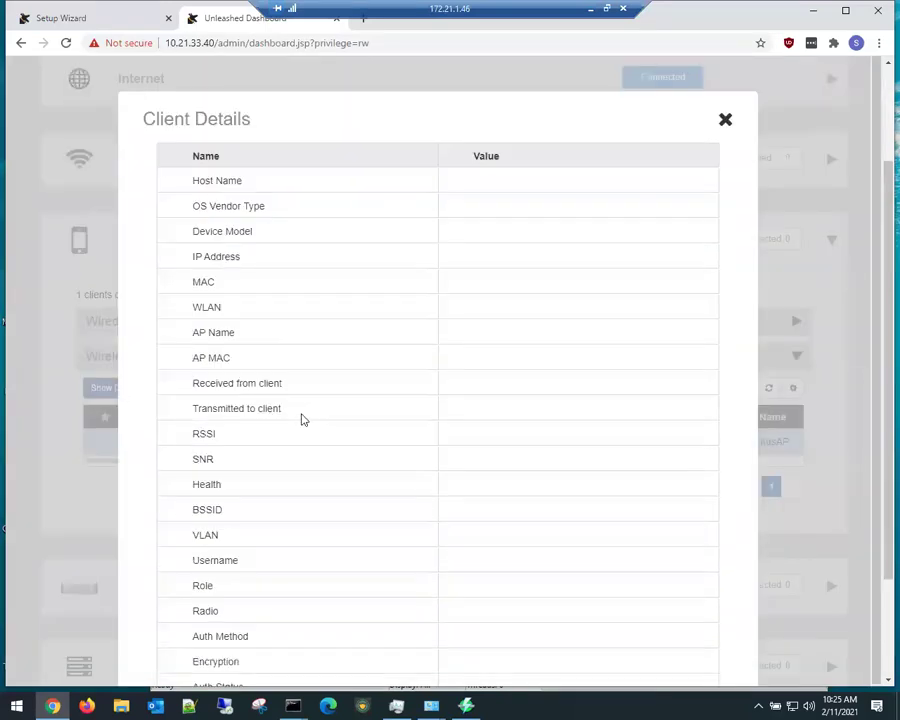
{"action": "scroll", "coordinate": [507, 412], "scroll_direction": "down", "scroll_amount": 2}
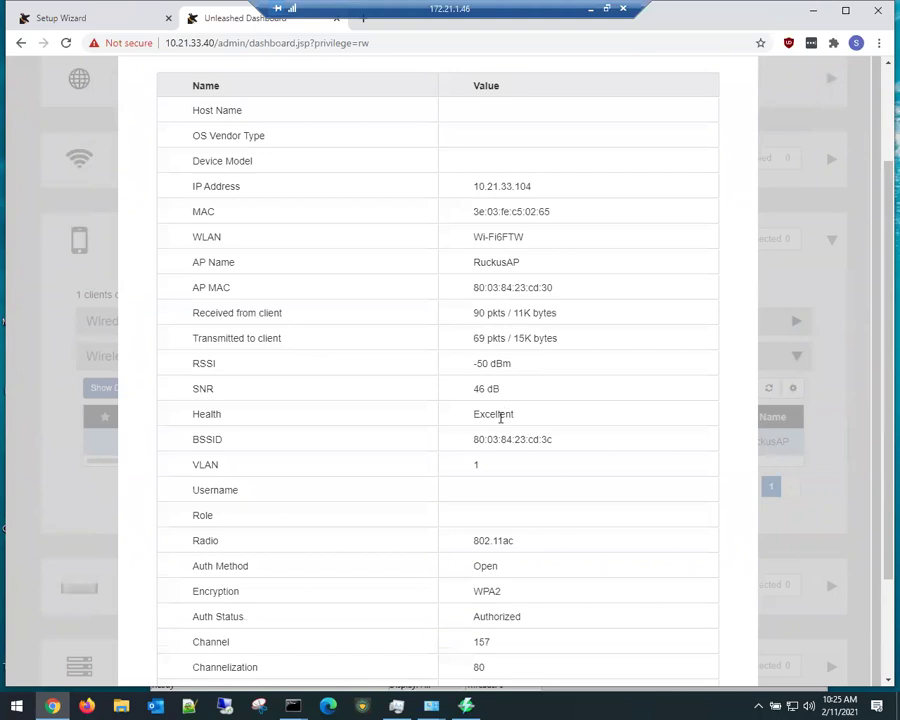
{"action": "left_click_drag", "start_coordinate": [511, 365], "coordinate": [465, 367]}
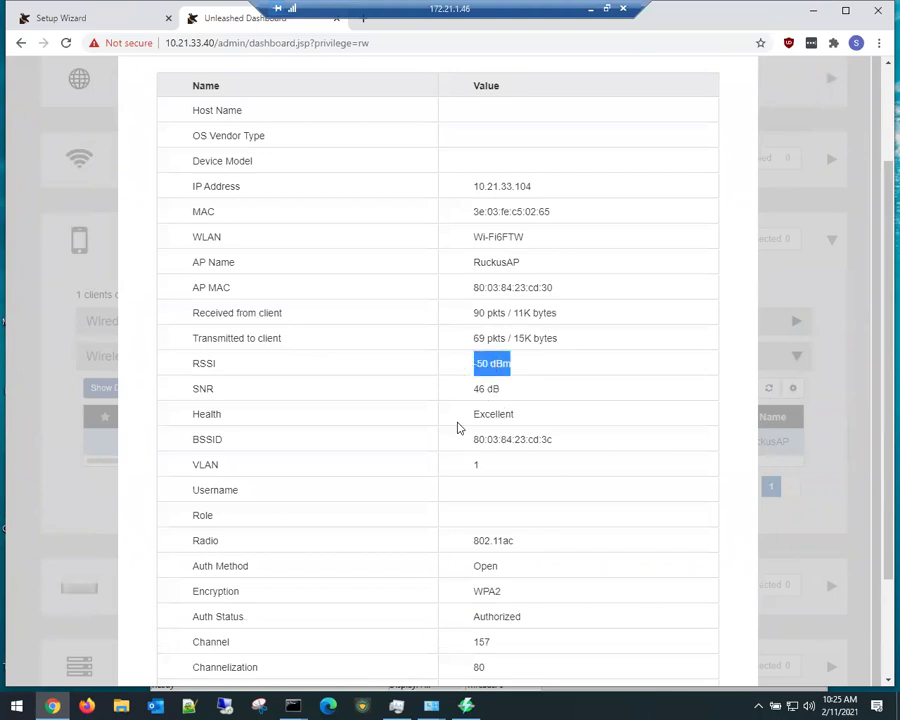
{"action": "left_click_drag", "start_coordinate": [511, 416], "coordinate": [485, 416]}
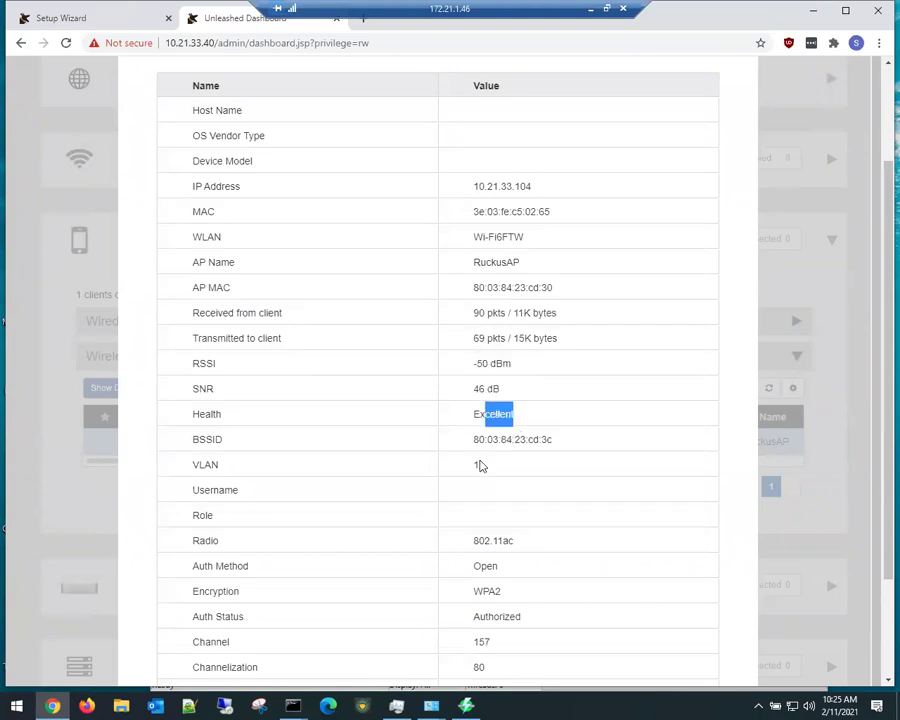
{"action": "scroll", "coordinate": [480, 470], "scroll_direction": "down", "scroll_amount": 2}
{"action": "scroll", "coordinate": [510, 505], "scroll_direction": "down", "scroll_amount": 1}
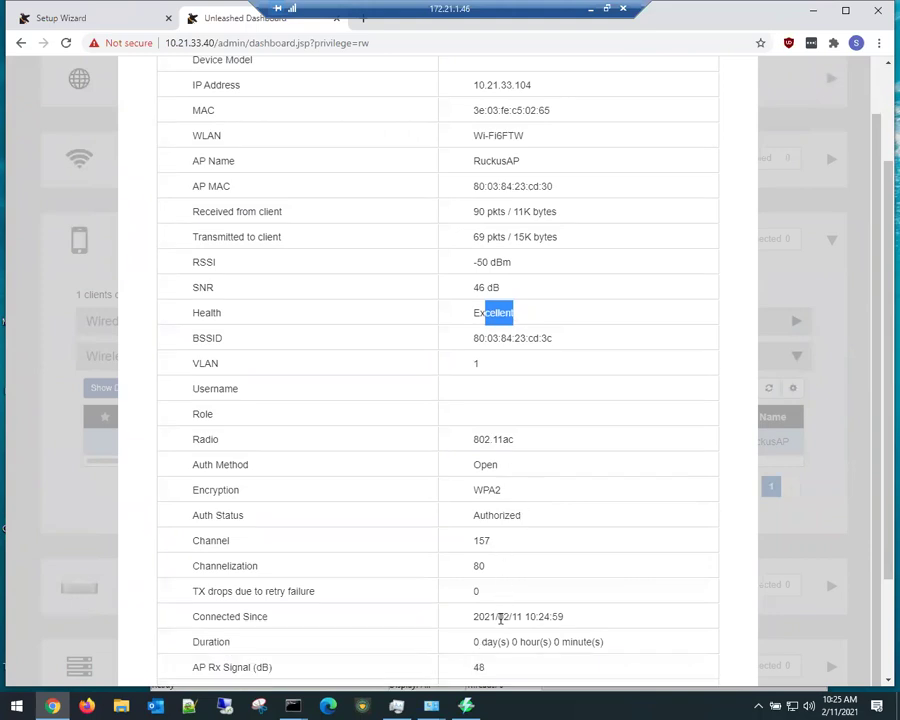
{"action": "left_click_drag", "start_coordinate": [486, 566], "coordinate": [470, 574]}
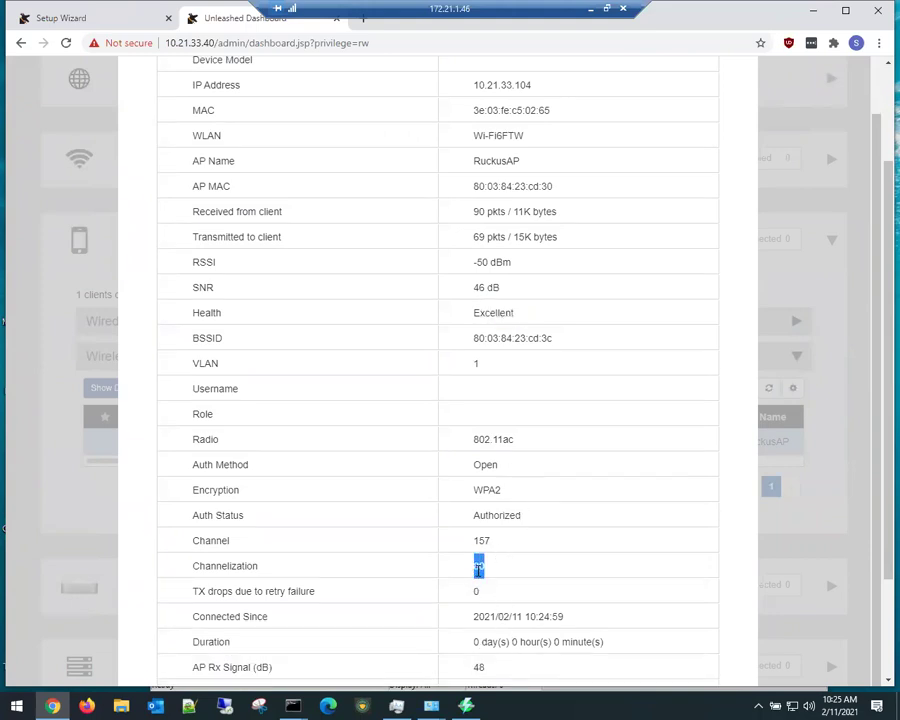
{"action": "scroll", "coordinate": [488, 606], "scroll_direction": "down", "scroll_amount": 3}
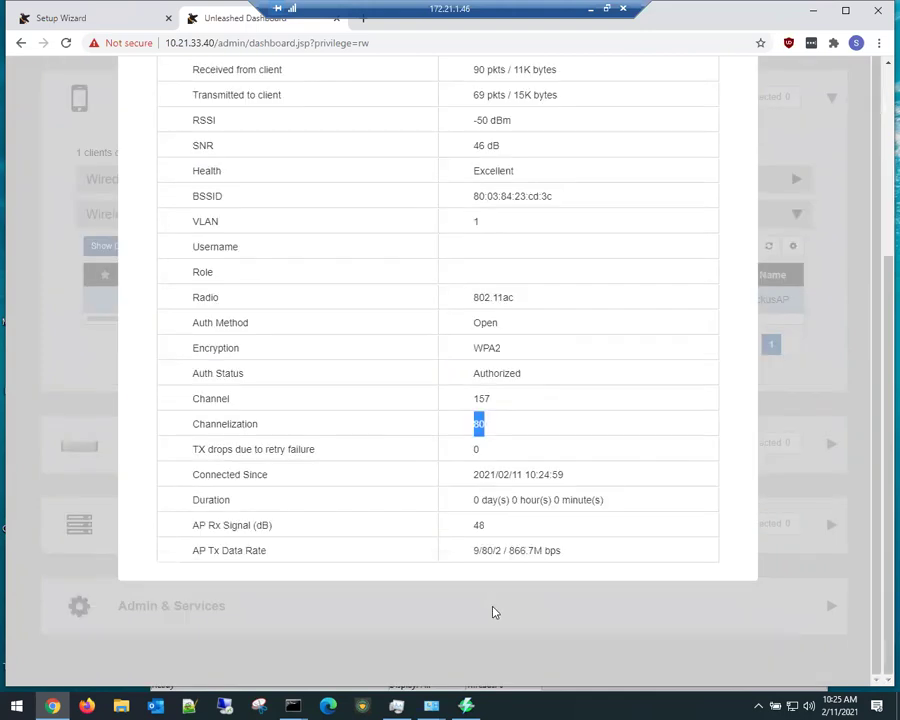
{"action": "scroll", "coordinate": [583, 329], "scroll_direction": "up", "scroll_amount": 5}
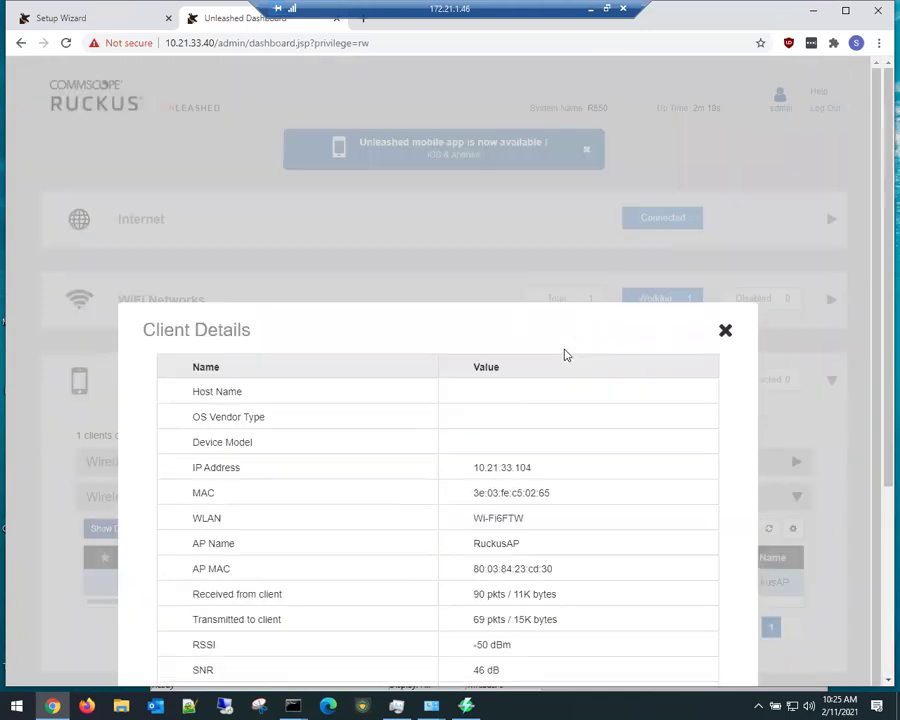
{"action": "left_click", "coordinate": [725, 264]}
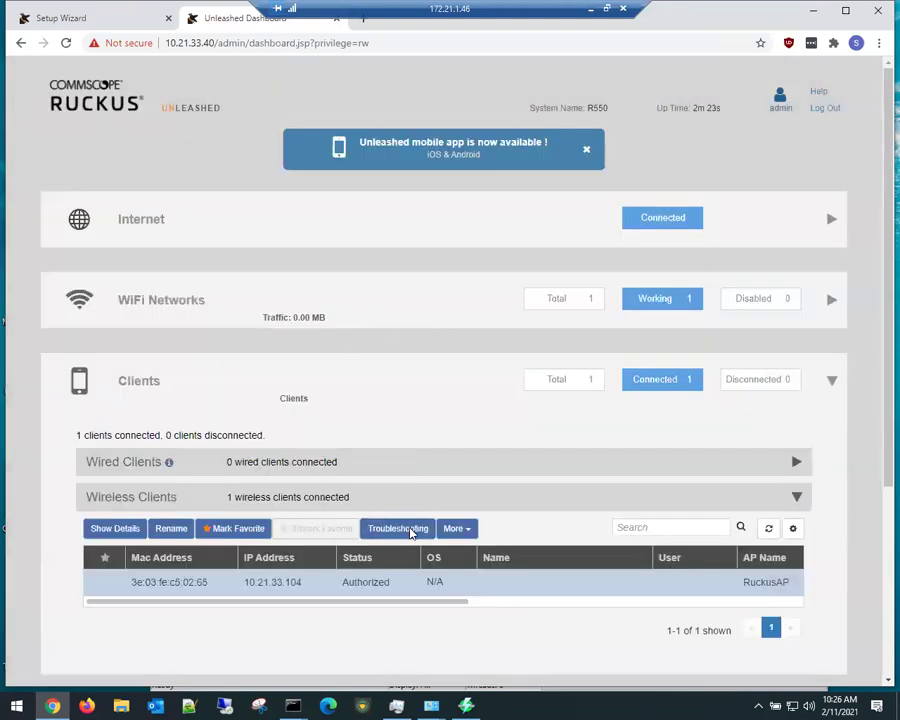
Step: Open Troubleshooting for the client's MAC address and start a connectivity trace
{"action": "left_click", "coordinate": [410, 530]}
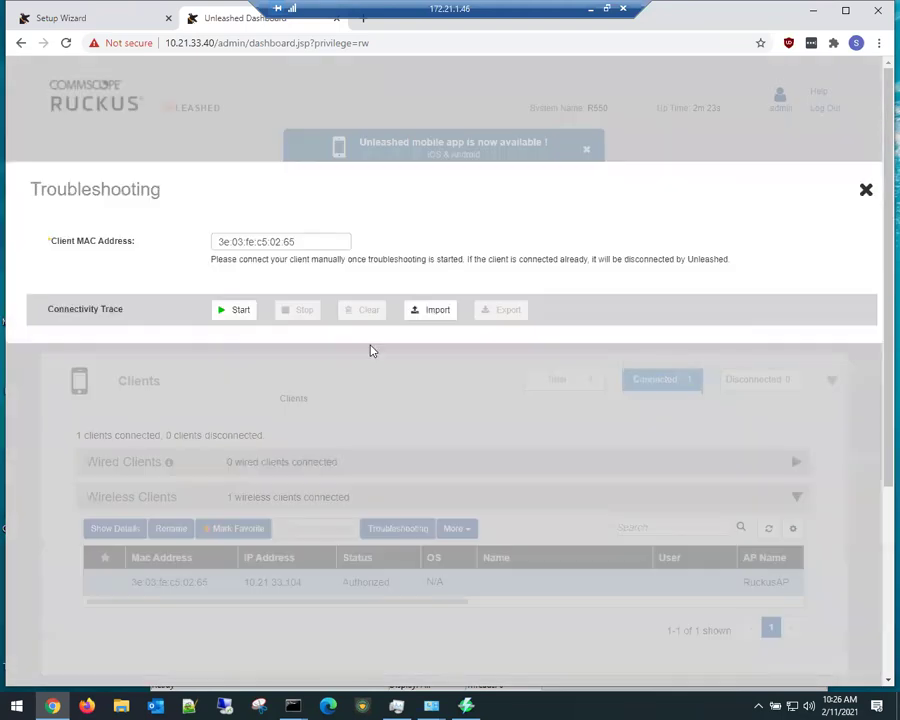
{"action": "left_click", "coordinate": [231, 313]}
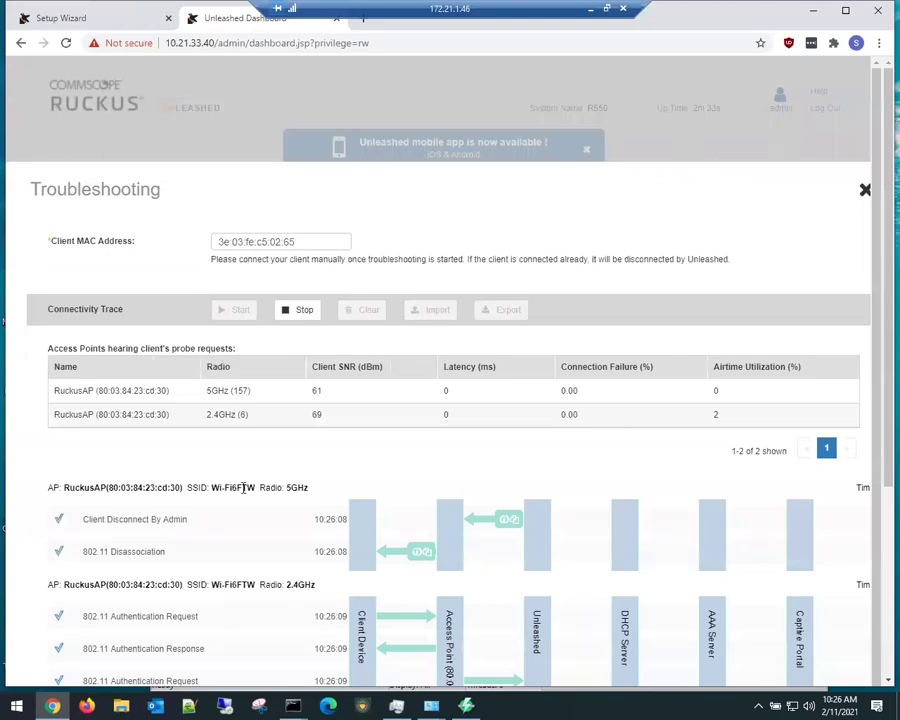
{"action": "scroll", "coordinate": [210, 390], "scroll_direction": "down", "scroll_amount": 3}
{"action": "scroll", "coordinate": [175, 400], "scroll_direction": "down", "scroll_amount": 4}
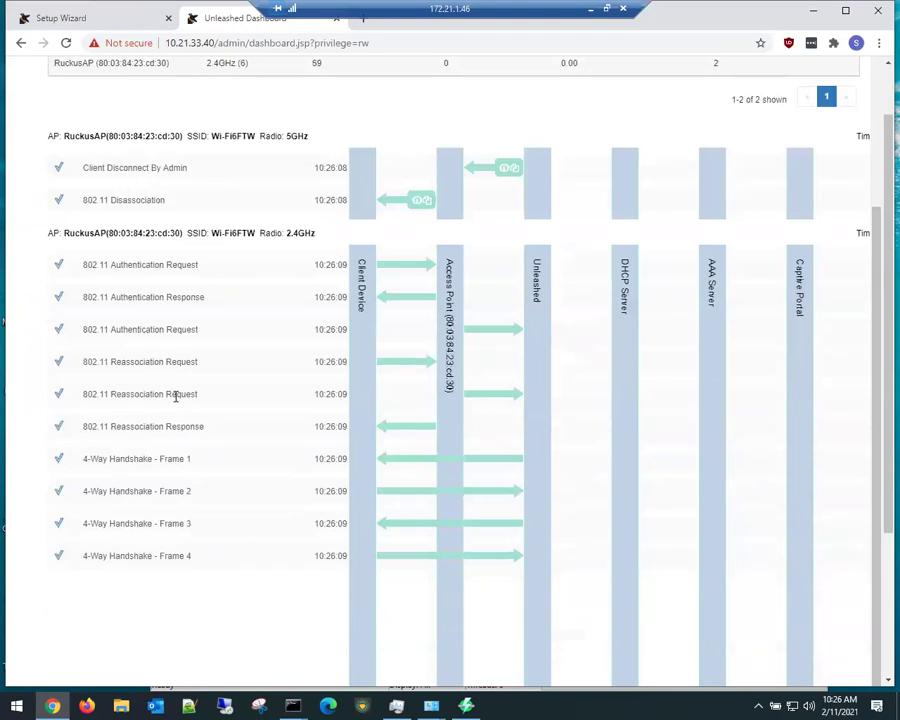
{"action": "scroll", "coordinate": [226, 395], "scroll_direction": "down", "scroll_amount": 1}
{"action": "scroll", "coordinate": [226, 395], "scroll_direction": "up", "scroll_amount": 1}
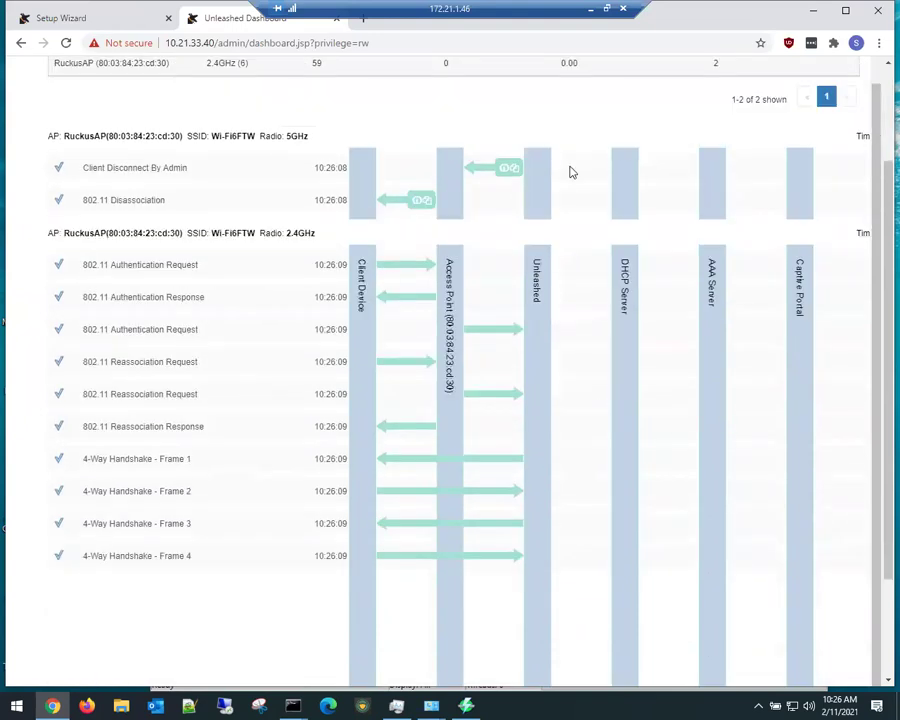
Step: Review the trace's 5GHz admin disconnect and 2.4GHz 4-way handshake, then stop the trace
{"action": "mouse_move", "coordinate": [507, 172]}
{"action": "scroll", "coordinate": [493, 420], "scroll_direction": "down", "scroll_amount": 1}
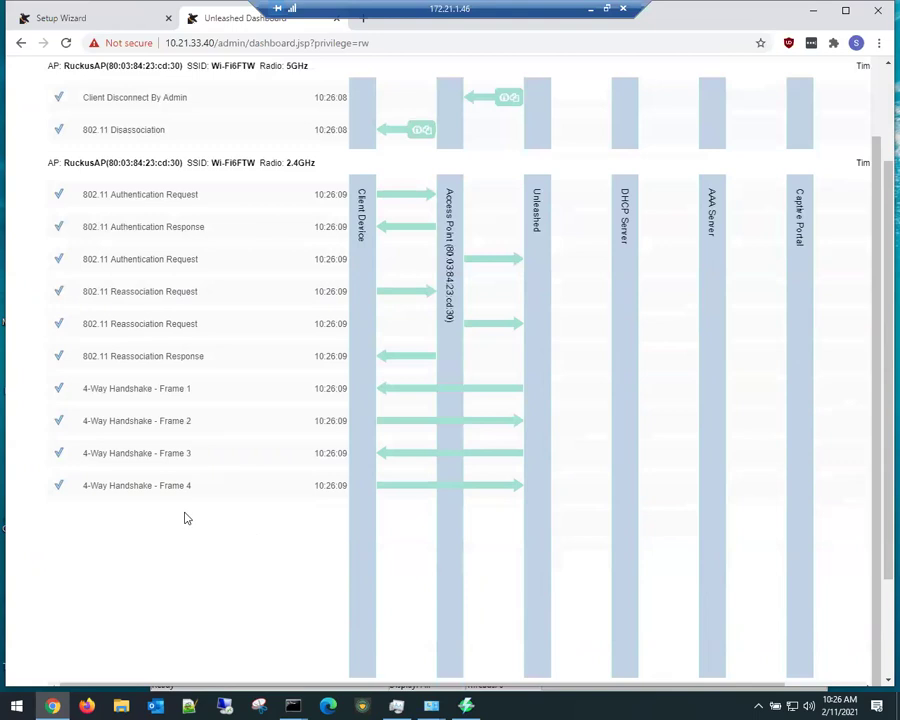
{"action": "scroll", "coordinate": [435, 458], "scroll_direction": "down", "scroll_amount": 2}
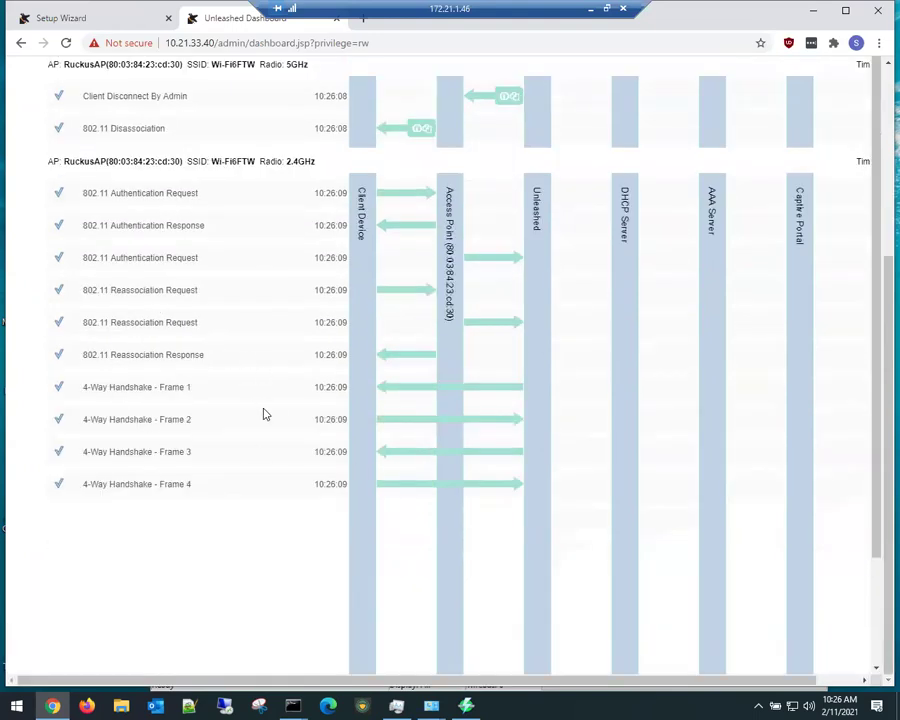
{"action": "scroll", "coordinate": [265, 414], "scroll_direction": "down", "scroll_amount": 2}
{"action": "left_click", "coordinate": [816, 544]}
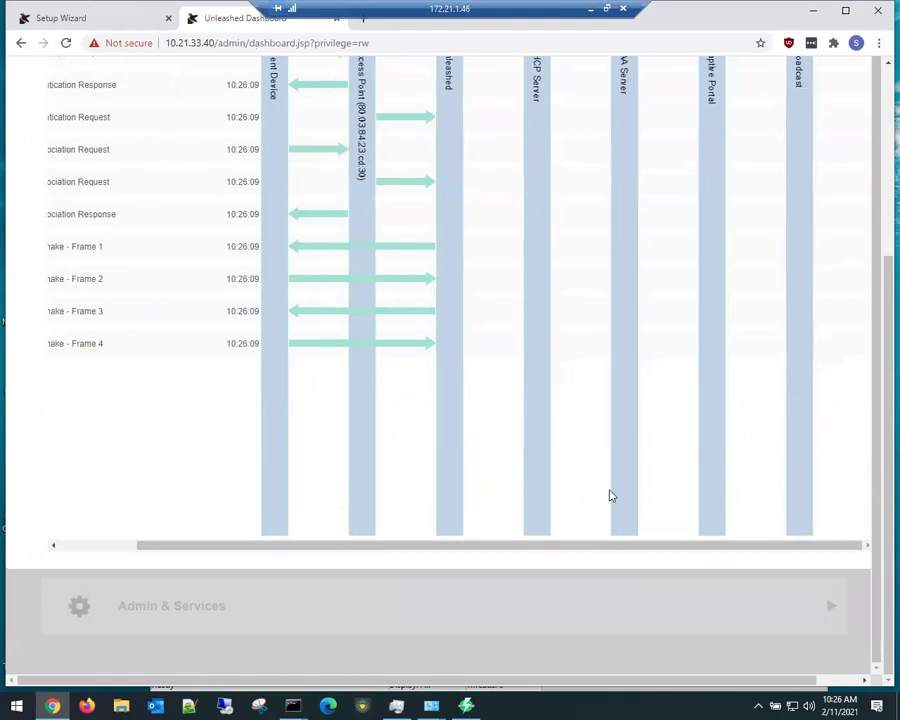
{"action": "left_click", "coordinate": [118, 547]}
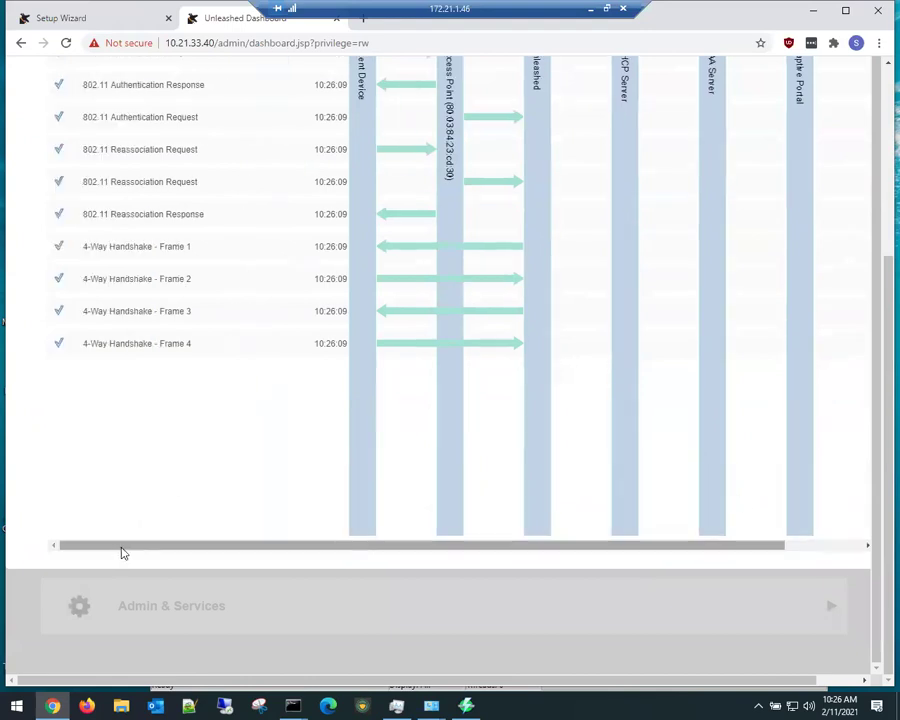
{"action": "scroll", "coordinate": [252, 500], "scroll_direction": "up", "scroll_amount": 3}
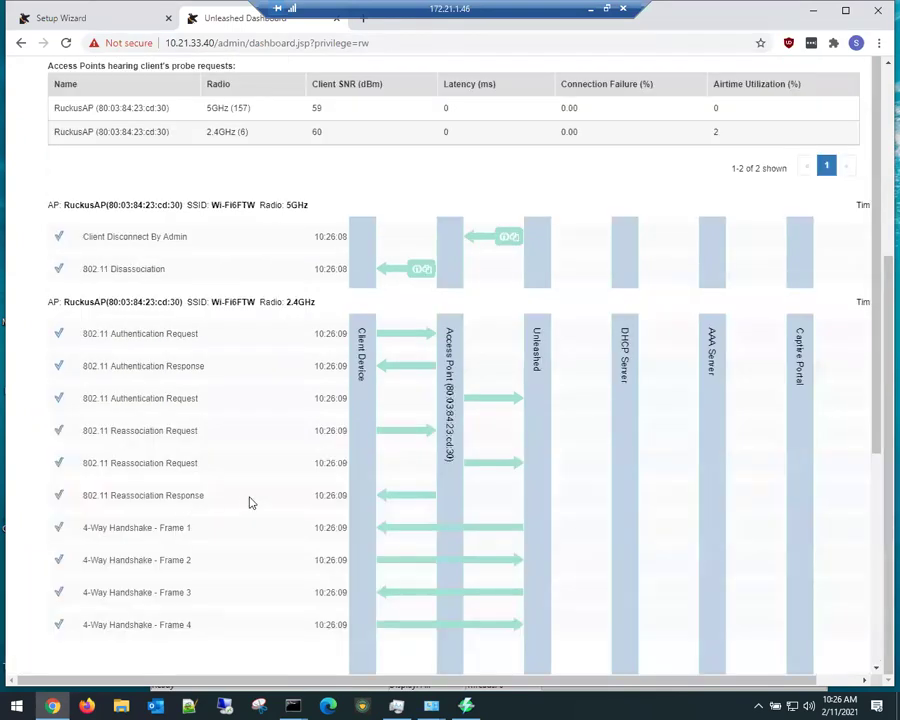
{"action": "scroll", "coordinate": [247, 507], "scroll_direction": "down", "scroll_amount": 3}
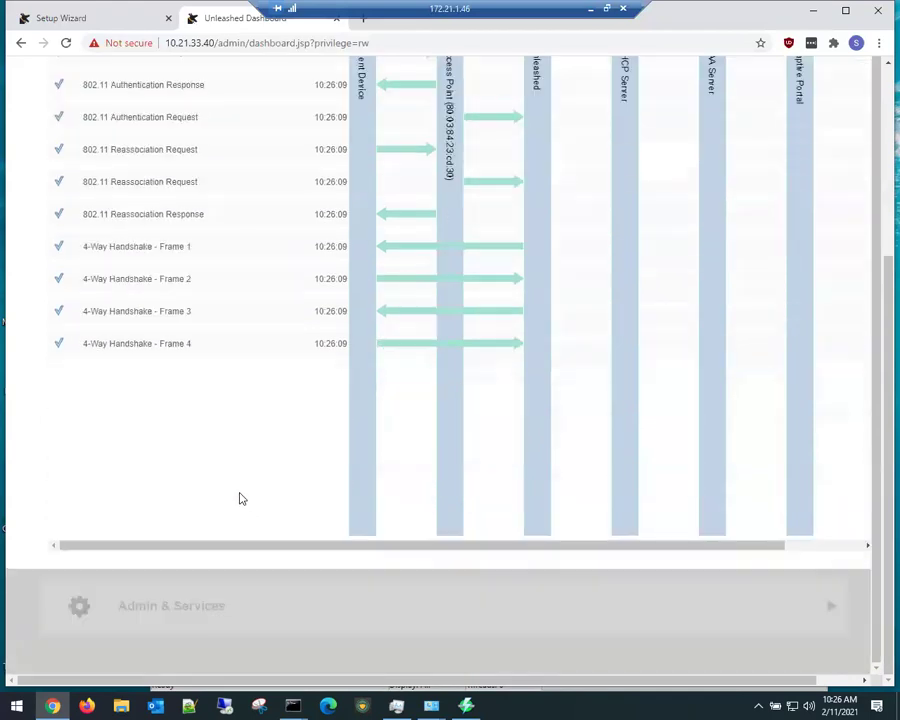
{"action": "scroll", "coordinate": [243, 495], "scroll_direction": "up", "scroll_amount": 3}
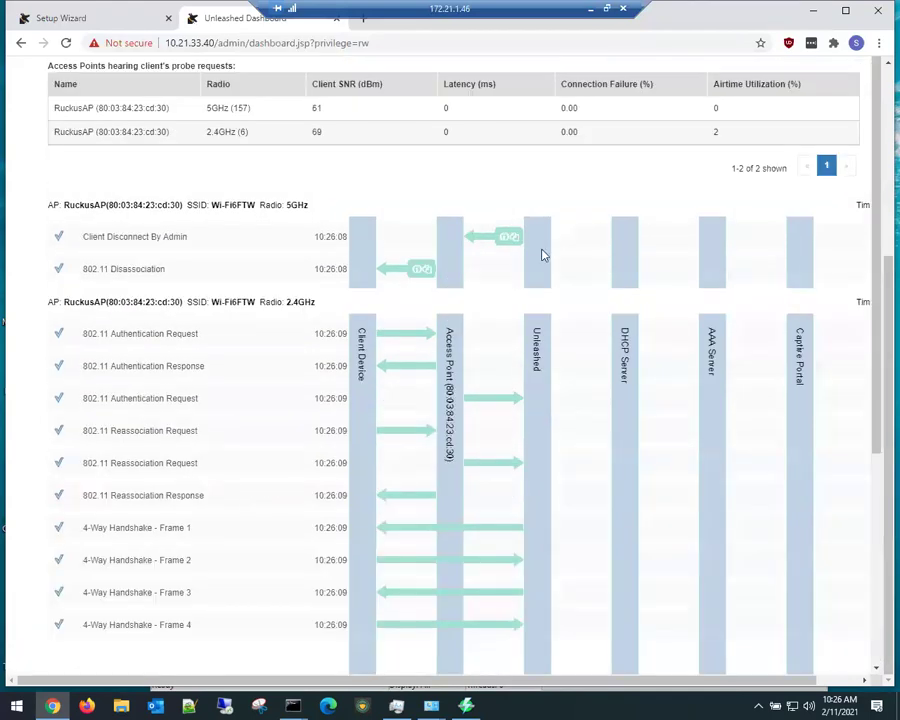
{"action": "scroll", "coordinate": [530, 280], "scroll_direction": "up", "scroll_amount": 3}
{"action": "scroll", "coordinate": [376, 436], "scroll_direction": "down", "scroll_amount": 5}
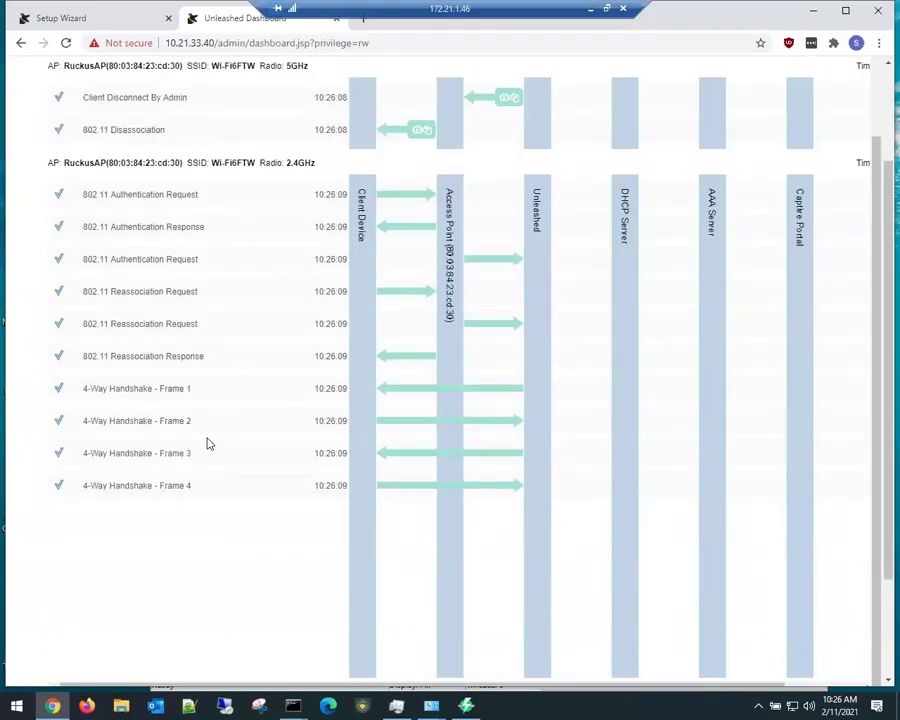
{"action": "scroll", "coordinate": [209, 444], "scroll_direction": "up", "scroll_amount": 3}
{"action": "left_click", "coordinate": [296, 170]}
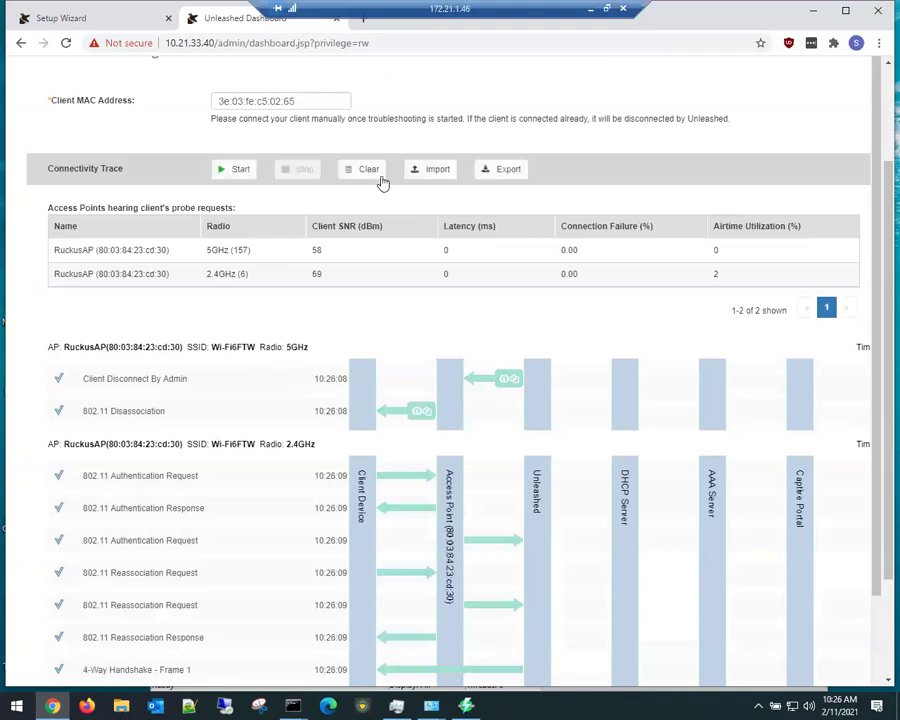
{"action": "scroll", "coordinate": [543, 220], "scroll_direction": "up", "scroll_amount": 2}
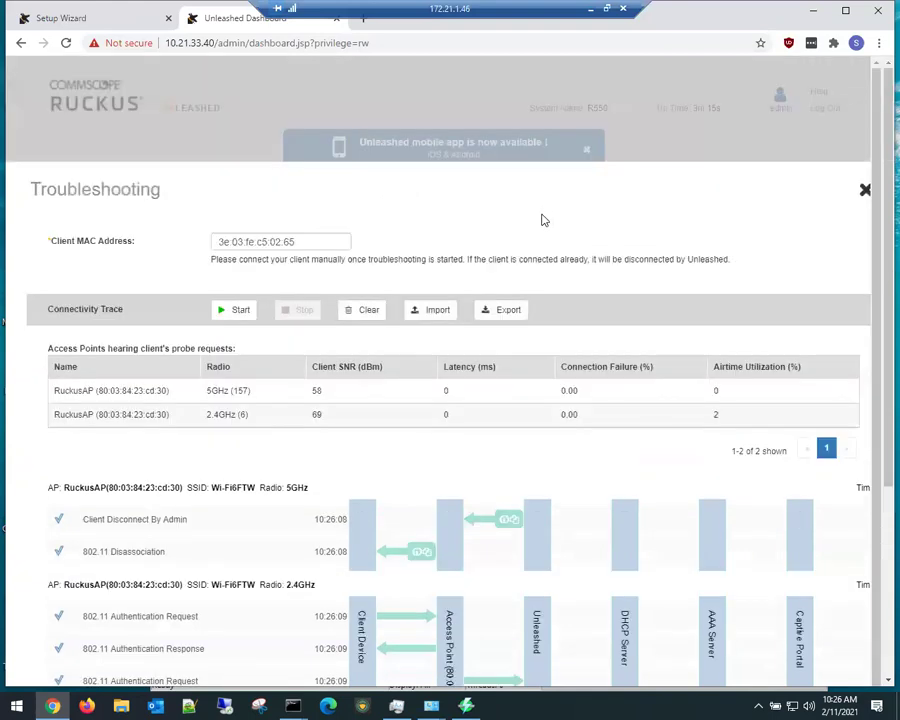
Step: Close Troubleshooting, expand Access Points and permanently dismiss the view-switching tip
{"action": "left_click", "coordinate": [865, 190]}
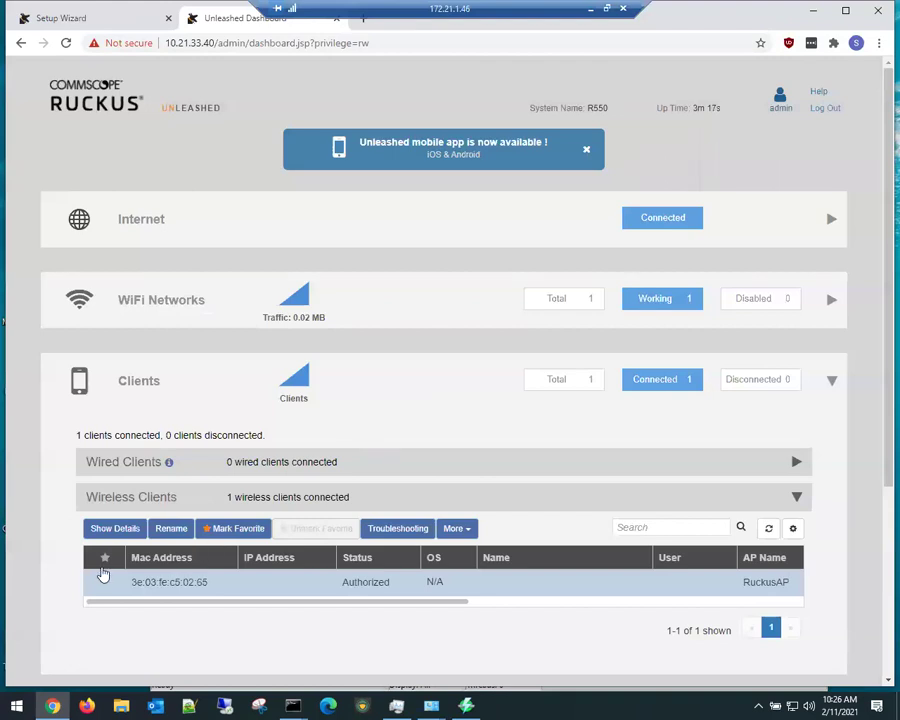
{"action": "mouse_move", "coordinate": [276, 386]}
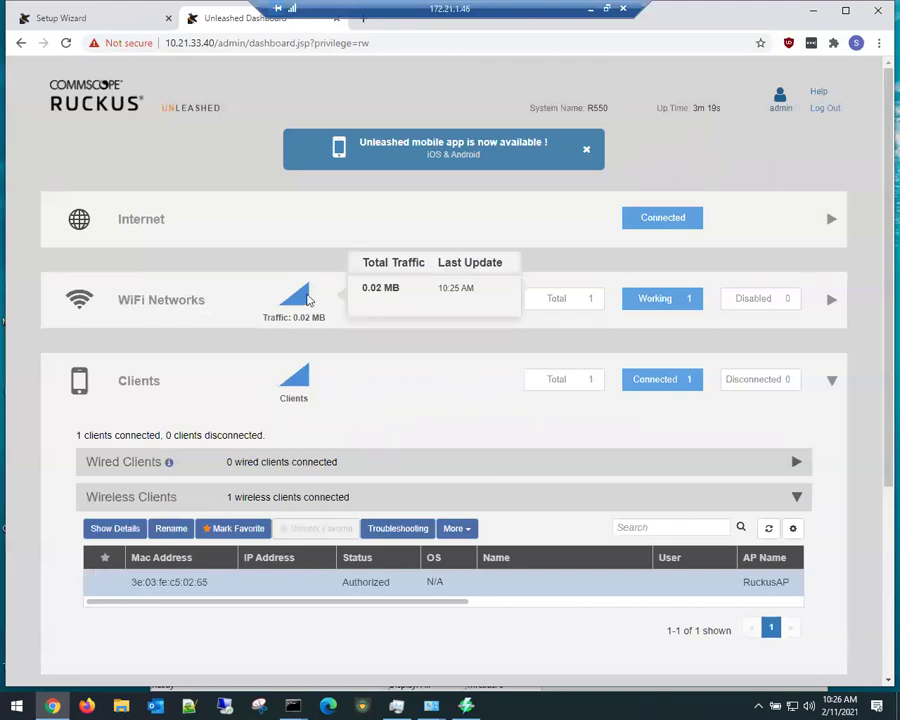
{"action": "scroll", "coordinate": [160, 445], "scroll_direction": "down", "scroll_amount": 3}
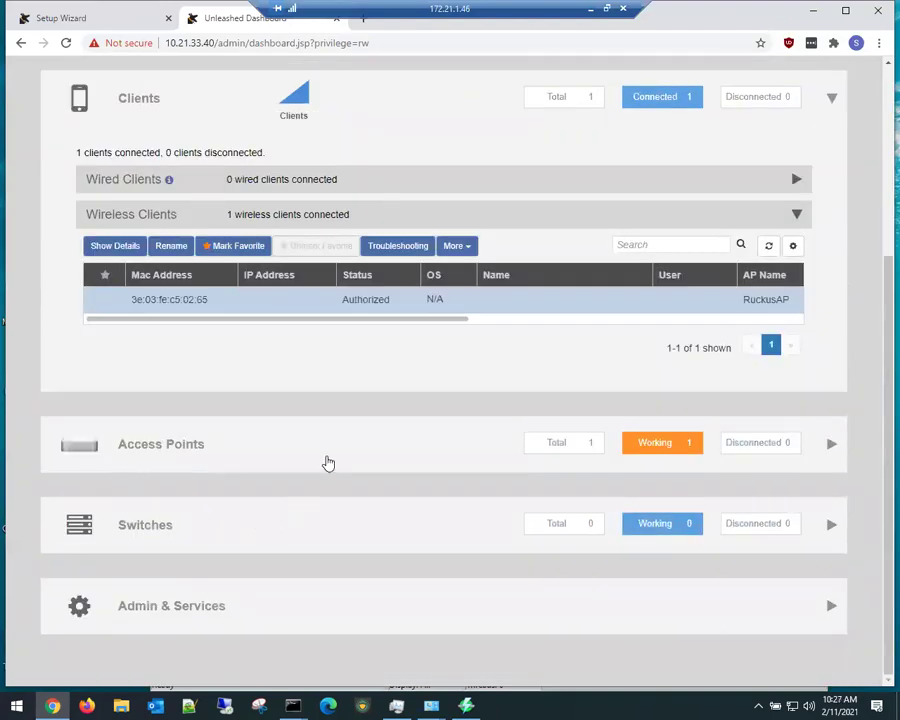
{"action": "left_click", "coordinate": [327, 460]}
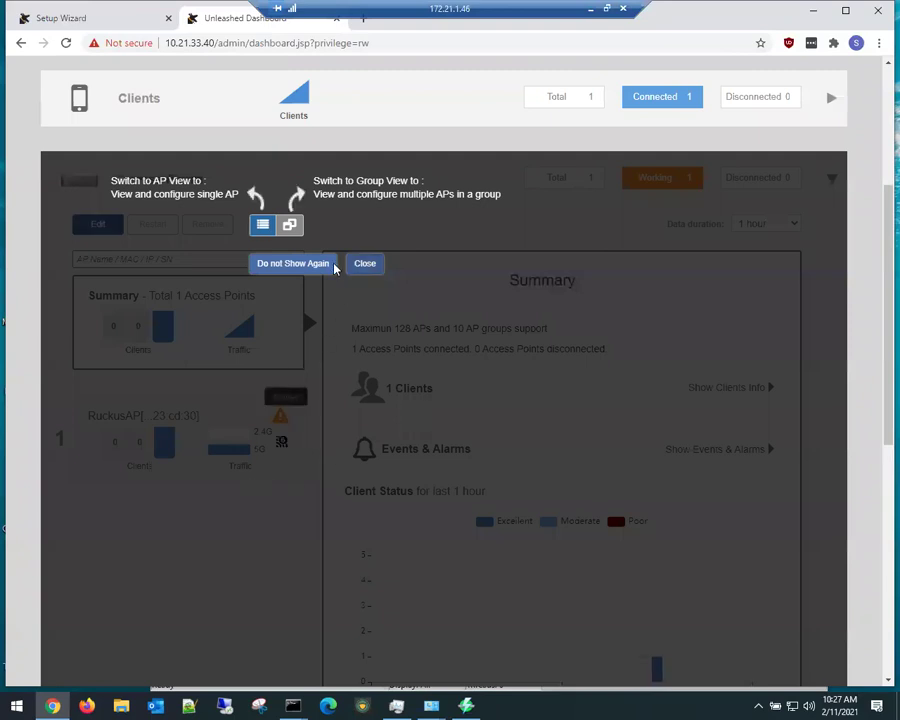
{"action": "left_click", "coordinate": [325, 266]}
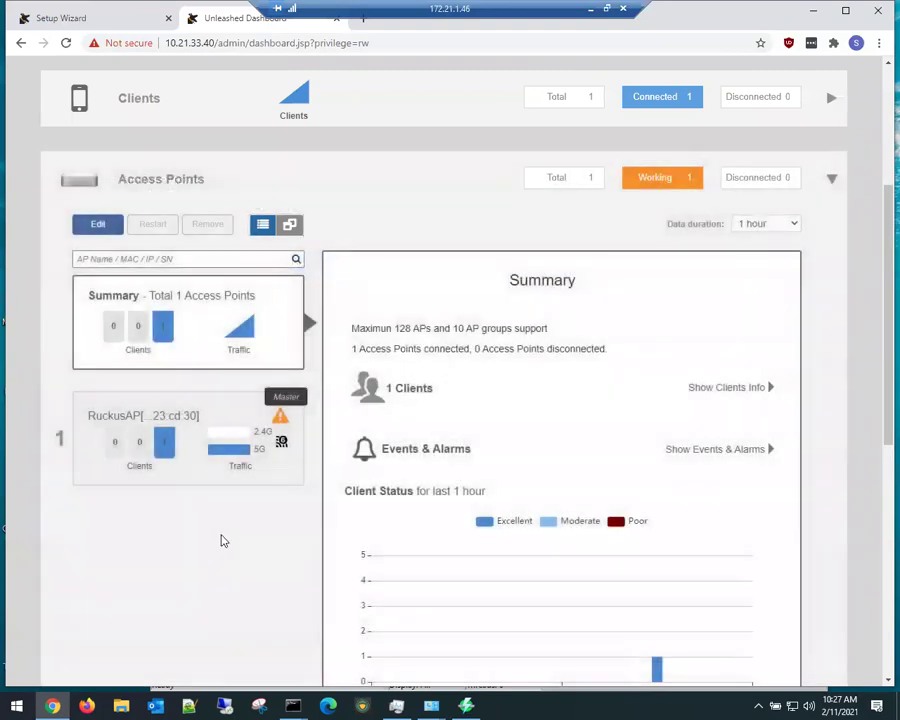
Step: Select the RuckusAP access point and open its Edit AP settings
{"action": "mouse_move", "coordinate": [283, 418]}
{"action": "left_click", "coordinate": [208, 415]}
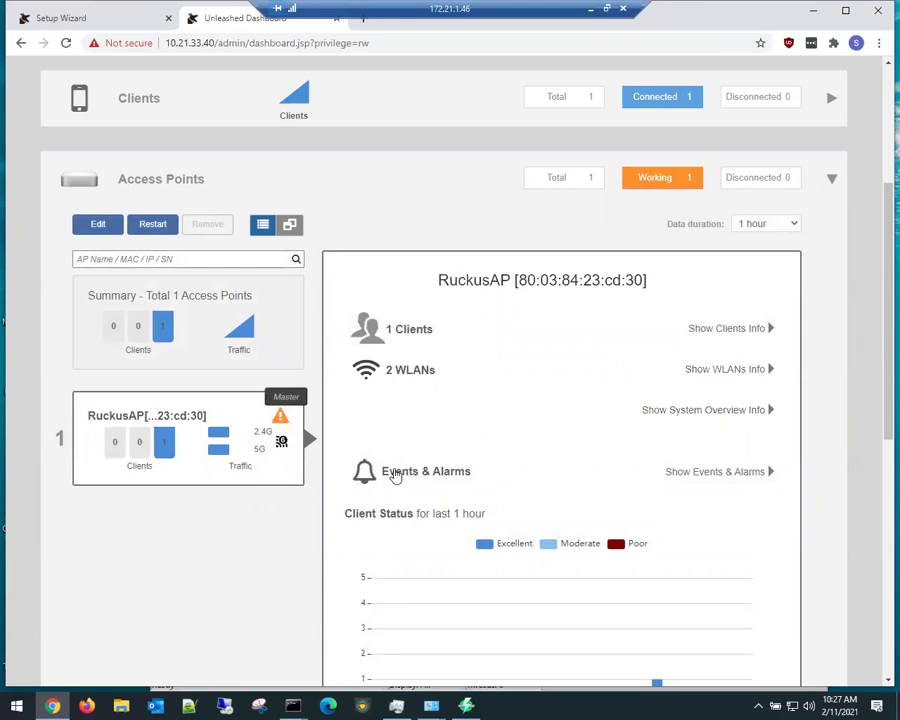
{"action": "scroll", "coordinate": [279, 536], "scroll_direction": "down", "scroll_amount": 5}
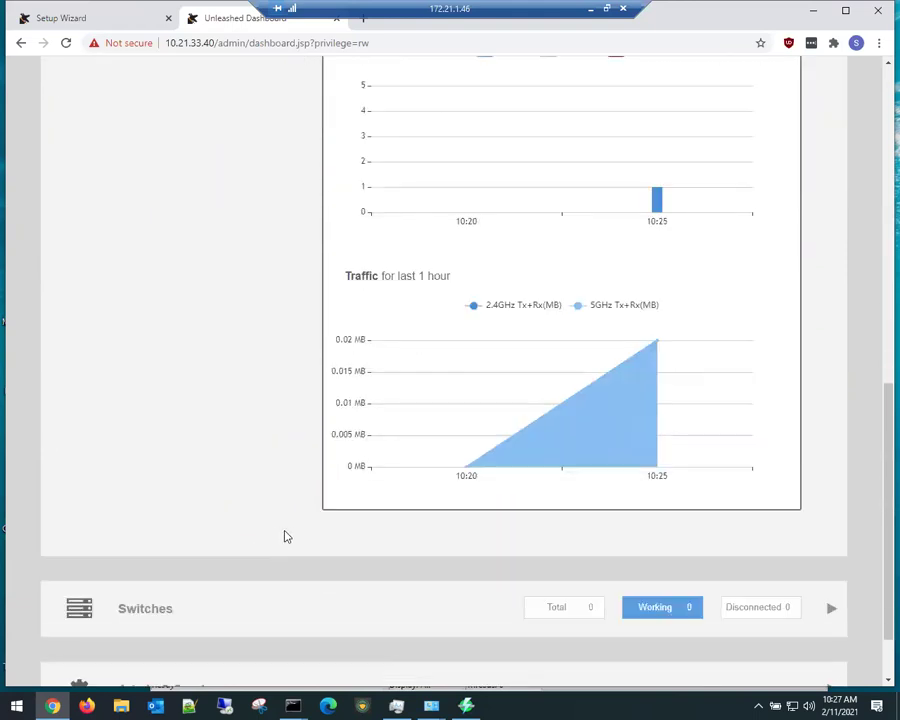
{"action": "scroll", "coordinate": [285, 534], "scroll_direction": "up", "scroll_amount": 4}
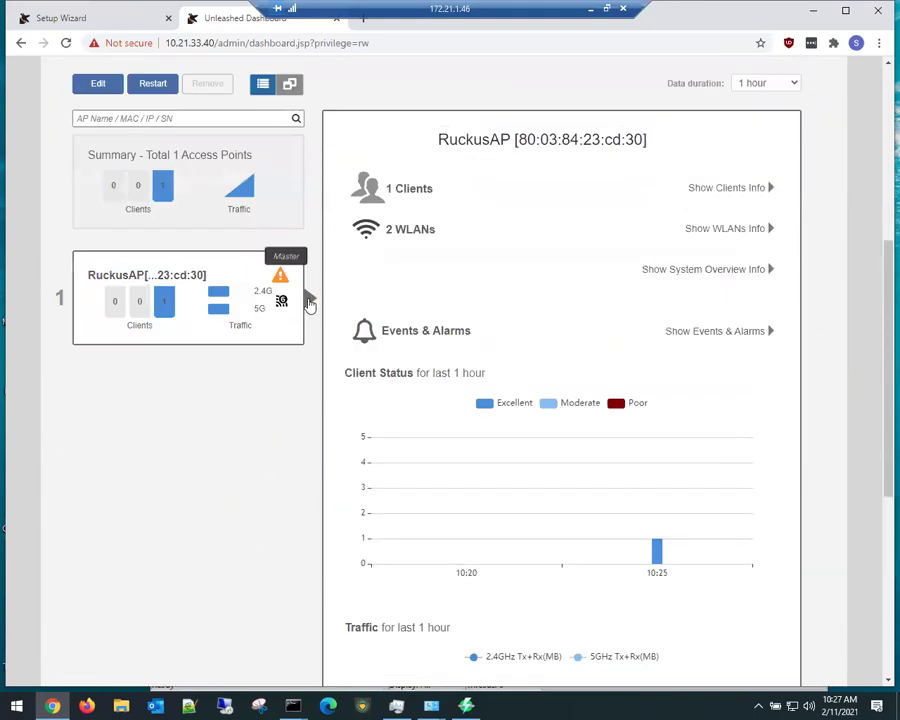
{"action": "left_click", "coordinate": [96, 84]}
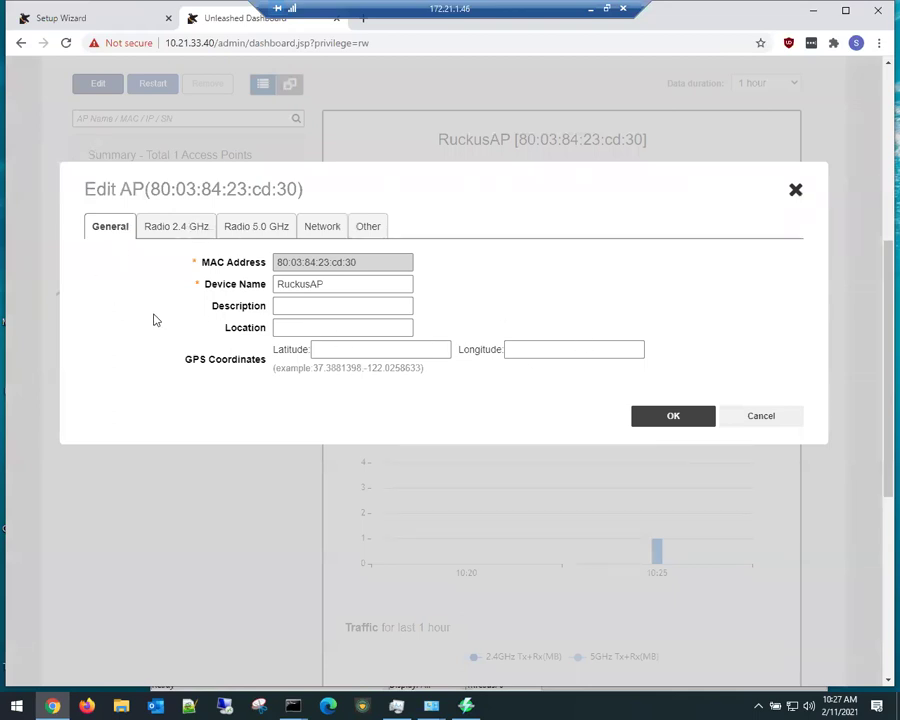
Step: Start renaming the device, then override 2.4 GHz channels to keep only 1, 6 and 11
{"action": "double_click", "coordinate": [324, 284]}
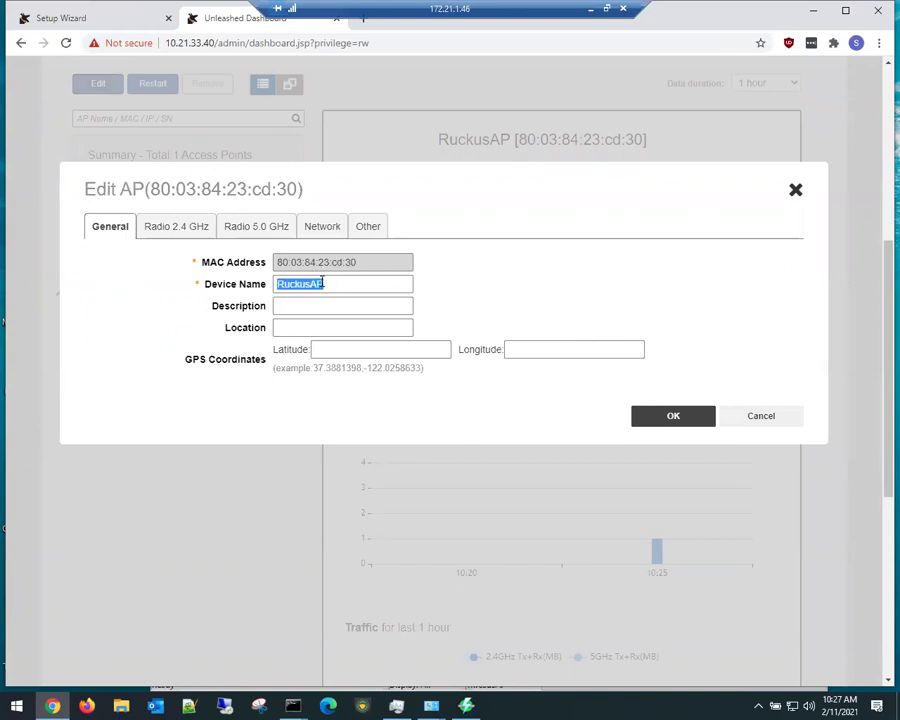
{"action": "type", "text": "R550_"}
{"action": "left_click", "coordinate": [187, 229]}
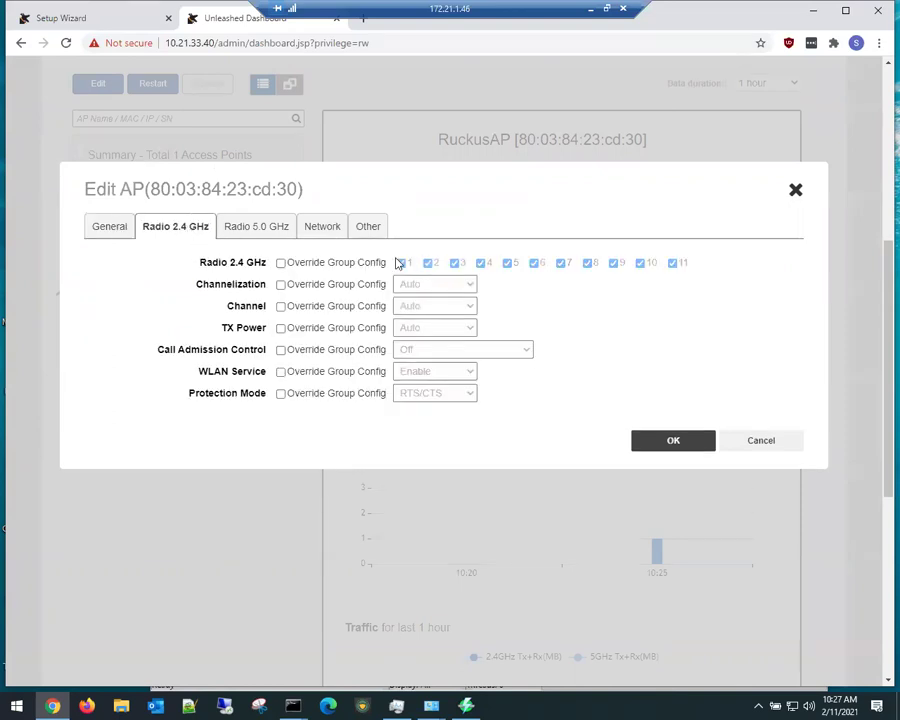
{"action": "left_click", "coordinate": [281, 263]}
{"action": "left_click", "coordinate": [429, 263]}
{"action": "left_click", "coordinate": [455, 263]}
{"action": "left_click", "coordinate": [481, 263]}
{"action": "left_click", "coordinate": [508, 263]}
{"action": "left_click", "coordinate": [562, 263]}
{"action": "left_click", "coordinate": [588, 263]}
{"action": "left_click", "coordinate": [614, 263]}
{"action": "left_click", "coordinate": [640, 263]}
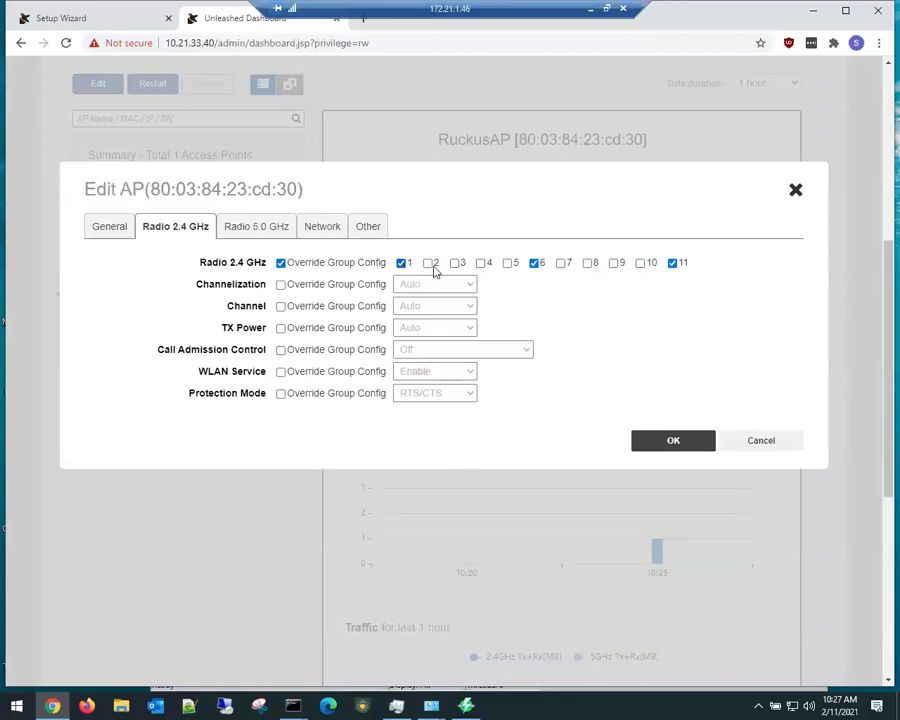
Step: Override 2.4 GHz with channel Auto, 20 MHz width and -9dB(1/8) transmit power
{"action": "left_click", "coordinate": [281, 306]}
{"action": "left_click", "coordinate": [437, 306]}
{"action": "left_click", "coordinate": [437, 312]}
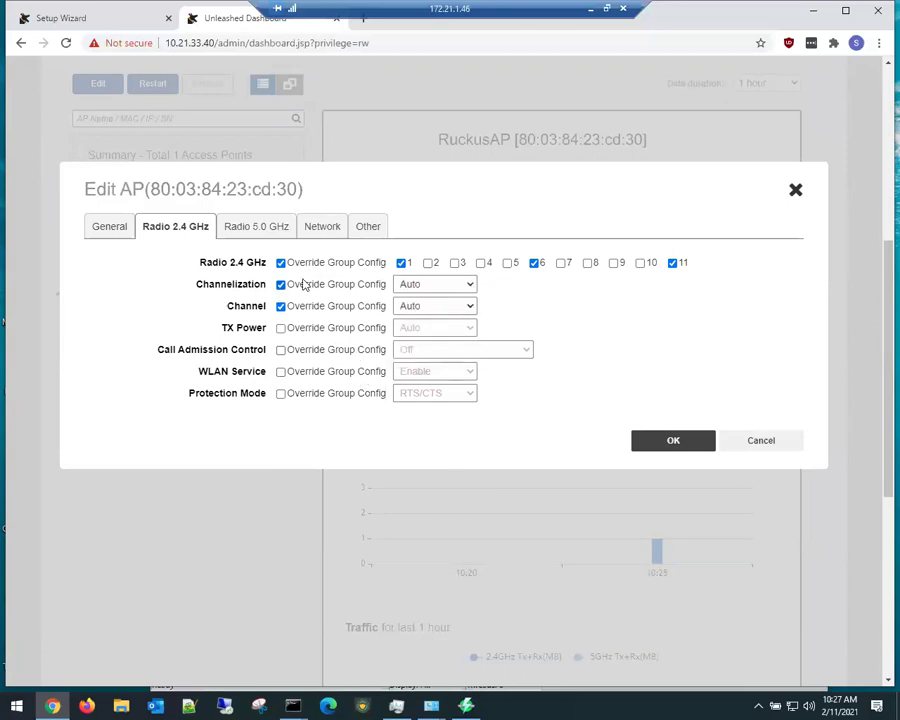
{"action": "left_click", "coordinate": [457, 287]}
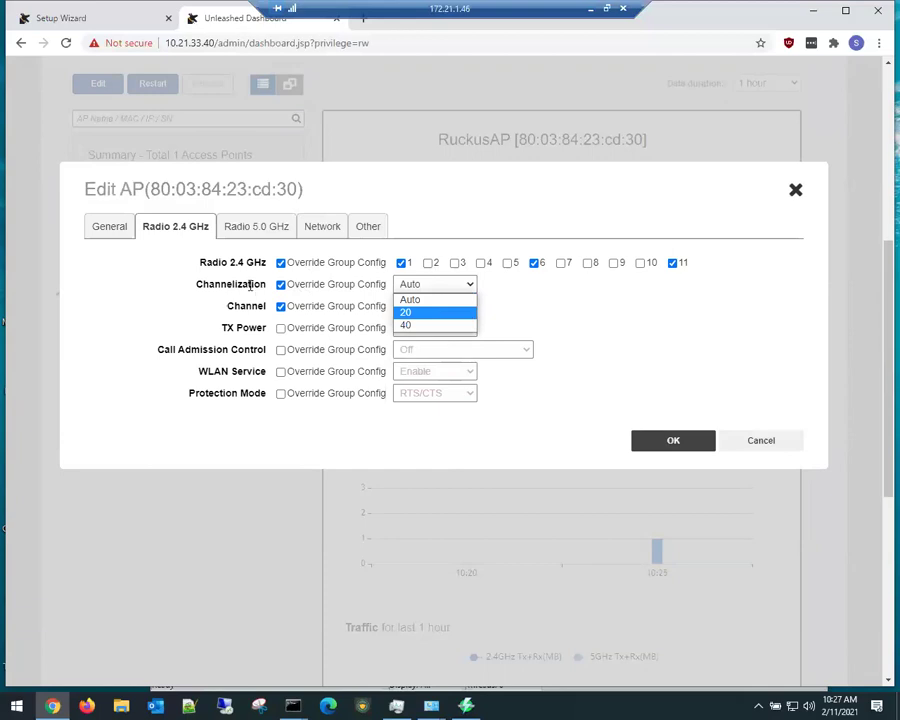
{"action": "left_click", "coordinate": [437, 312]}
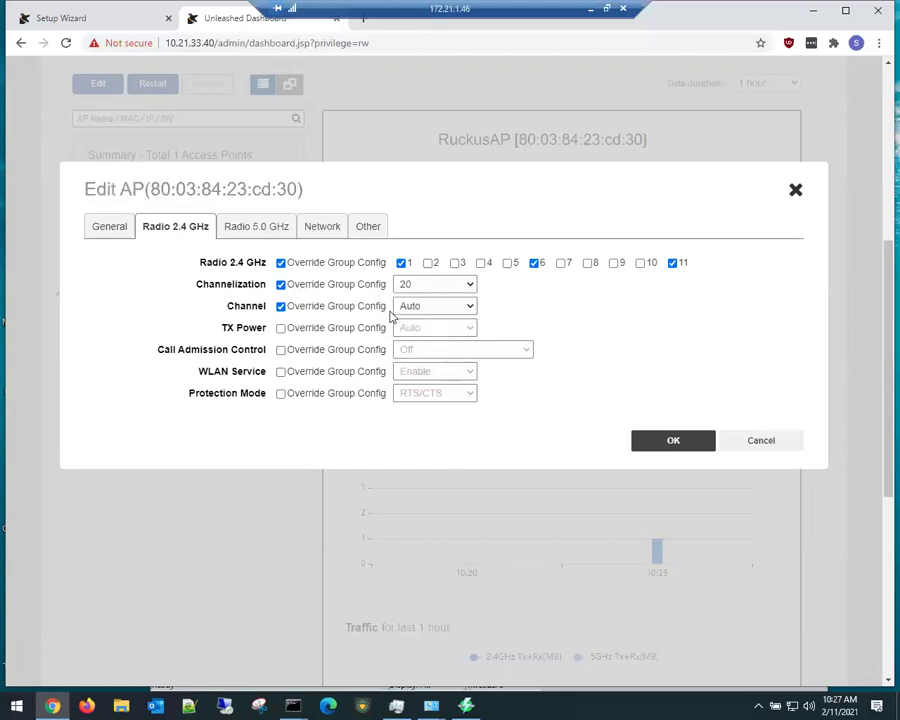
{"action": "left_click", "coordinate": [281, 329]}
{"action": "left_click", "coordinate": [442, 327]}
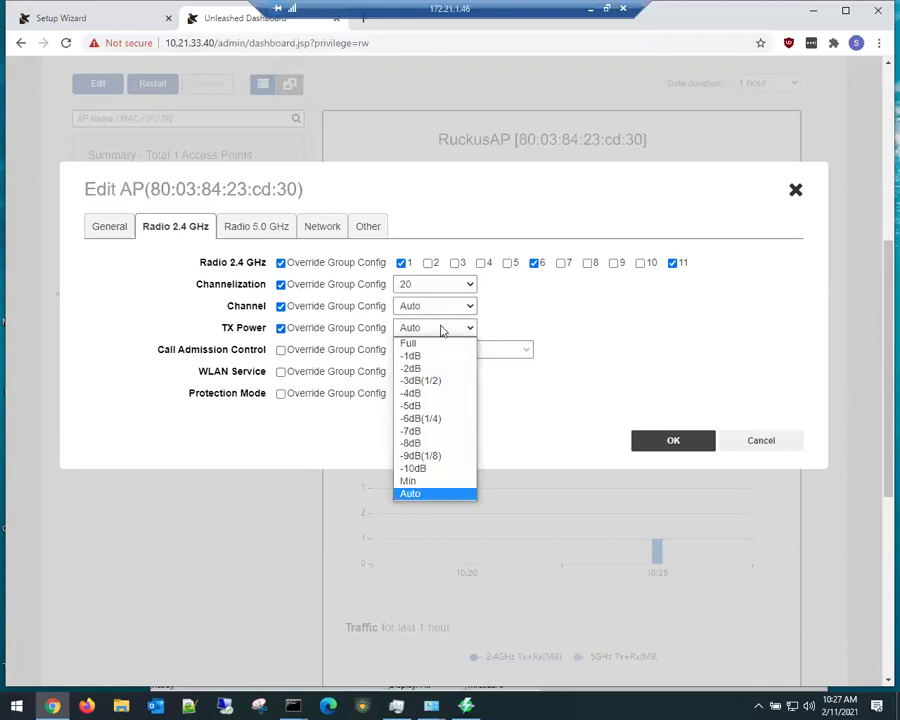
{"action": "left_click", "coordinate": [420, 455]}
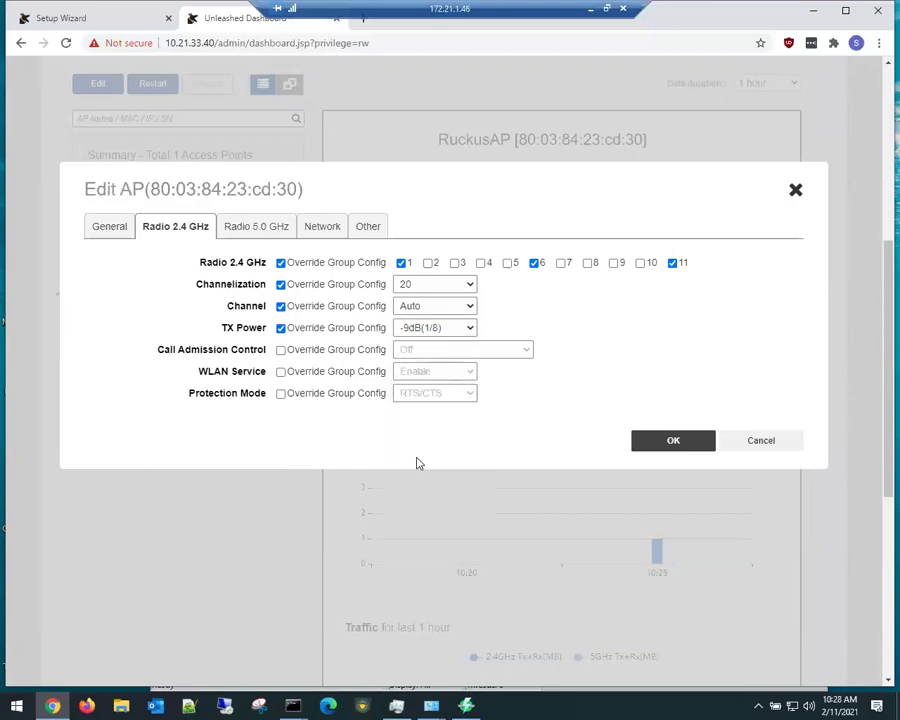
Step: Leave WLAN service un-overridden, override 2.4 GHz protection mode, and bring up Radio 5.0 GHz
{"action": "left_click", "coordinate": [282, 373]}
{"action": "left_click", "coordinate": [280, 372]}
{"action": "left_click", "coordinate": [281, 394]}
{"action": "left_click", "coordinate": [272, 232]}
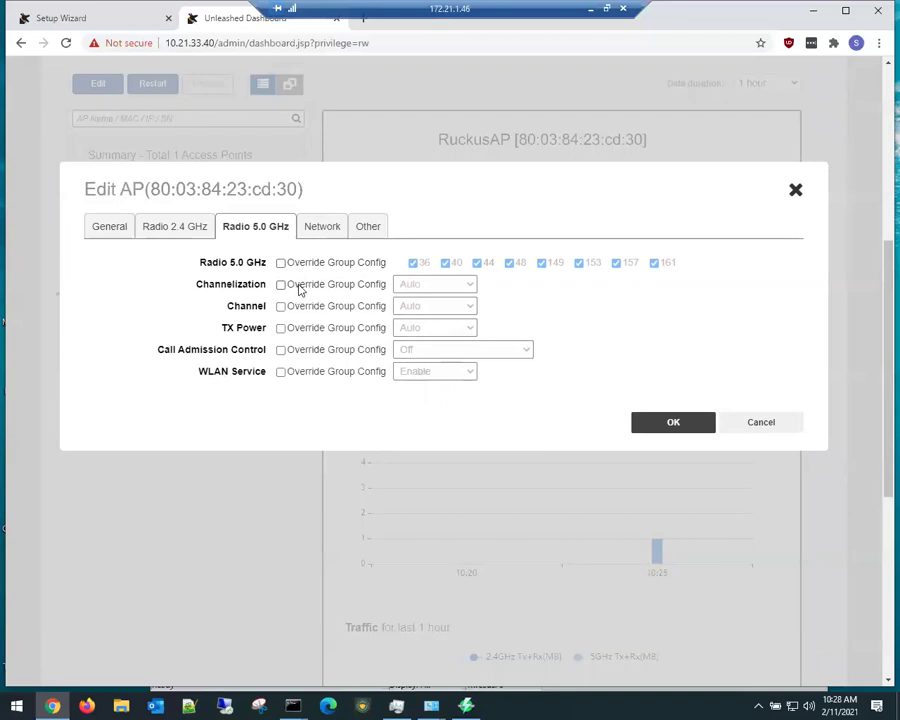
Step: Override 5 GHz with 20 MHz width, channel 165 added, -3dB(1/2) power, and save
{"action": "left_click", "coordinate": [296, 286]}
{"action": "left_click", "coordinate": [434, 285]}
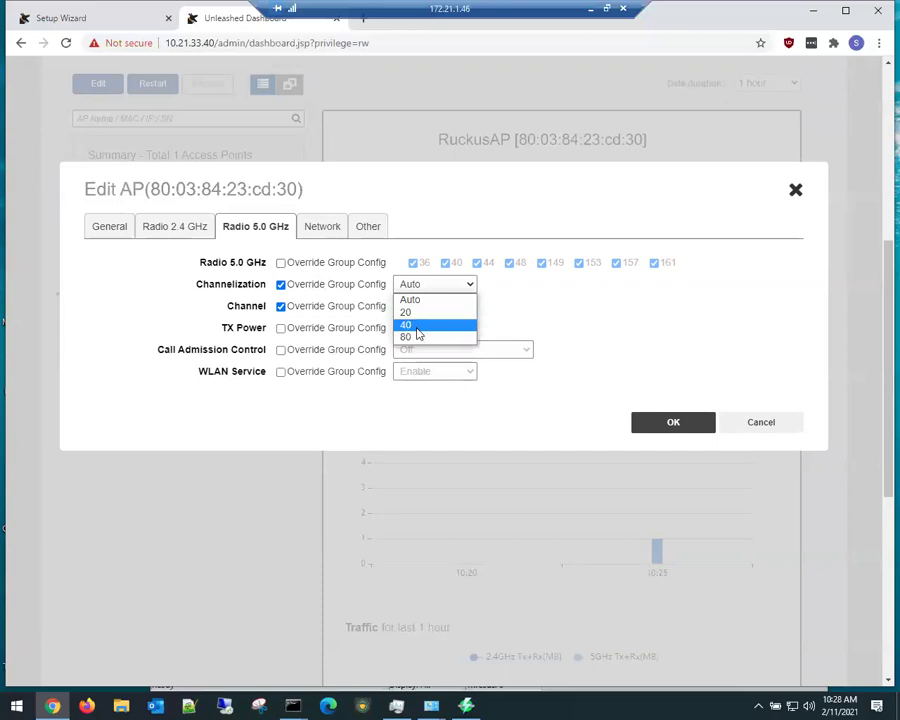
{"action": "left_click", "coordinate": [410, 313]}
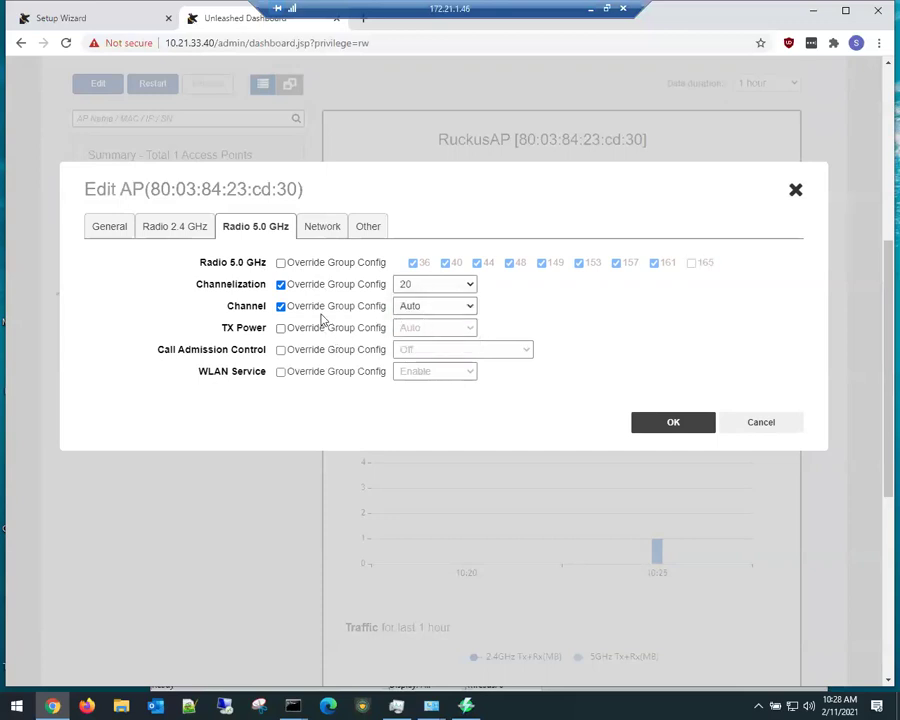
{"action": "left_click", "coordinate": [292, 263]}
{"action": "left_click", "coordinate": [703, 265]}
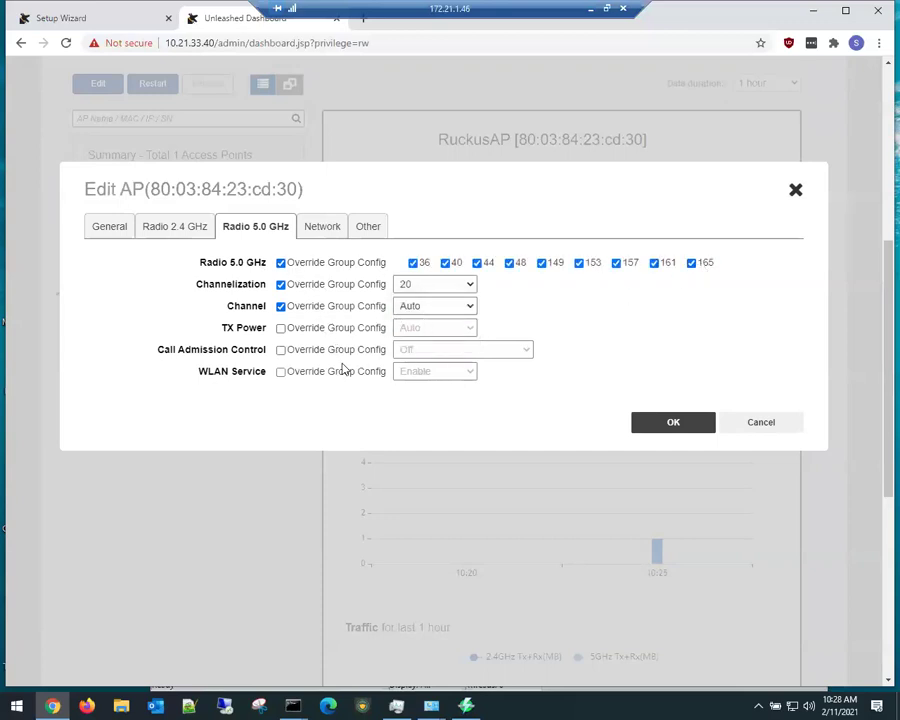
{"action": "left_click", "coordinate": [291, 331]}
{"action": "left_click", "coordinate": [420, 333]}
{"action": "left_click", "coordinate": [433, 381]}
{"action": "left_click", "coordinate": [663, 425]}
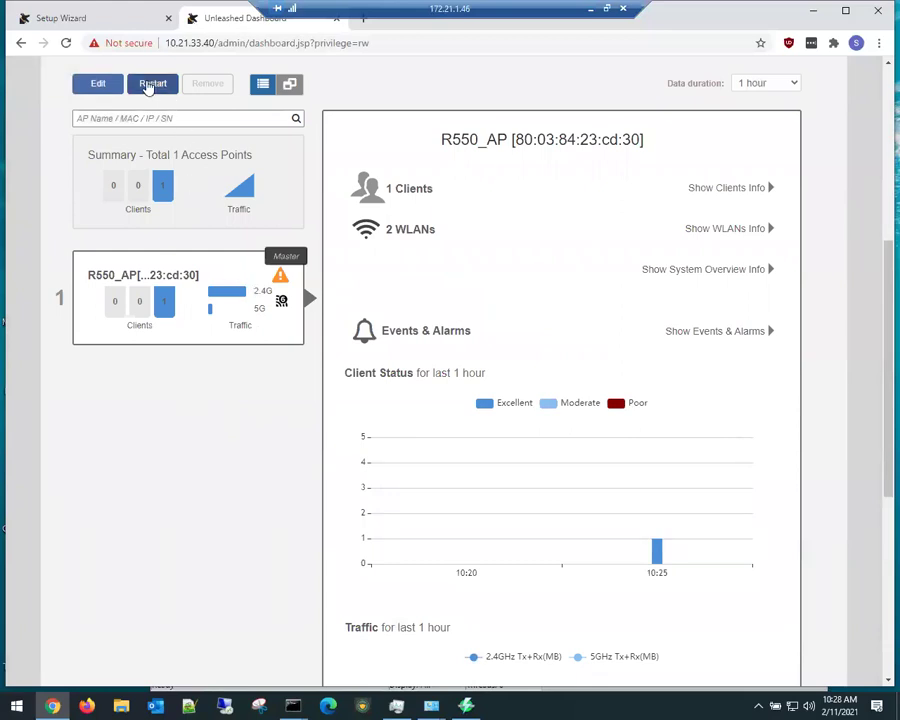
Step: Reopen the R550_AP settings to verify the 5 GHz radio, then close without changes
{"action": "left_click", "coordinate": [100, 86]}
{"action": "left_click", "coordinate": [245, 230]}
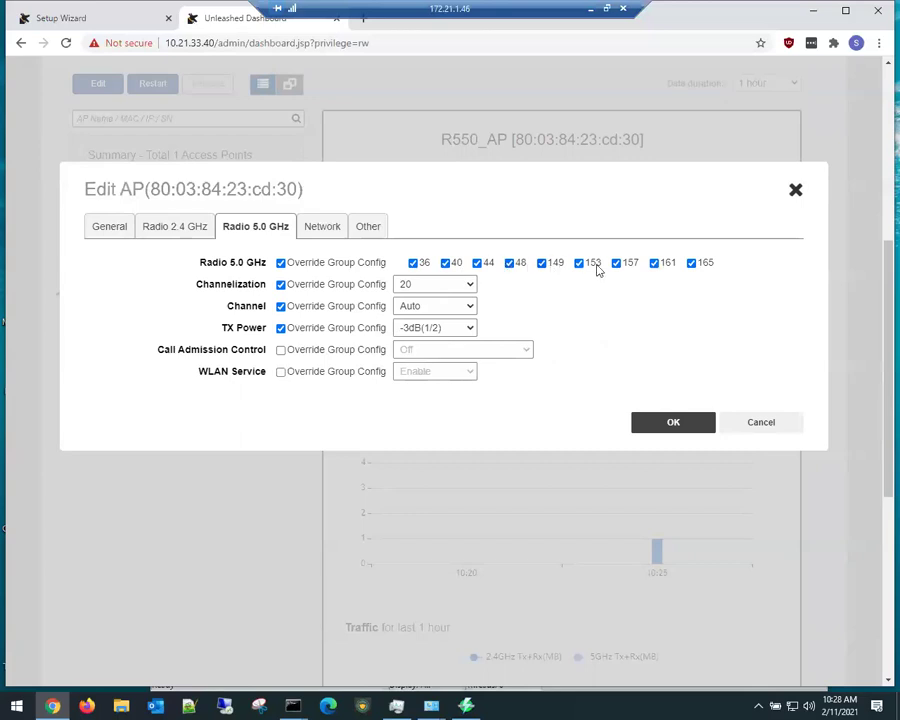
{"action": "left_click", "coordinate": [764, 420]}
Step: Open Admin & Services and view the Administration language and admin password preferences
{"action": "scroll", "coordinate": [147, 562], "scroll_direction": "down", "scroll_amount": 5}
{"action": "left_click", "coordinate": [116, 619]}
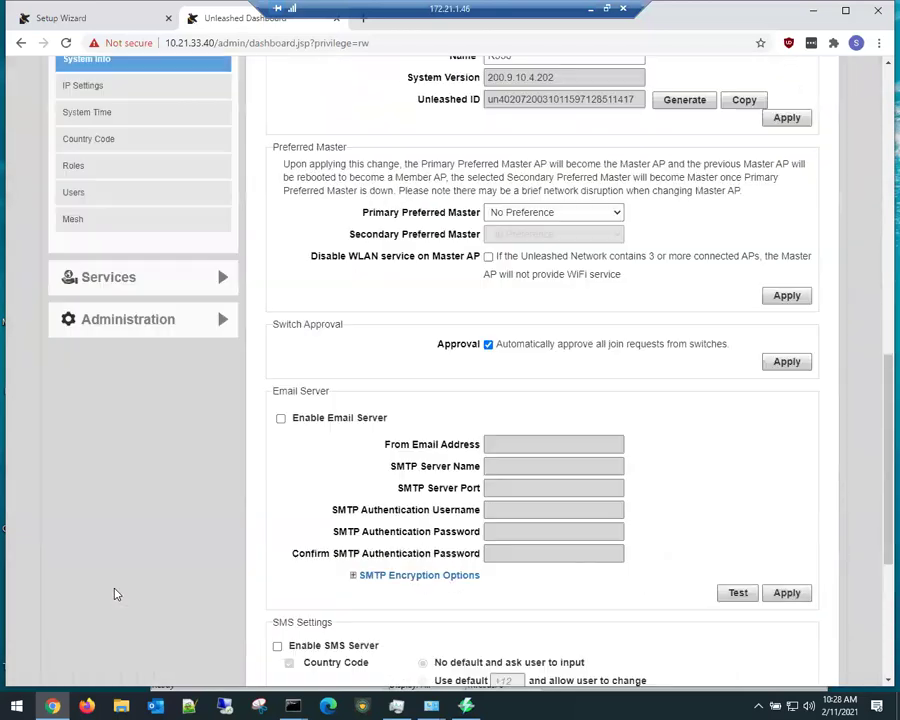
{"action": "scroll", "coordinate": [167, 197], "scroll_direction": "down", "scroll_amount": 2}
{"action": "scroll", "coordinate": [122, 311], "scroll_direction": "up", "scroll_amount": 2}
{"action": "left_click", "coordinate": [128, 275]}
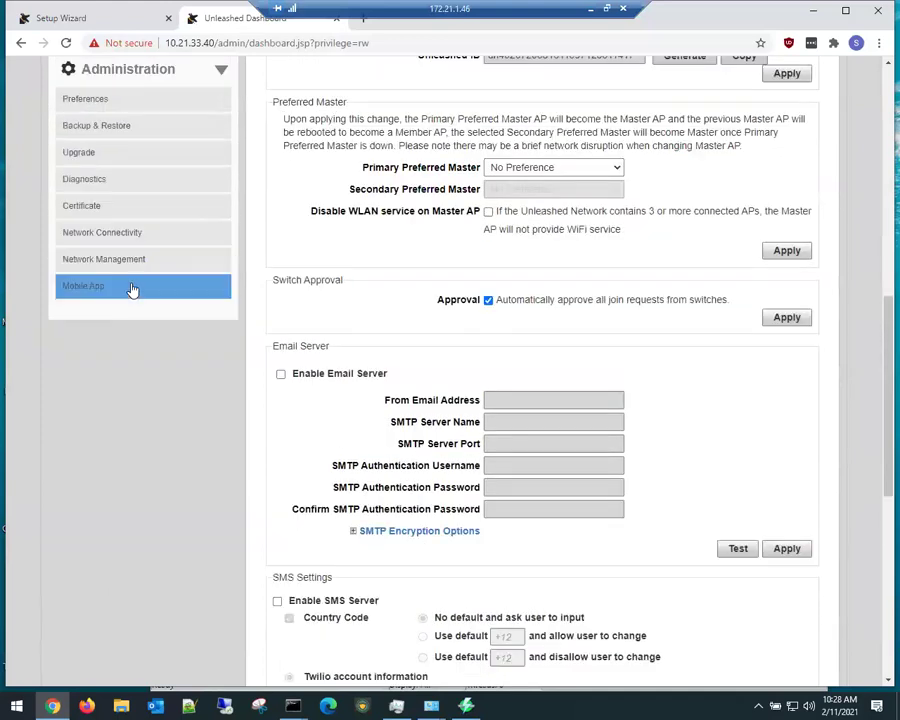
{"action": "scroll", "coordinate": [20, 440], "scroll_direction": "up", "scroll_amount": 3}
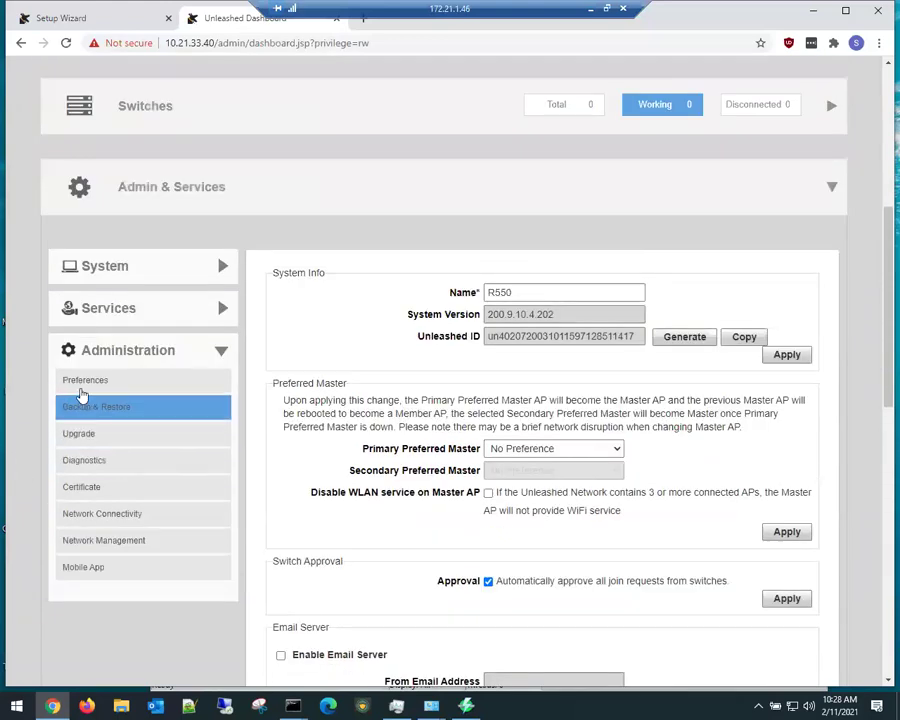
{"action": "left_click", "coordinate": [115, 387]}
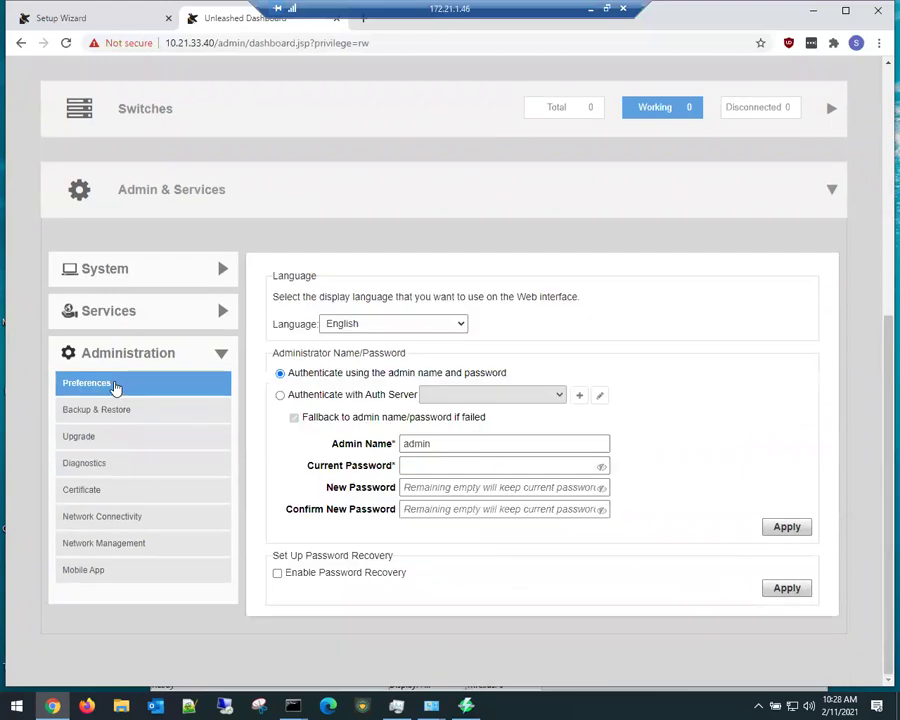
Step: Apply Country Code United States with Optimize for Performance channel optimization and confirm
{"action": "left_click", "coordinate": [138, 277]}
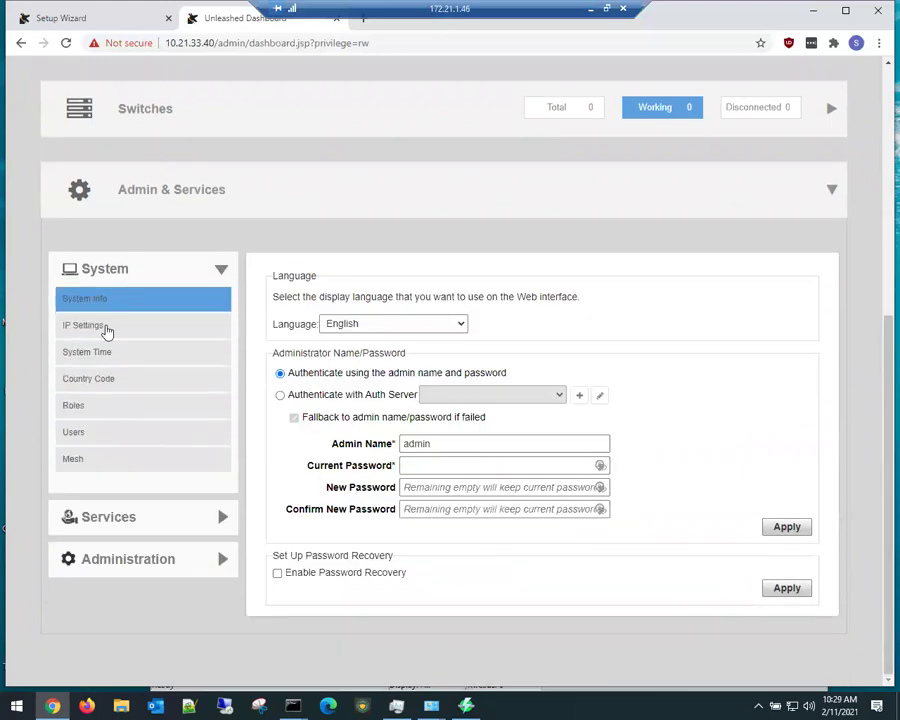
{"action": "left_click", "coordinate": [103, 390]}
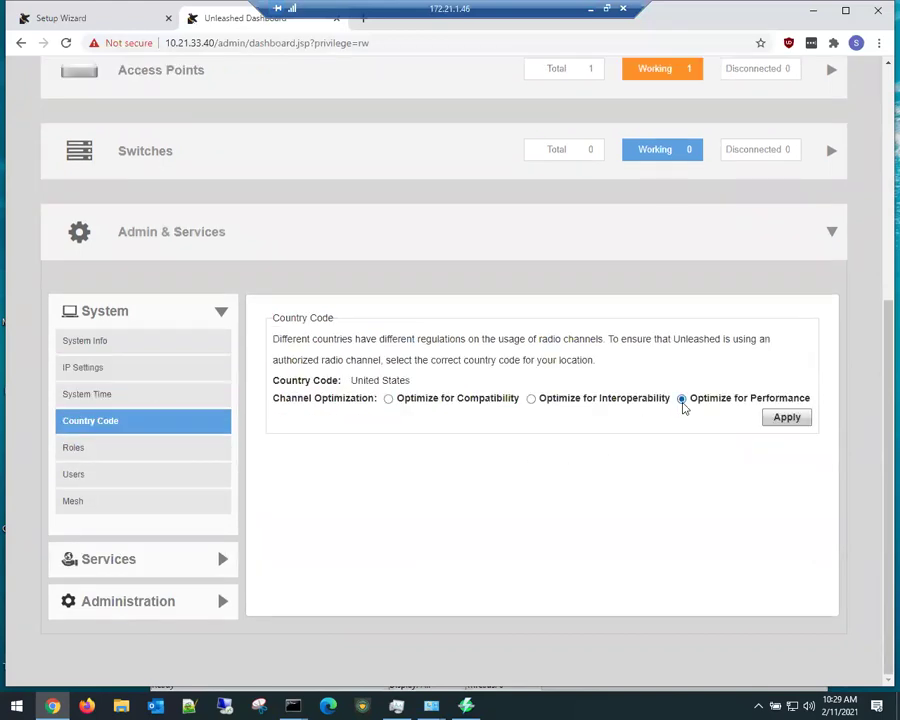
{"action": "left_click", "coordinate": [780, 419]}
{"action": "left_click", "coordinate": [406, 462]}
{"action": "left_click_drag", "start_coordinate": [553, 364], "coordinate": [586, 370]}
{"action": "left_click", "coordinate": [510, 364]}
{"action": "scroll", "coordinate": [36, 378], "scroll_direction": "up", "scroll_amount": 4}
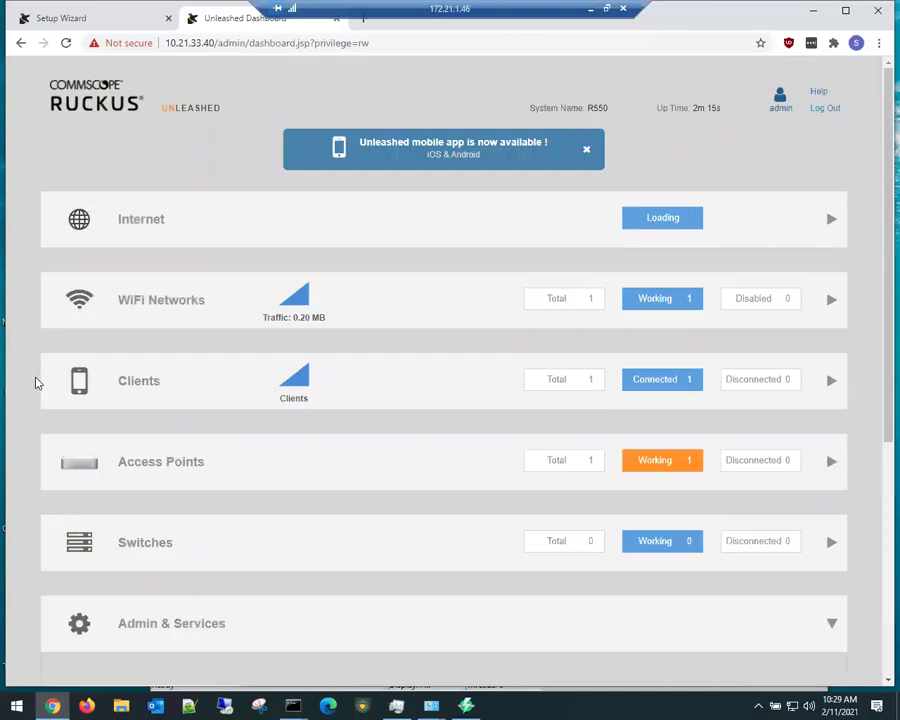
Step: Search '5ghz dfs channels', read Network Computing's DFS article from Images, then return to Unleashed
{"action": "left_click", "coordinate": [363, 21]}
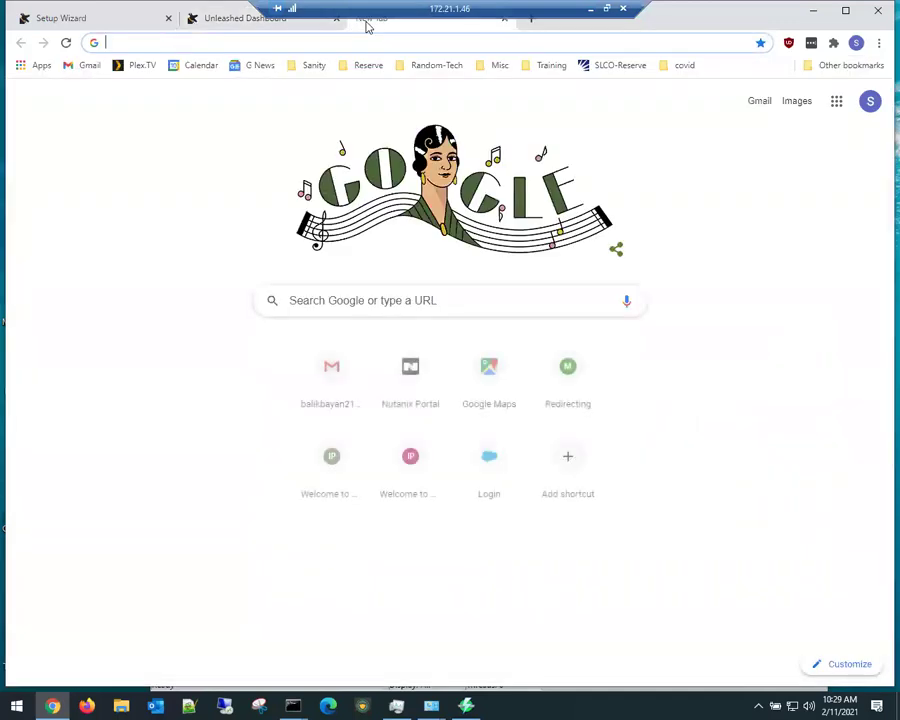
{"action": "type", "text": "5ghz "}
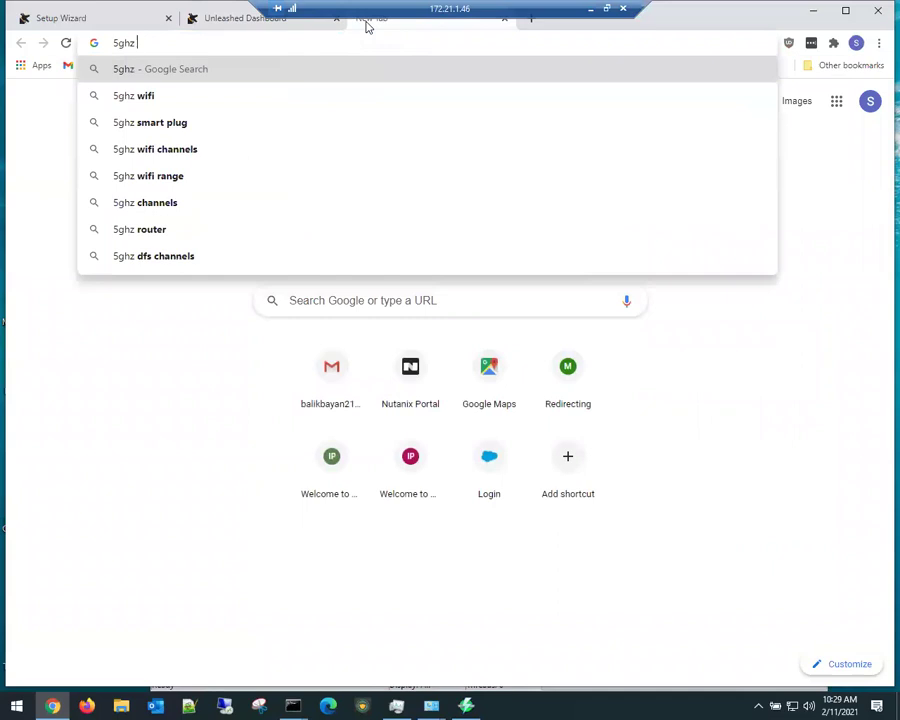
{"action": "type", "text": "dfs channels"}
{"action": "key", "text": "Return"}
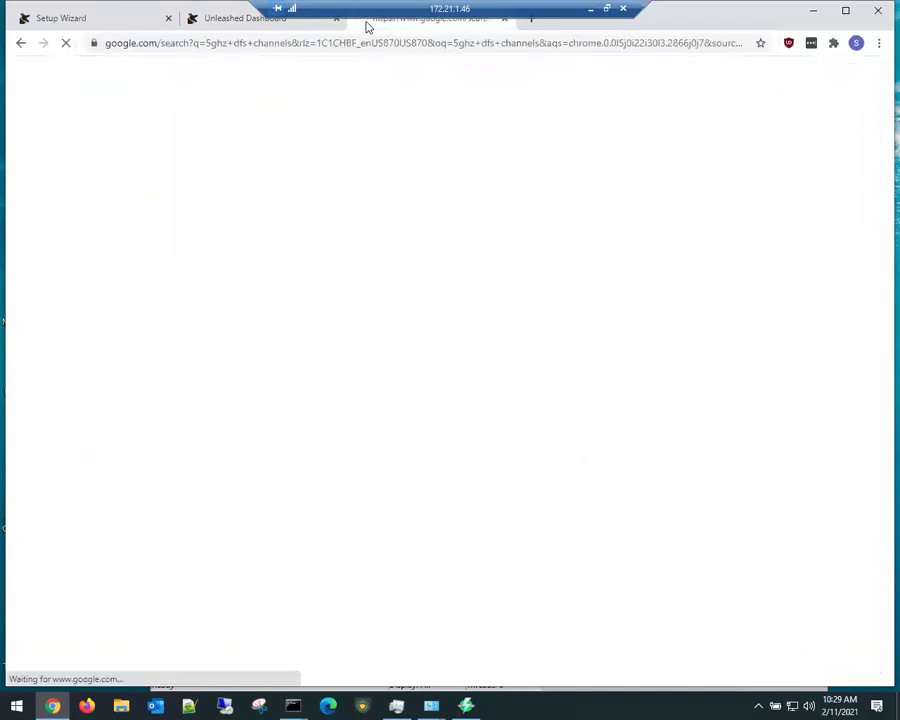
{"action": "left_click", "coordinate": [208, 228]}
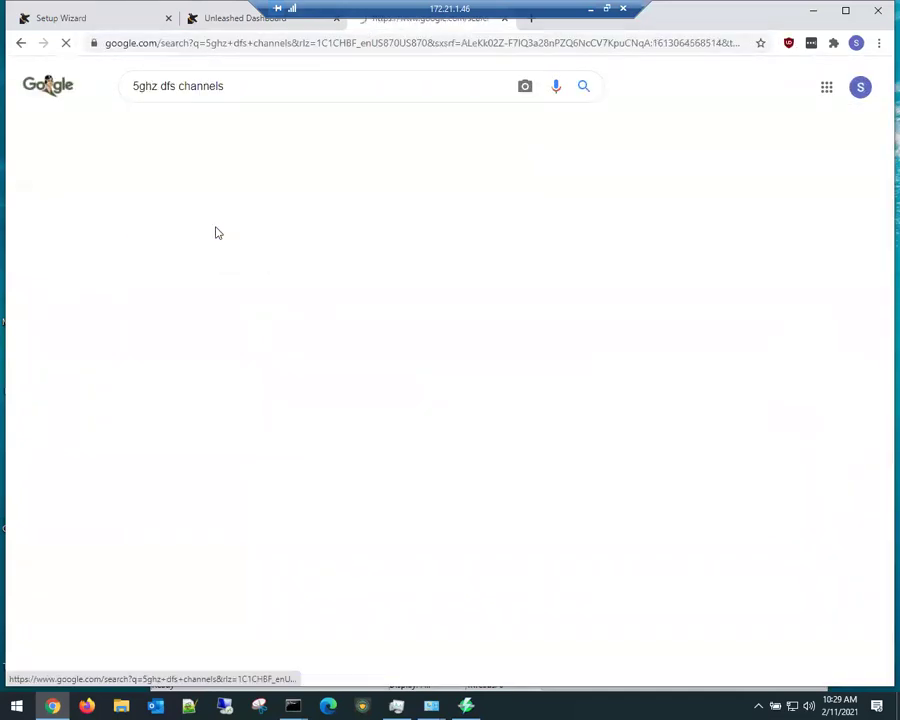
{"action": "left_click", "coordinate": [168, 263]}
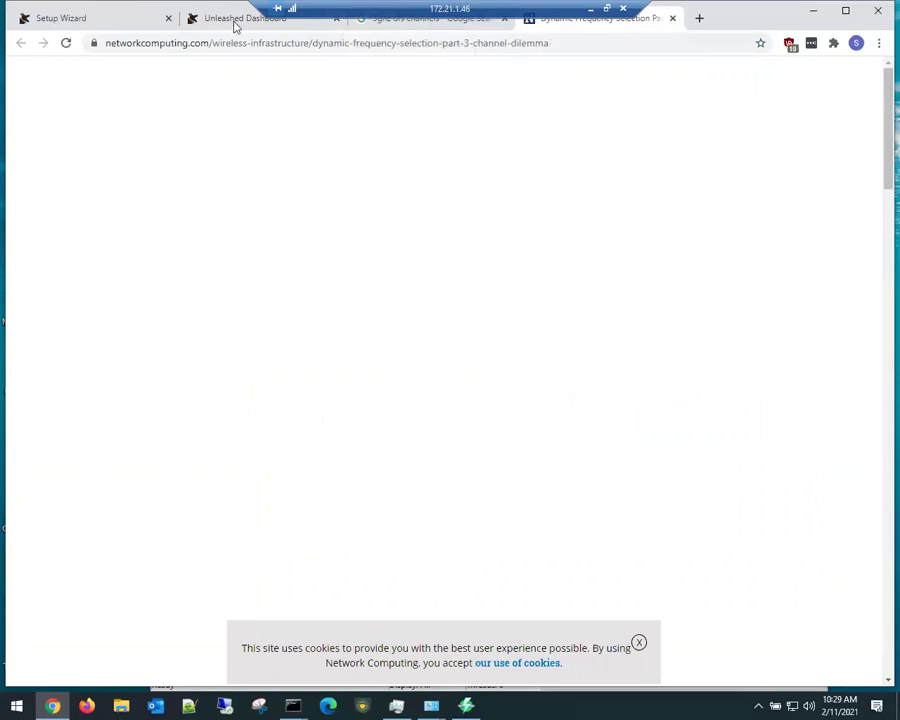
{"action": "scroll", "coordinate": [240, 440], "scroll_direction": "down", "scroll_amount": 8}
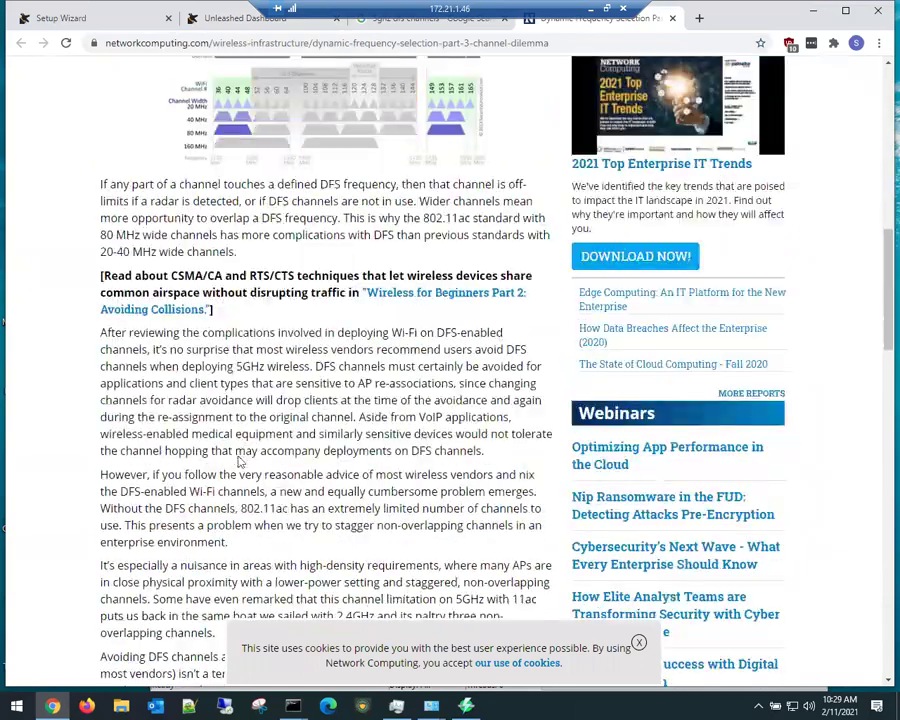
{"action": "scroll", "coordinate": [240, 461], "scroll_direction": "up", "scroll_amount": 4}
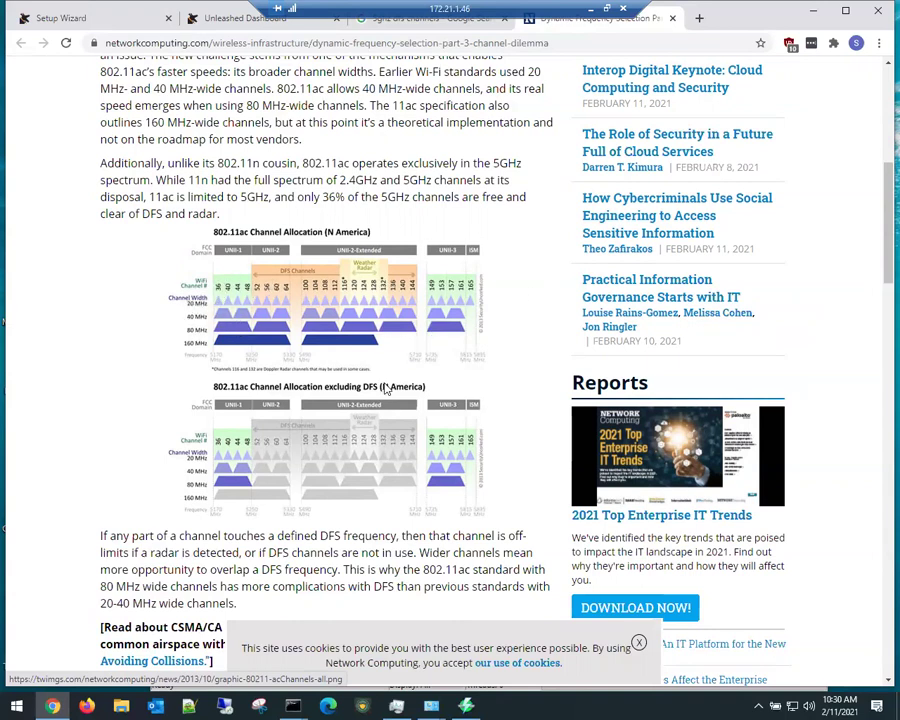
{"action": "left_click", "coordinate": [228, 20]}
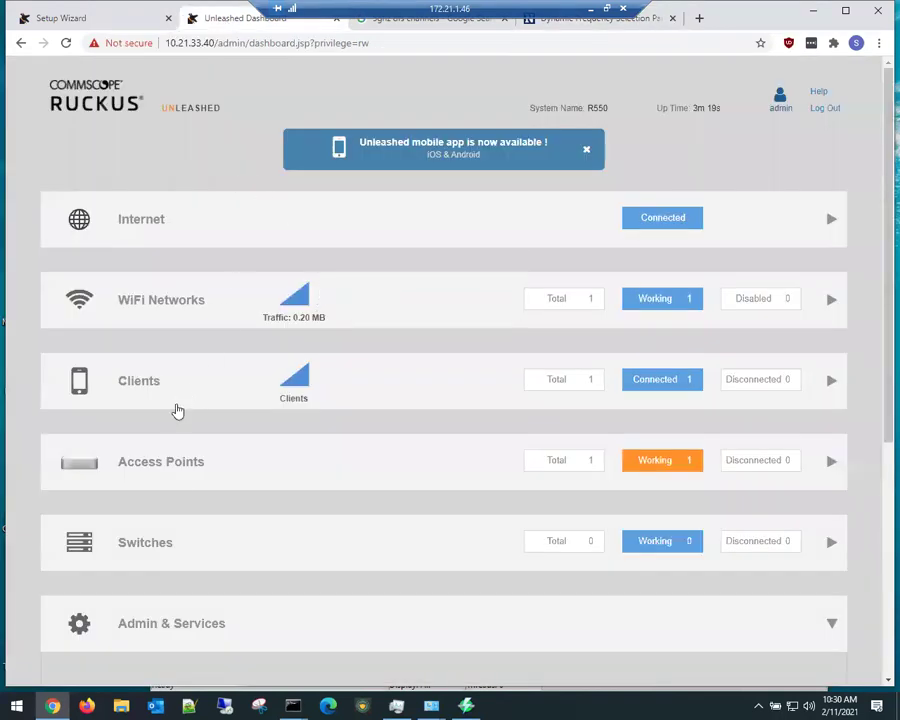
Step: Edit R550_AP on its 5 GHz radio with Override Group Config kept on
{"action": "left_click", "coordinate": [174, 461]}
{"action": "scroll", "coordinate": [136, 535], "scroll_direction": "down", "scroll_amount": 4}
{"action": "left_click", "coordinate": [128, 480]}
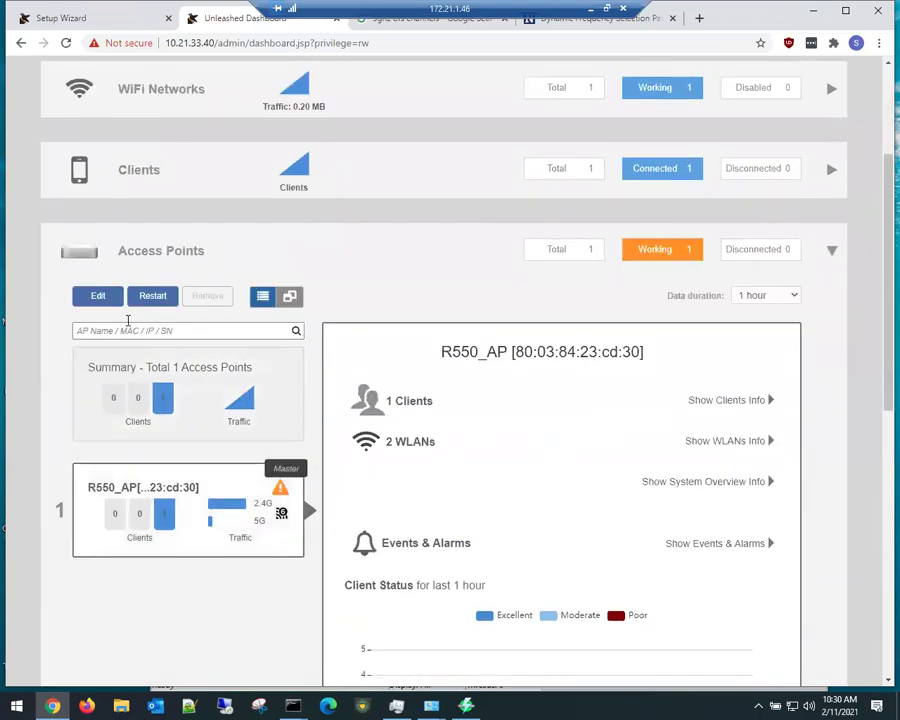
{"action": "left_click", "coordinate": [98, 296]}
{"action": "left_click", "coordinate": [240, 227]}
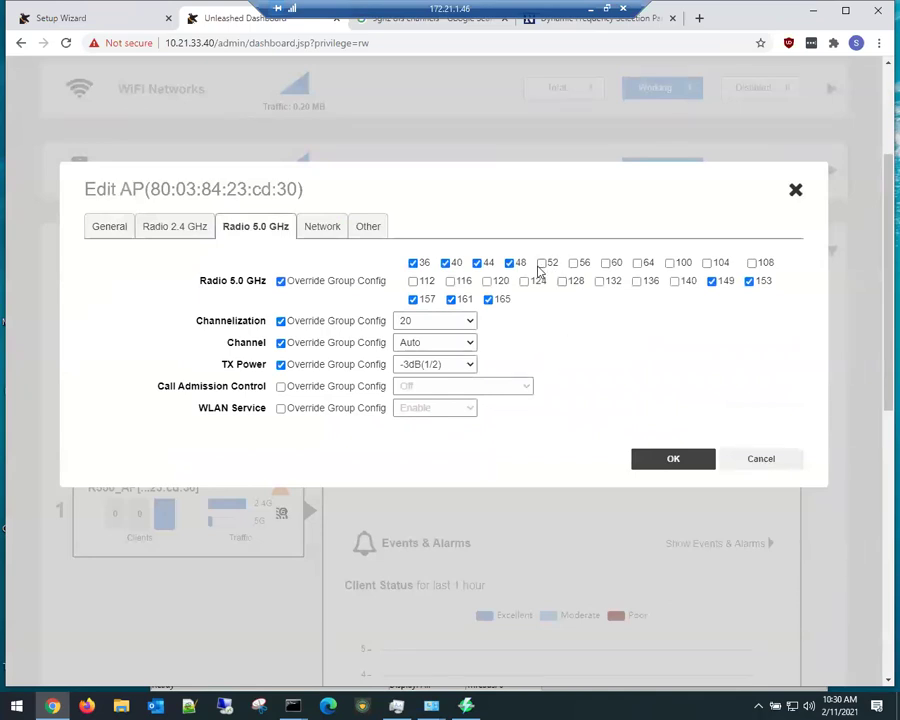
{"action": "left_click", "coordinate": [281, 281]}
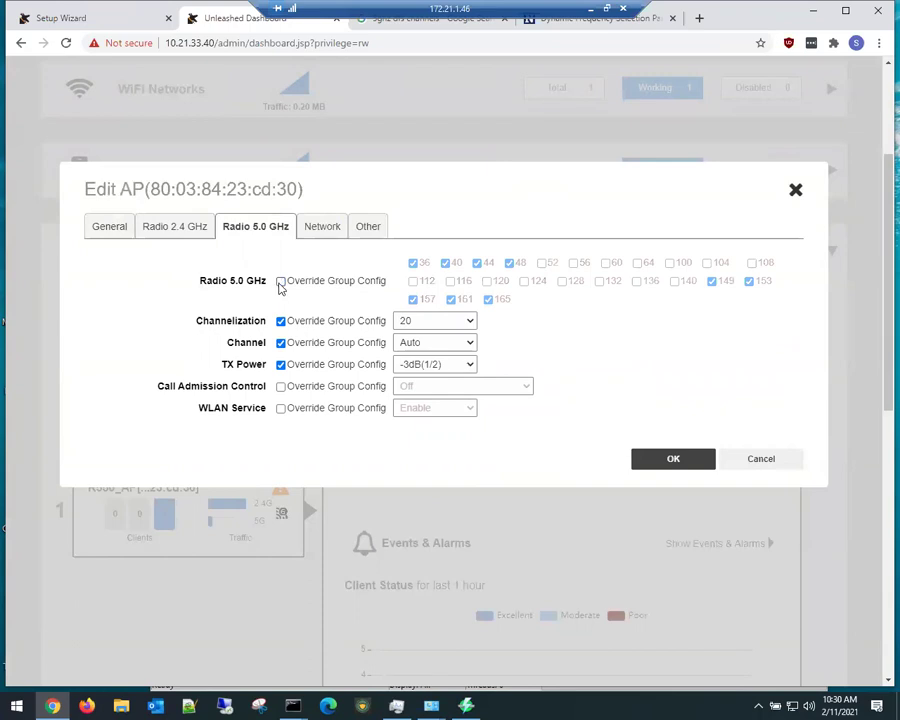
{"action": "left_click", "coordinate": [281, 281]}
Step: Enable 5 GHz channels 52, 56, 64, 100–108 and 112–140, then save
{"action": "left_click", "coordinate": [541, 262]}
{"action": "left_click", "coordinate": [574, 262]}
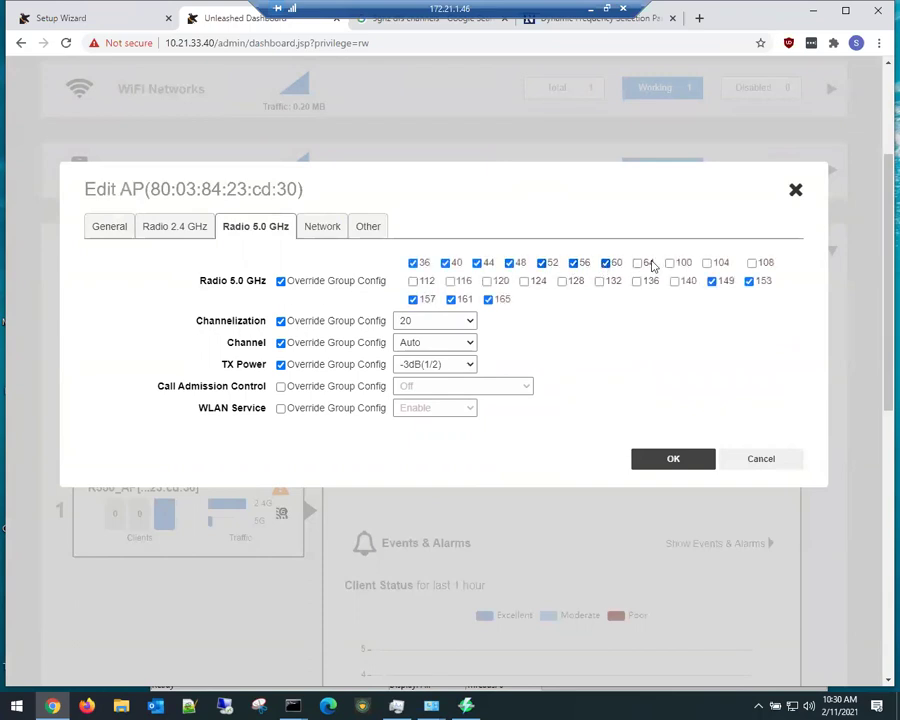
{"action": "left_click", "coordinate": [637, 263]}
{"action": "left_click", "coordinate": [669, 262]}
{"action": "left_click", "coordinate": [706, 262]}
{"action": "left_click", "coordinate": [752, 262]}
{"action": "left_click", "coordinate": [674, 281]}
{"action": "left_click", "coordinate": [637, 282]}
{"action": "left_click", "coordinate": [599, 281]}
{"action": "left_click", "coordinate": [562, 281]}
{"action": "left_click", "coordinate": [487, 281]}
{"action": "left_click", "coordinate": [523, 283]}
{"action": "left_click", "coordinate": [450, 282]}
{"action": "left_click", "coordinate": [412, 281]}
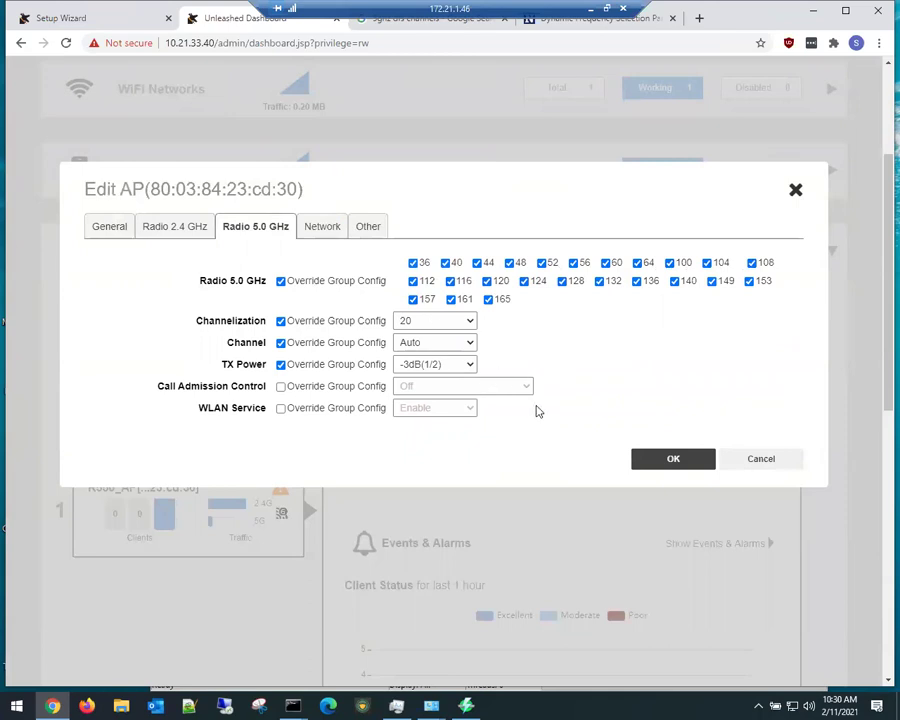
{"action": "left_click", "coordinate": [668, 461]}
Step: Review R550_AP's Network and Other tabs, save again and close the editor
{"action": "left_click", "coordinate": [333, 227]}
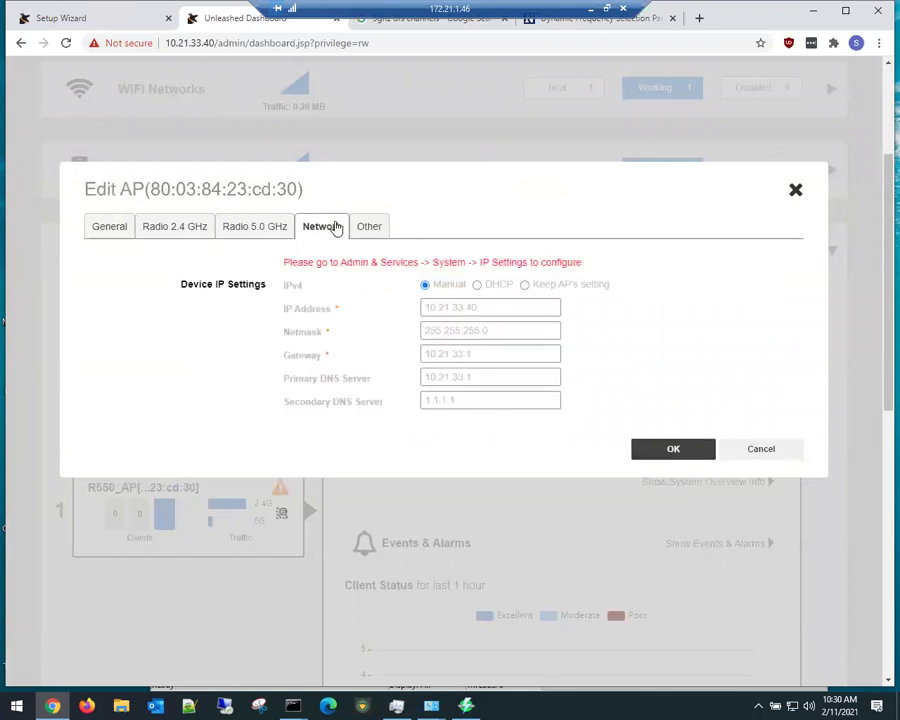
{"action": "left_click", "coordinate": [370, 227]}
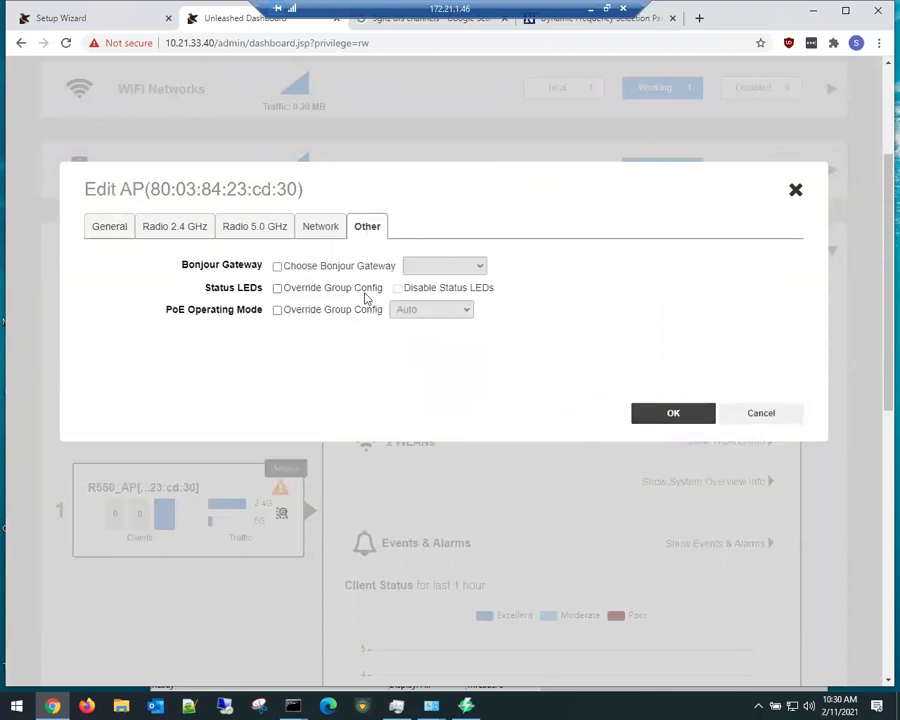
{"action": "left_click", "coordinate": [695, 419]}
{"action": "left_click", "coordinate": [795, 190]}
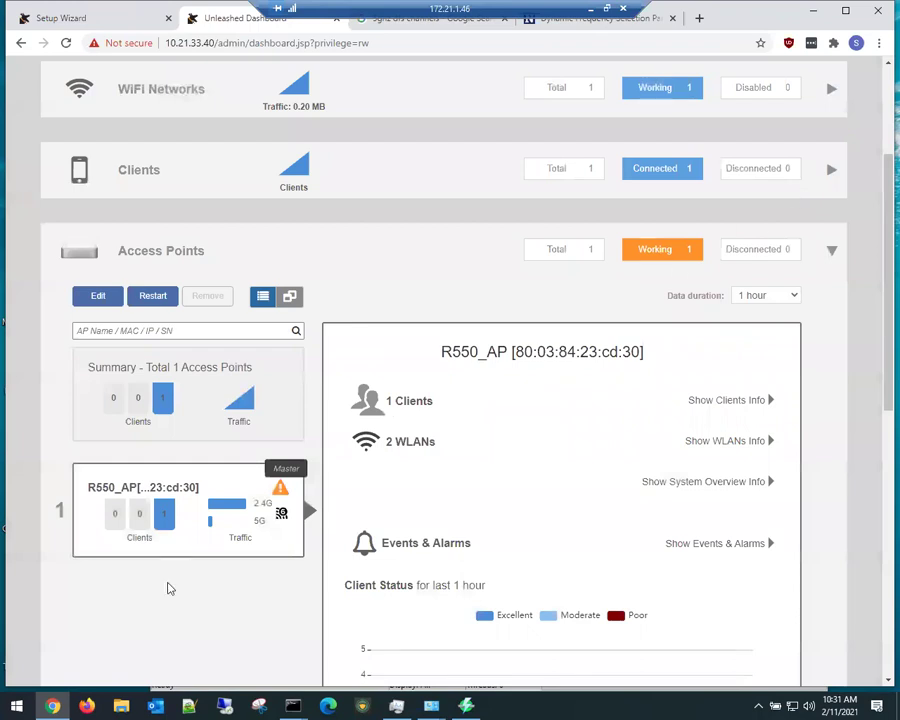
Step: Open the System Default AP group and disable 2.4 GHz channels 2–5 and 7–9
{"action": "left_click", "coordinate": [79, 408]}
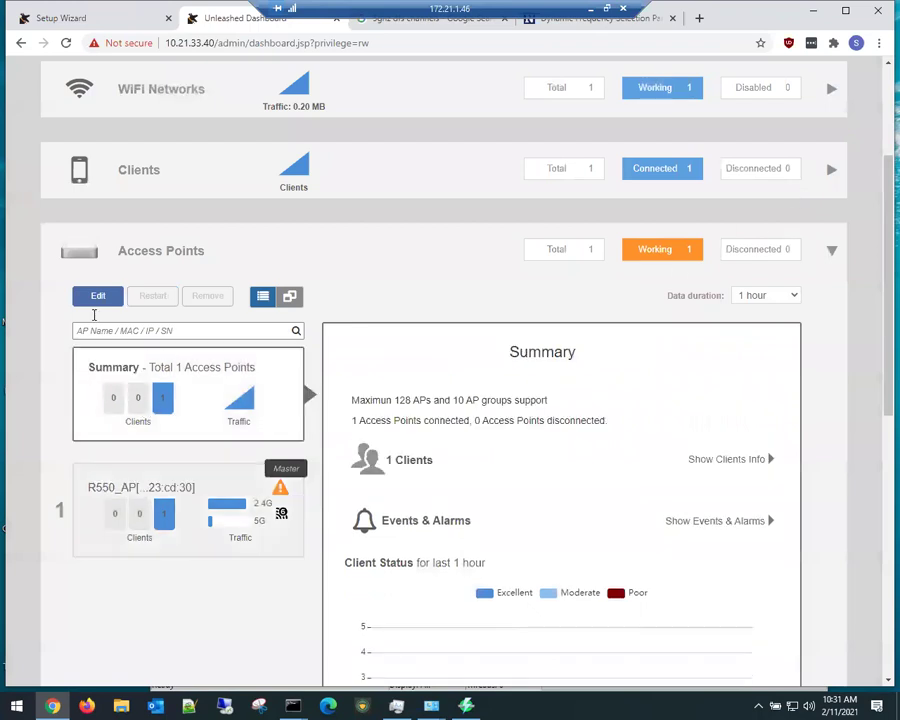
{"action": "left_click", "coordinate": [98, 297]}
{"action": "left_click", "coordinate": [317, 362]}
{"action": "left_click", "coordinate": [342, 362]}
{"action": "left_click", "coordinate": [369, 362]}
{"action": "left_click", "coordinate": [396, 362]}
{"action": "left_click", "coordinate": [449, 362]}
{"action": "left_click", "coordinate": [476, 362]}
{"action": "left_click", "coordinate": [502, 362]}
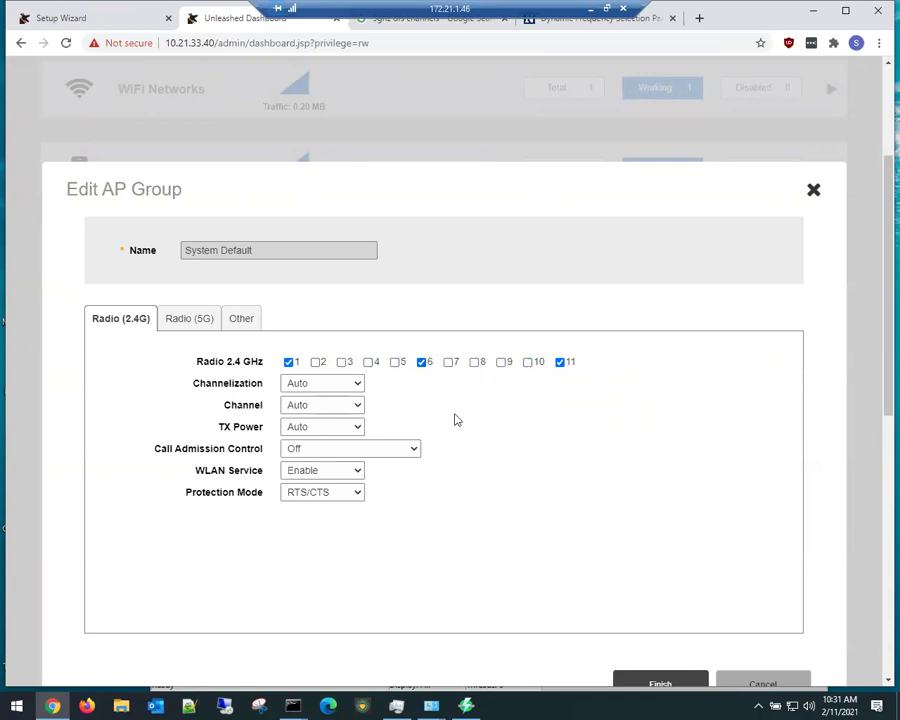
Step: Set the group's 2.4 GHz to channel Auto, 20 MHz width, -6dB(1/4) power
{"action": "left_click", "coordinate": [303, 408]}
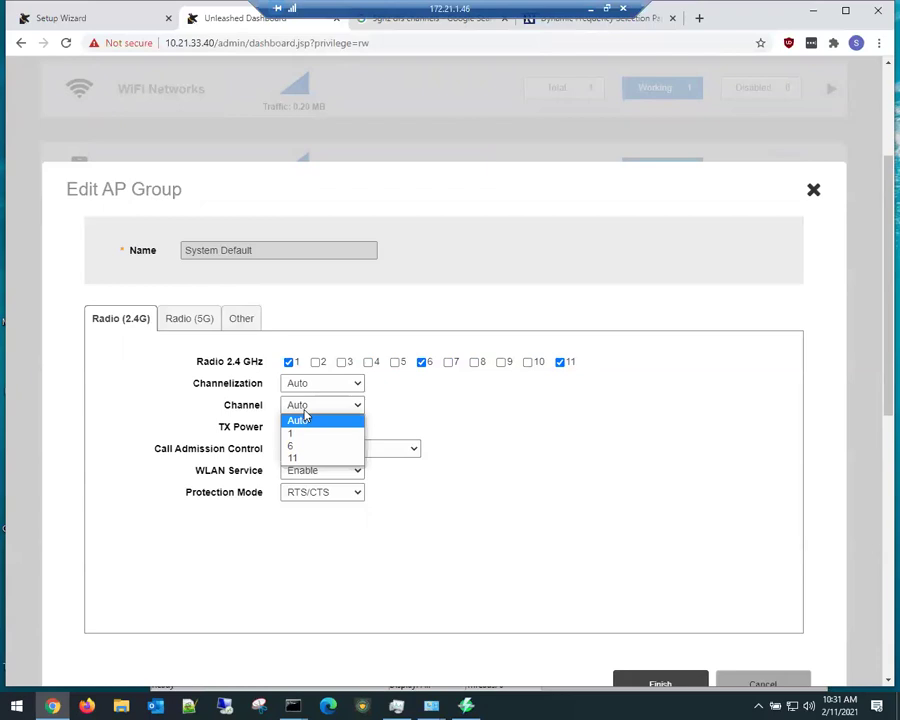
{"action": "left_click", "coordinate": [305, 418]}
{"action": "left_click", "coordinate": [312, 386]}
{"action": "left_click", "coordinate": [314, 410]}
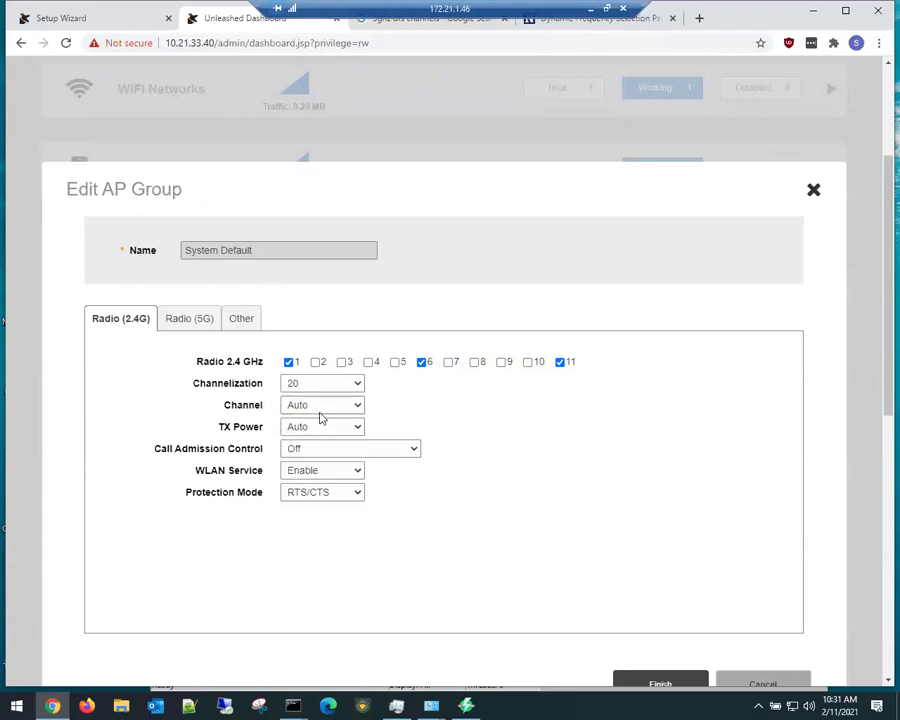
{"action": "left_click", "coordinate": [313, 430]}
{"action": "left_click", "coordinate": [312, 518]}
Step: Set the group's 5 GHz to 20 MHz width, -9dB(1/8) power, call admission control Off
{"action": "left_click", "coordinate": [188, 317]}
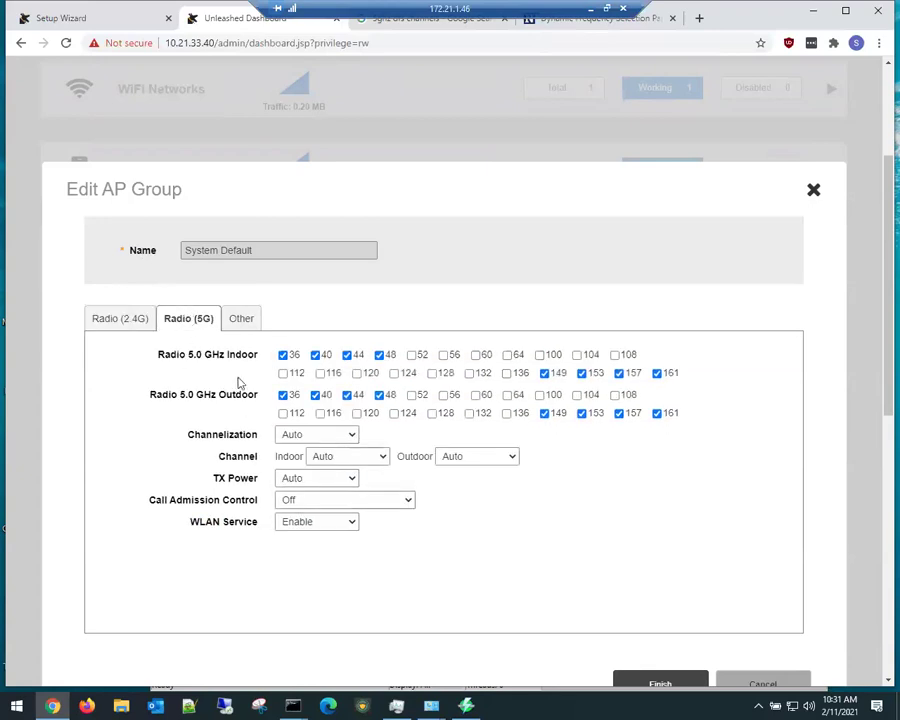
{"action": "left_click", "coordinate": [338, 440]}
{"action": "left_click", "coordinate": [318, 462]}
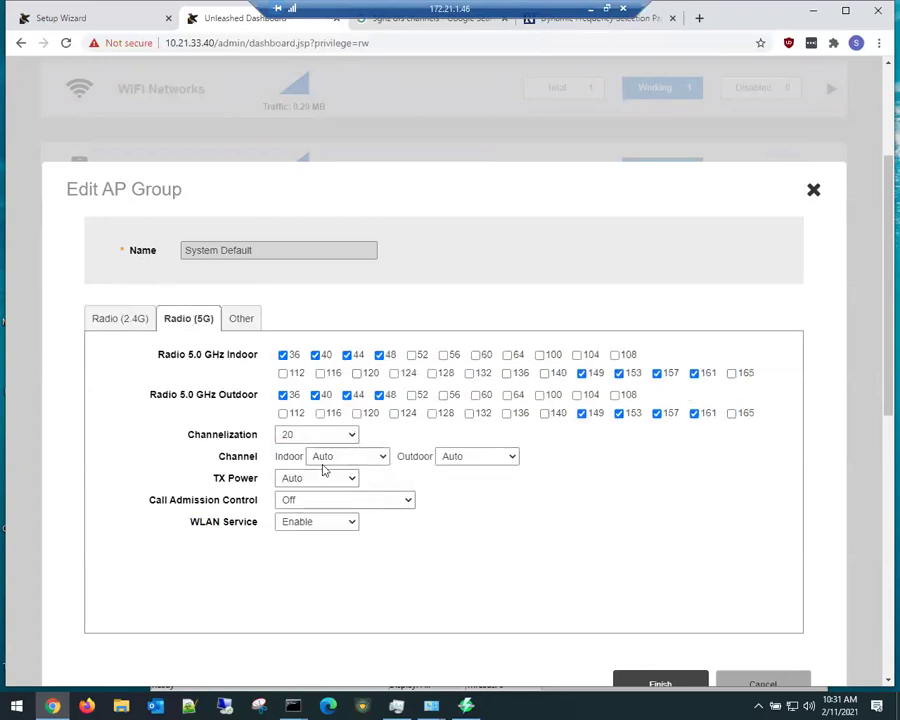
{"action": "left_click", "coordinate": [312, 481]}
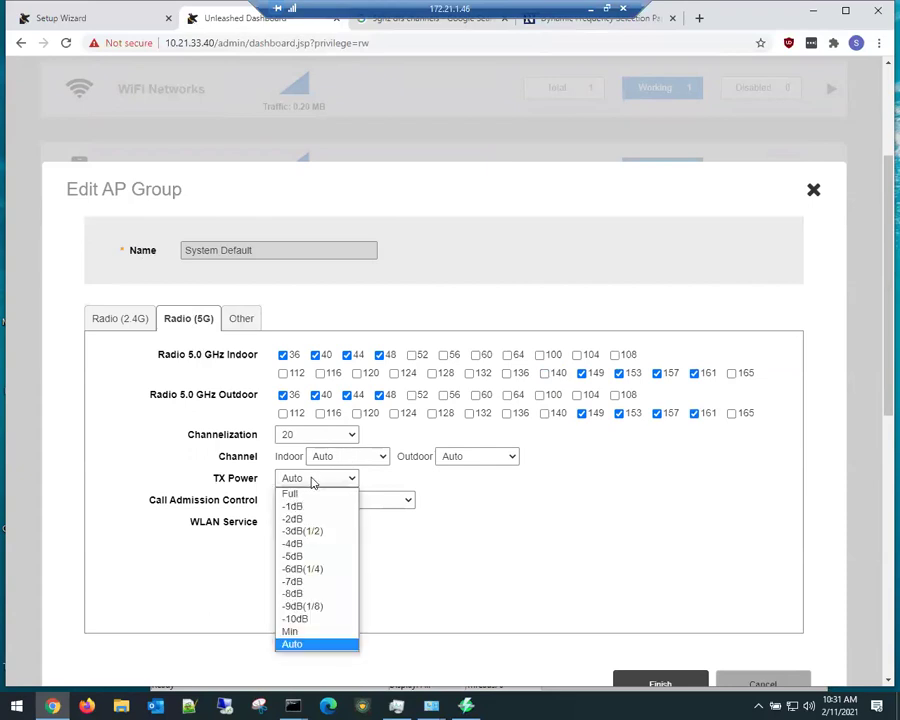
{"action": "left_click", "coordinate": [314, 604]}
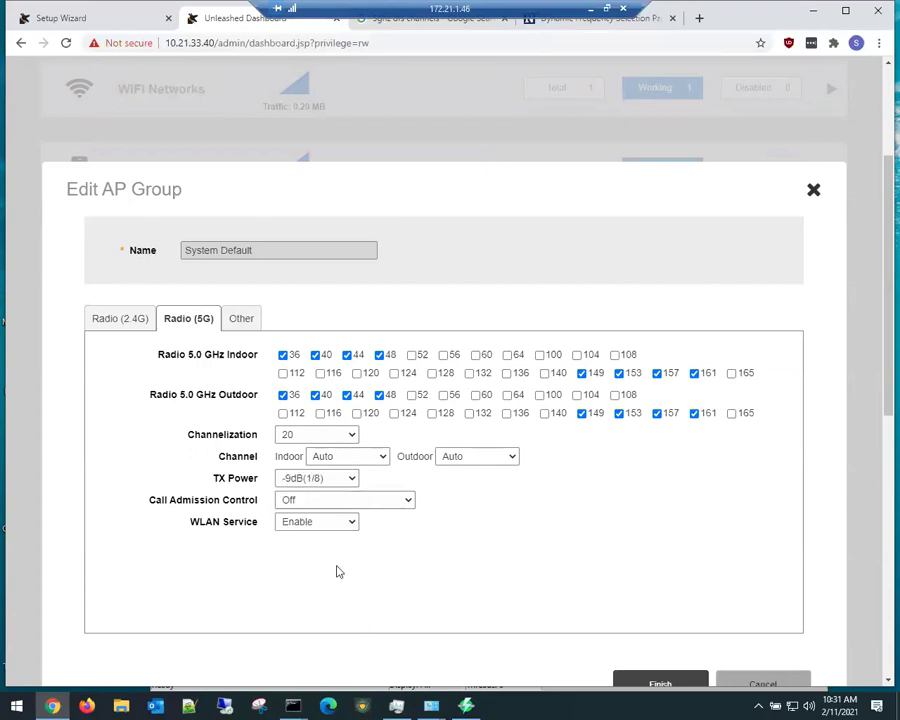
{"action": "left_click", "coordinate": [323, 503]}
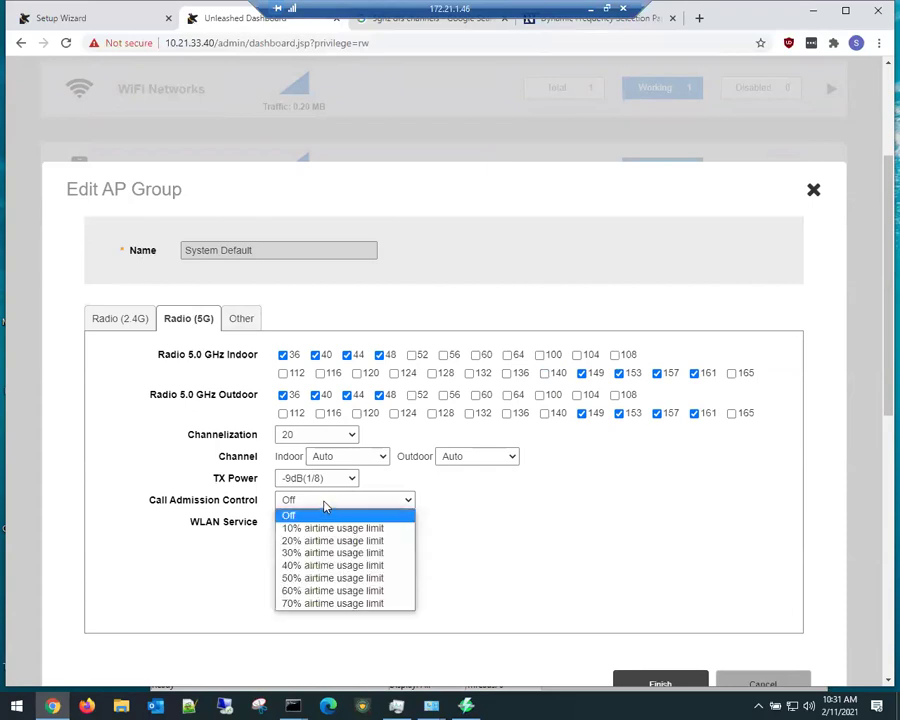
{"action": "left_click", "coordinate": [323, 505]}
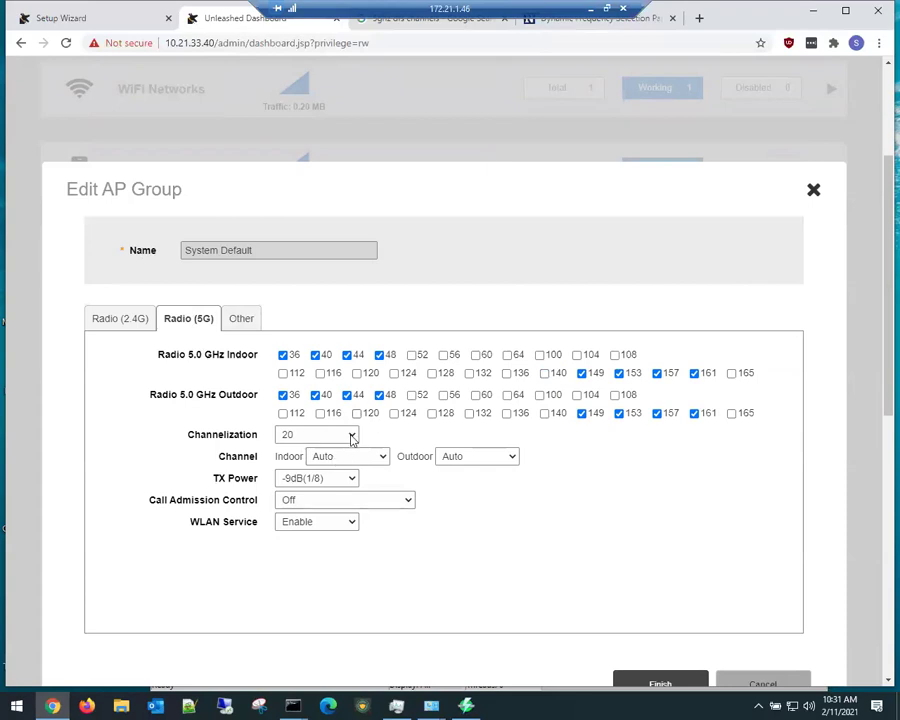
Step: Enable indoor 5 GHz channels 52–64, 100, 104, 112, 120, 128, 136, 140, 165; drop 124 and 132
{"action": "left_click", "coordinate": [413, 357]}
{"action": "left_click", "coordinate": [445, 357]}
{"action": "left_click", "coordinate": [478, 357]}
{"action": "left_click", "coordinate": [509, 357]}
{"action": "left_click", "coordinate": [540, 355]}
{"action": "left_click", "coordinate": [577, 355]}
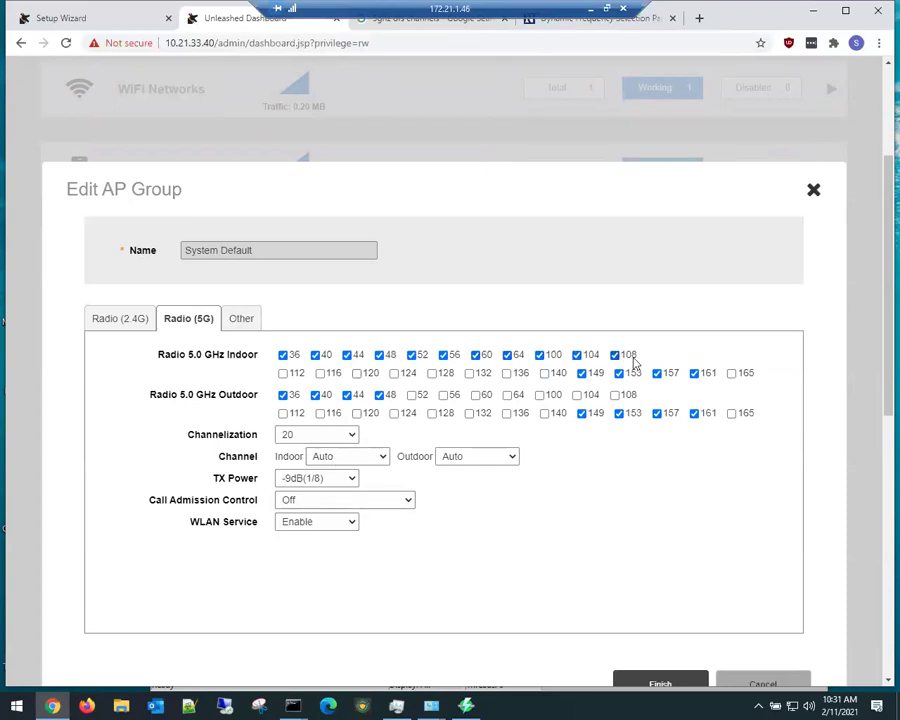
{"action": "left_click", "coordinate": [731, 373]}
{"action": "left_click", "coordinate": [506, 373]}
{"action": "left_click", "coordinate": [544, 374]}
{"action": "left_click", "coordinate": [432, 373]}
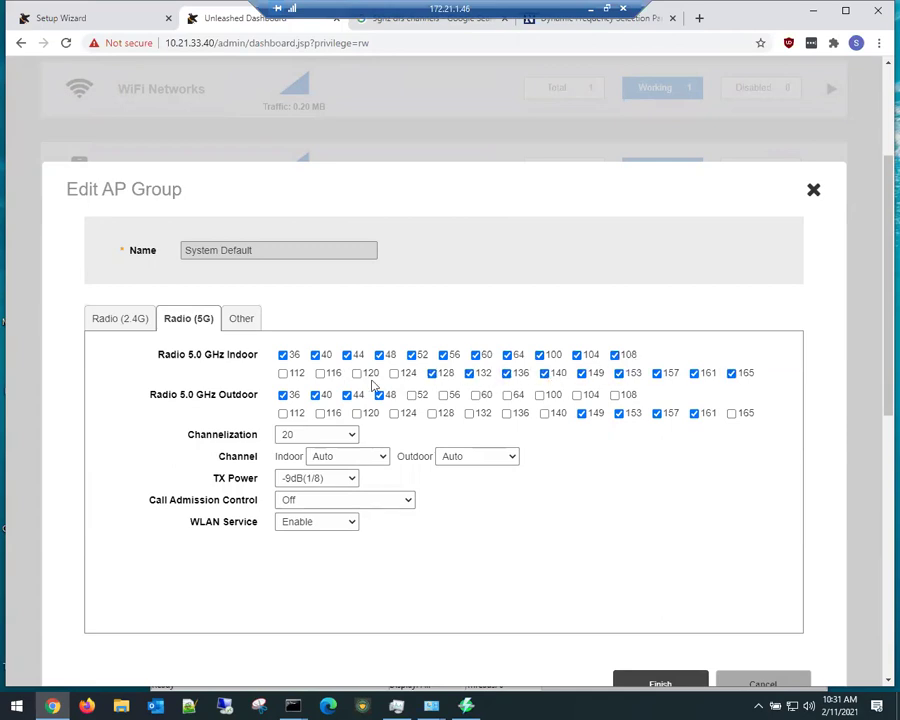
{"action": "left_click", "coordinate": [395, 374]}
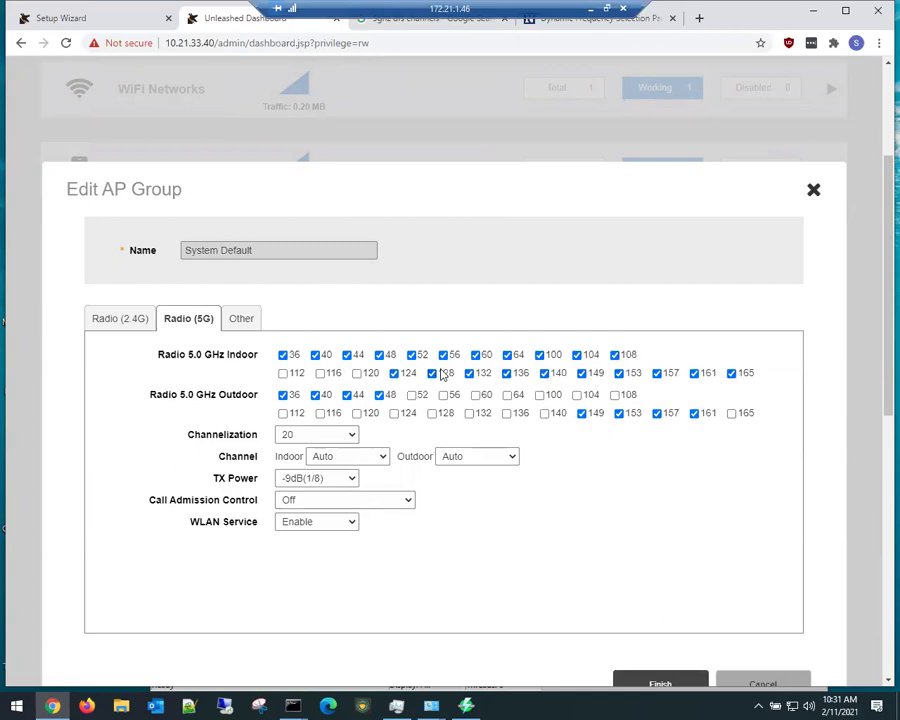
{"action": "left_click", "coordinate": [357, 373]}
{"action": "left_click", "coordinate": [283, 374]}
{"action": "left_click", "coordinate": [395, 374]}
{"action": "left_click", "coordinate": [470, 374]}
{"action": "scroll", "coordinate": [428, 450], "scroll_direction": "down", "scroll_amount": 2}
Step: Set Model Specific Control to R550 with status LEDs off and PoE 802.3at, then log back in as admin
{"action": "left_click", "coordinate": [245, 180]}
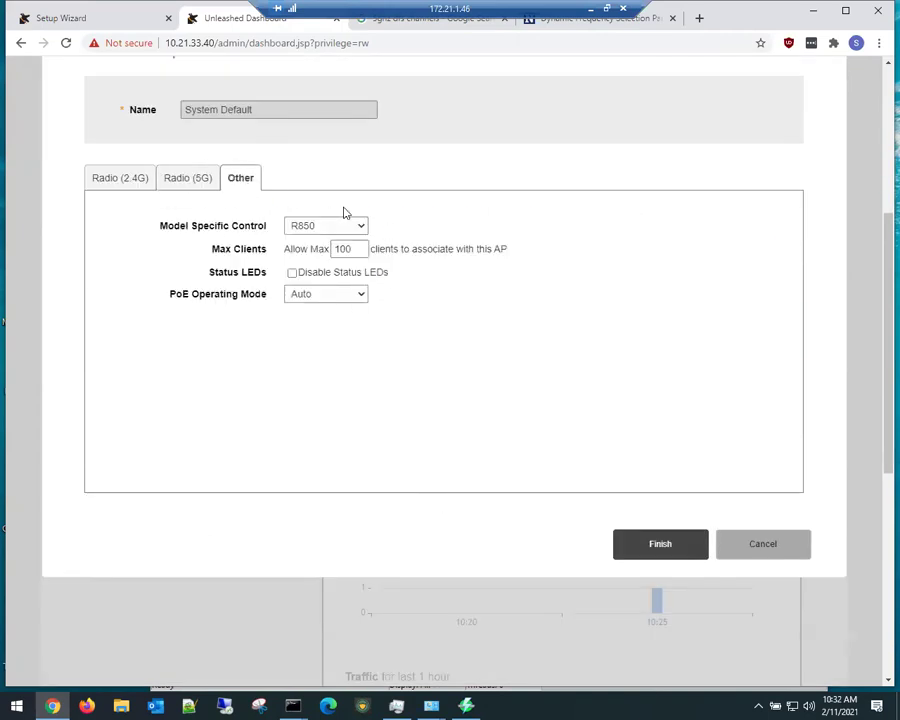
{"action": "left_click", "coordinate": [311, 227]}
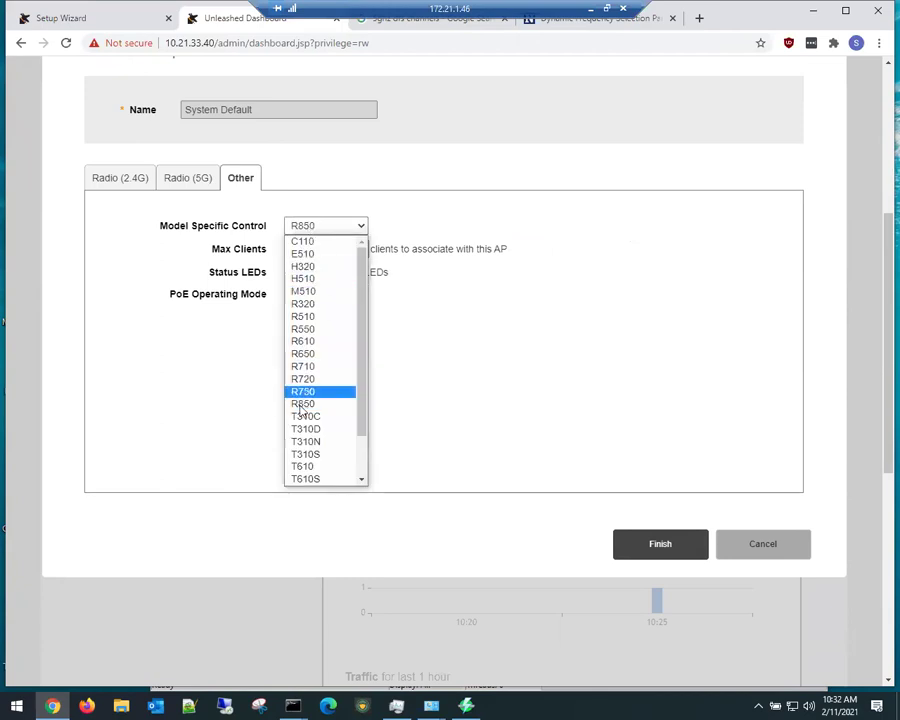
{"action": "left_click", "coordinate": [322, 331]}
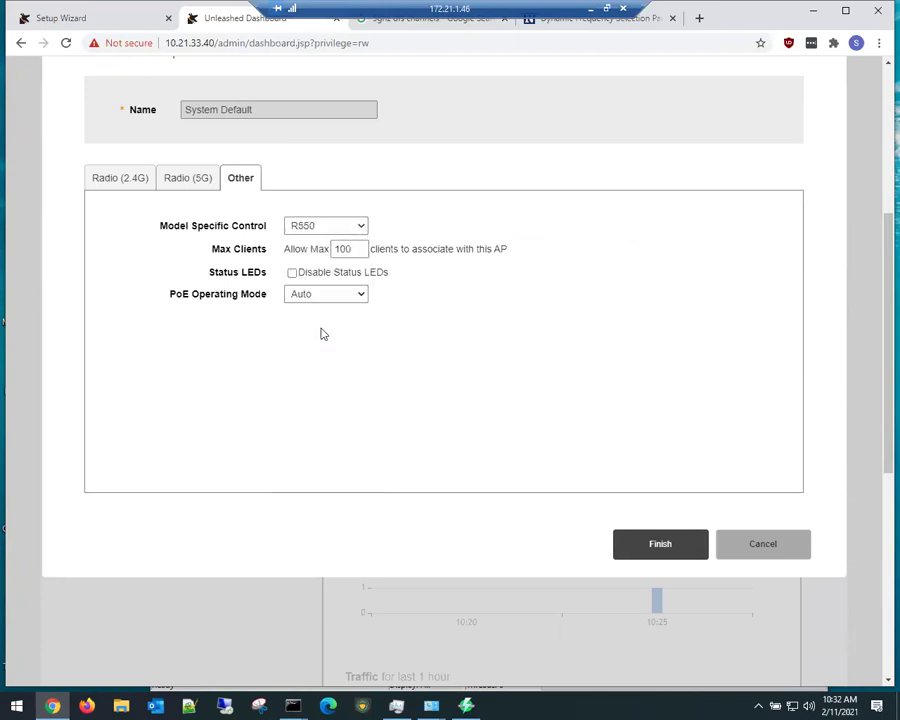
{"action": "left_click", "coordinate": [298, 274]}
{"action": "left_click", "coordinate": [329, 296]}
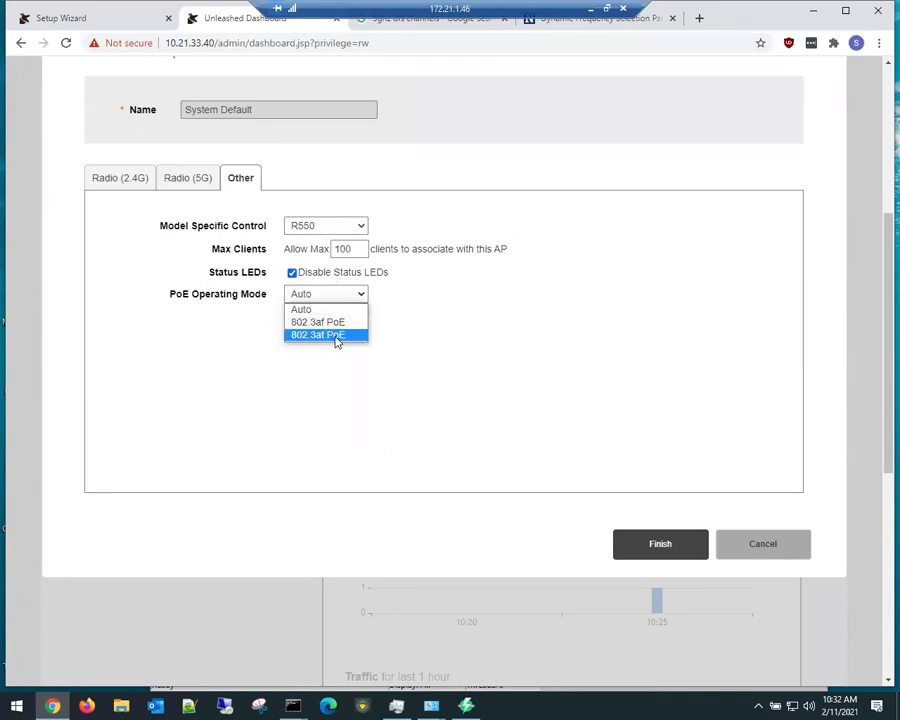
{"action": "left_click", "coordinate": [336, 336]}
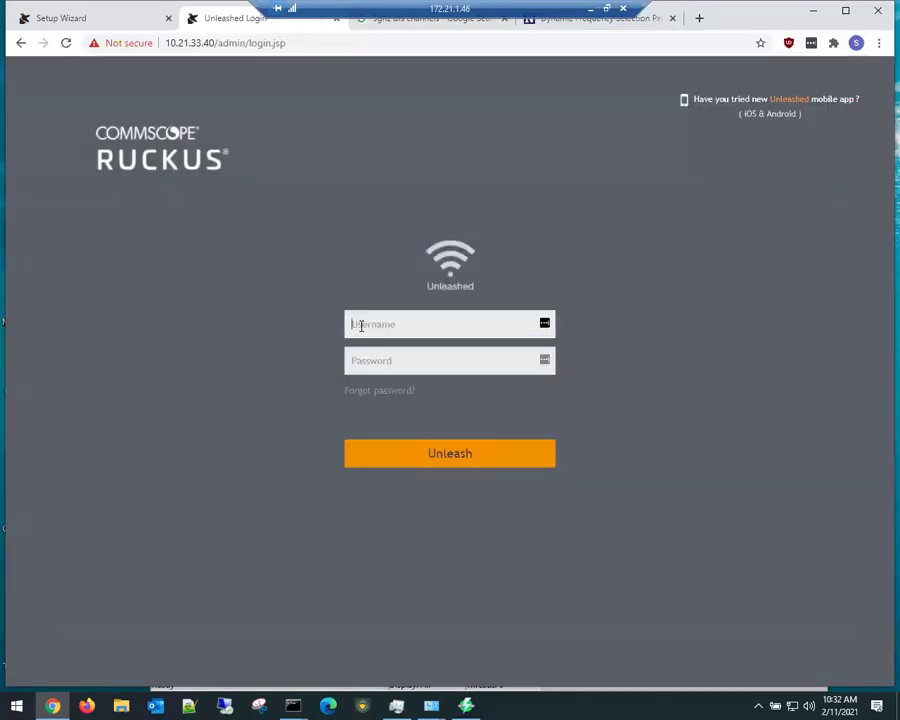
{"action": "type", "text": "ad••"}
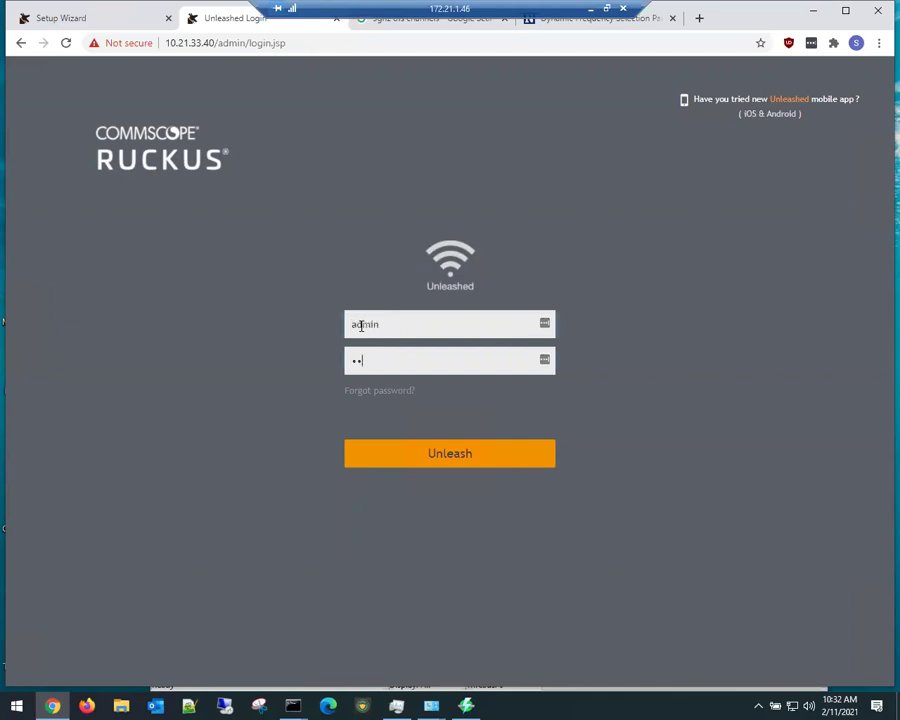
{"action": "key", "text": "Return"}
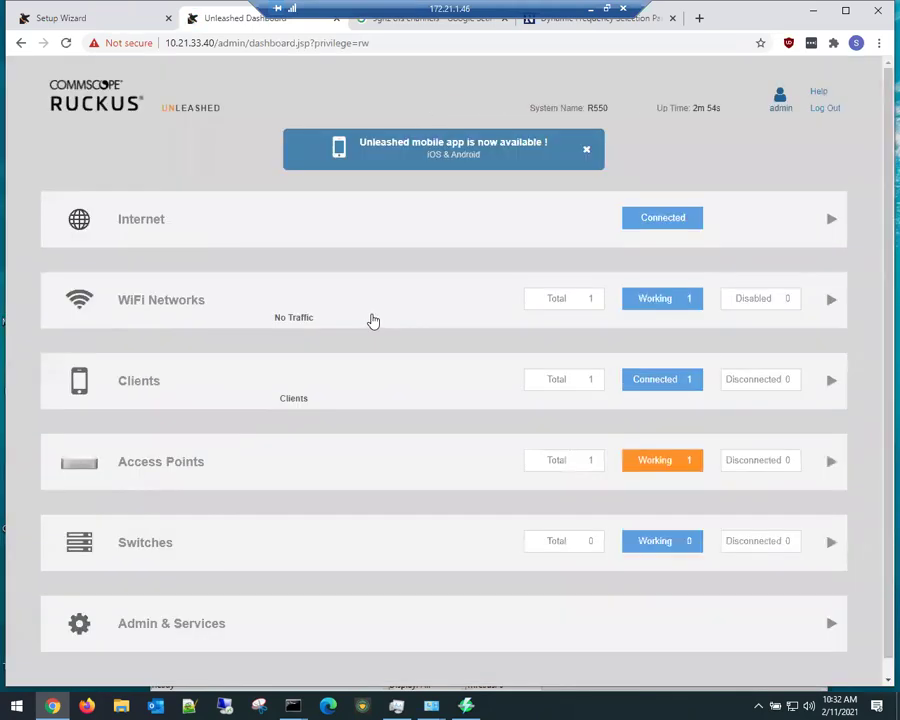
Step: Edit the System Default AP group, leaving only 2.4 GHz channels 1, 6 and 11
{"action": "left_click", "coordinate": [313, 484]}
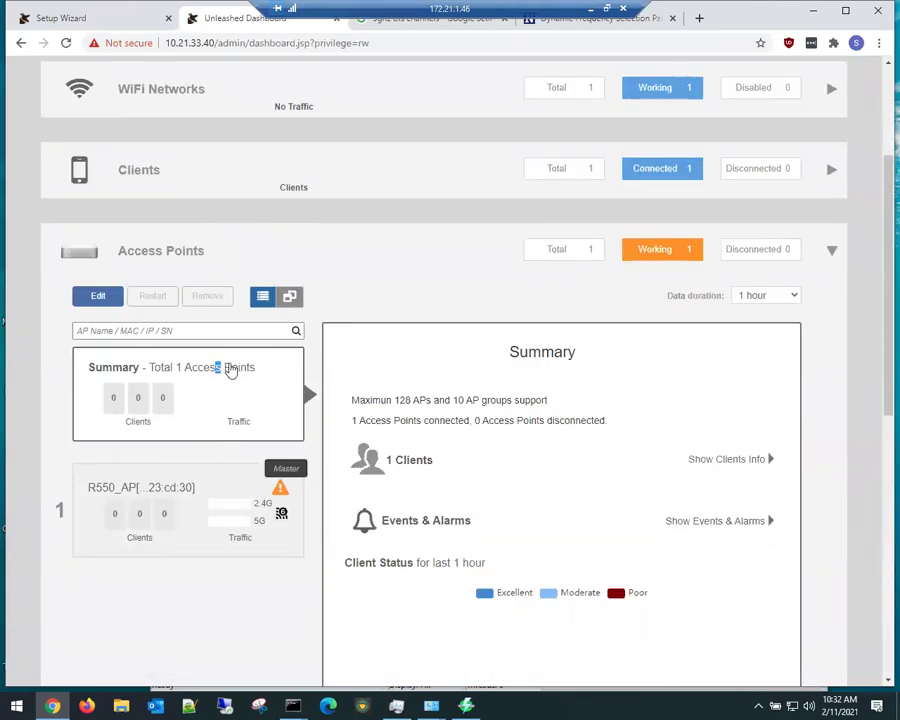
{"action": "left_click", "coordinate": [96, 297]}
{"action": "left_click", "coordinate": [316, 362]}
{"action": "left_click", "coordinate": [343, 362]}
{"action": "left_click", "coordinate": [370, 362]}
{"action": "left_click", "coordinate": [396, 362]}
{"action": "left_click", "coordinate": [449, 362]}
{"action": "left_click", "coordinate": [475, 362]}
{"action": "left_click", "coordinate": [502, 362]}
{"action": "left_click", "coordinate": [528, 362]}
Step: Set 2.4 GHz to 20 MHz width, Auto channel, -9dB(1/8) power and call admission control Off
{"action": "left_click", "coordinate": [312, 384]}
{"action": "left_click", "coordinate": [308, 411]}
{"action": "left_click", "coordinate": [307, 408]}
{"action": "left_click", "coordinate": [314, 419]}
{"action": "left_click", "coordinate": [312, 429]}
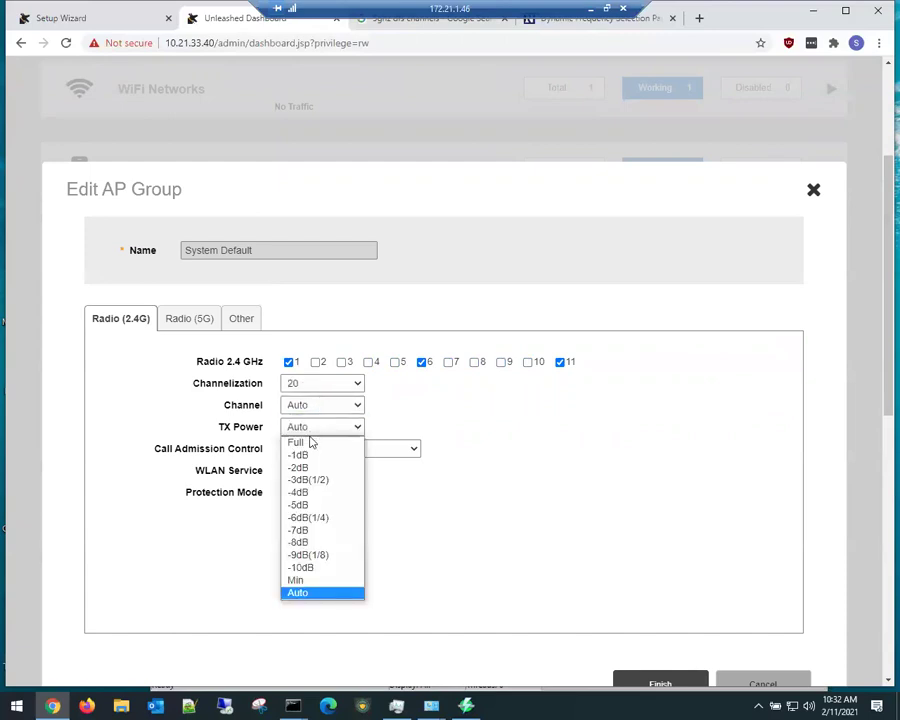
{"action": "left_click", "coordinate": [298, 555]}
{"action": "left_click", "coordinate": [323, 449]}
{"action": "left_click", "coordinate": [319, 460]}
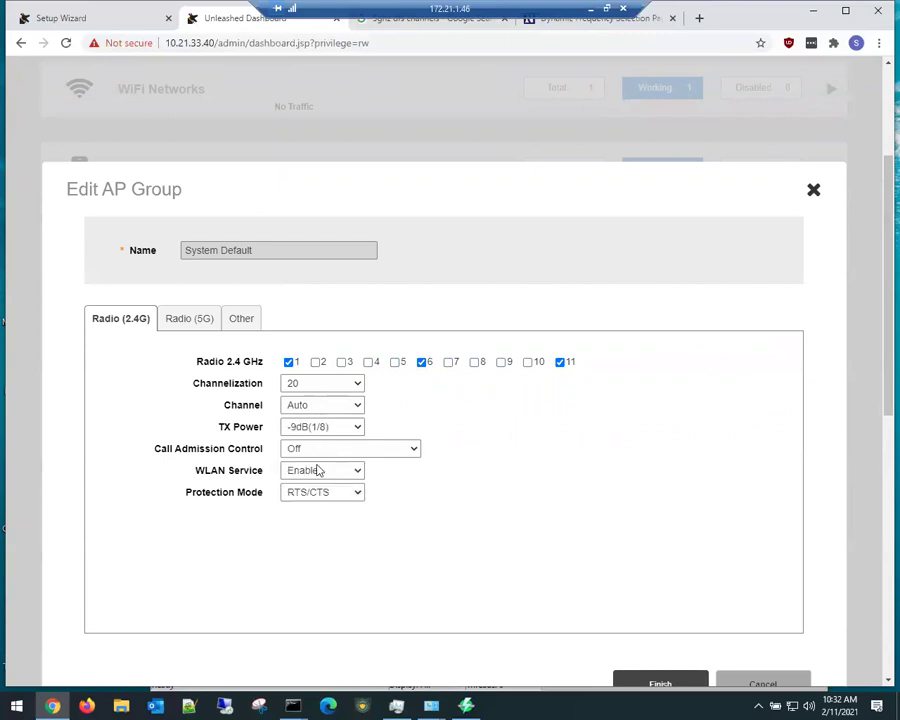
Step: Set 5 GHz to 20 MHz, enable channels 140 and 165, and drop 116, 120, 124 and 132
{"action": "left_click", "coordinate": [210, 325]}
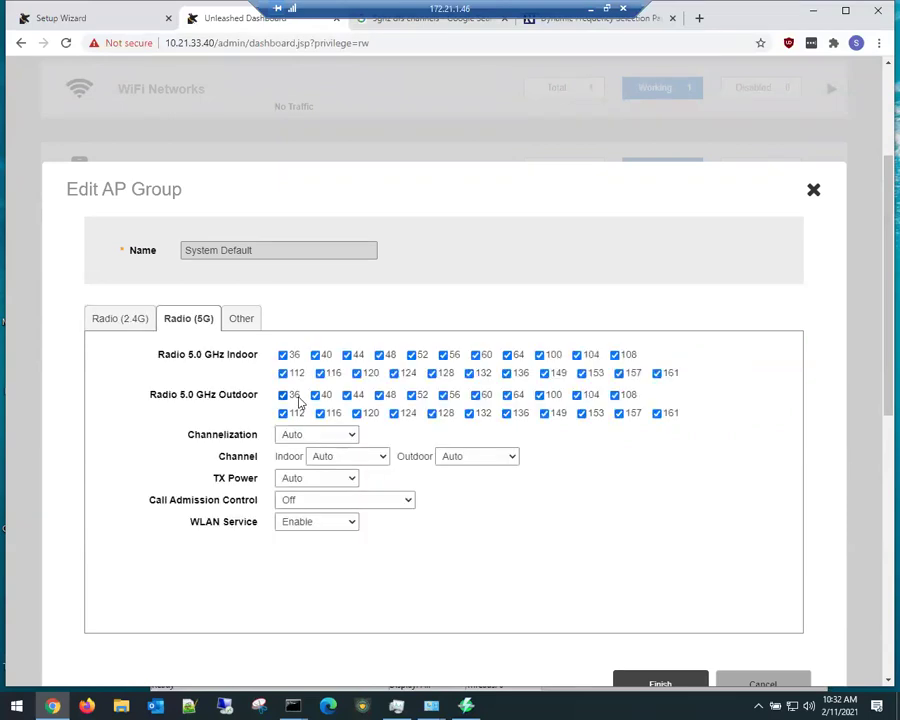
{"action": "left_click", "coordinate": [338, 436]}
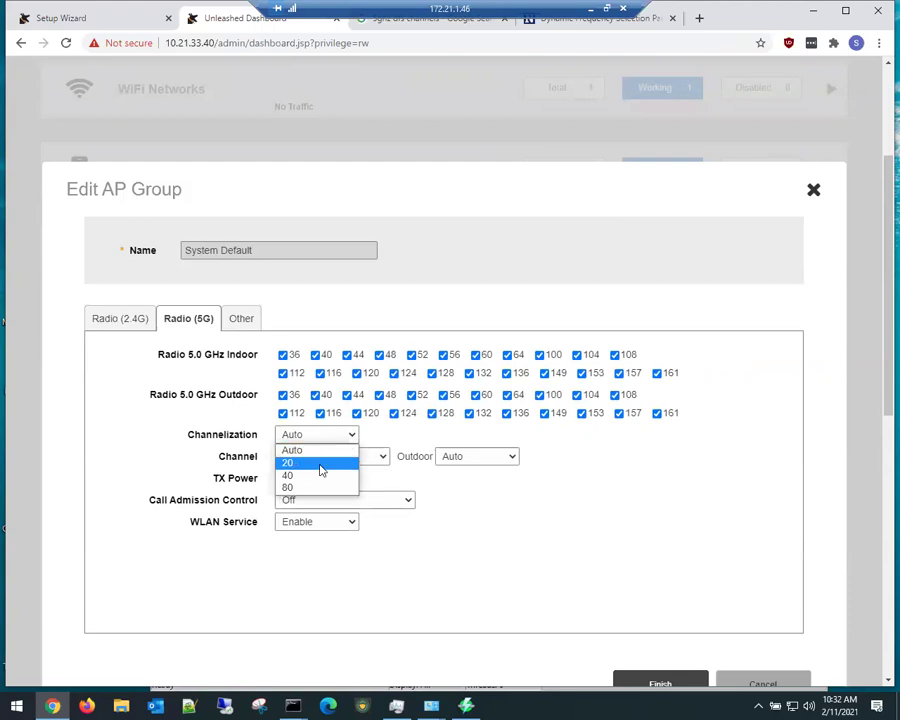
{"action": "left_click", "coordinate": [318, 460]}
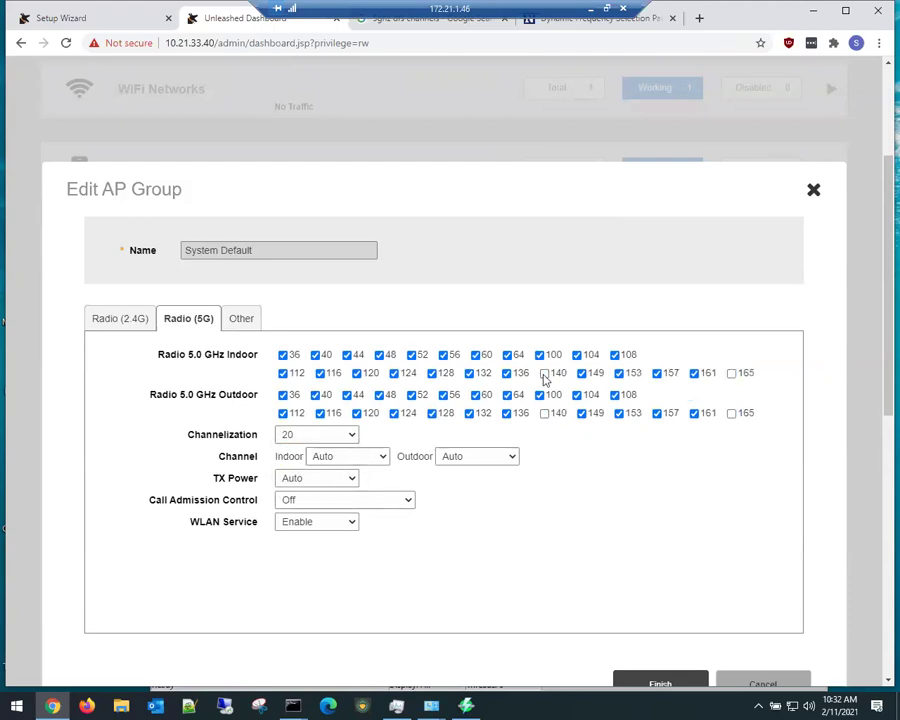
{"action": "left_click", "coordinate": [545, 374]}
{"action": "left_click", "coordinate": [732, 374]}
{"action": "left_click", "coordinate": [470, 374]}
{"action": "left_click", "coordinate": [320, 374]}
{"action": "left_click", "coordinate": [358, 374]}
{"action": "left_click", "coordinate": [395, 374]}
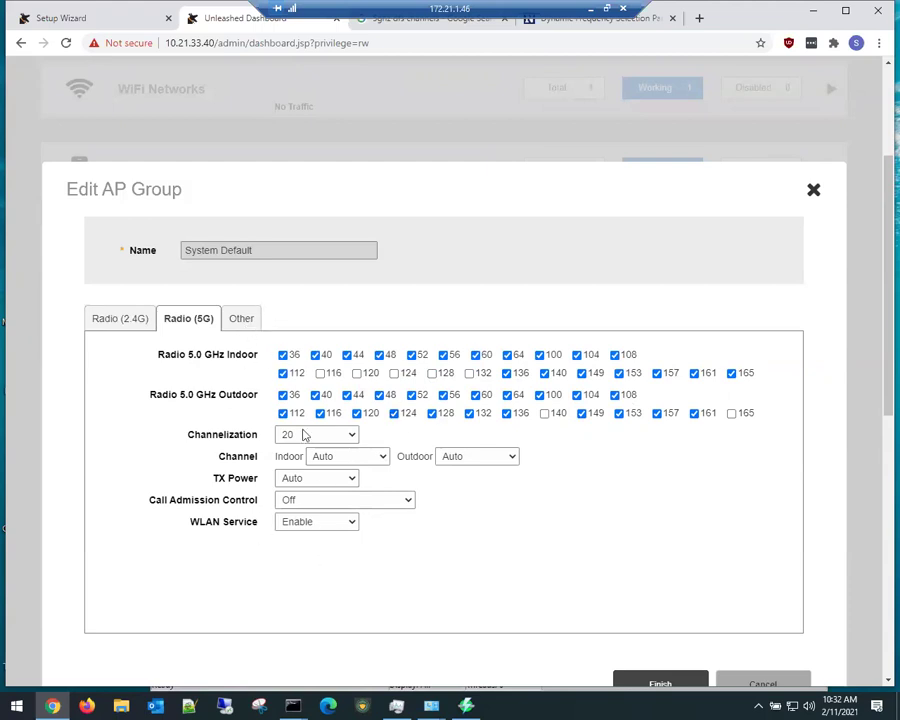
Step: Set 5 GHz transmit power to -9dB(1/8), review the other tabs, and save the group
{"action": "left_click", "coordinate": [313, 479]}
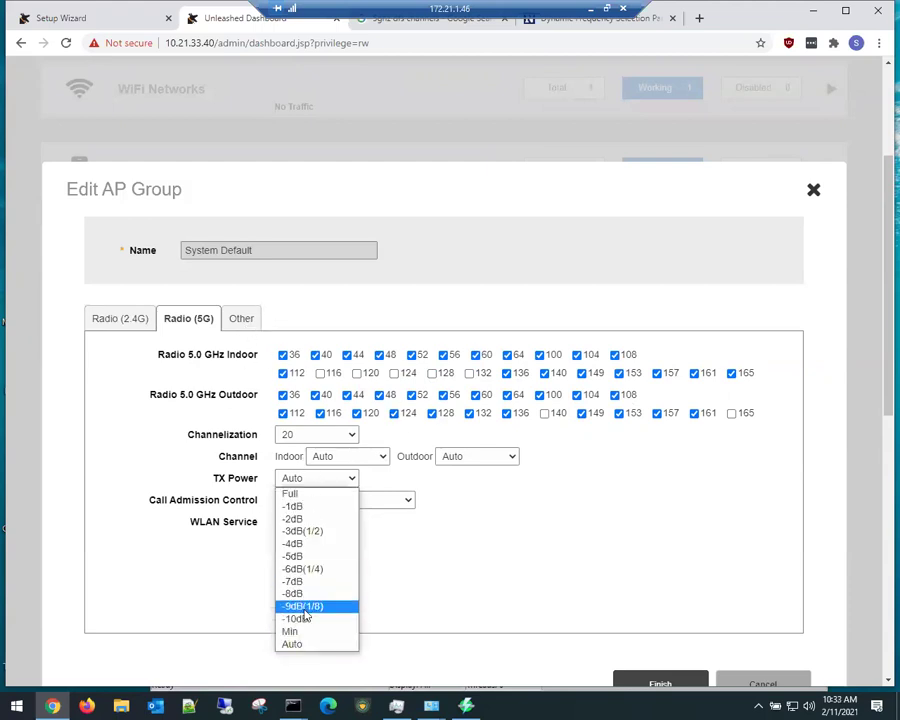
{"action": "left_click", "coordinate": [298, 603]}
{"action": "left_click", "coordinate": [138, 322]}
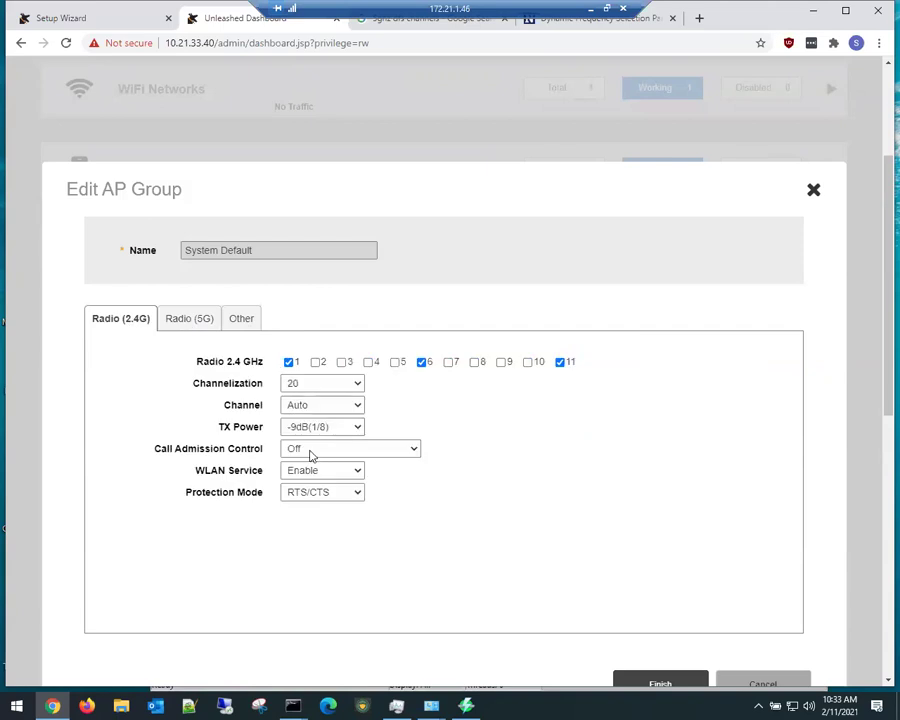
{"action": "left_click", "coordinate": [236, 321]}
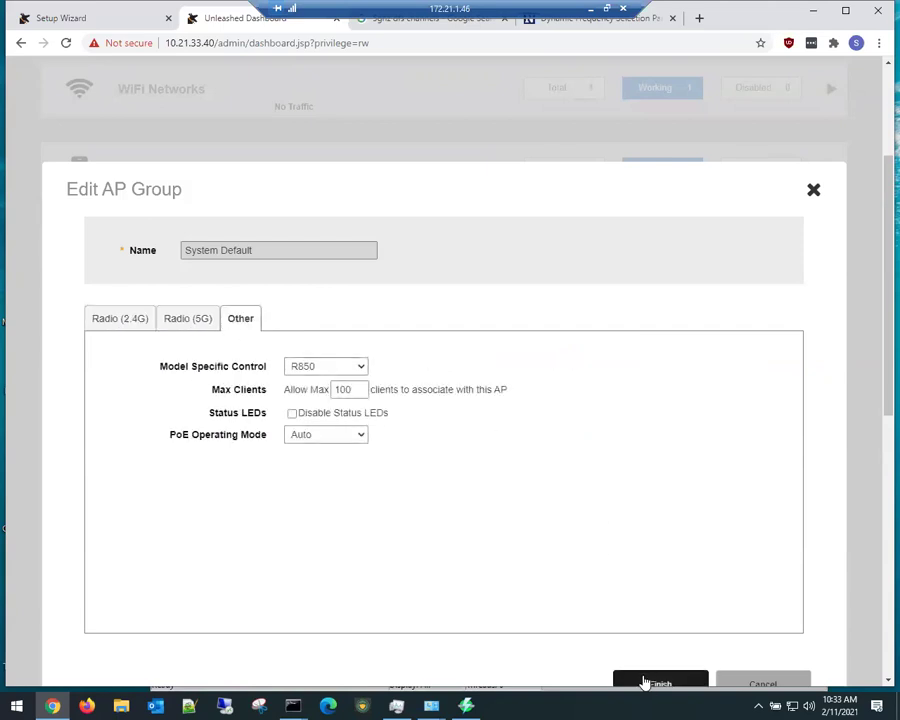
{"action": "left_click", "coordinate": [650, 682]}
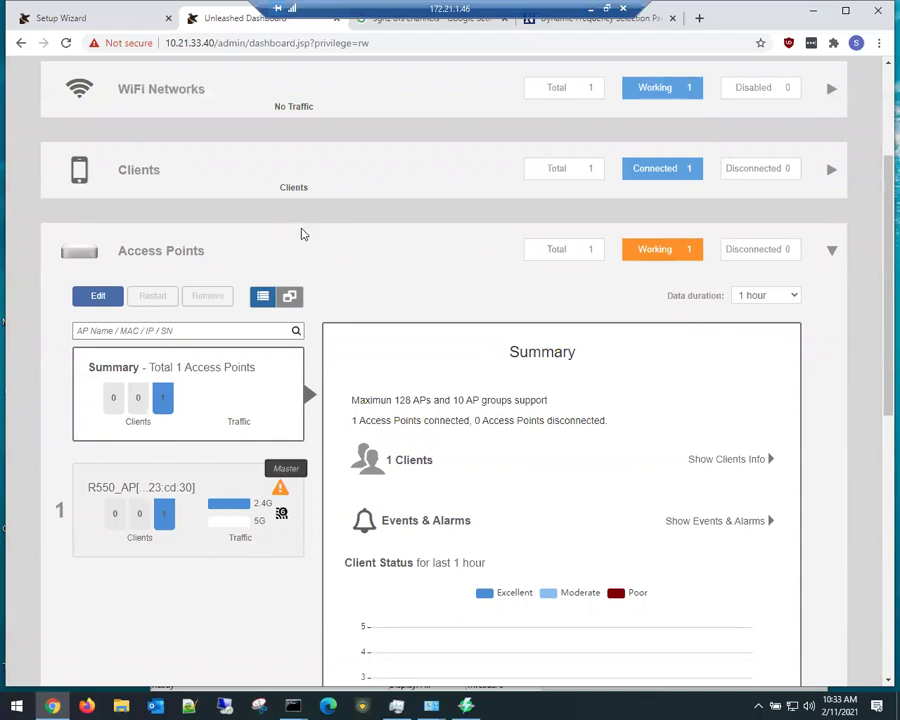
Step: Expand the dashboard's Clients and WiFi Networks details and scroll through them
{"action": "left_click", "coordinate": [265, 168]}
{"action": "scroll", "coordinate": [216, 265], "scroll_direction": "up", "scroll_amount": 2}
{"action": "left_click", "coordinate": [218, 250]}
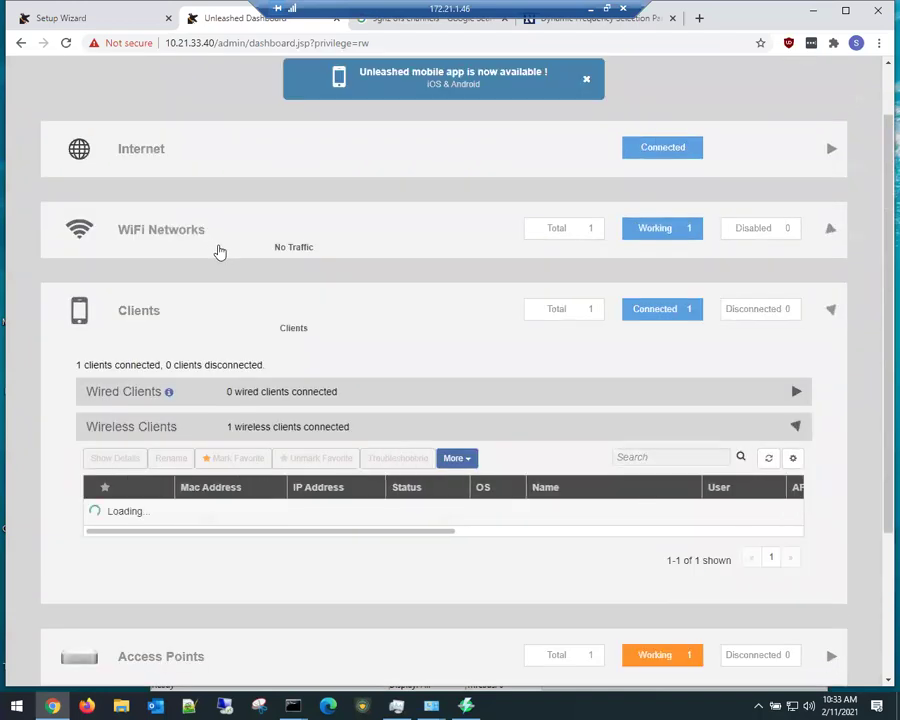
{"action": "scroll", "coordinate": [171, 506], "scroll_direction": "down", "scroll_amount": 5}
{"action": "scroll", "coordinate": [171, 540], "scroll_direction": "down", "scroll_amount": 3}
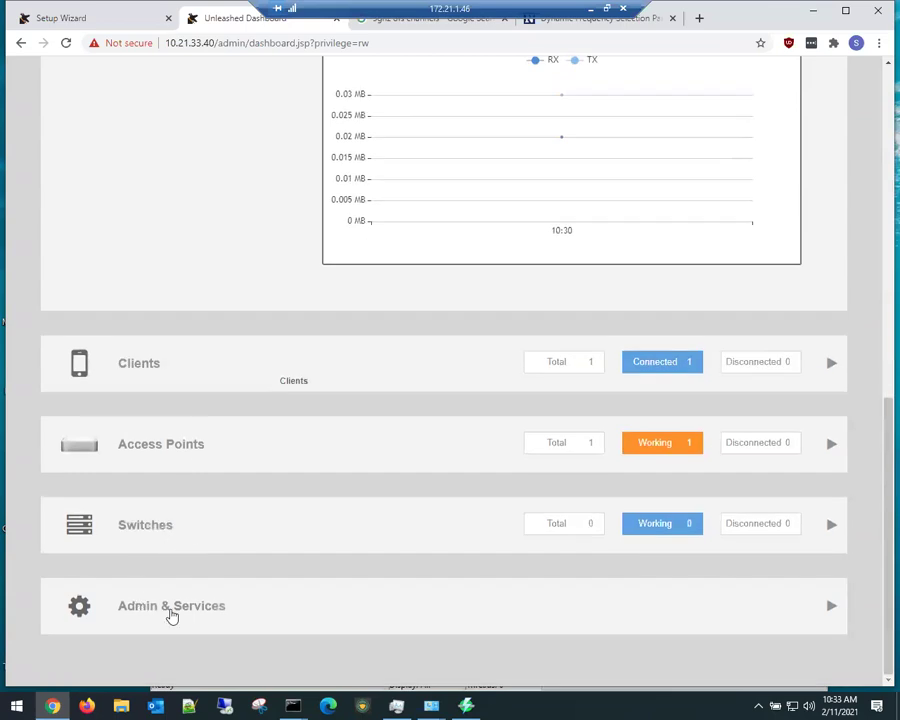
Step: Expand Admin & Services to review System Info and Email Server, then minimize the remote session
{"action": "left_click", "coordinate": [170, 613]}
{"action": "scroll", "coordinate": [150, 489], "scroll_direction": "down", "scroll_amount": 4}
{"action": "scroll", "coordinate": [150, 489], "scroll_direction": "up", "scroll_amount": 1}
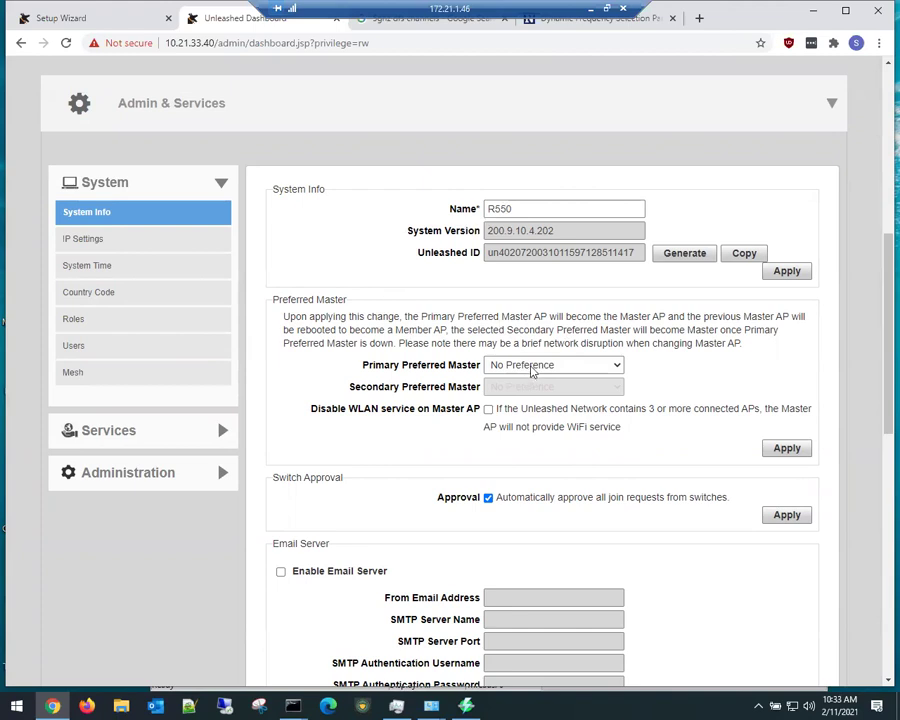
{"action": "scroll", "coordinate": [364, 476], "scroll_direction": "down", "scroll_amount": 3}
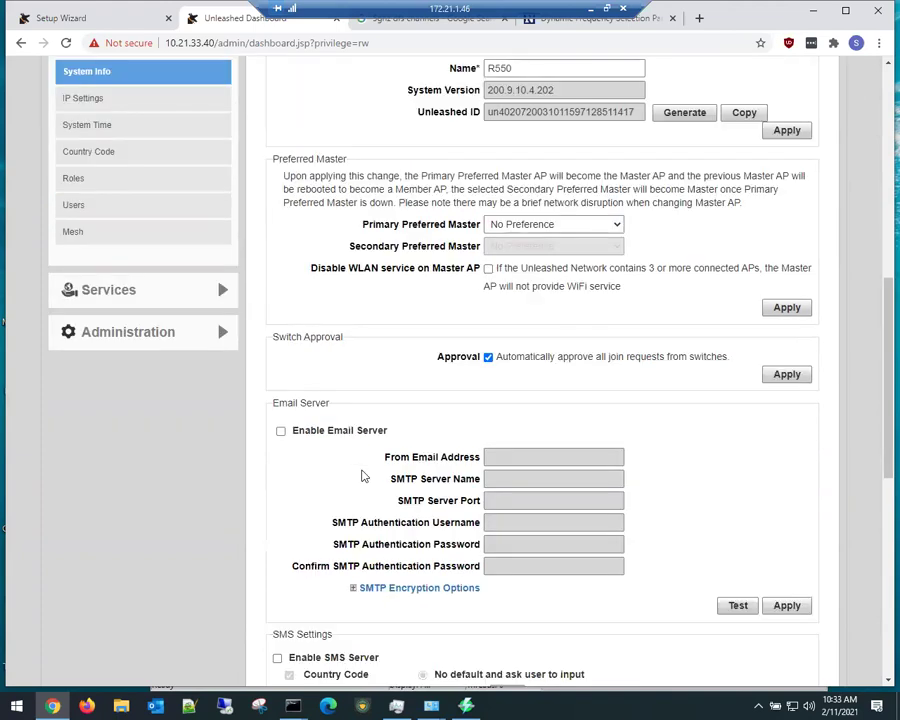
{"action": "scroll", "coordinate": [279, 504], "scroll_direction": "down", "scroll_amount": 2}
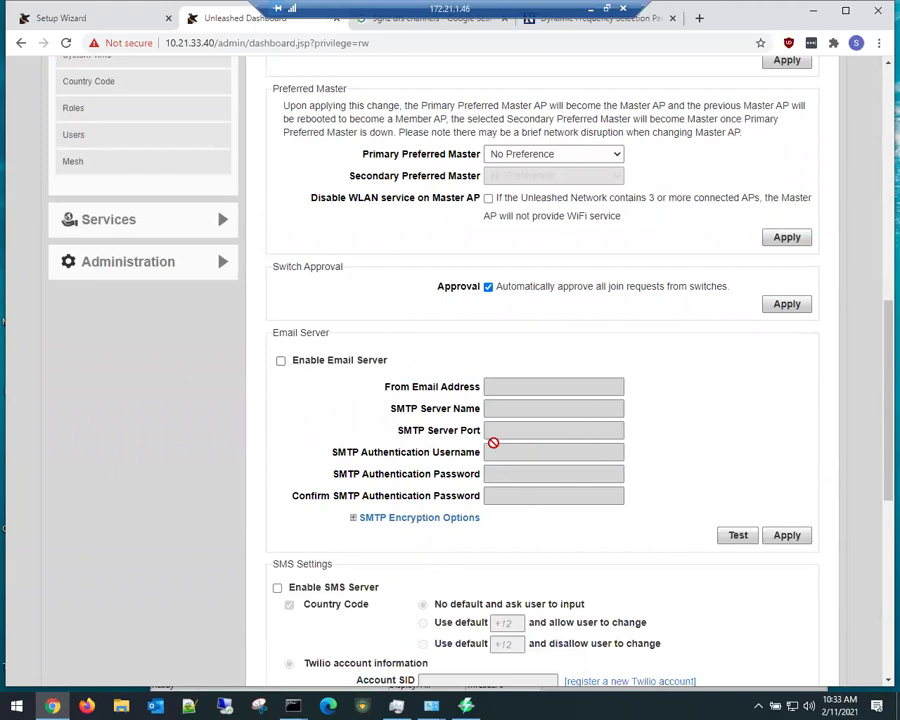
{"action": "left_click", "coordinate": [590, 9]}
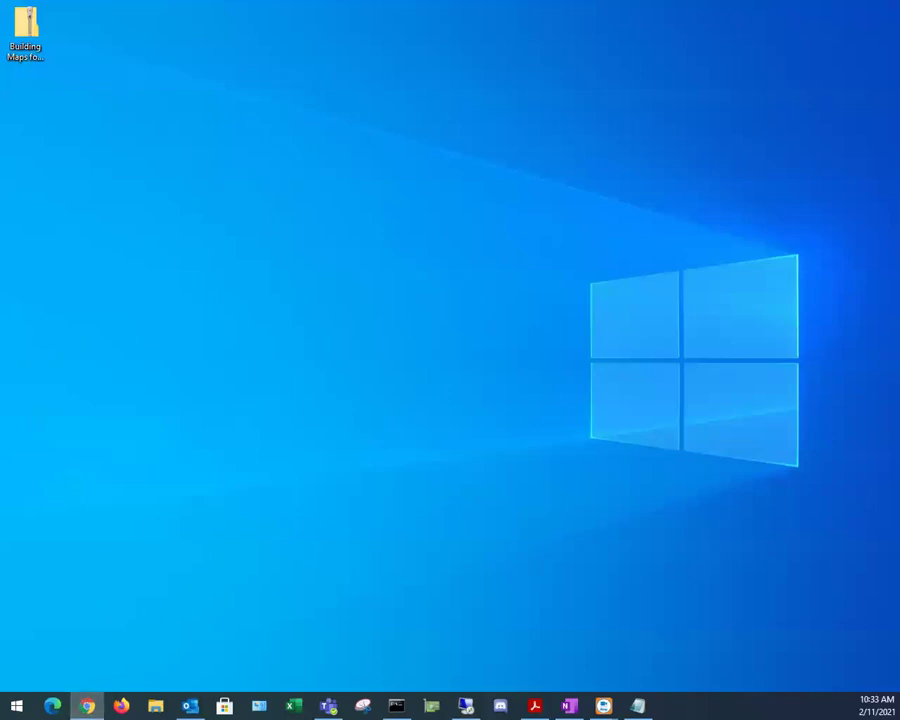
Step: Load the 172.21.1.9 home-lab Unleashed in a new Chrome tab and sign in
{"action": "left_click", "coordinate": [87, 706]}
{"action": "left_click", "coordinate": [418, 131]}
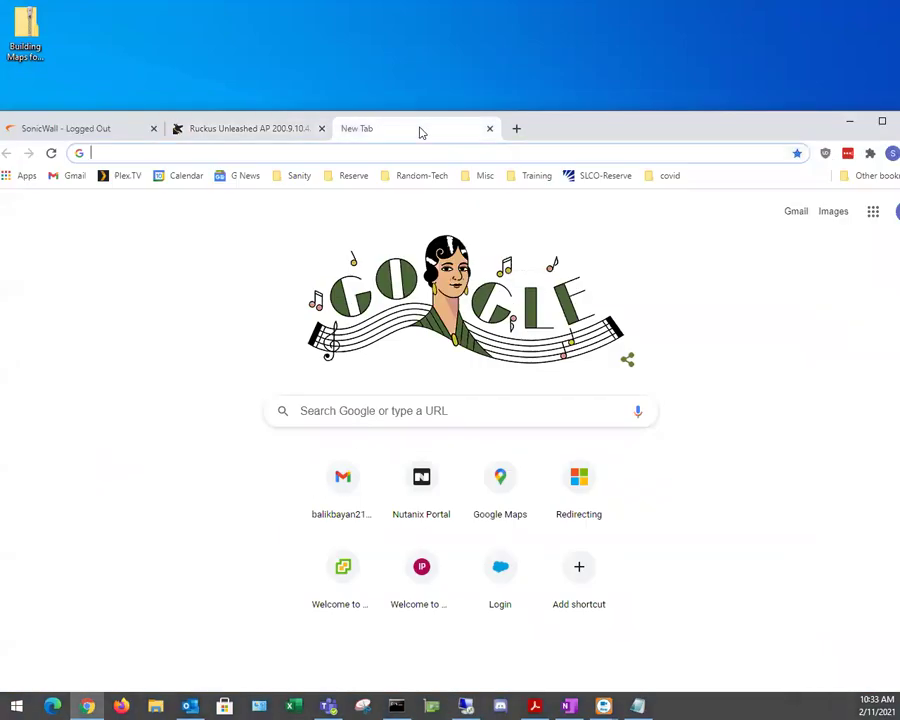
{"action": "type", "text": "1"}
{"action": "key", "text": "Return"}
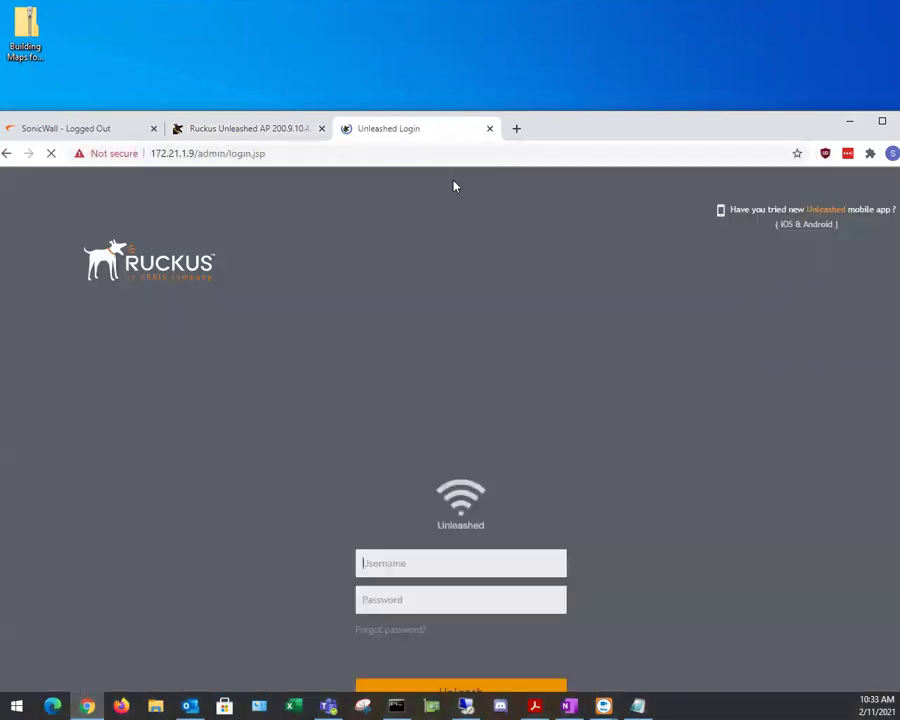
{"action": "double_click", "coordinate": [562, 132]}
{"action": "left_click", "coordinate": [434, 432]}
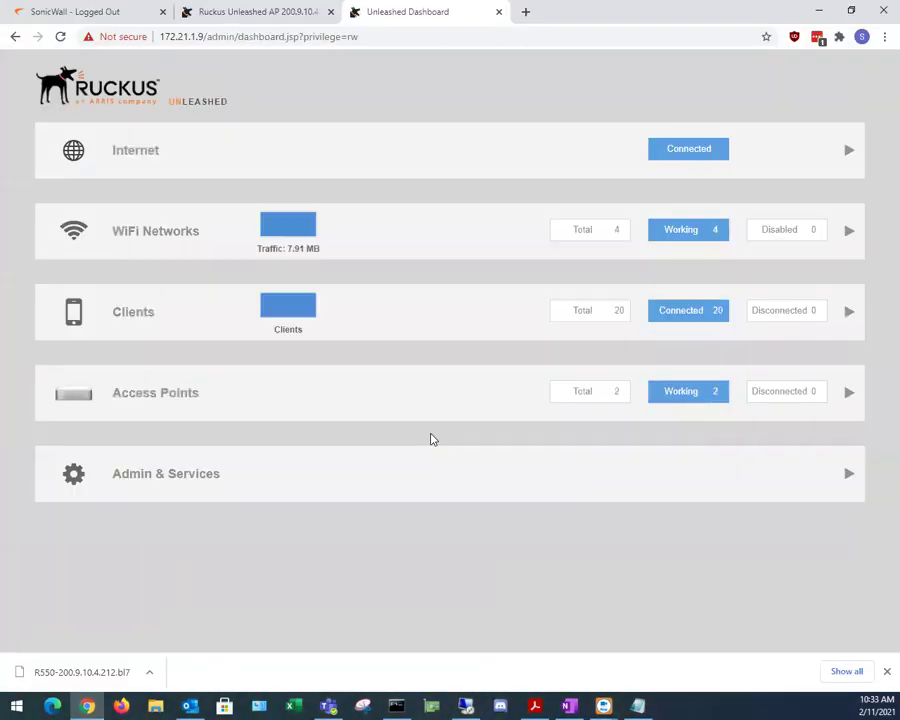
Step: Expand Admin & Services and view the home-lab's IP Settings
{"action": "left_click", "coordinate": [203, 477]}
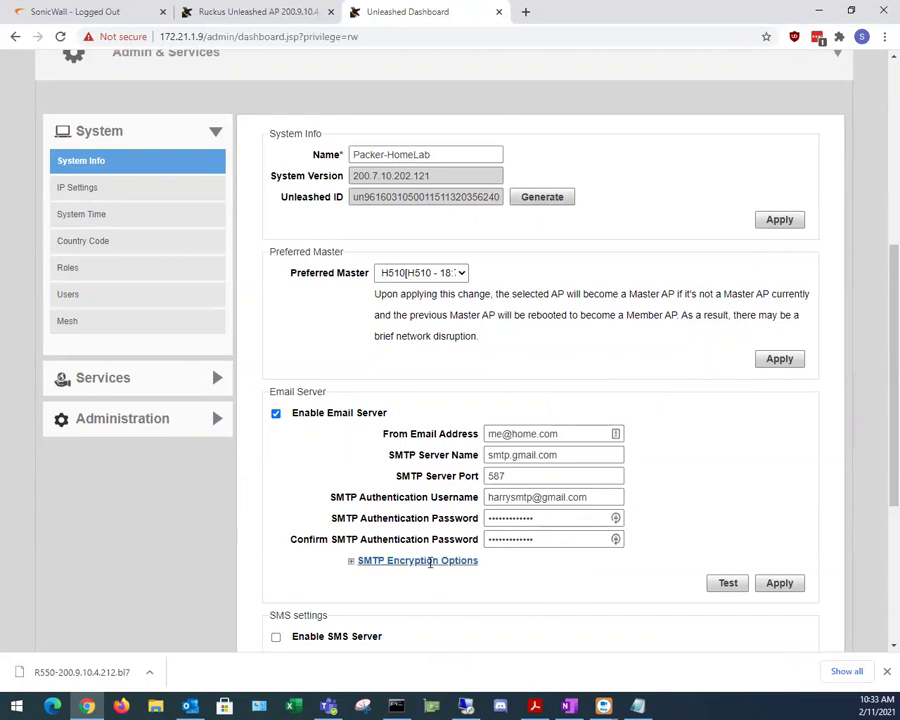
{"action": "scroll", "coordinate": [363, 587], "scroll_direction": "down", "scroll_amount": 5}
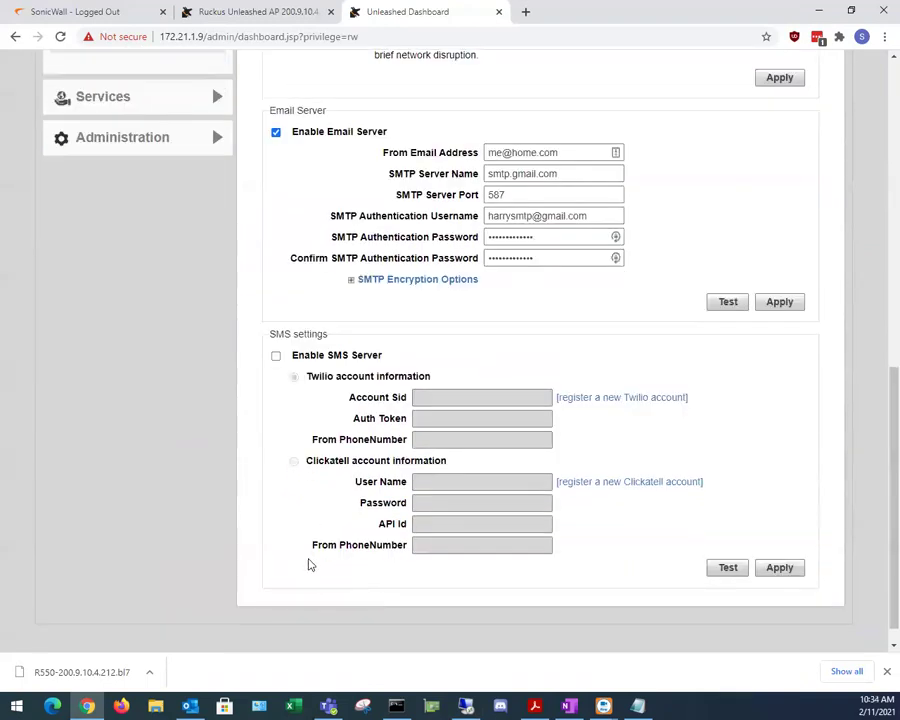
{"action": "scroll", "coordinate": [307, 562], "scroll_direction": "up", "scroll_amount": 5}
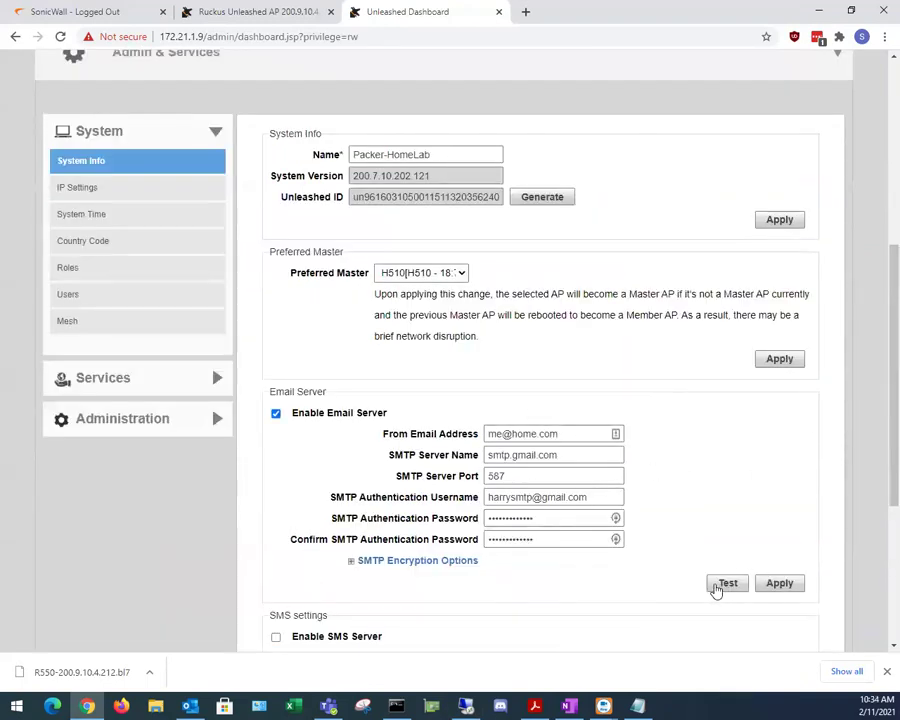
{"action": "left_click", "coordinate": [108, 198]}
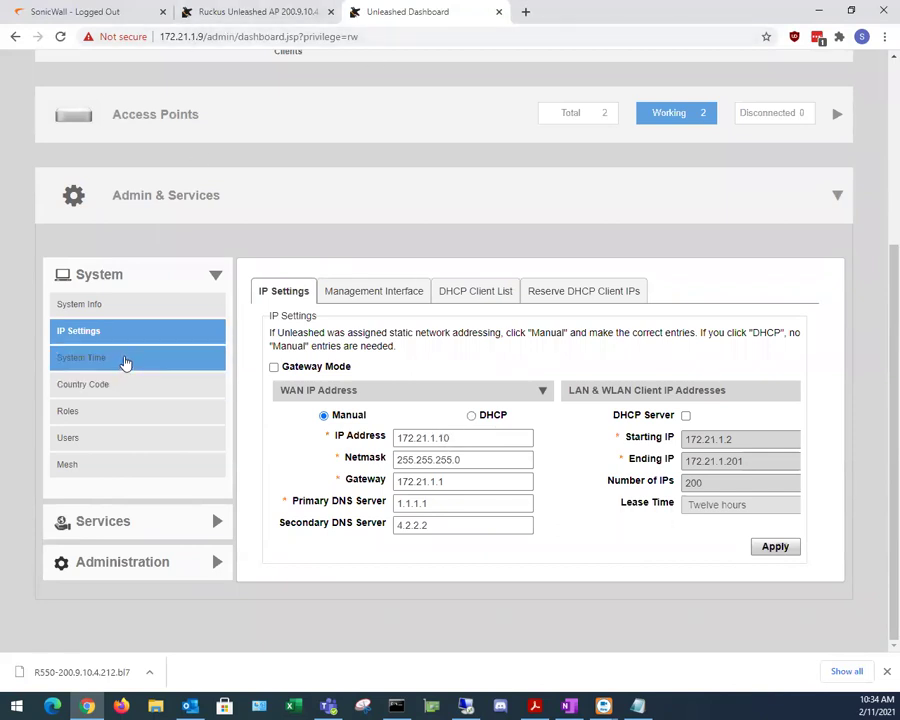
Step: Review System Time, Country Code, Roles and System Info, leaving the preferred master unchanged
{"action": "left_click", "coordinate": [125, 358]}
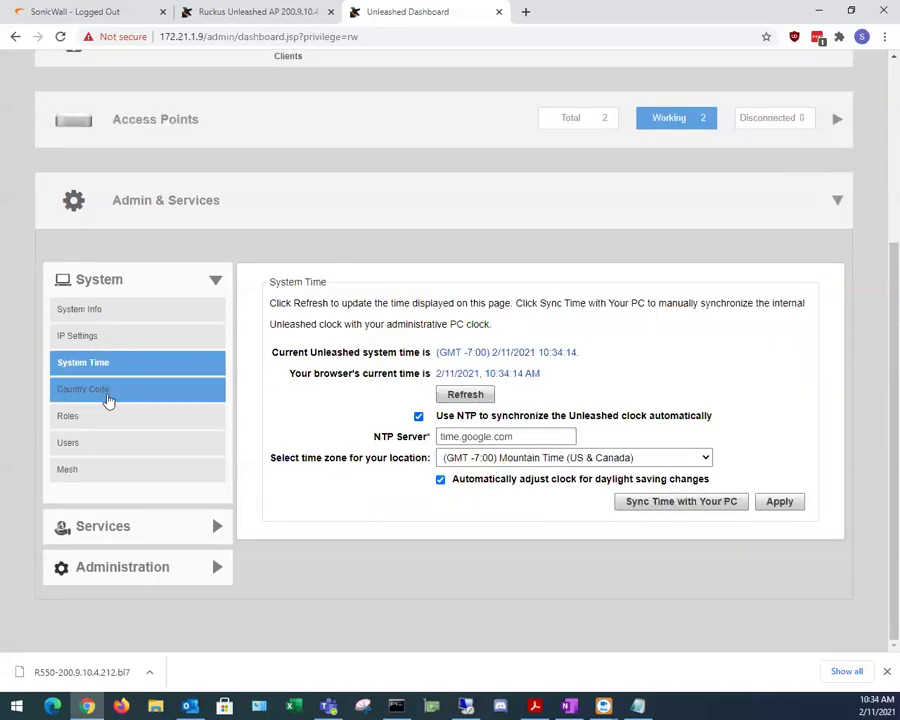
{"action": "left_click", "coordinate": [108, 395]}
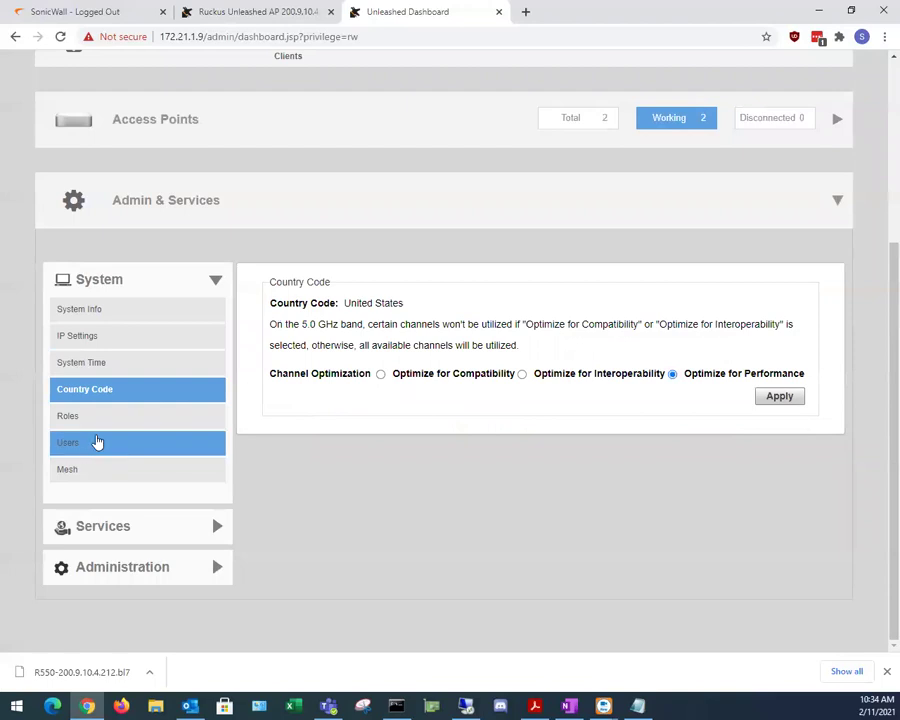
{"action": "left_click", "coordinate": [100, 420]}
{"action": "left_click", "coordinate": [120, 310]}
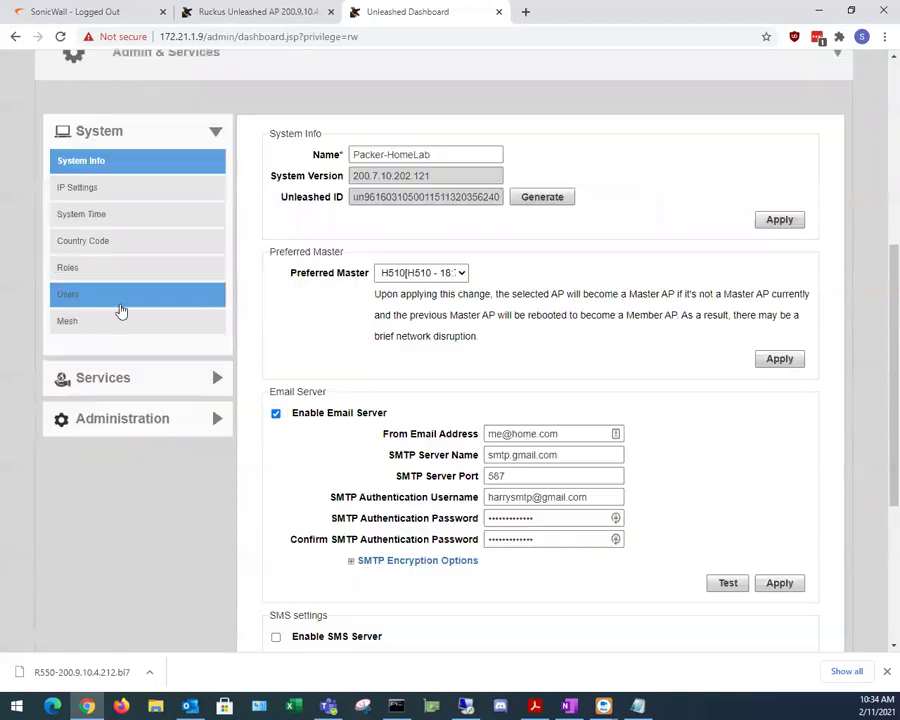
{"action": "scroll", "coordinate": [418, 416], "scroll_direction": "up", "scroll_amount": 2}
{"action": "left_click", "coordinate": [457, 488]}
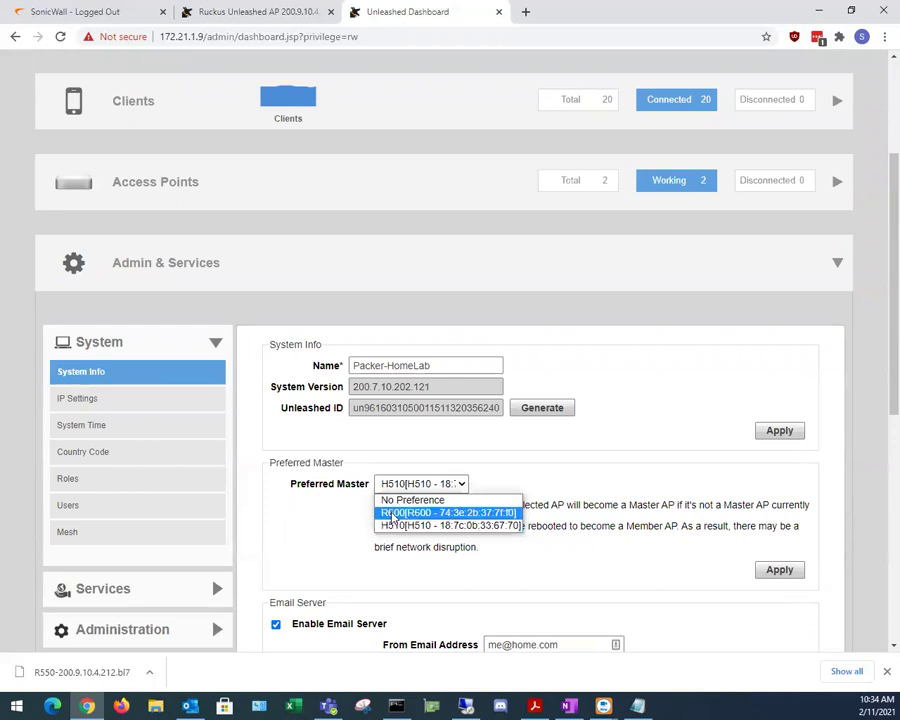
{"action": "left_click", "coordinate": [263, 514]}
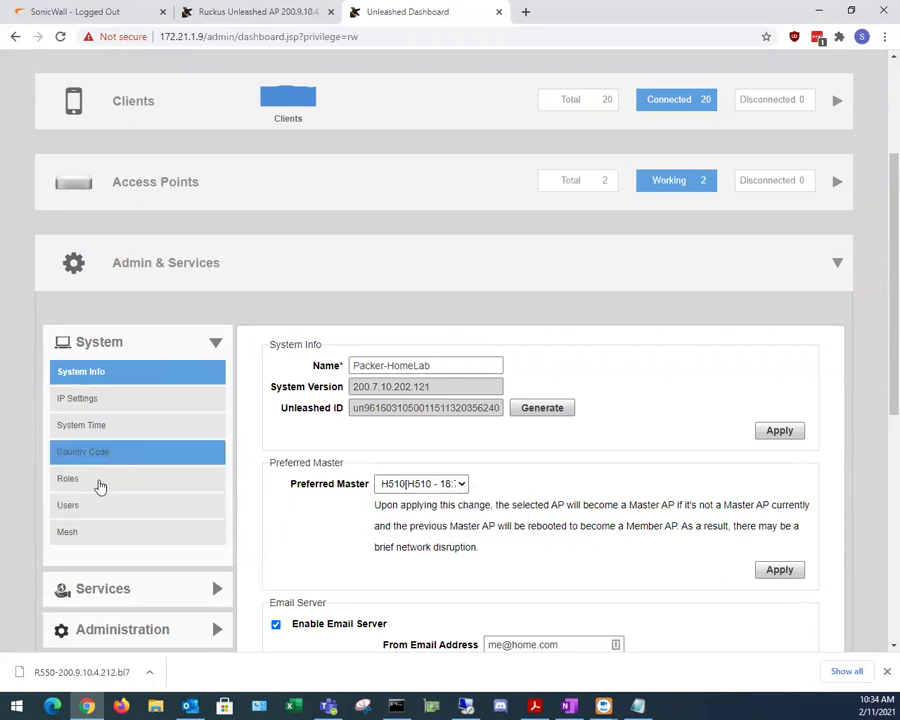
Step: Review the home-lab's Roles, Users and Mesh pages, then expand the Services group
{"action": "left_click", "coordinate": [92, 478]}
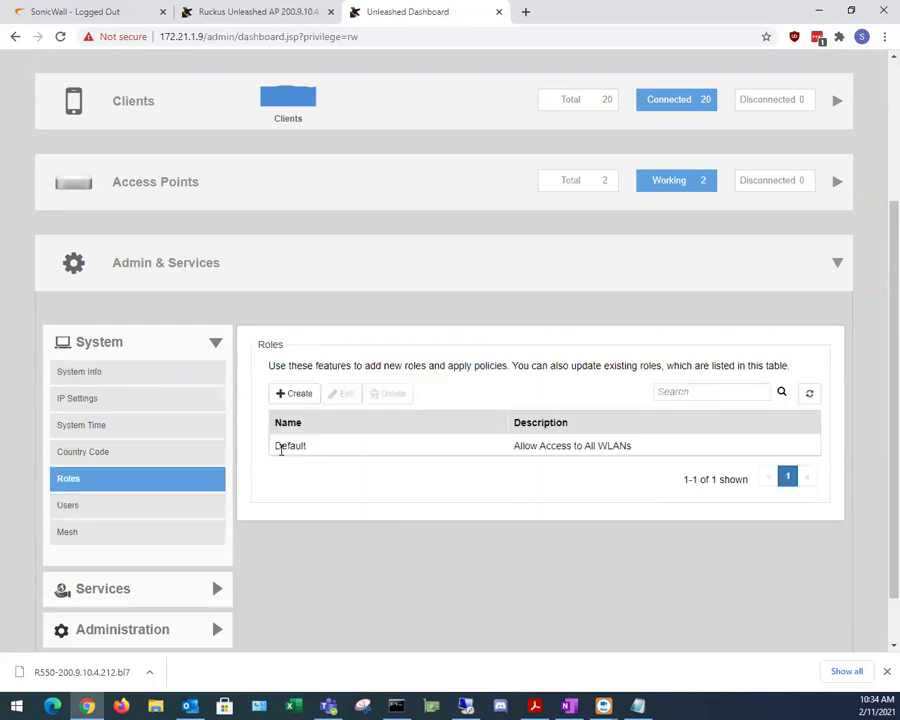
{"action": "left_click", "coordinate": [115, 507]}
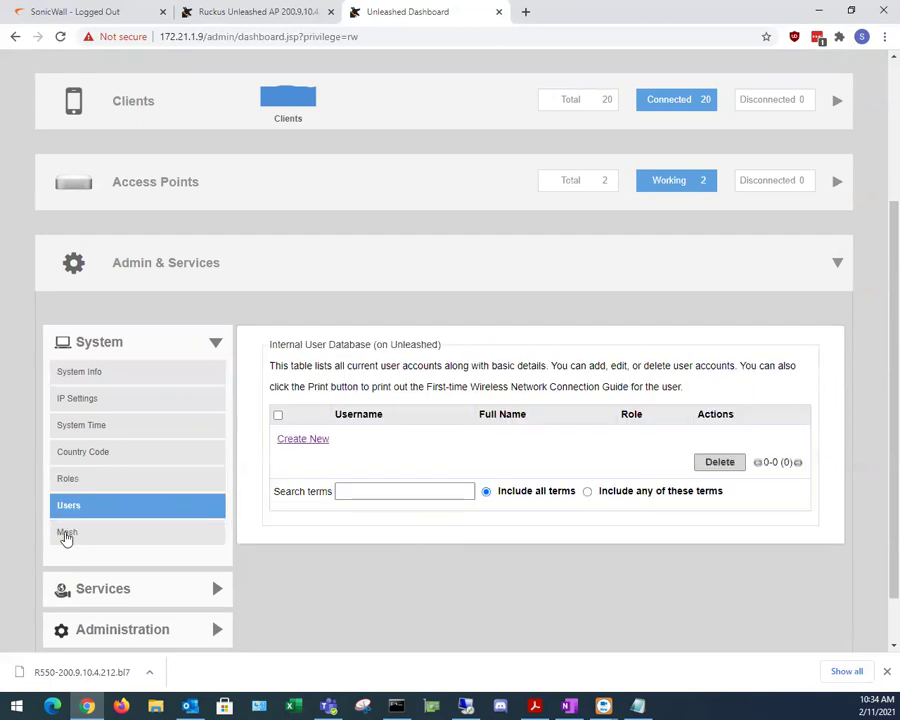
{"action": "left_click", "coordinate": [68, 536]}
{"action": "scroll", "coordinate": [106, 502], "scroll_direction": "down", "scroll_amount": 1}
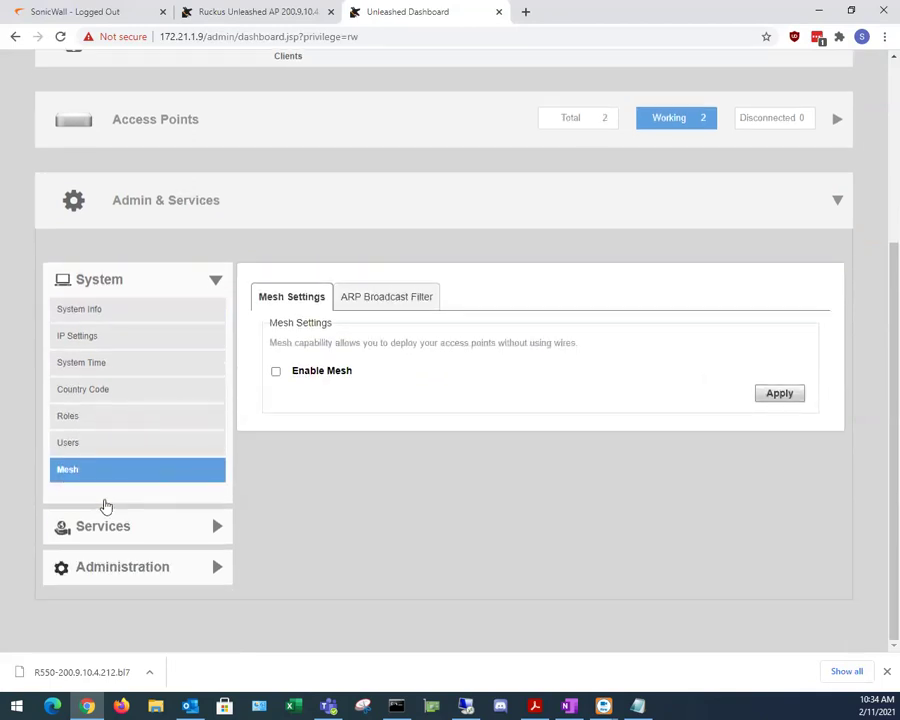
{"action": "left_click", "coordinate": [127, 536]}
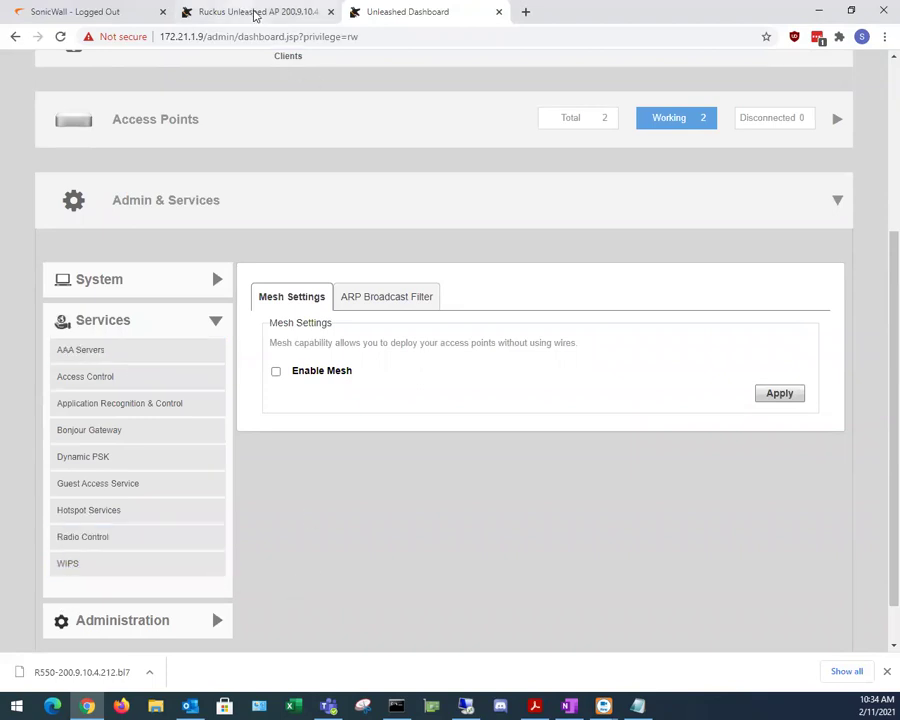
Step: Minimize the browser and restore the remote session showing the R550 dashboard
{"action": "left_click", "coordinate": [820, 12]}
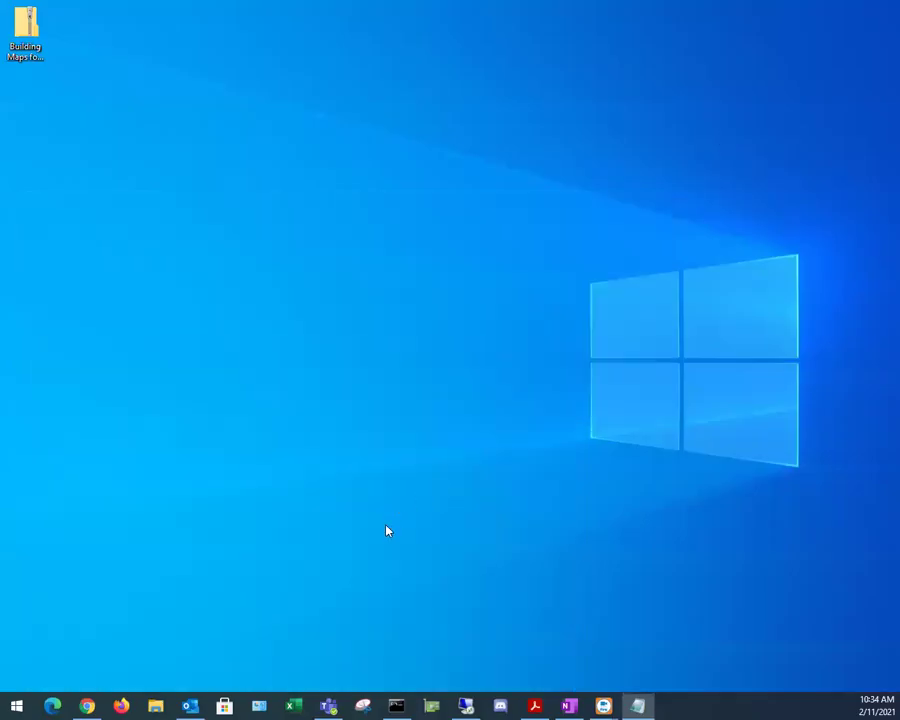
{"action": "left_click", "coordinate": [466, 706]}
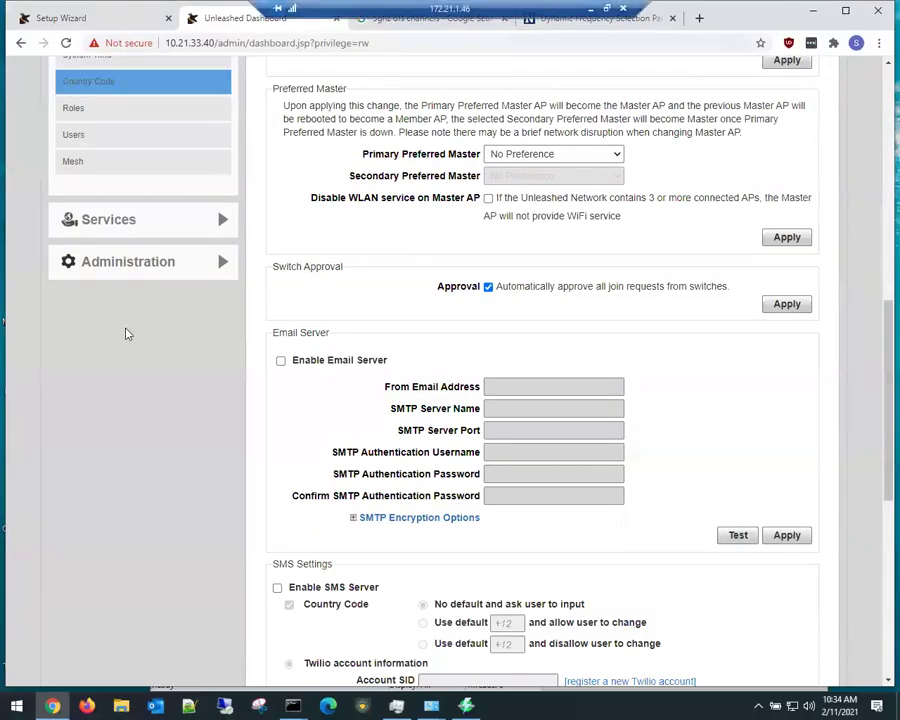
{"action": "scroll", "coordinate": [120, 401], "scroll_direction": "up", "scroll_amount": 3}
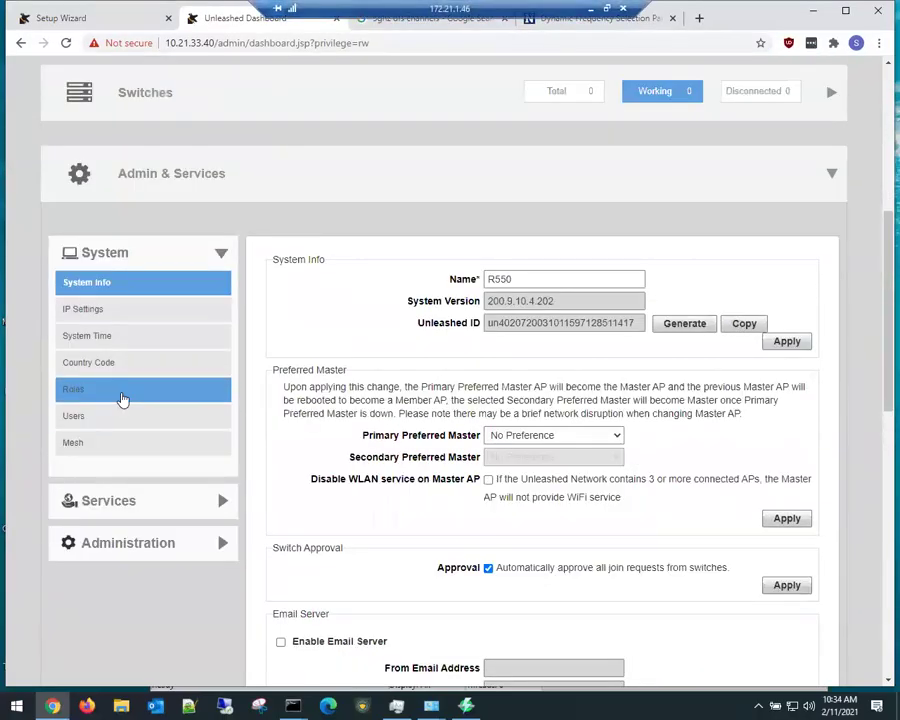
Step: Review the R550's Roles, Users and Mesh pages, expand Services, and open Access Control
{"action": "left_click", "coordinate": [121, 400]}
{"action": "left_click", "coordinate": [134, 477]}
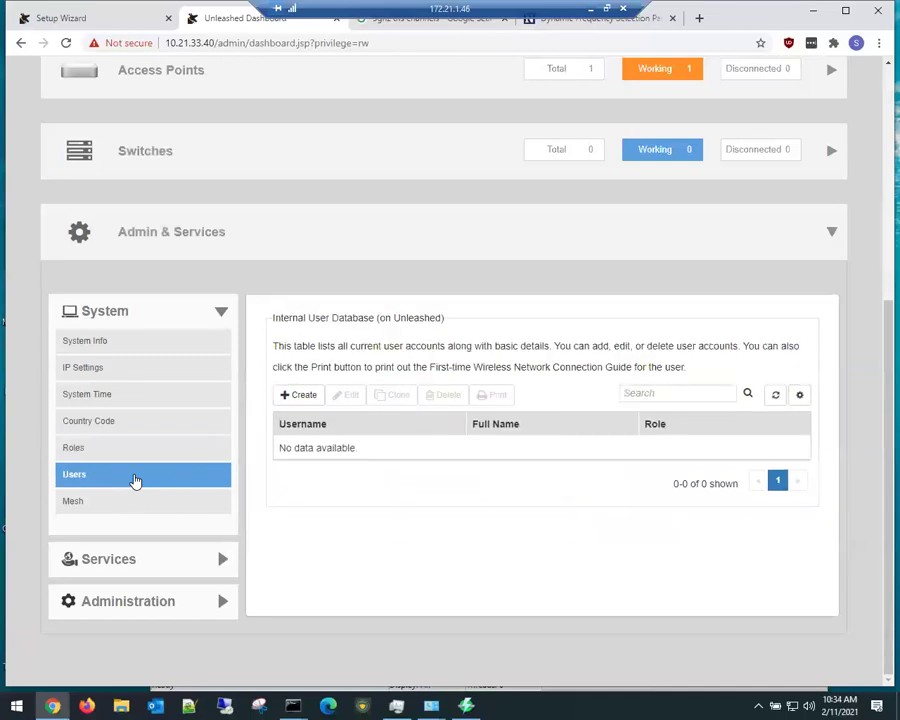
{"action": "left_click", "coordinate": [120, 515]}
{"action": "left_click", "coordinate": [129, 566]}
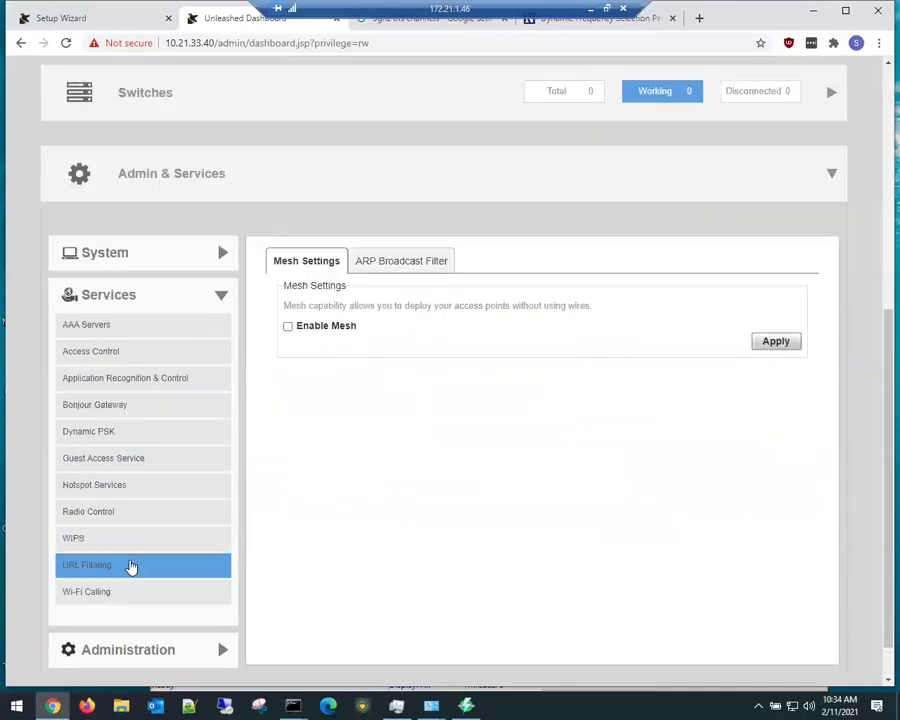
{"action": "left_click", "coordinate": [127, 350]}
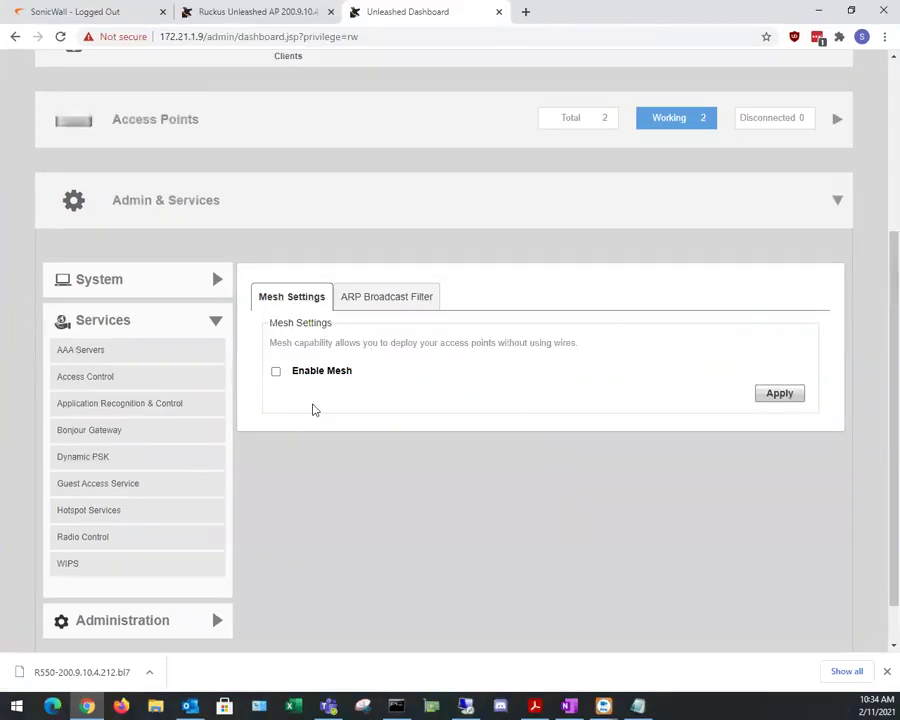
Step: Inspect the home-lab's Deny.Kid.Gadgets and AlexaOnly MAC lists, cancelling the edit without changes
{"action": "left_click", "coordinate": [90, 381]}
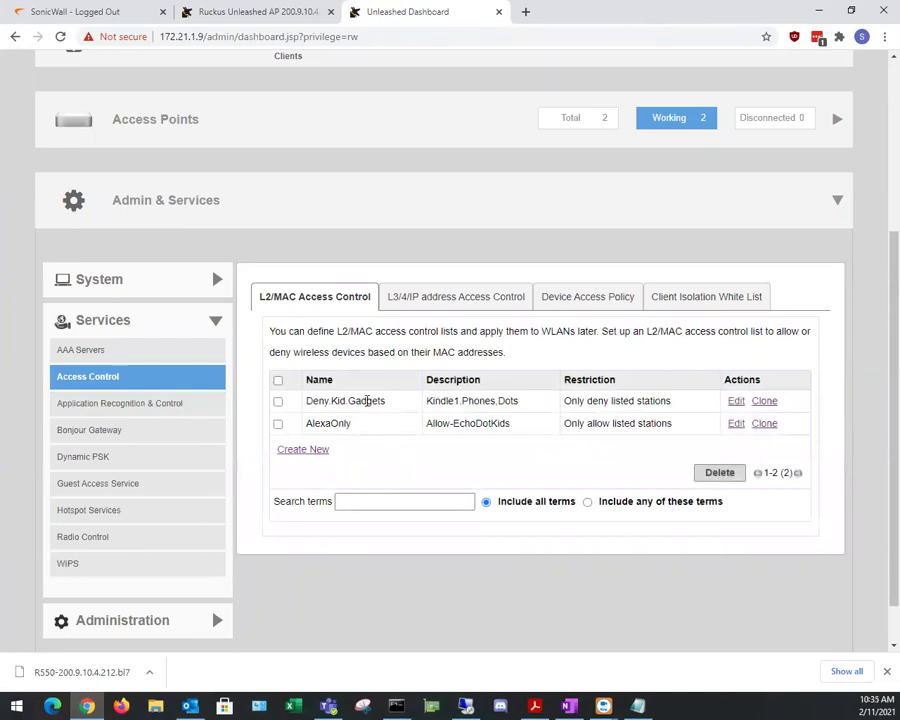
{"action": "left_click_drag", "start_coordinate": [312, 401], "coordinate": [373, 401]}
{"action": "left_click", "coordinate": [736, 401]}
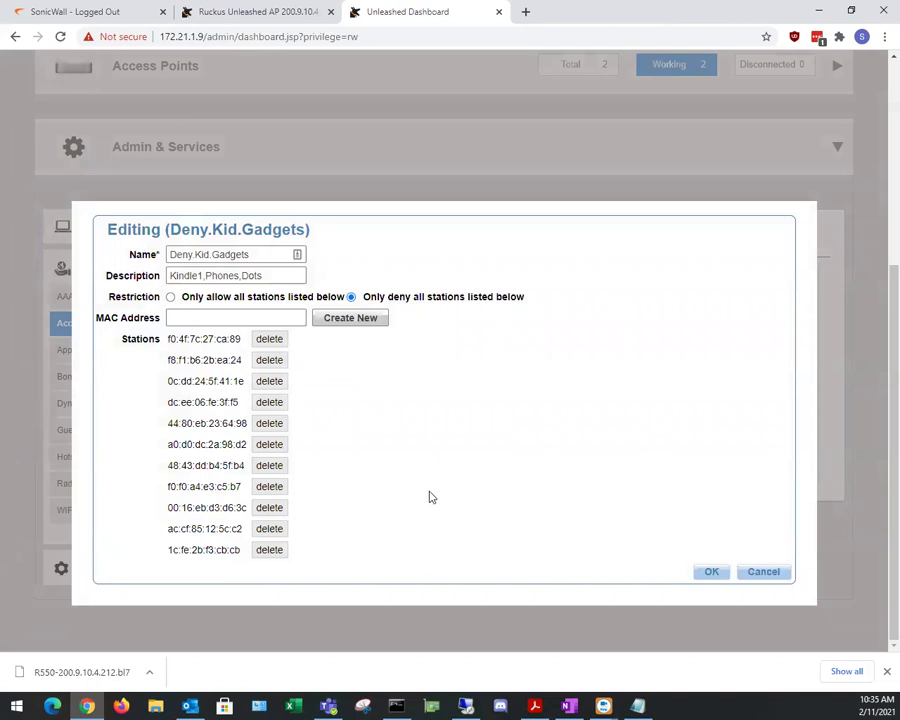
{"action": "left_click", "coordinate": [763, 572]}
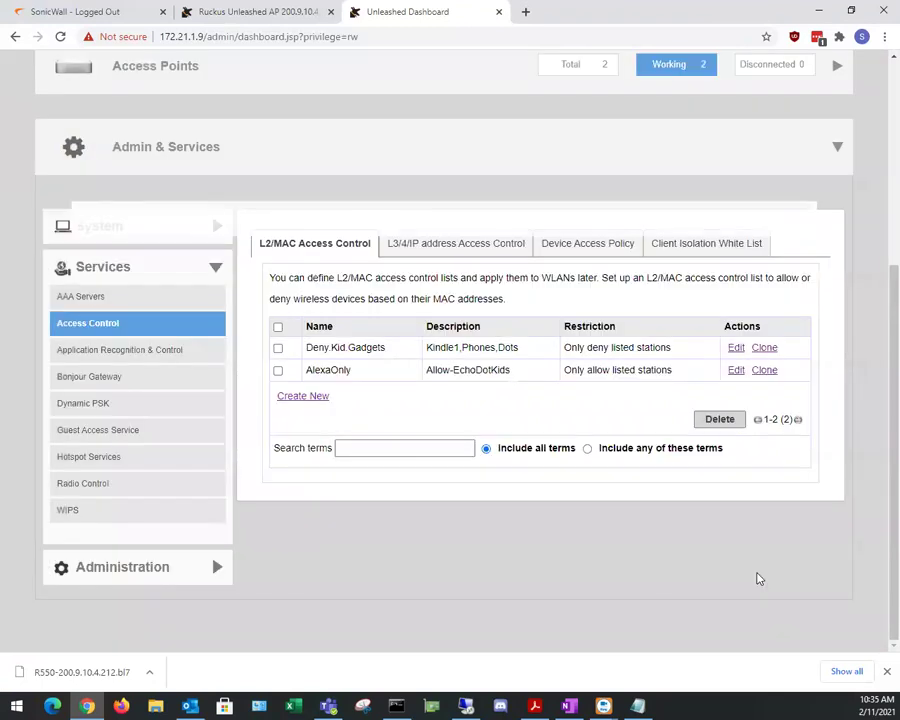
{"action": "left_click_drag", "start_coordinate": [311, 370], "coordinate": [346, 370]}
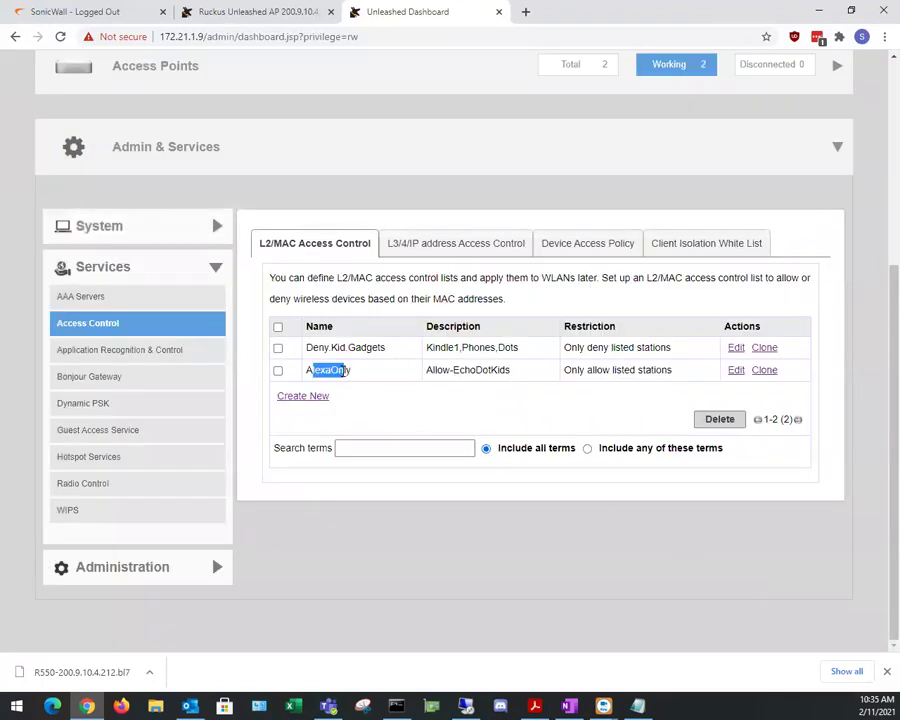
{"action": "left_click_drag", "start_coordinate": [437, 370], "coordinate": [501, 379]}
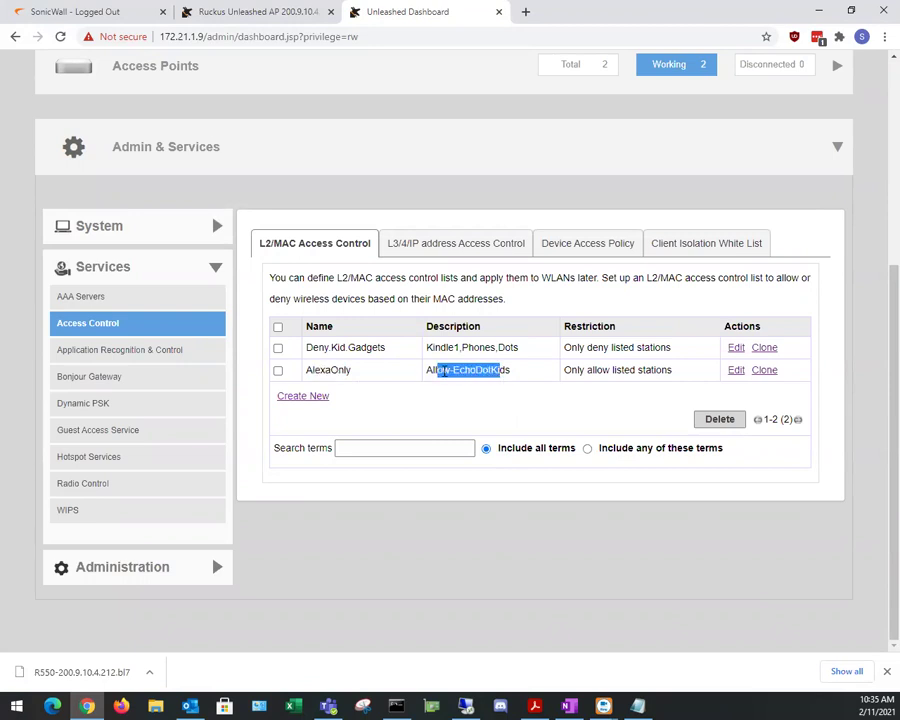
{"action": "scroll", "coordinate": [464, 434], "scroll_direction": "up", "scroll_amount": 1}
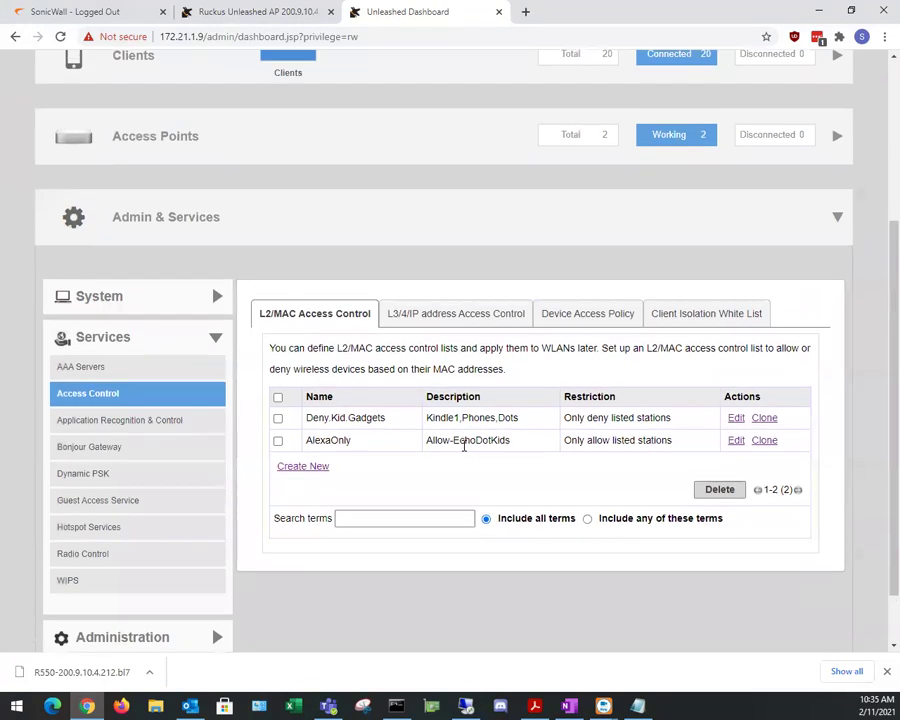
Step: Browse the L3/4/IP, Device Access Policy and empty Client Isolation White List tabs, cancelling a new entry
{"action": "left_click", "coordinate": [471, 314]}
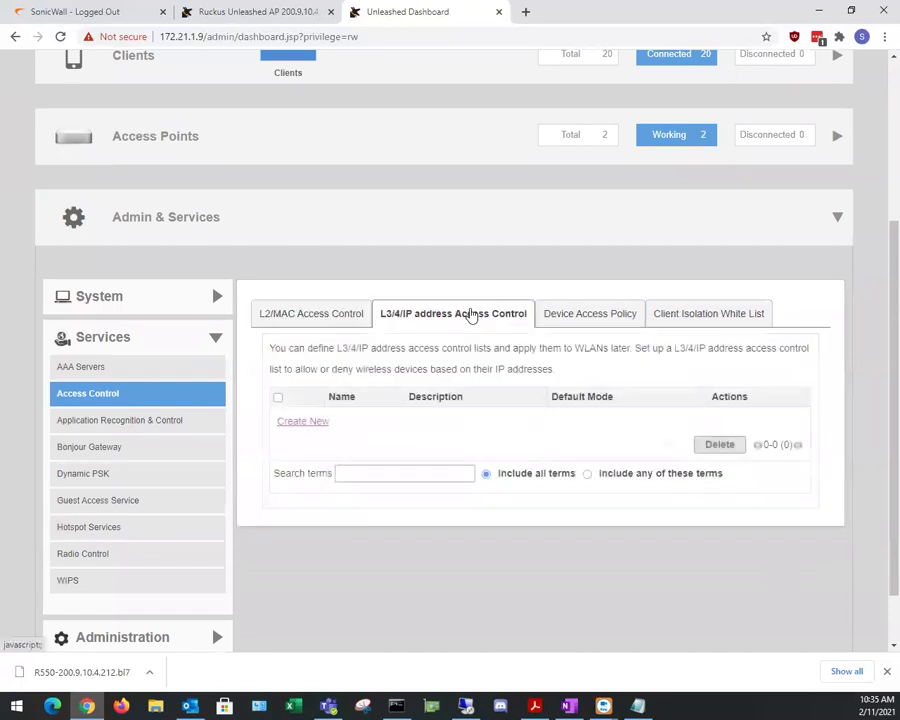
{"action": "left_click", "coordinate": [601, 316]}
{"action": "left_click", "coordinate": [684, 316]}
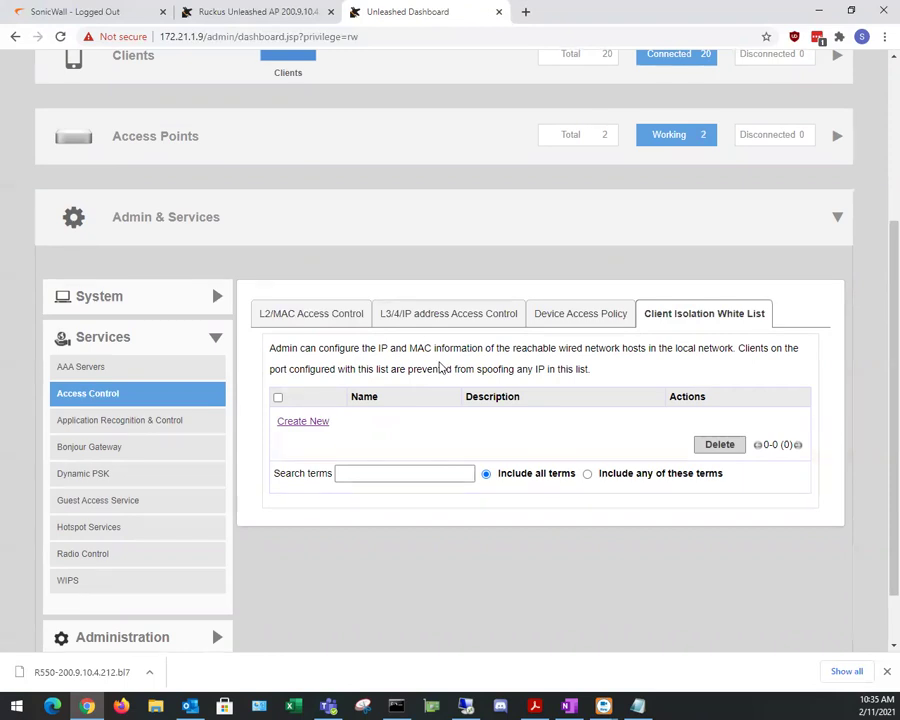
{"action": "left_click", "coordinate": [314, 424]}
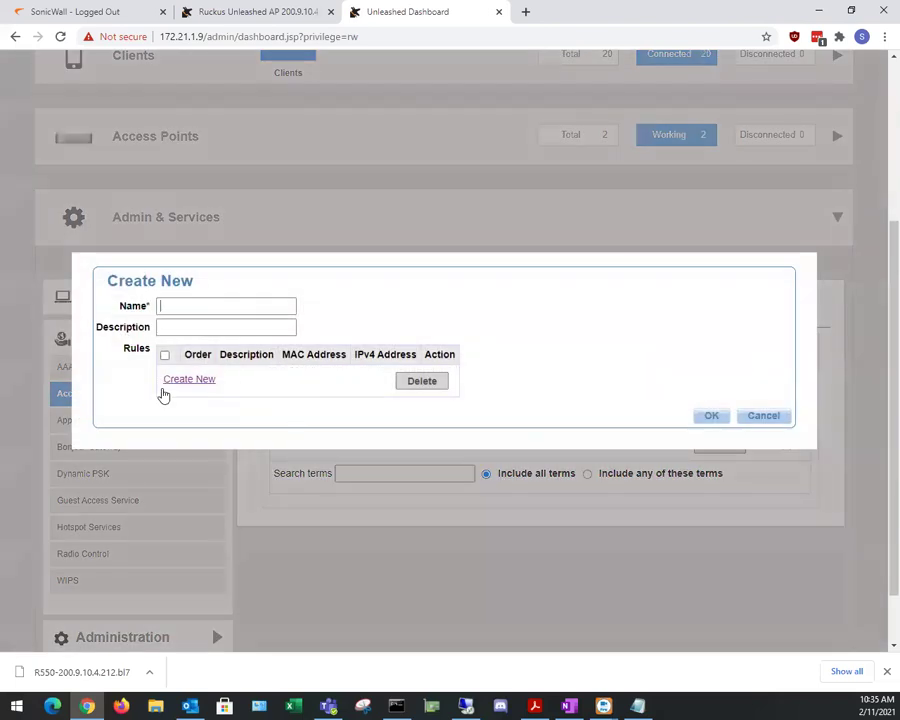
{"action": "left_click", "coordinate": [762, 417]}
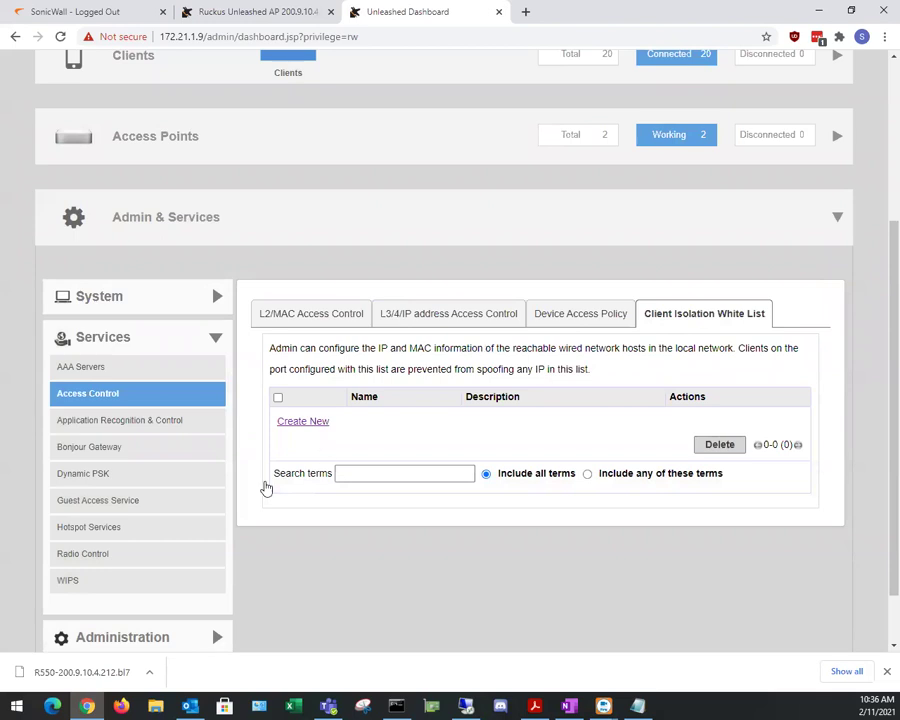
Step: Glance at Application Recognition & Control, then show Dynamic PSK batch generation: P_Kids, 5 keys
{"action": "left_click", "coordinate": [120, 421]}
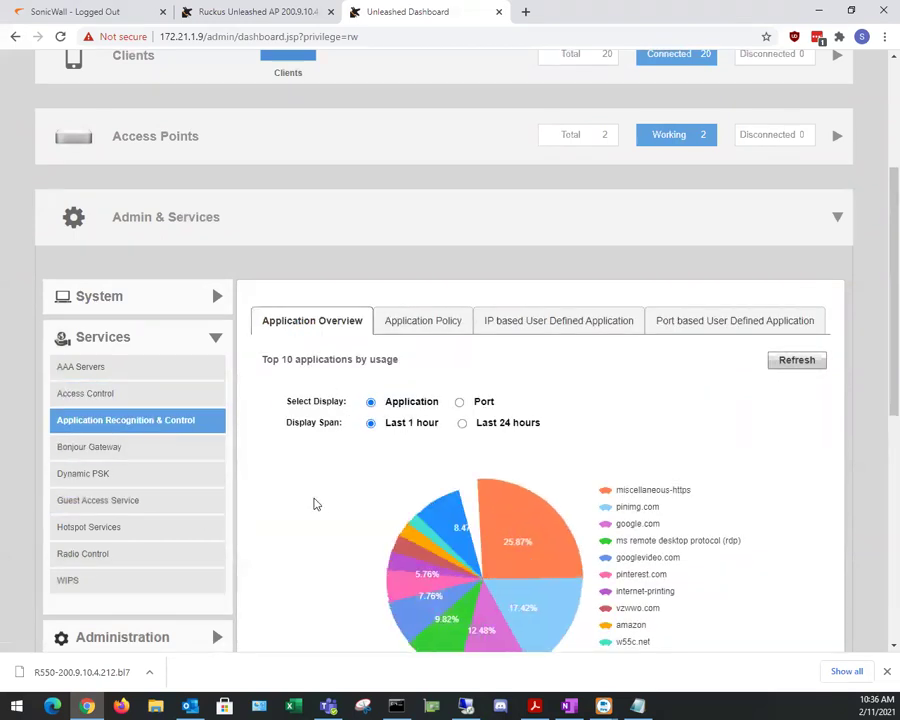
{"action": "scroll", "coordinate": [297, 494], "scroll_direction": "down", "scroll_amount": 5}
{"action": "scroll", "coordinate": [357, 381], "scroll_direction": "up", "scroll_amount": 5}
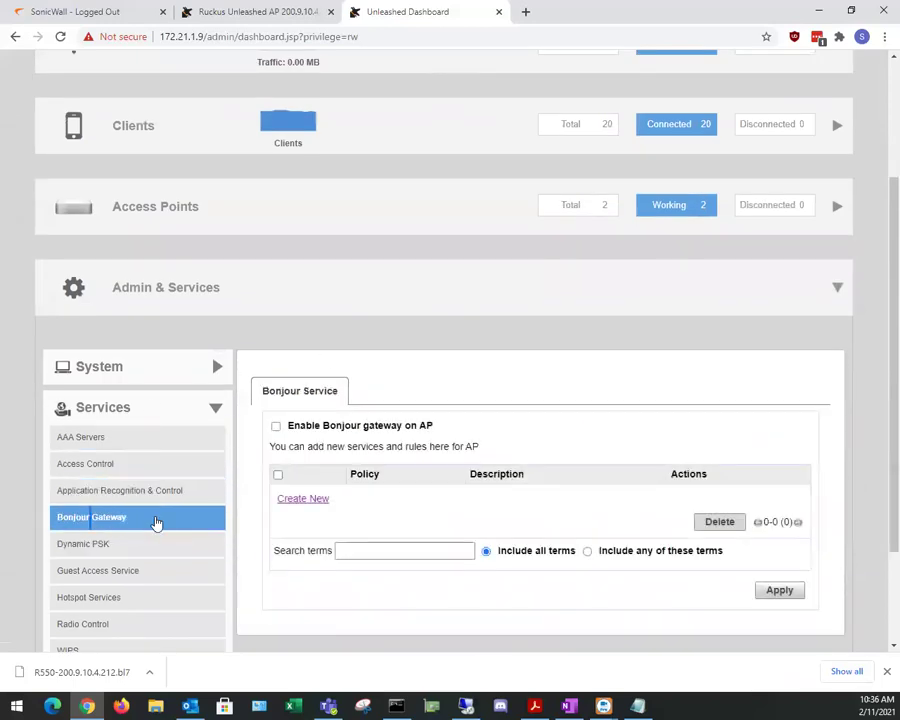
{"action": "left_click", "coordinate": [84, 548]}
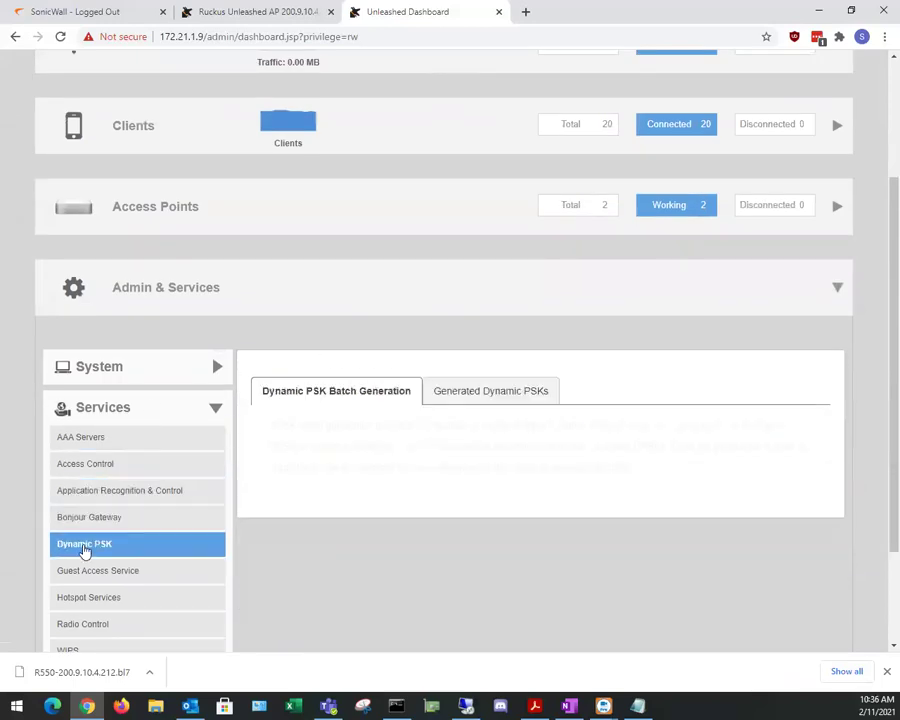
{"action": "scroll", "coordinate": [285, 498], "scroll_direction": "down", "scroll_amount": 2}
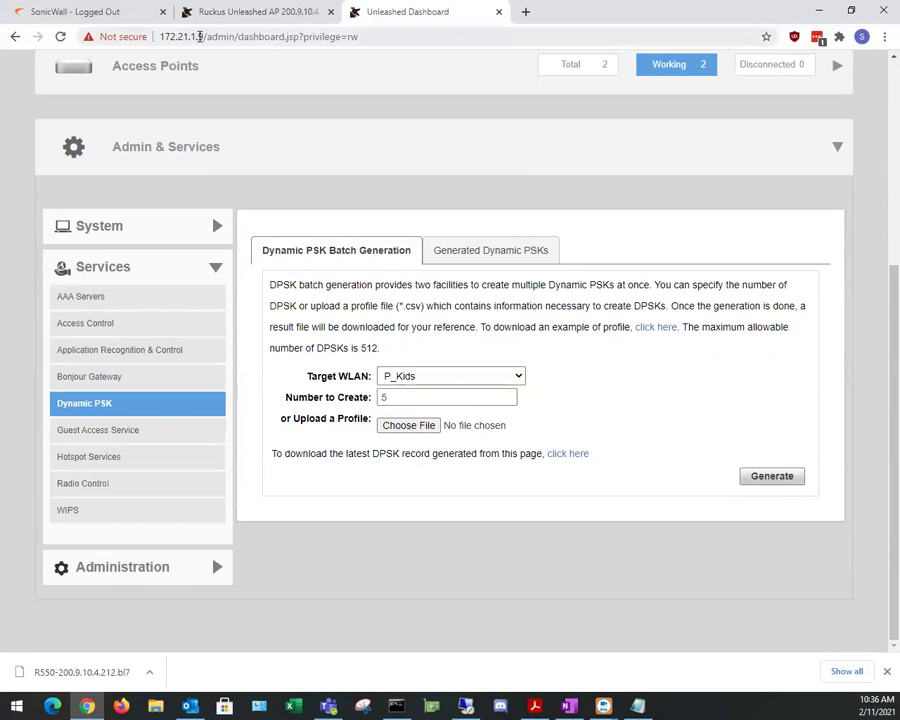
Step: On the second controller, check Dynamic PSK and its Generated Dynamic PSKs list
{"action": "left_click", "coordinate": [813, 8]}
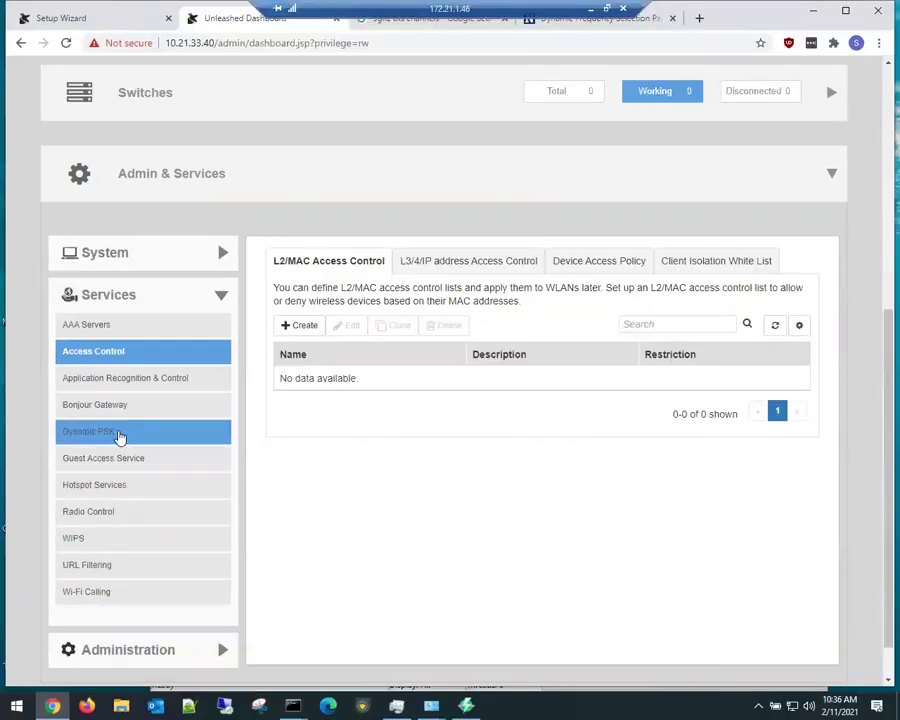
{"action": "left_click", "coordinate": [118, 432]}
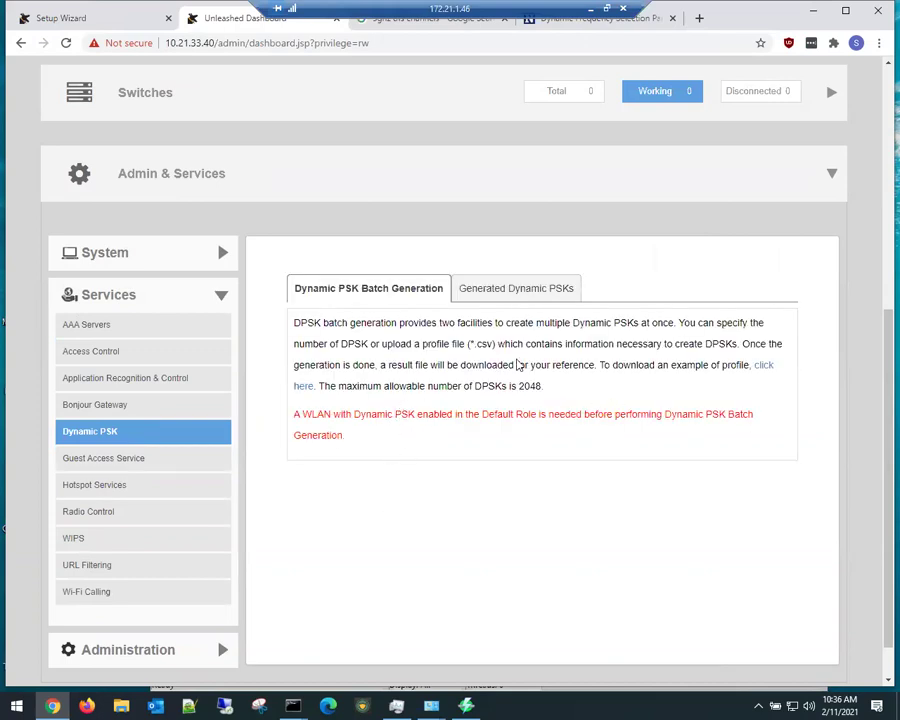
{"action": "left_click", "coordinate": [511, 289]}
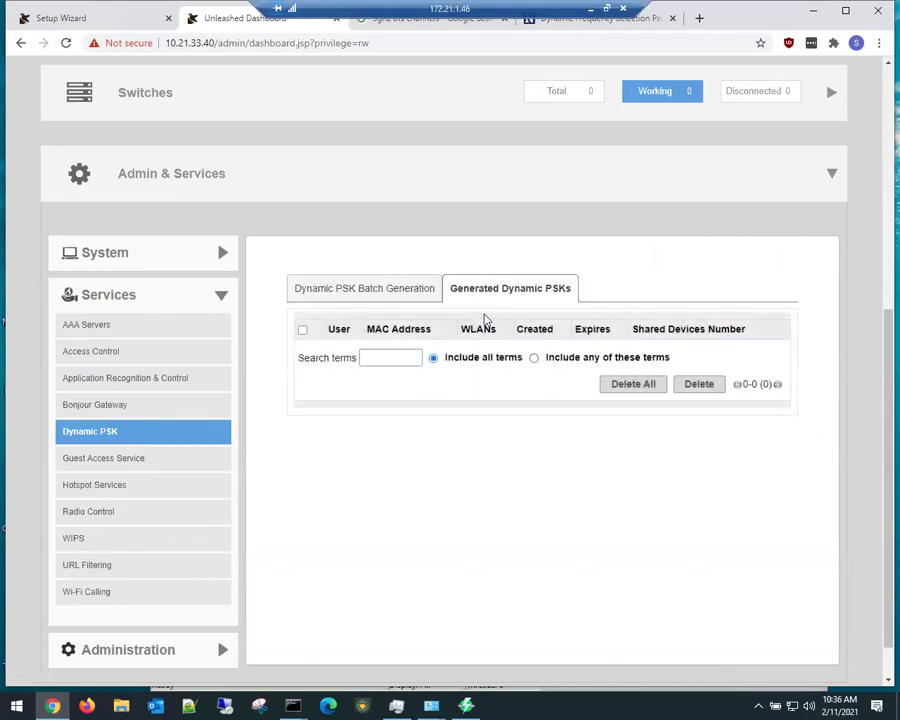
{"action": "left_click", "coordinate": [338, 292]}
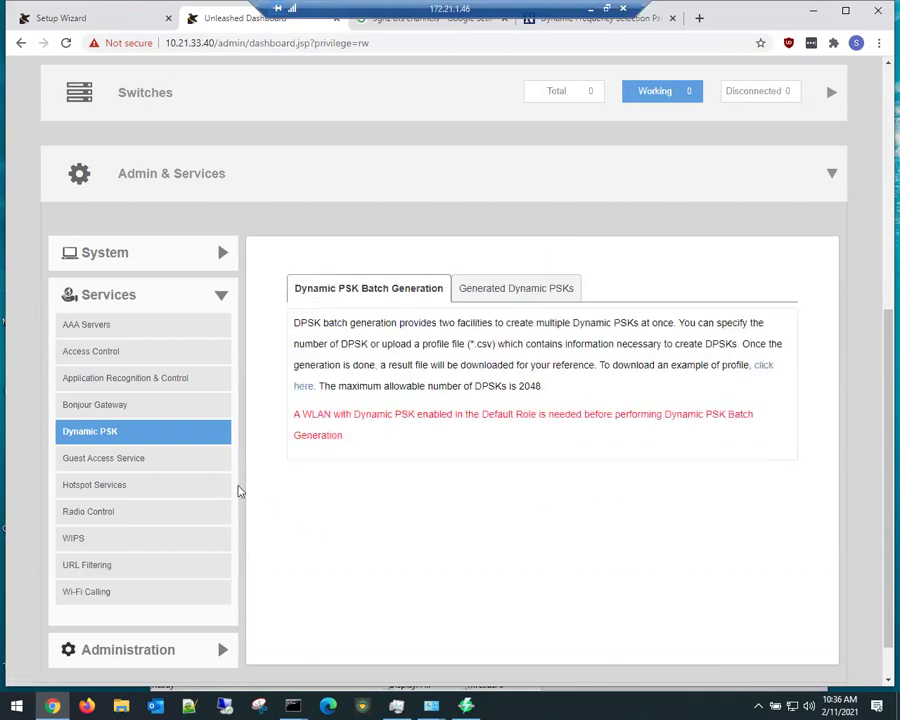
Step: Review Guest Access Service, with guest passes authenticated against the Local Database
{"action": "left_click", "coordinate": [138, 458]}
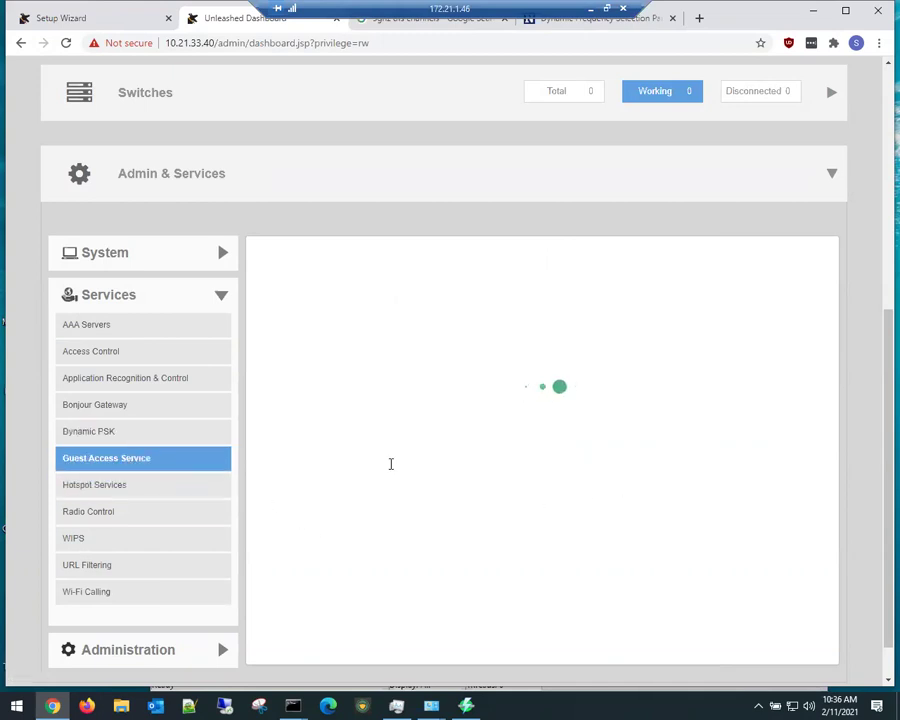
{"action": "scroll", "coordinate": [300, 505], "scroll_direction": "down", "scroll_amount": 2}
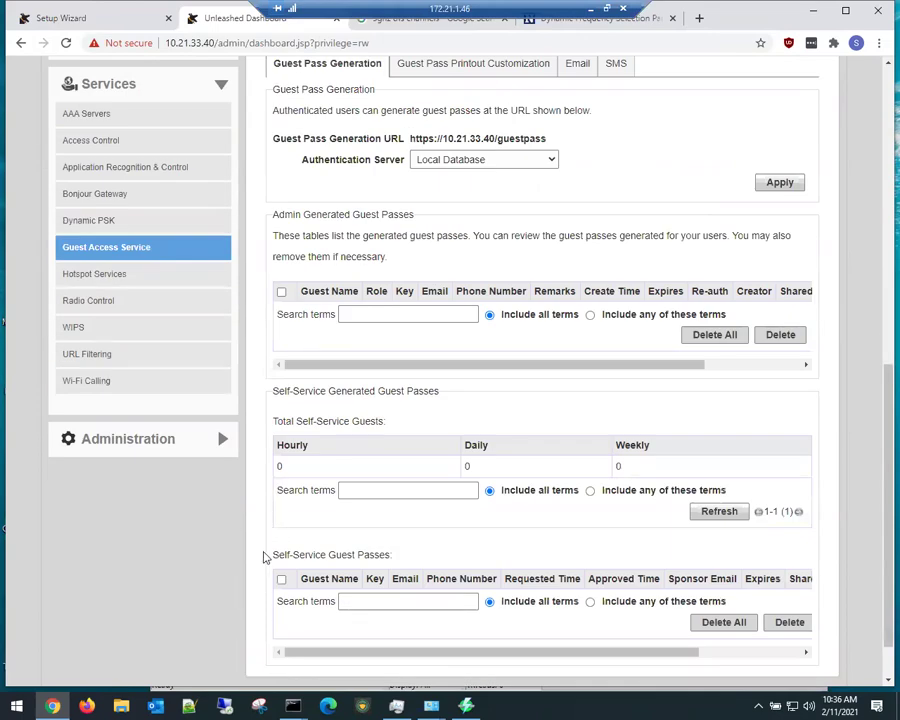
{"action": "scroll", "coordinate": [263, 550], "scroll_direction": "up", "scroll_amount": 4}
{"action": "scroll", "coordinate": [237, 545], "scroll_direction": "down", "scroll_amount": 2}
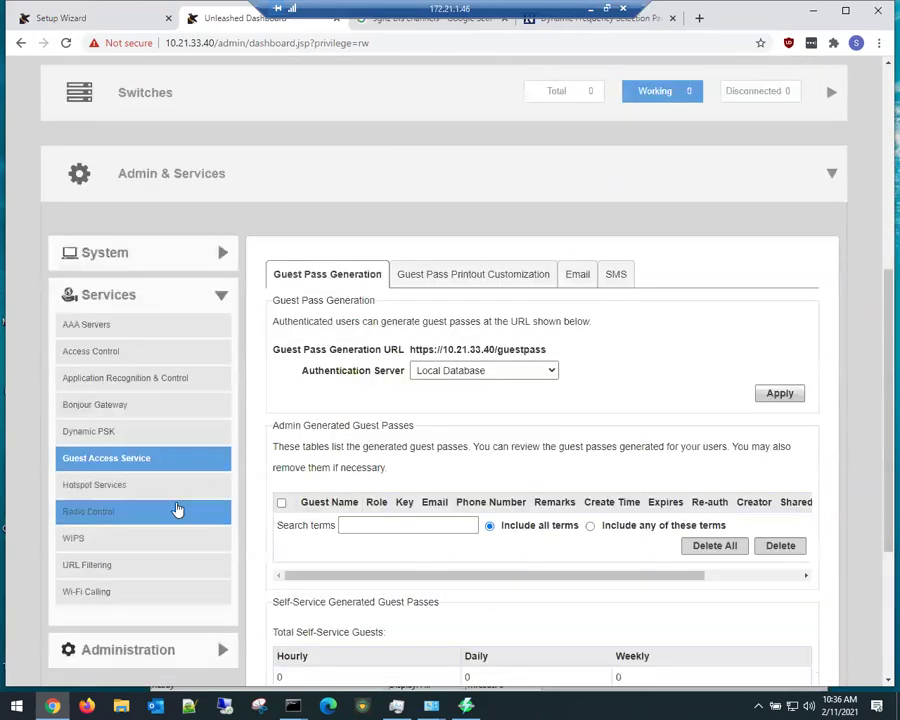
Step: In Radio Control, set both 2.4GHz and 5GHz channel adjustment to ChannelFly
{"action": "left_click", "coordinate": [127, 516]}
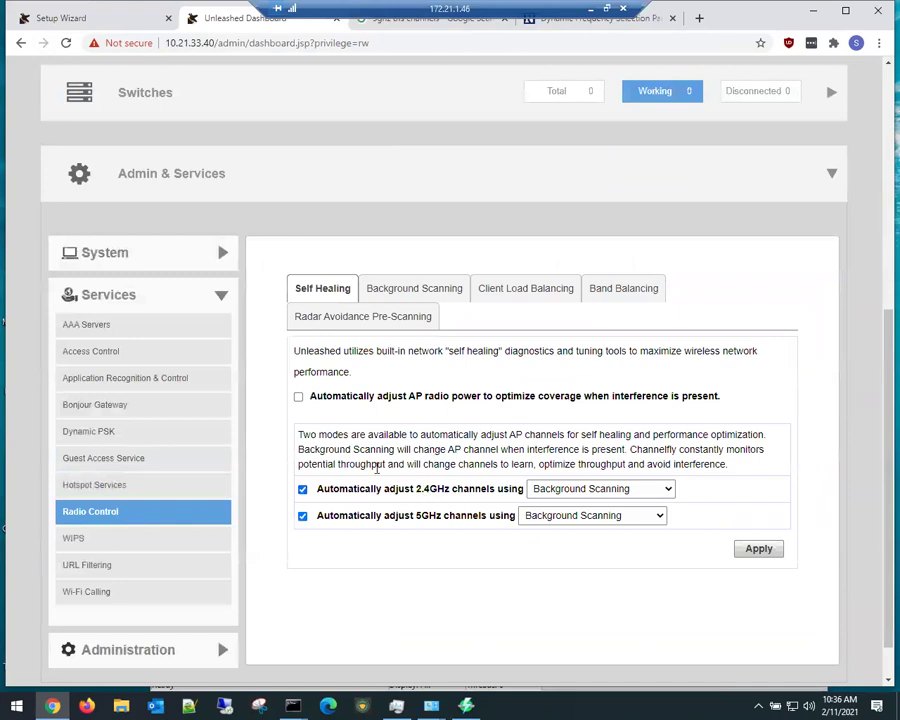
{"action": "left_click", "coordinate": [604, 488]}
{"action": "left_click", "coordinate": [587, 518]}
{"action": "left_click", "coordinate": [590, 516]}
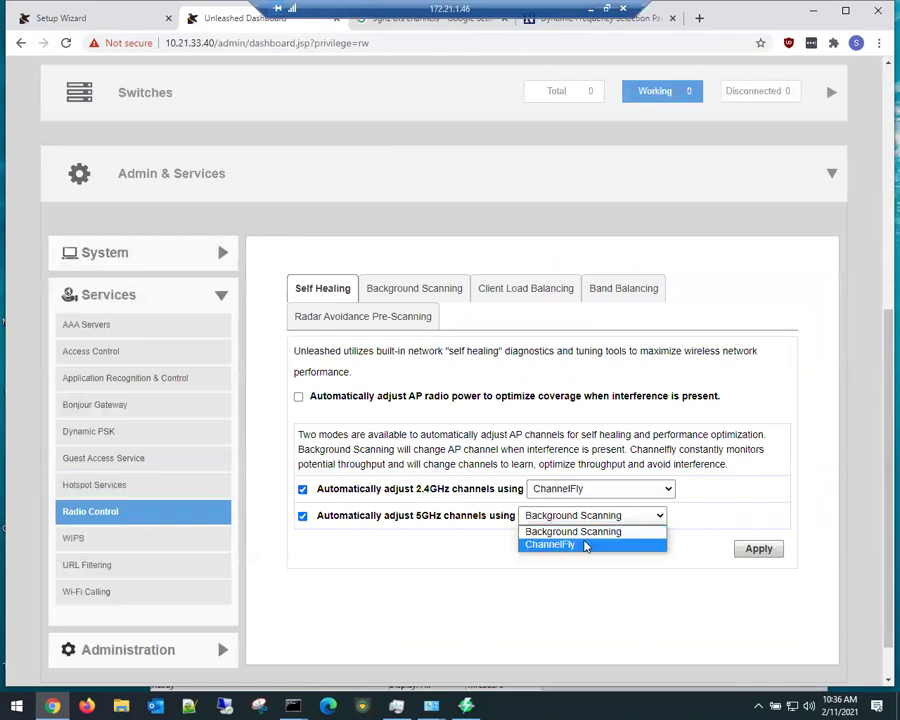
{"action": "left_click", "coordinate": [584, 542]}
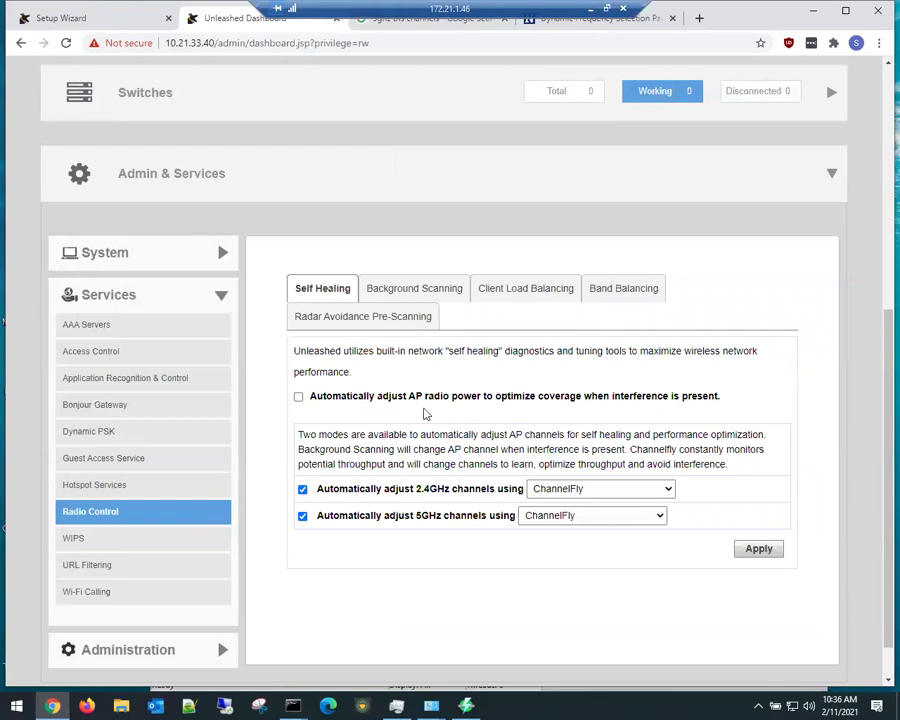
Step: Review Background Scanning, Client Load Balancing, Band Balancing and Radar Avoidance Pre-Scanning settings
{"action": "left_click", "coordinate": [404, 292]}
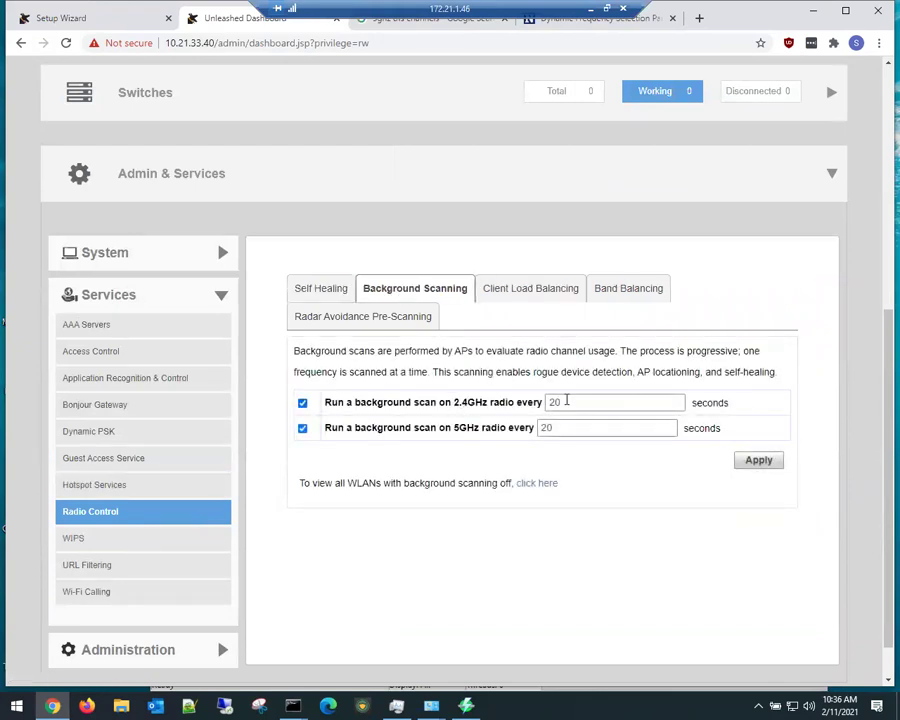
{"action": "left_click", "coordinate": [531, 290]}
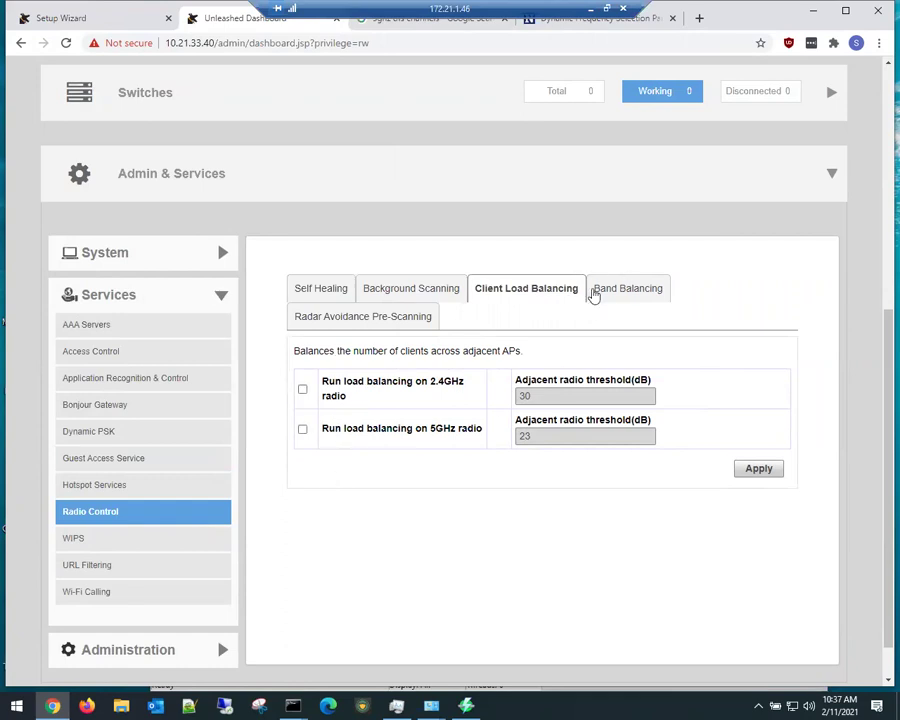
{"action": "left_click", "coordinate": [604, 294]}
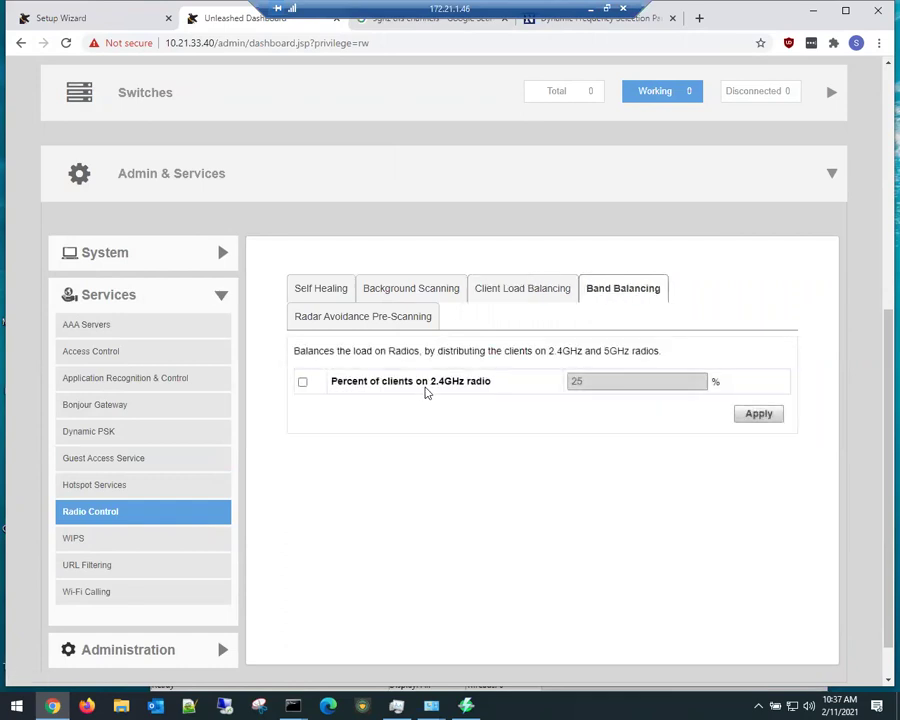
{"action": "left_click", "coordinate": [323, 318]}
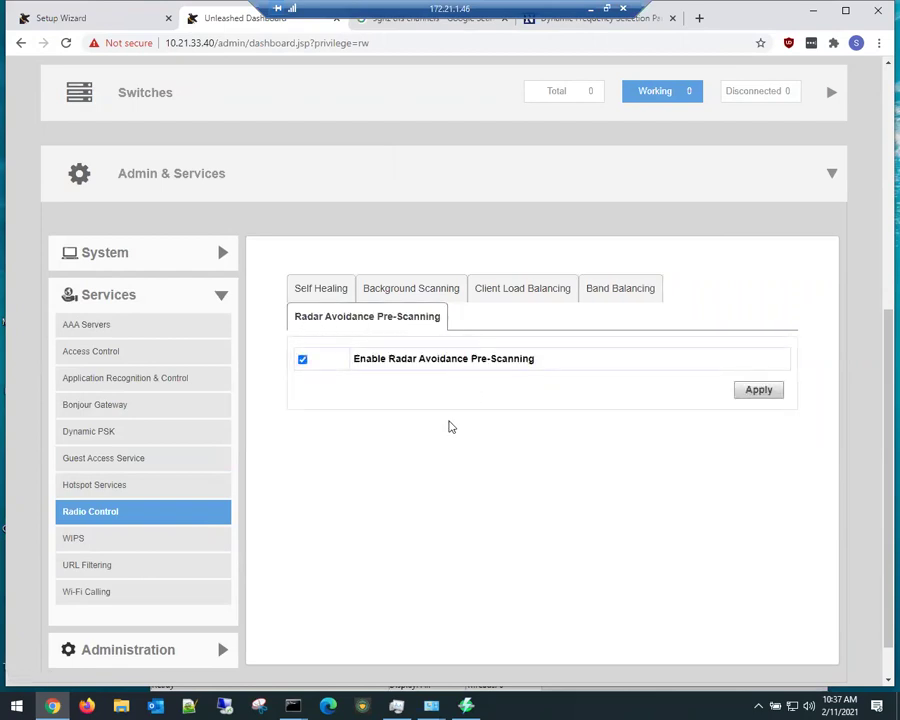
Step: Set WIPS to report only SSID-Spoofing and MAC-Spoofing rogues; check Rogue DHCP and Rogue Devices
{"action": "left_click", "coordinate": [125, 541]}
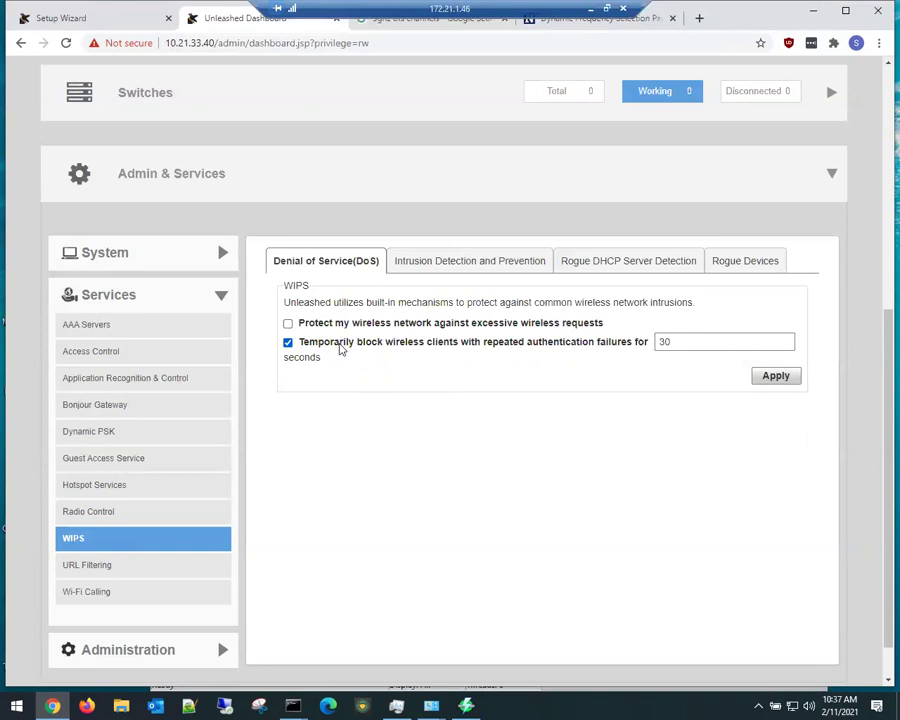
{"action": "left_click", "coordinate": [466, 264]}
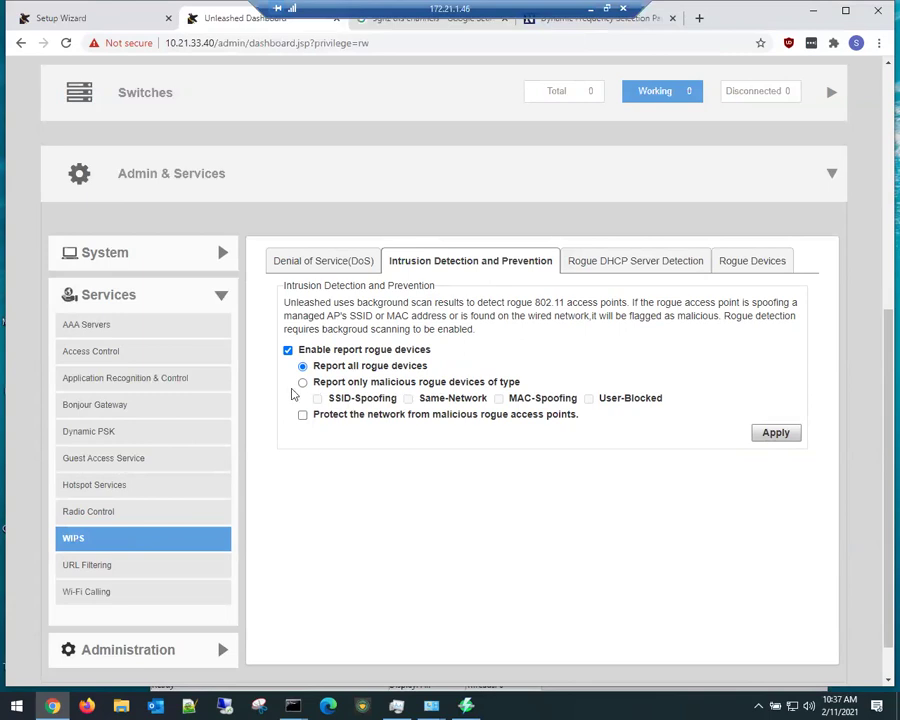
{"action": "left_click", "coordinate": [303, 383]}
{"action": "left_click", "coordinate": [499, 399]}
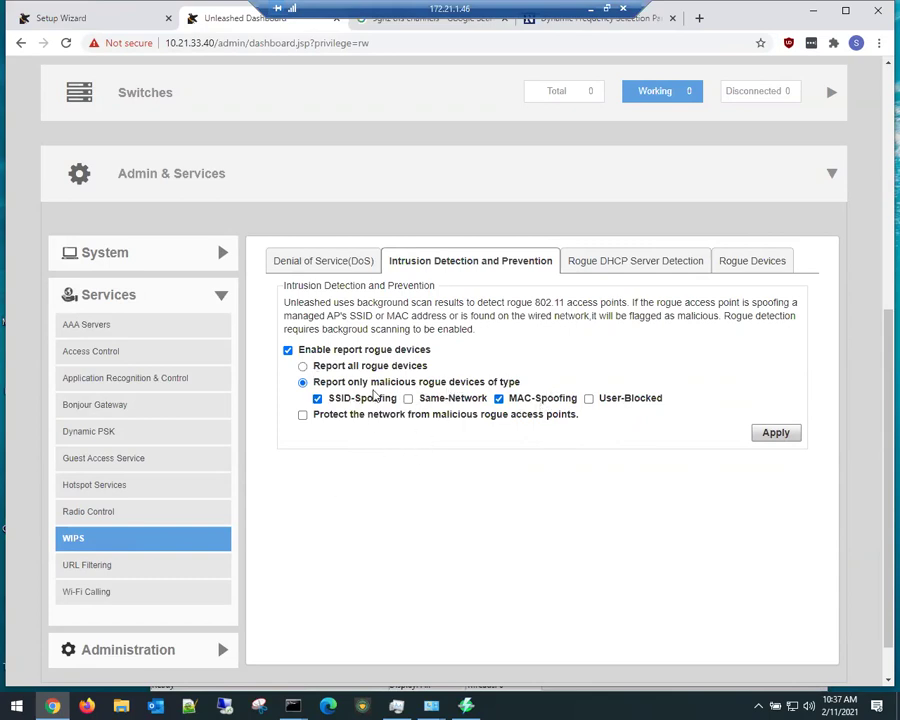
{"action": "left_click", "coordinate": [620, 268]}
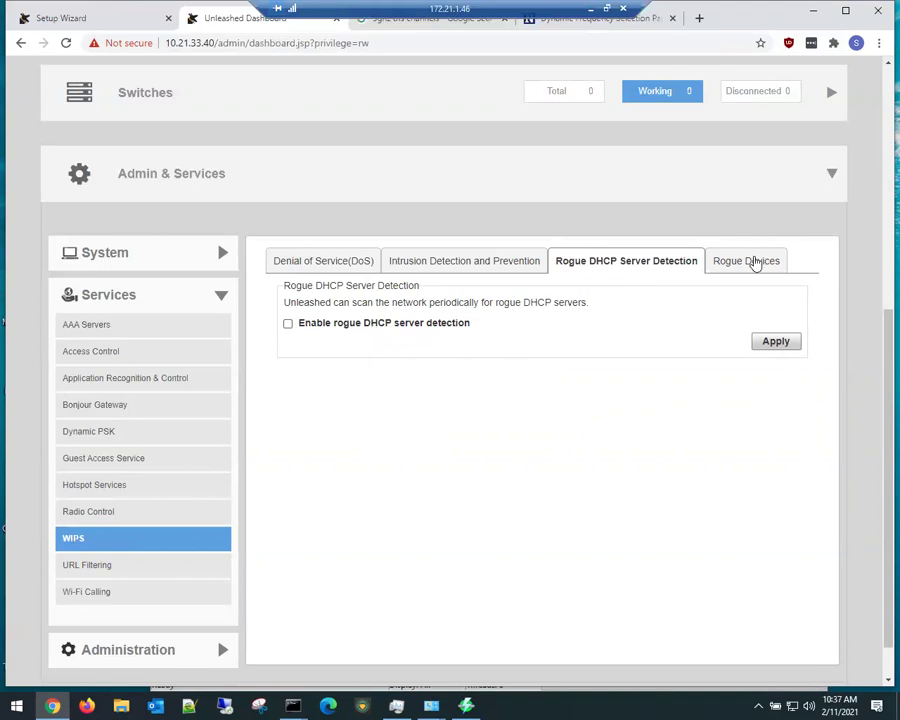
{"action": "left_click", "coordinate": [755, 261]}
Step: Browse the first page of active rogue devices, highlighting the R-600 SSID and total count
{"action": "left_click_drag", "start_coordinate": [446, 643], "coordinate": [681, 629]}
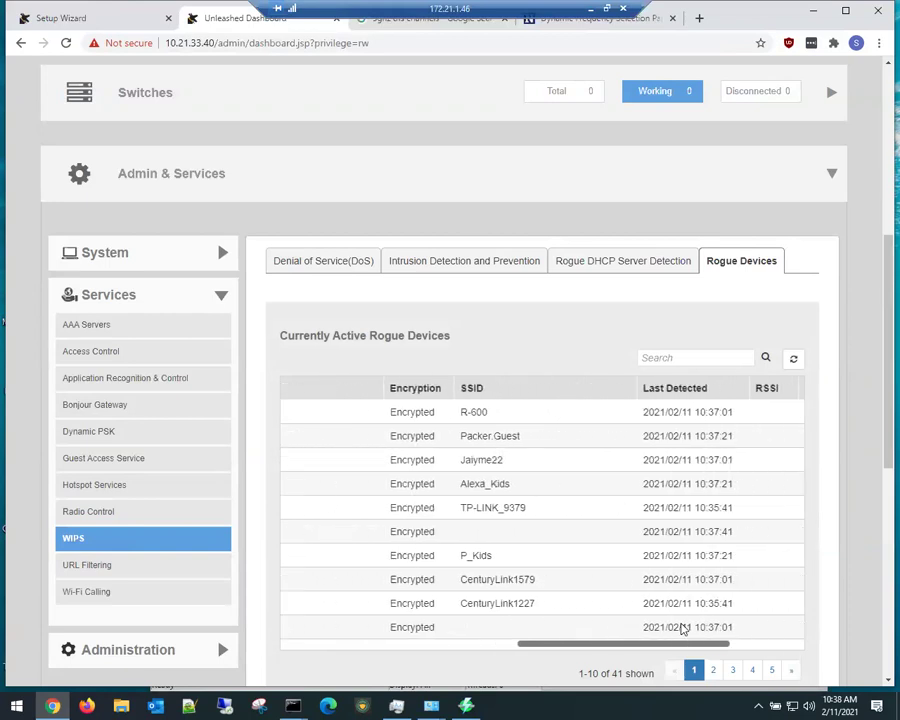
{"action": "double_click", "coordinate": [478, 412]}
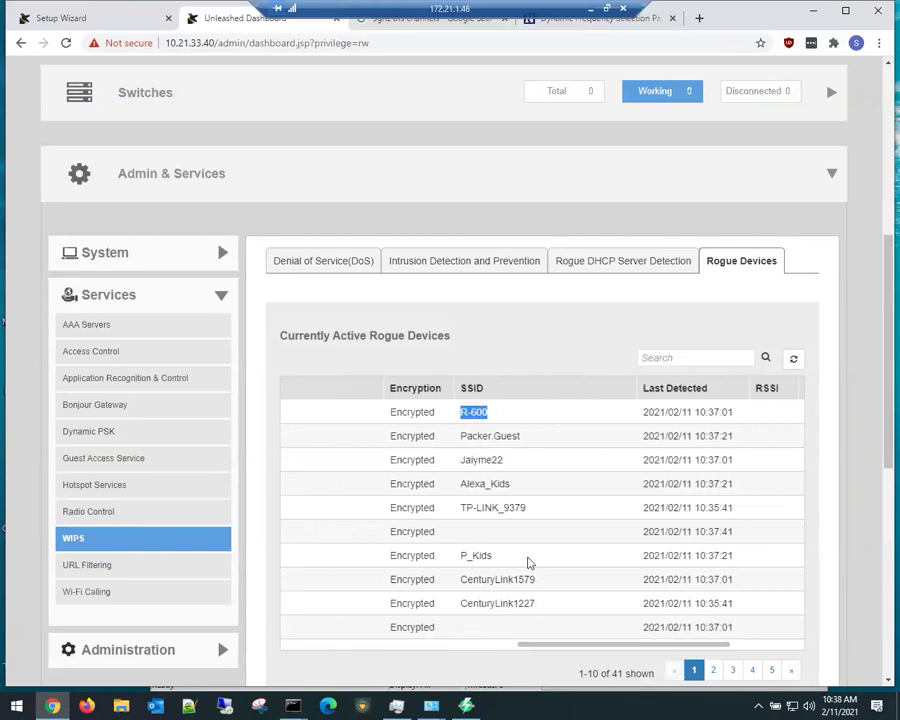
{"action": "scroll", "coordinate": [514, 533], "scroll_direction": "down", "scroll_amount": 2}
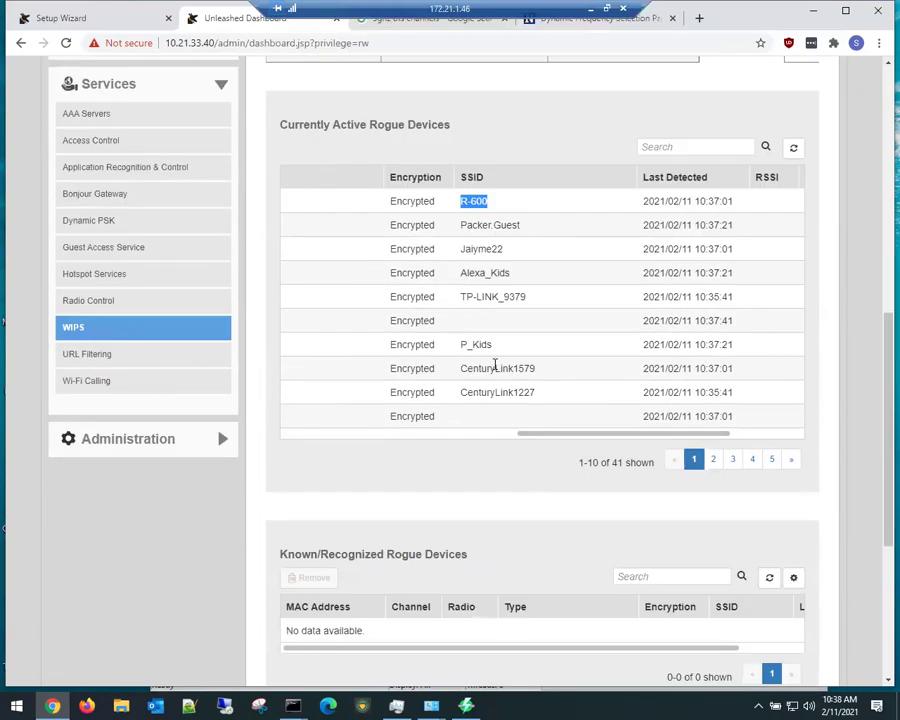
{"action": "double_click", "coordinate": [619, 463]}
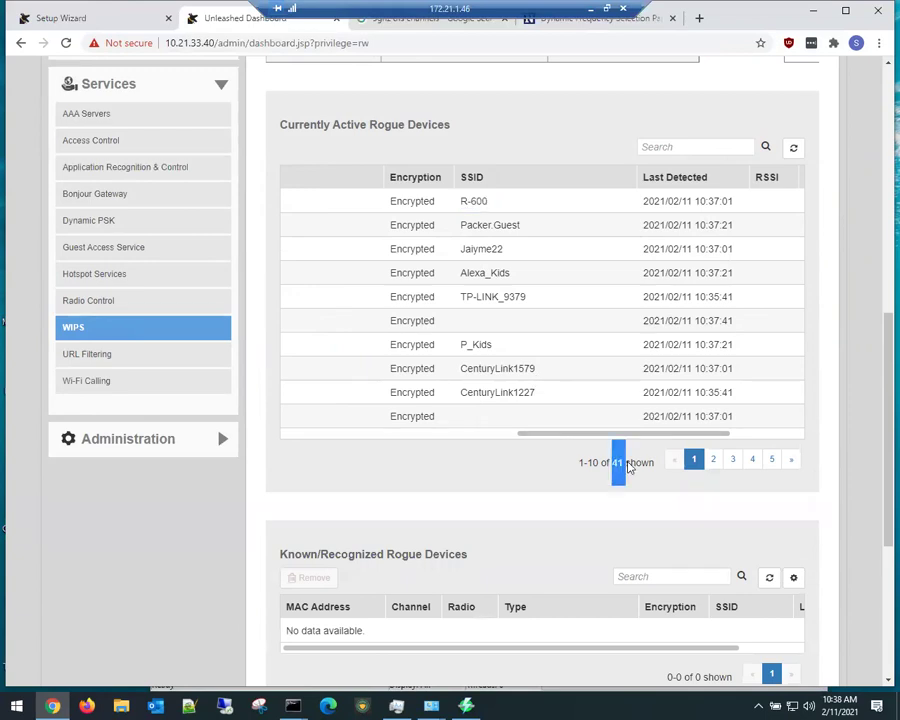
{"action": "scroll", "coordinate": [628, 468], "scroll_direction": "up", "scroll_amount": 1}
{"action": "scroll", "coordinate": [591, 345], "scroll_direction": "up", "scroll_amount": 3}
{"action": "scroll", "coordinate": [664, 482], "scroll_direction": "down", "scroll_amount": 4}
Step: Go to rogue devices 11–20, expand the first entry, and highlight the CenturyLink3637 SSID
{"action": "left_click", "coordinate": [714, 533]}
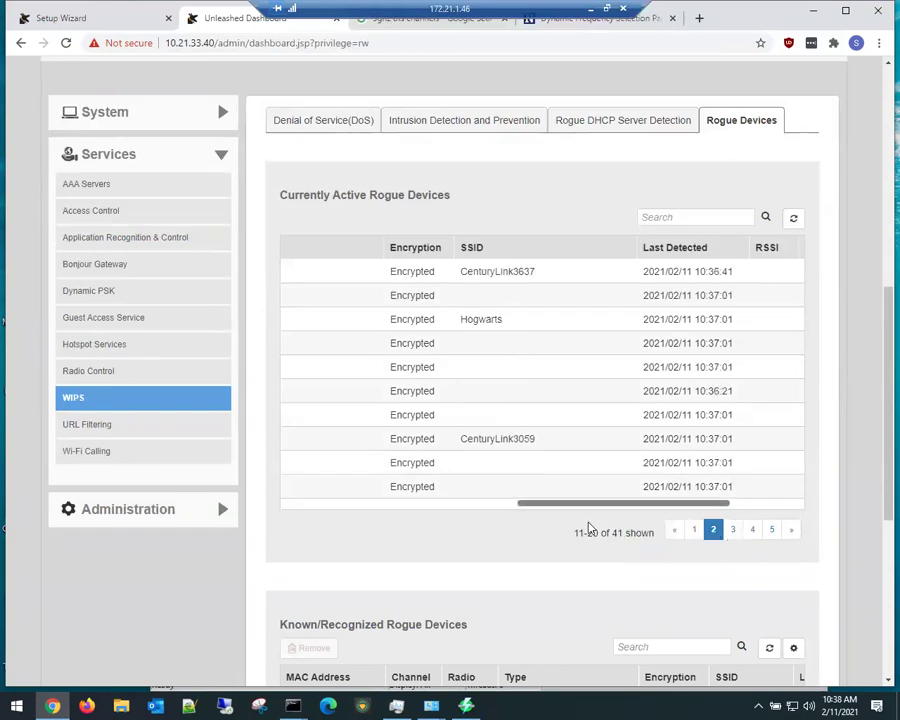
{"action": "left_click_drag", "start_coordinate": [624, 508], "coordinate": [374, 510]}
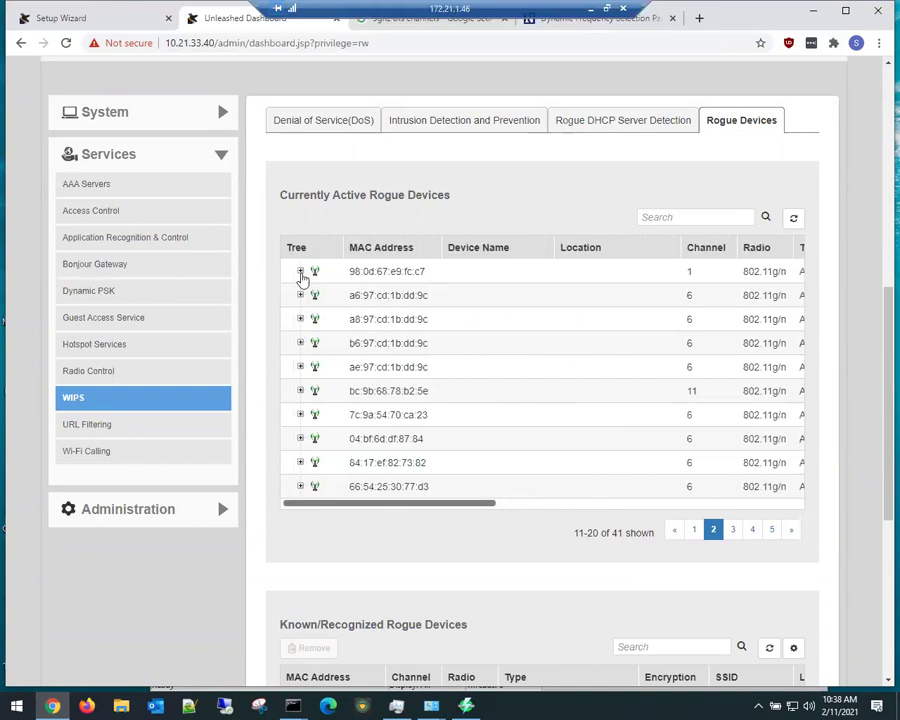
{"action": "left_click", "coordinate": [300, 272]}
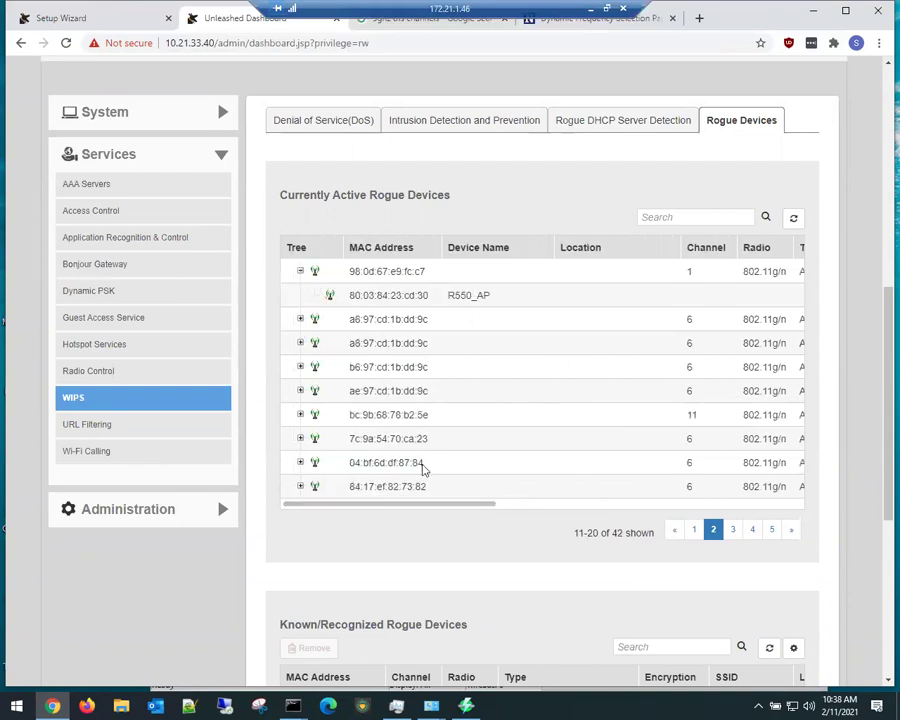
{"action": "left_click_drag", "start_coordinate": [408, 506], "coordinate": [652, 504]}
{"action": "left_click_drag", "start_coordinate": [477, 270], "coordinate": [551, 270]}
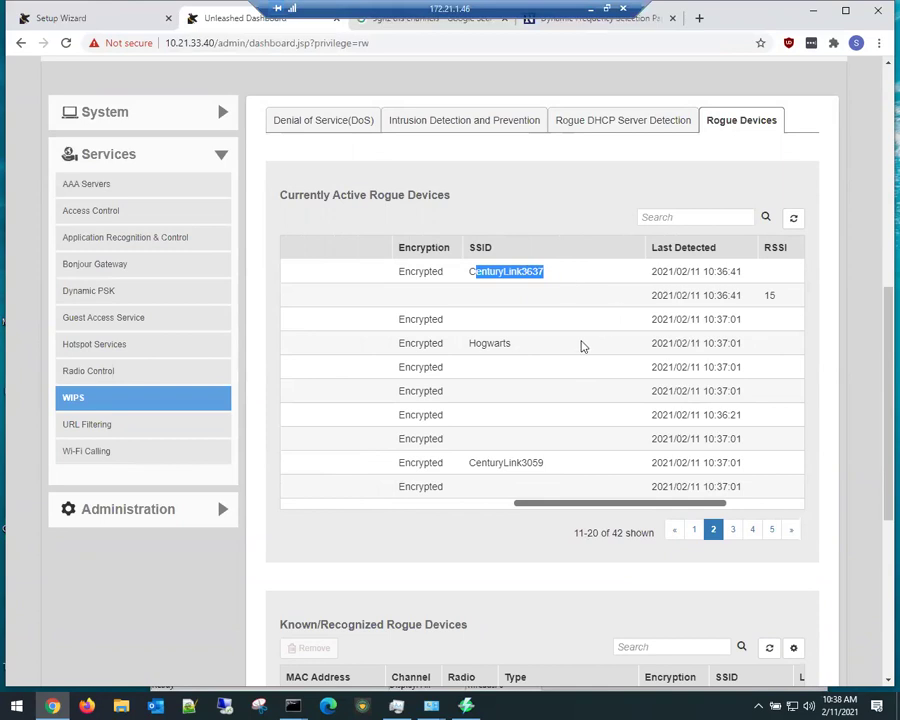
{"action": "left_click_drag", "start_coordinate": [558, 510], "coordinate": [651, 510]}
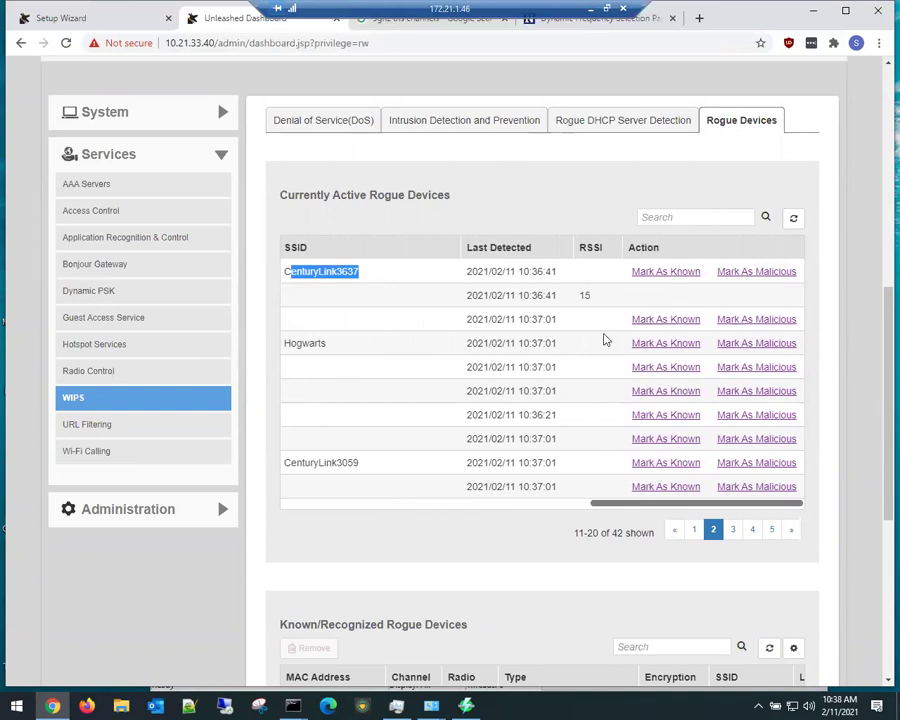
{"action": "scroll", "coordinate": [316, 563], "scroll_direction": "down", "scroll_amount": 2}
{"action": "scroll", "coordinate": [316, 563], "scroll_direction": "down", "scroll_amount": 3}
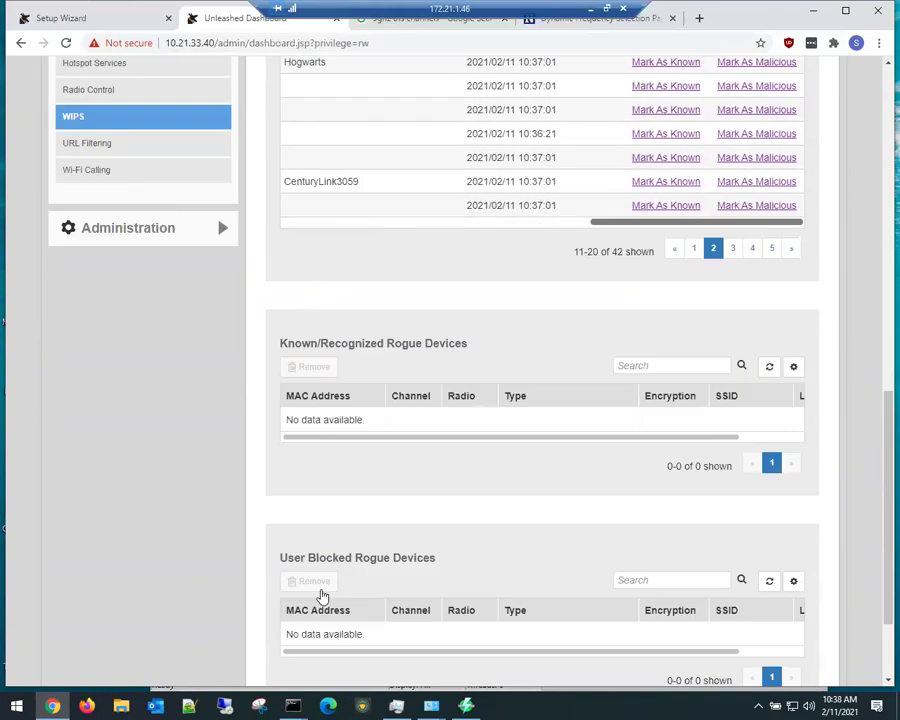
{"action": "scroll", "coordinate": [272, 540], "scroll_direction": "up", "scroll_amount": 5}
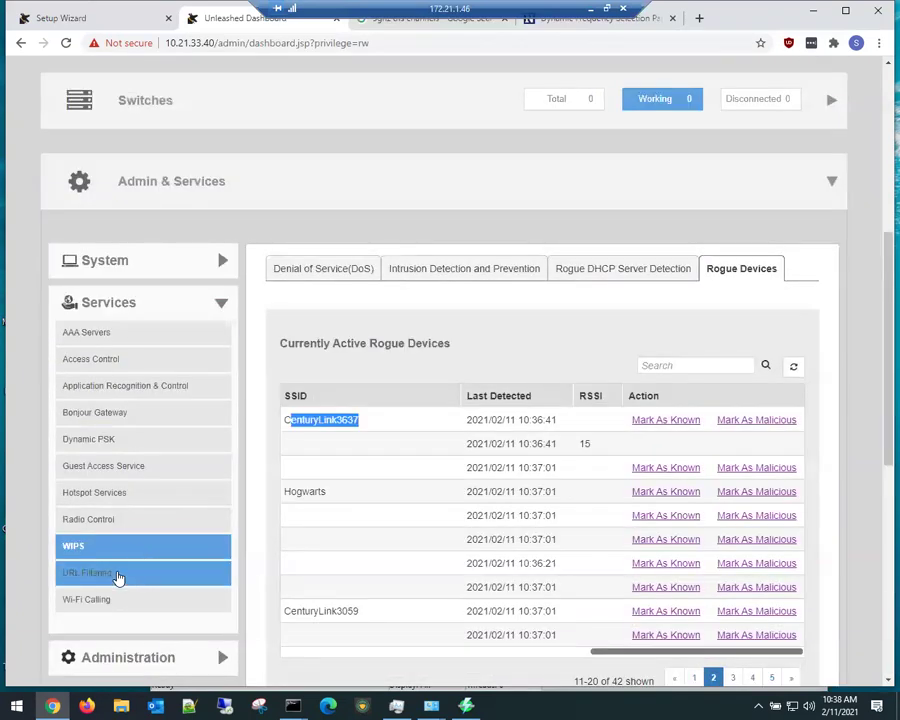
Step: Look over the Wi-Fi Calling service and its Profiles list
{"action": "left_click", "coordinate": [110, 601]}
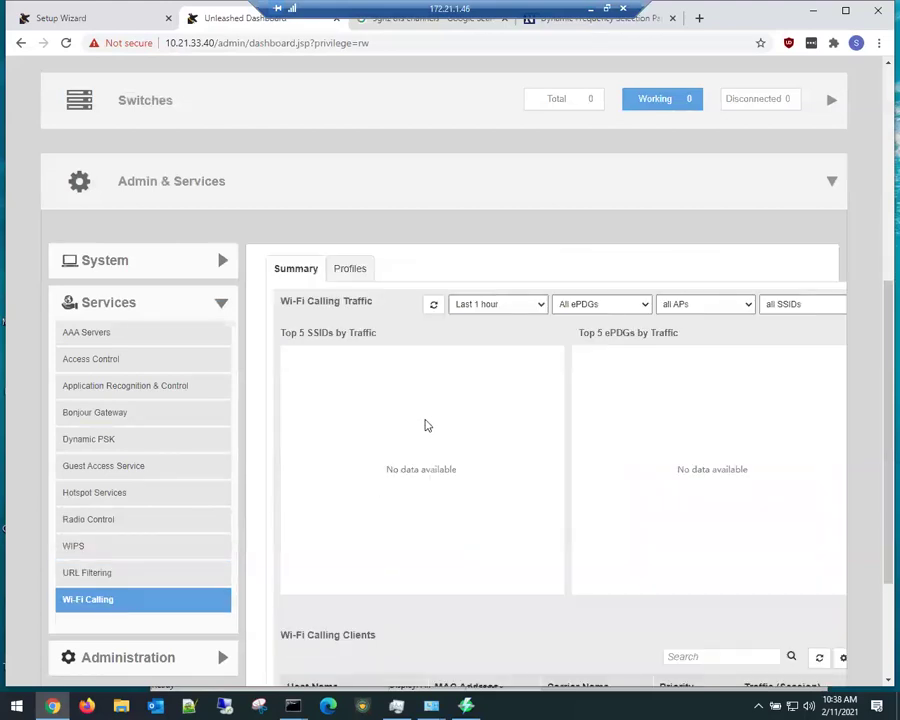
{"action": "left_click", "coordinate": [355, 275]}
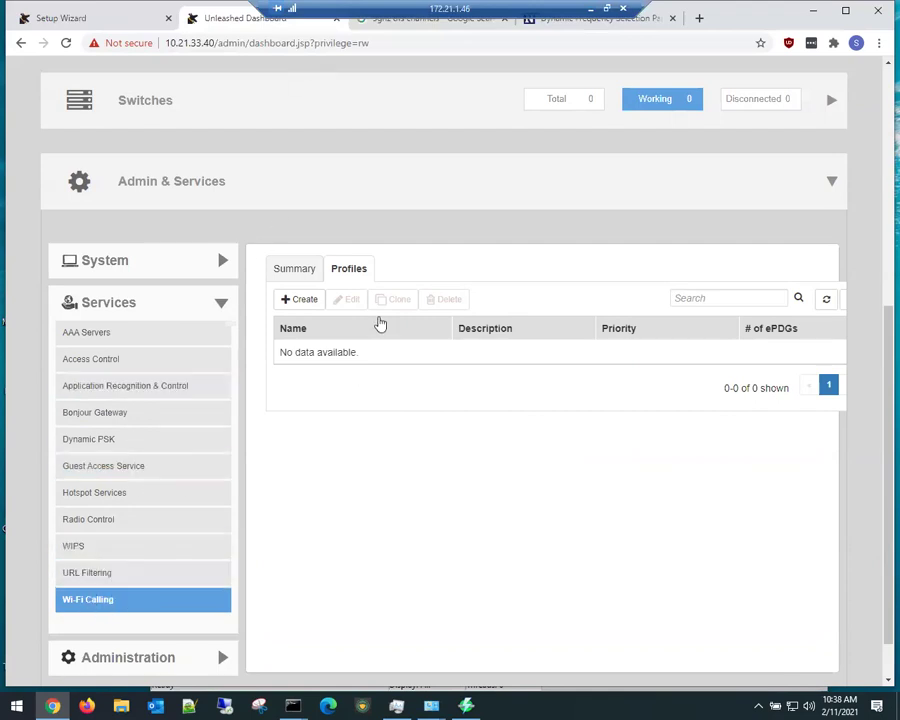
{"action": "scroll", "coordinate": [140, 540], "scroll_direction": "down", "scroll_amount": 1}
Step: Under Administration, view Backup & Restore, then load the firmware Upgrade page
{"action": "left_click", "coordinate": [98, 604]}
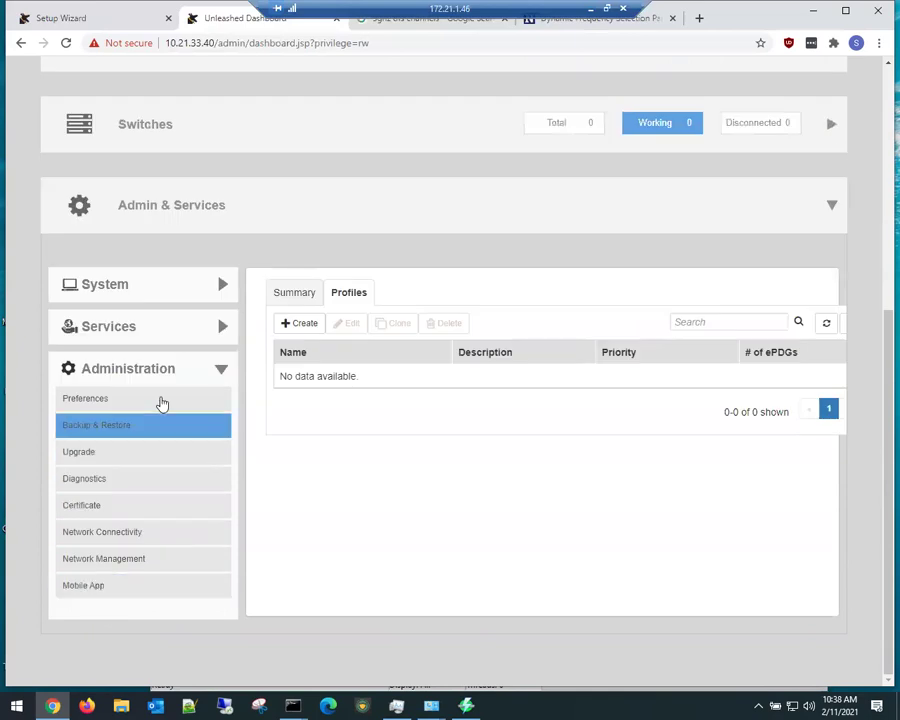
{"action": "left_click", "coordinate": [124, 428]}
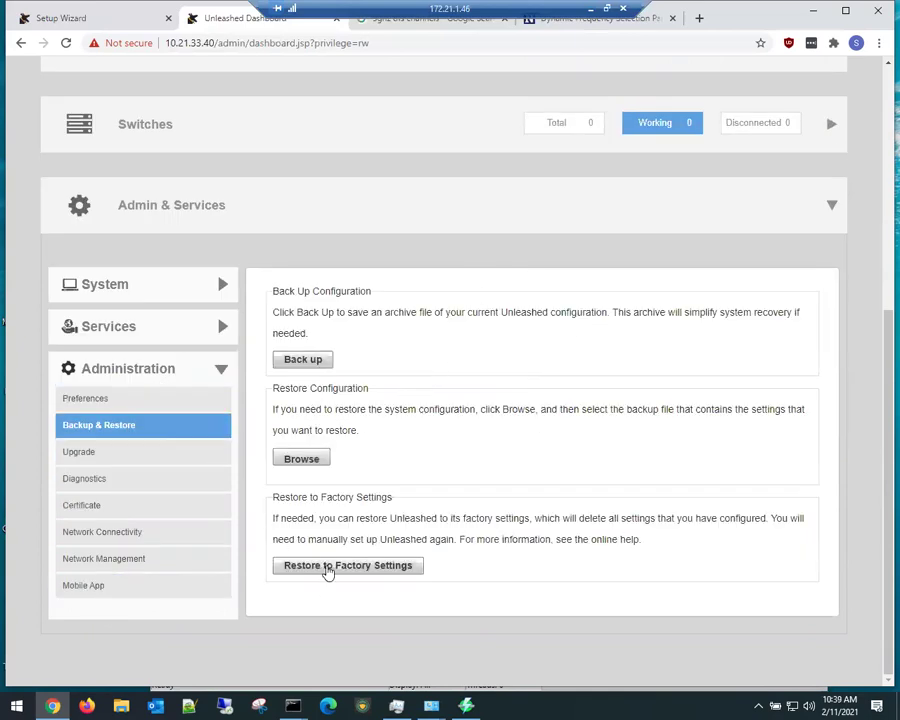
{"action": "left_click", "coordinate": [160, 453]}
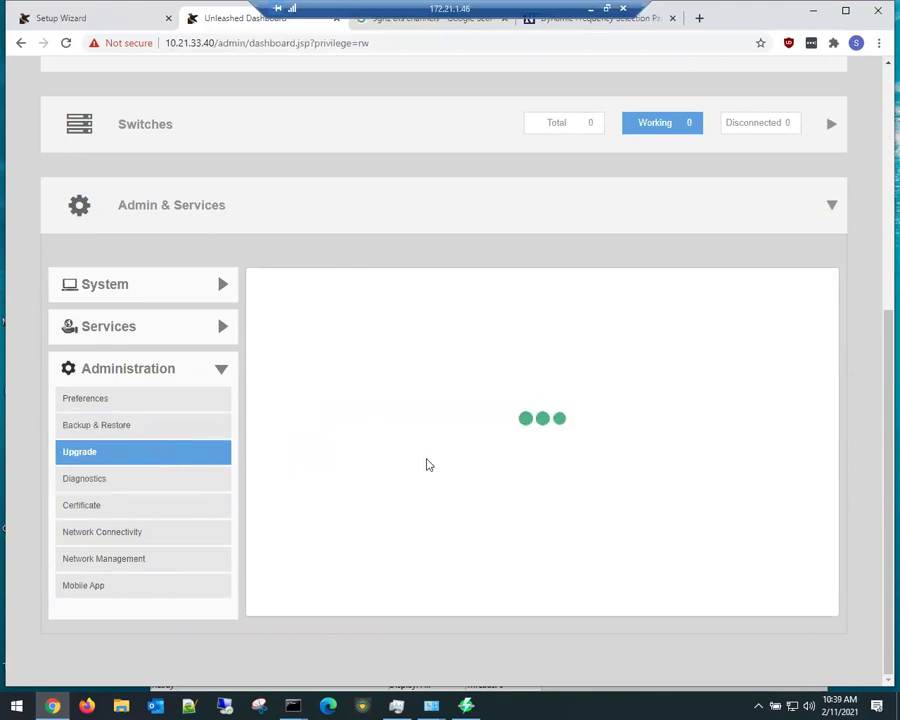
Step: Note current firmware 200.9.10.4.202 versus offered 200.9.10.4.212, then go to Diagnostics
{"action": "scroll", "coordinate": [429, 460], "scroll_direction": "down", "scroll_amount": 1}
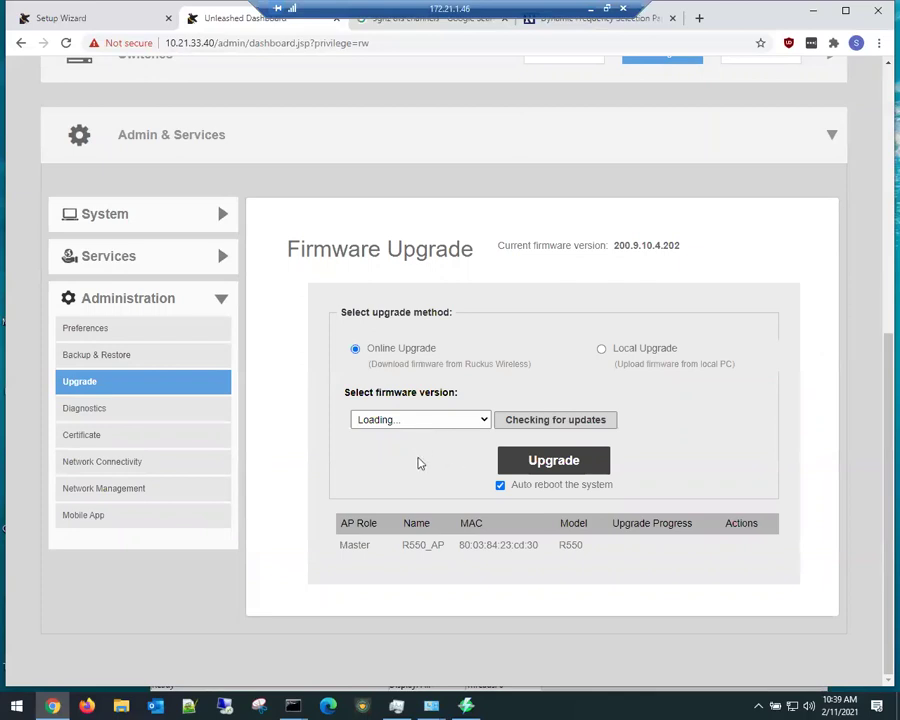
{"action": "left_click_drag", "start_coordinate": [661, 246], "coordinate": [676, 250]}
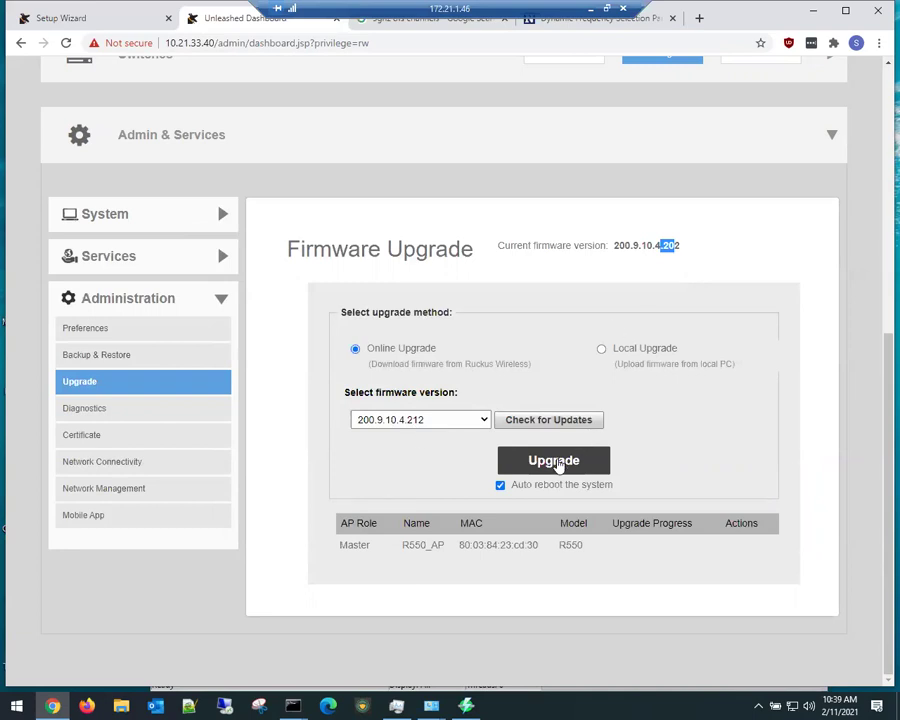
{"action": "left_click", "coordinate": [118, 412]}
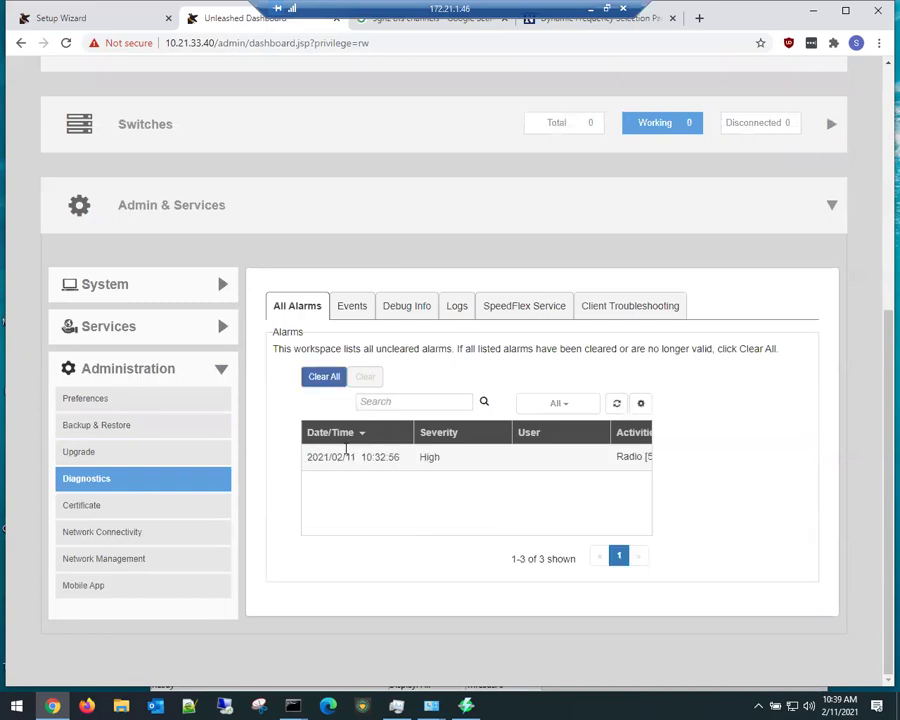
Step: Review Diagnostics Logs and Client Troubleshooting, then Certificate's Import Signed Certificate and Advanced Options
{"action": "left_click", "coordinate": [457, 310]}
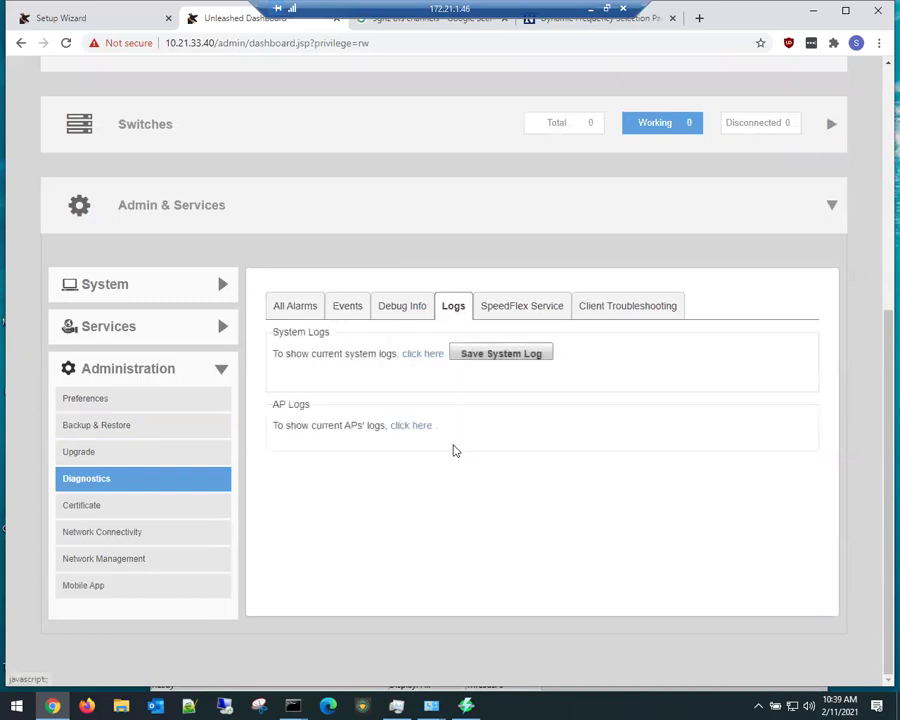
{"action": "left_click", "coordinate": [622, 310]}
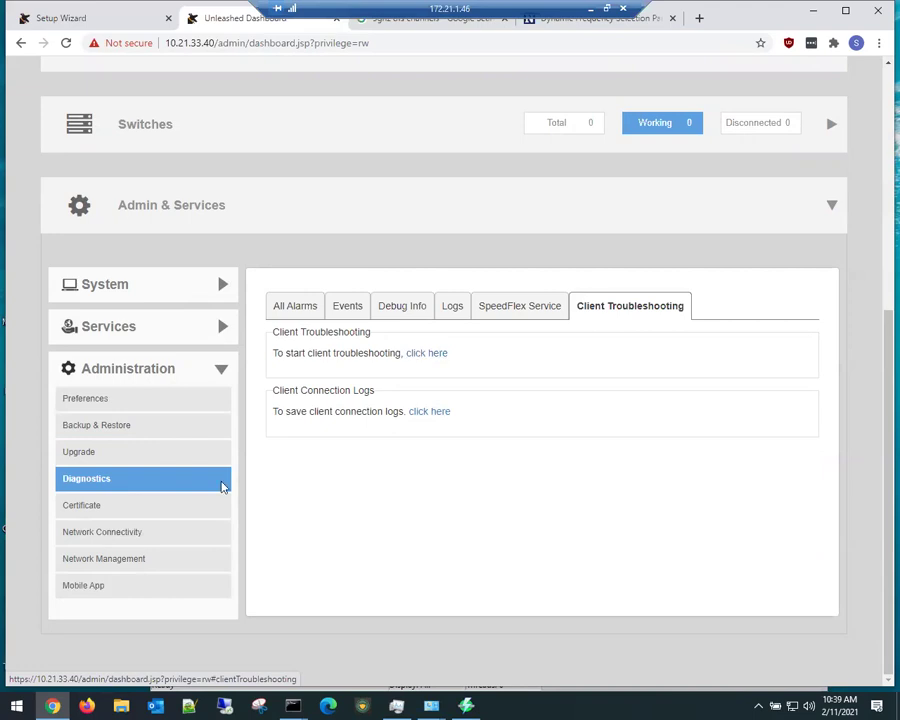
{"action": "left_click", "coordinate": [138, 512]}
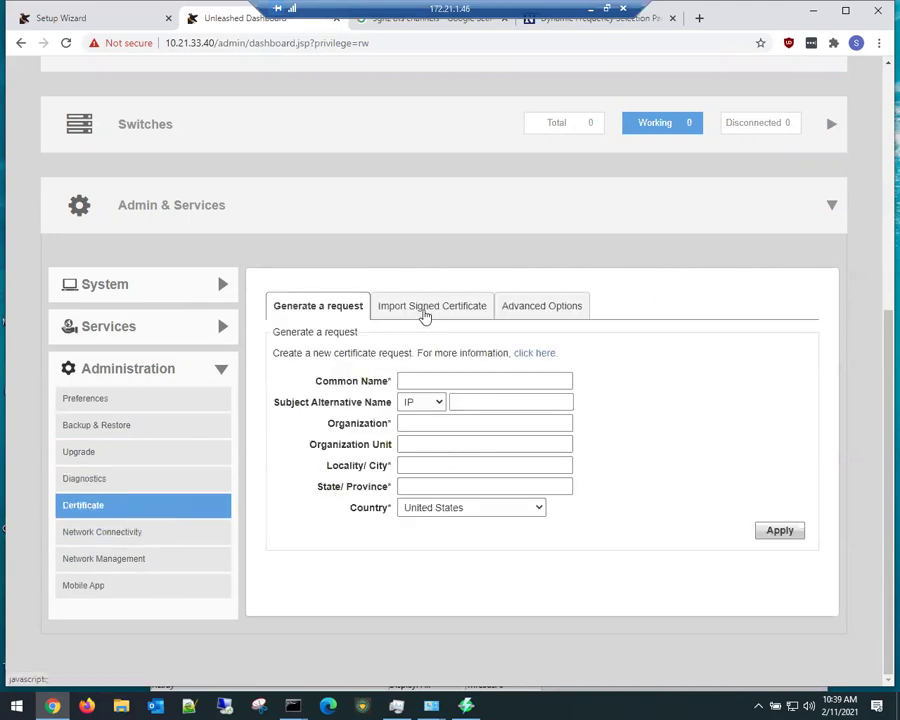
{"action": "left_click", "coordinate": [408, 312]}
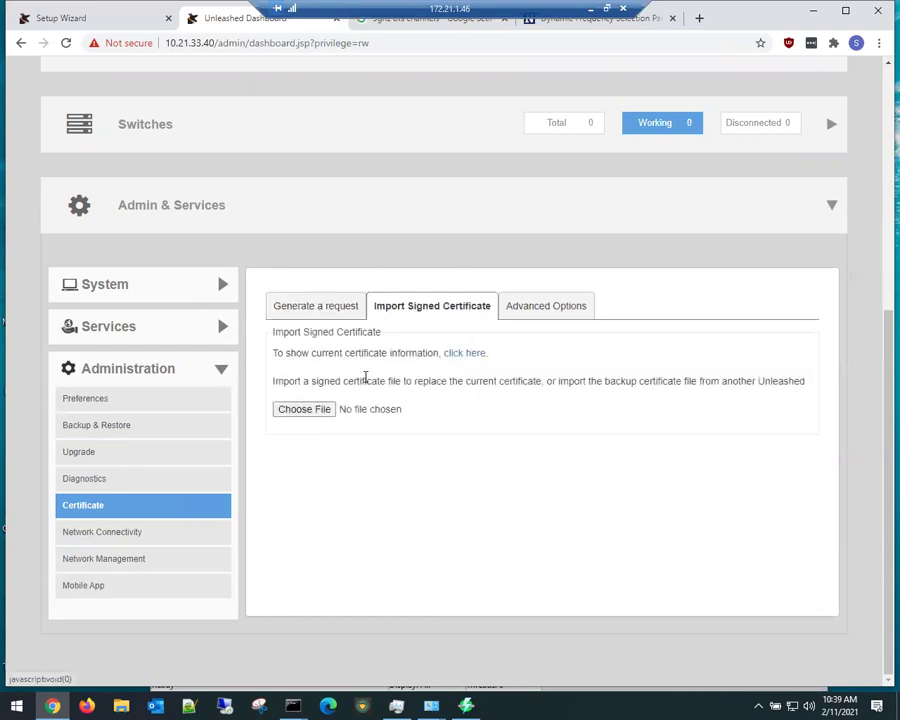
{"action": "left_click", "coordinate": [525, 312]}
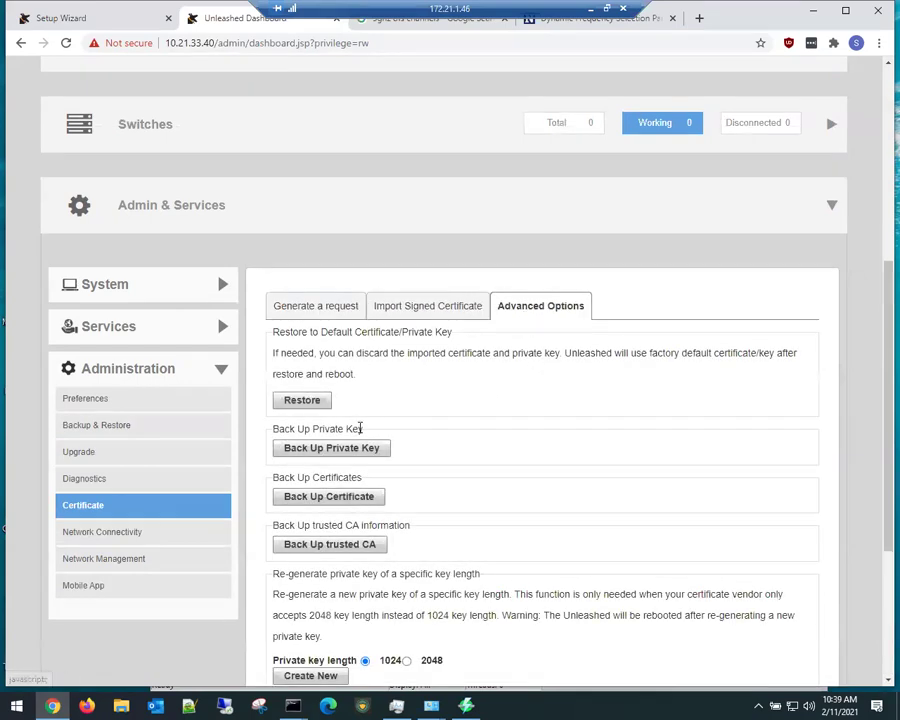
{"action": "scroll", "coordinate": [345, 508], "scroll_direction": "down", "scroll_amount": 2}
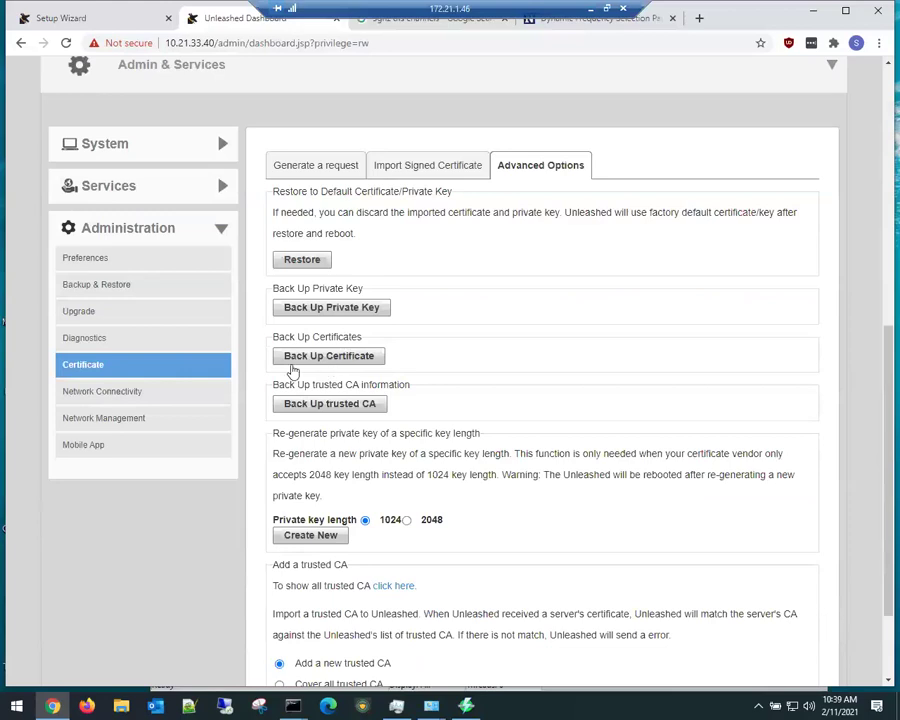
Step: Ping 1.1.1.1 (3 of 3 replies), then review the Multi-Site Manager server URL and Mobile App
{"action": "left_click", "coordinate": [124, 400]}
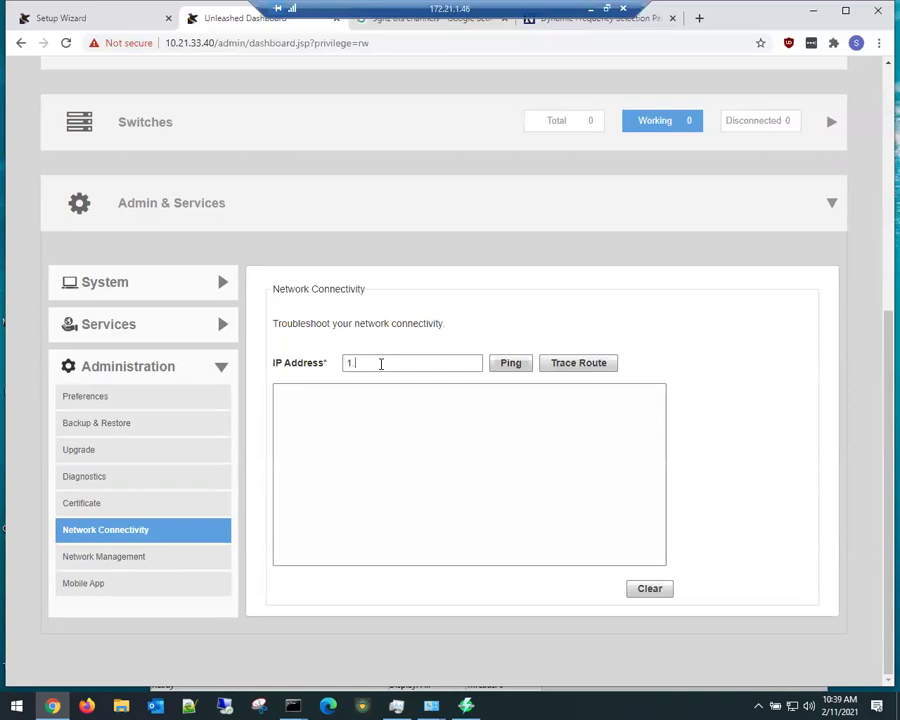
{"action": "left_click", "coordinate": [504, 364]}
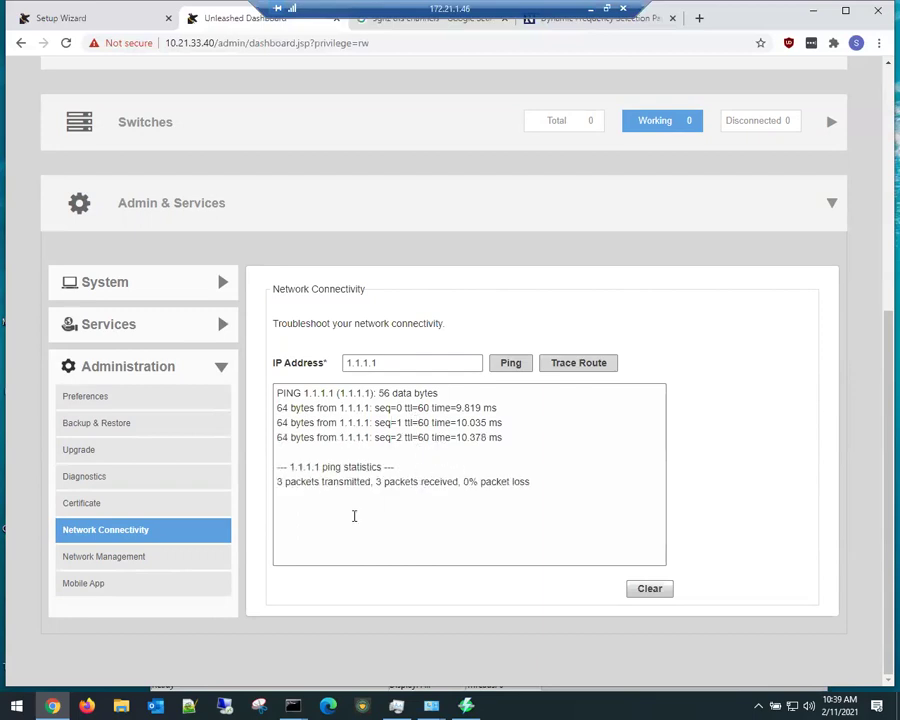
{"action": "left_click", "coordinate": [104, 557]}
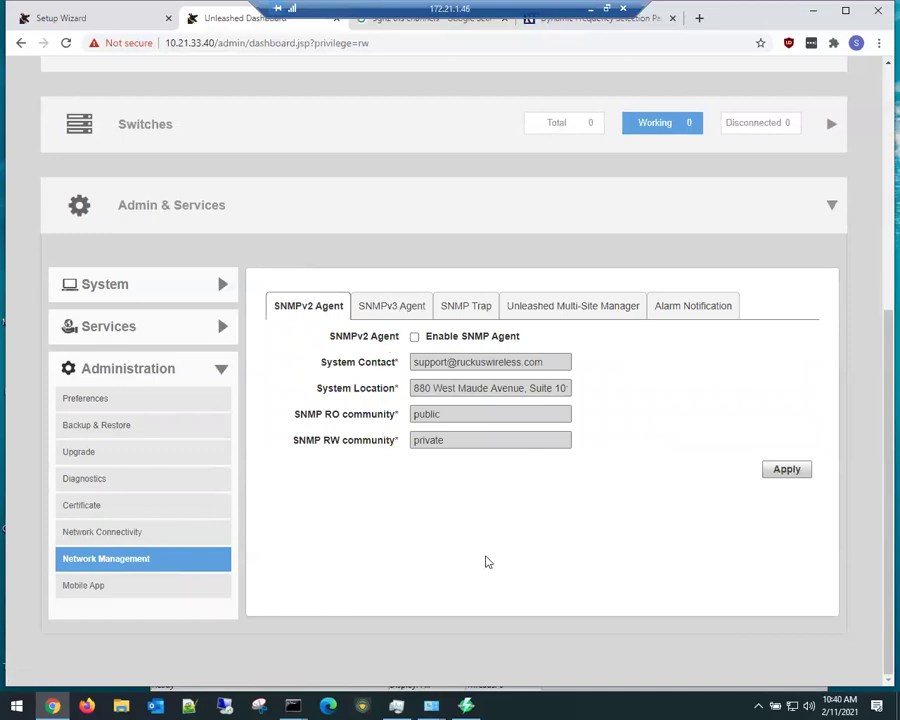
{"action": "left_click", "coordinate": [607, 304]}
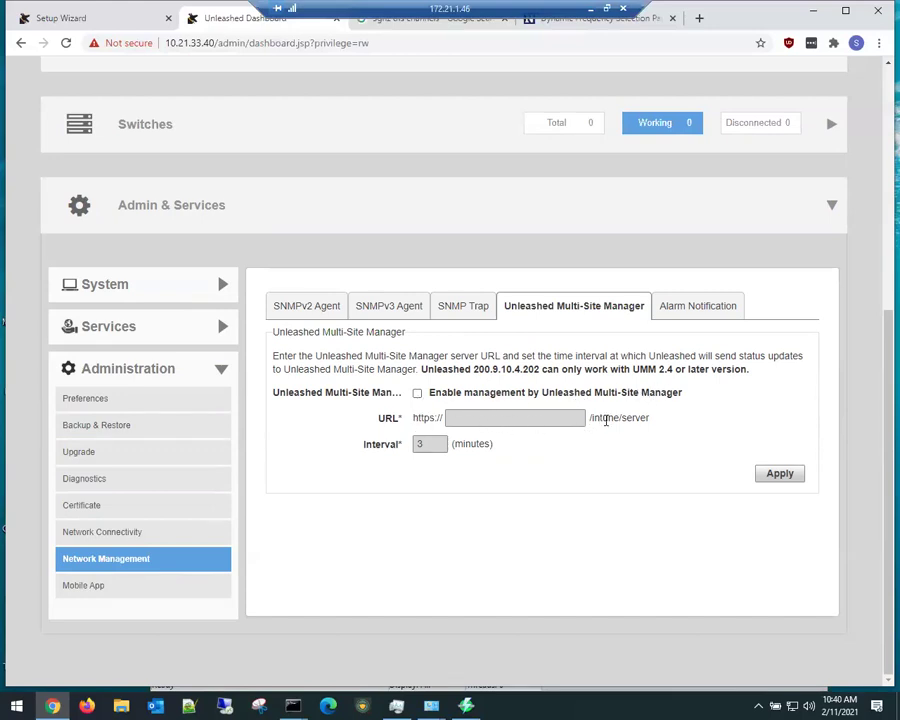
{"action": "left_click_drag", "start_coordinate": [604, 417], "coordinate": [660, 425]}
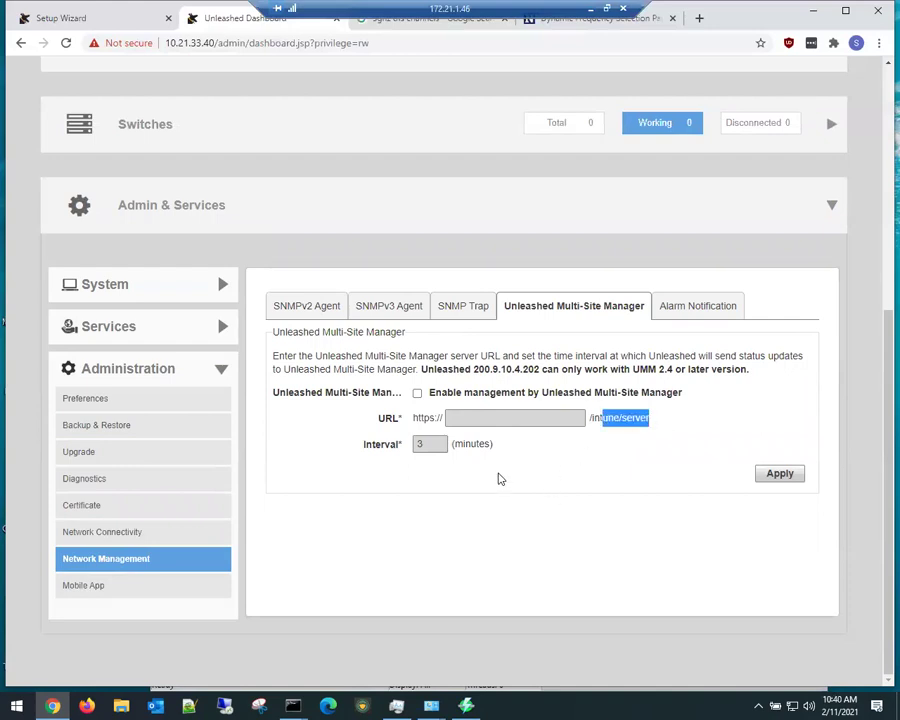
{"action": "left_click", "coordinate": [130, 588]}
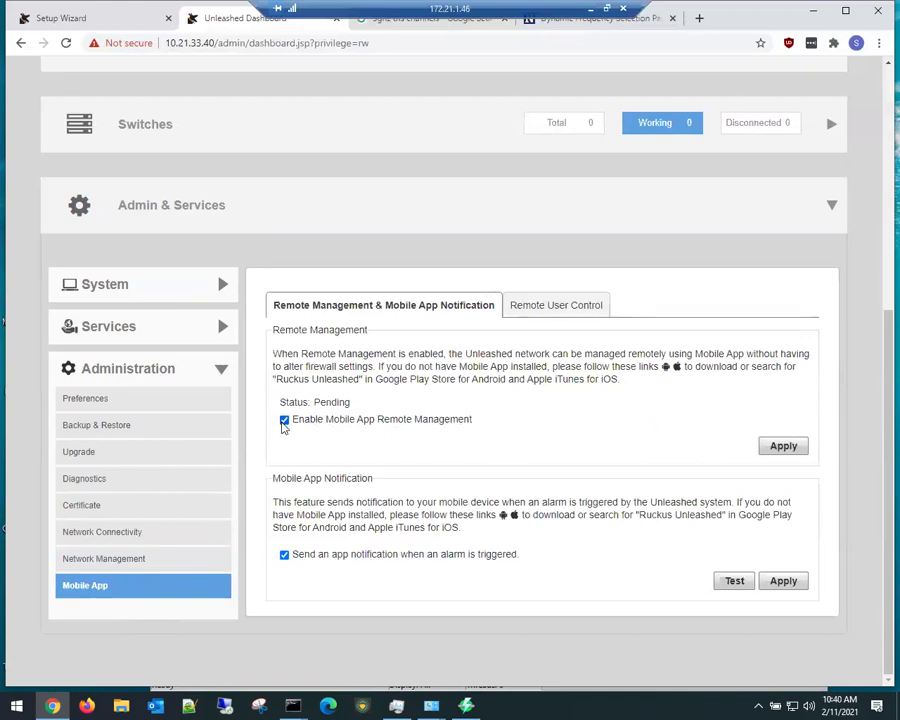
Step: Check Mobile App's Remote User Control list, return to remote management settings, and scroll up
{"action": "left_click", "coordinate": [575, 312]}
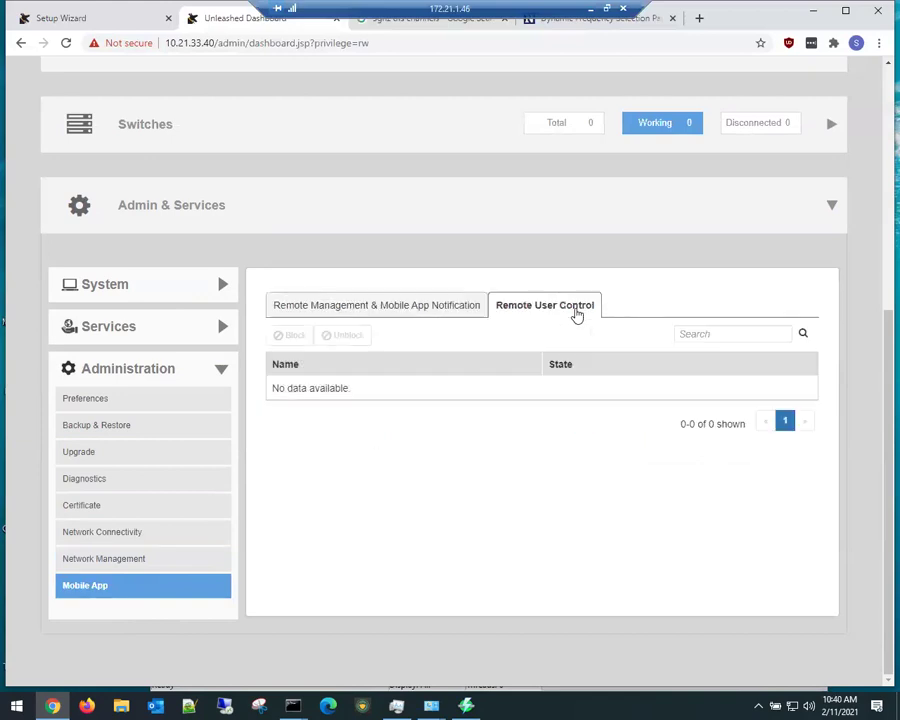
{"action": "left_click", "coordinate": [400, 311]}
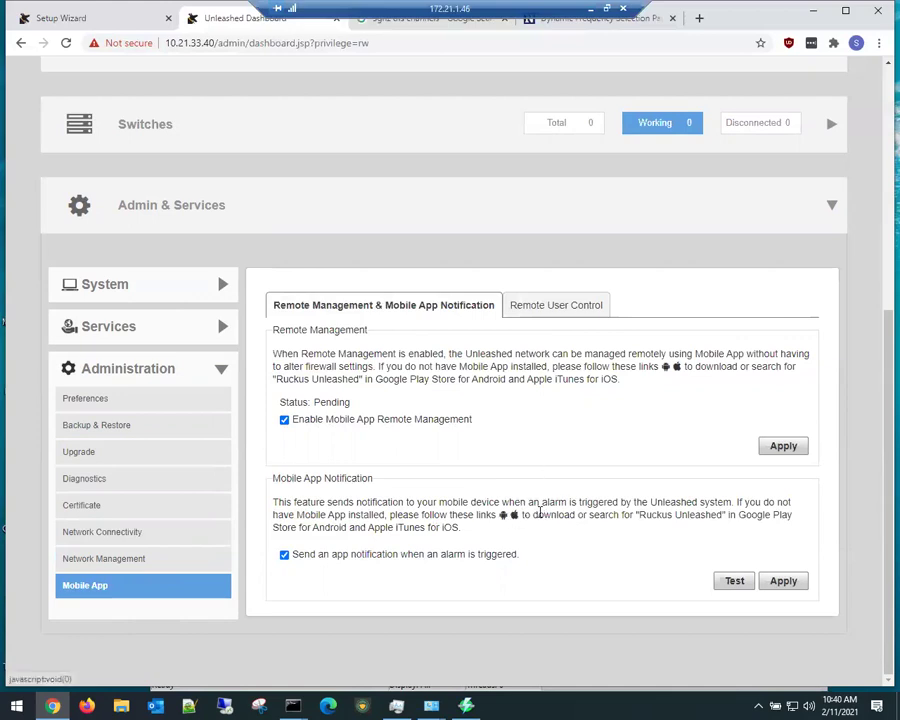
{"action": "scroll", "coordinate": [367, 532], "scroll_direction": "up", "scroll_amount": 5}
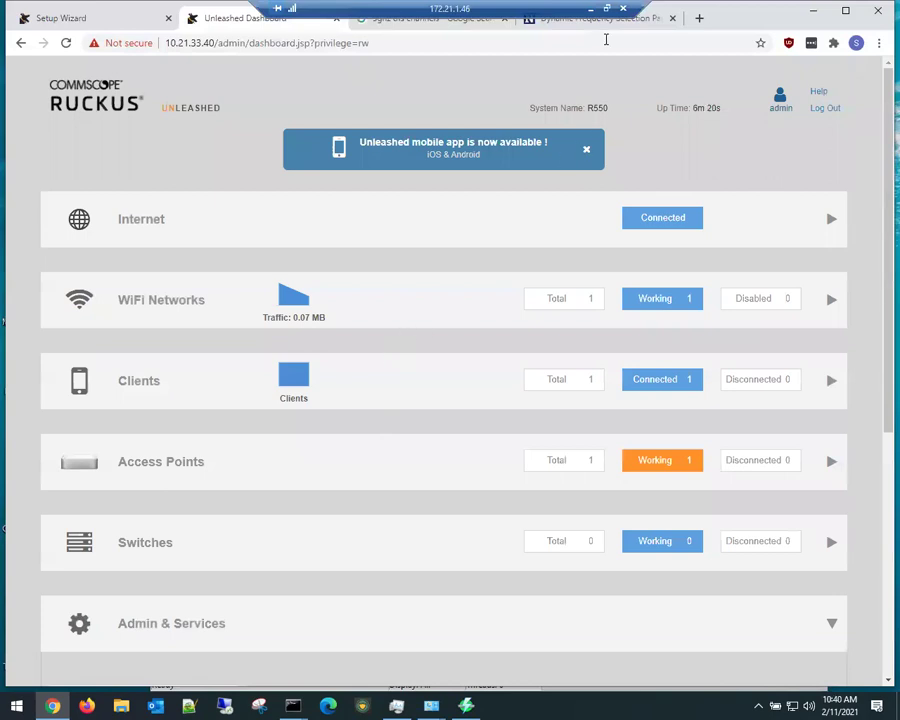
Step: Return to the Unleashed dashboard in the browser and open the P_Kids network's details
{"action": "left_click", "coordinate": [607, 8]}
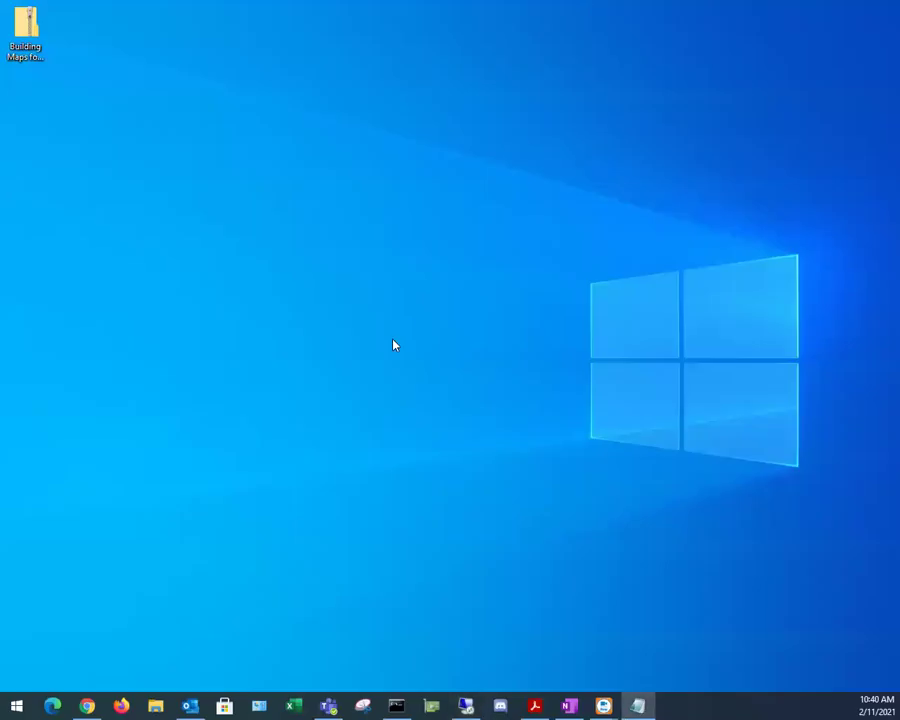
{"action": "left_click", "coordinate": [87, 706]}
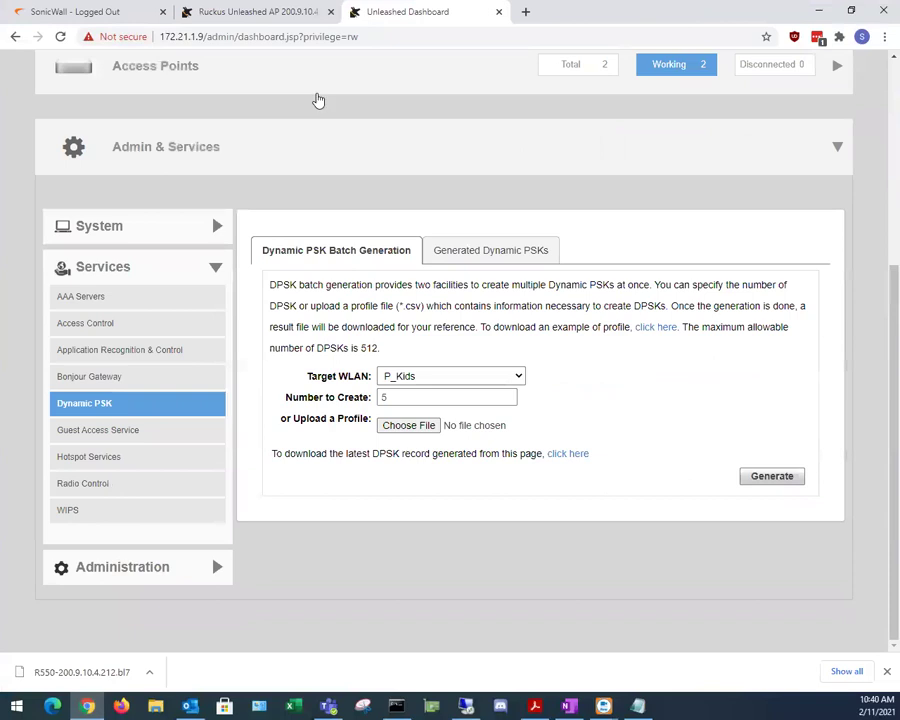
{"action": "scroll", "coordinate": [128, 362], "scroll_direction": "up", "scroll_amount": 3}
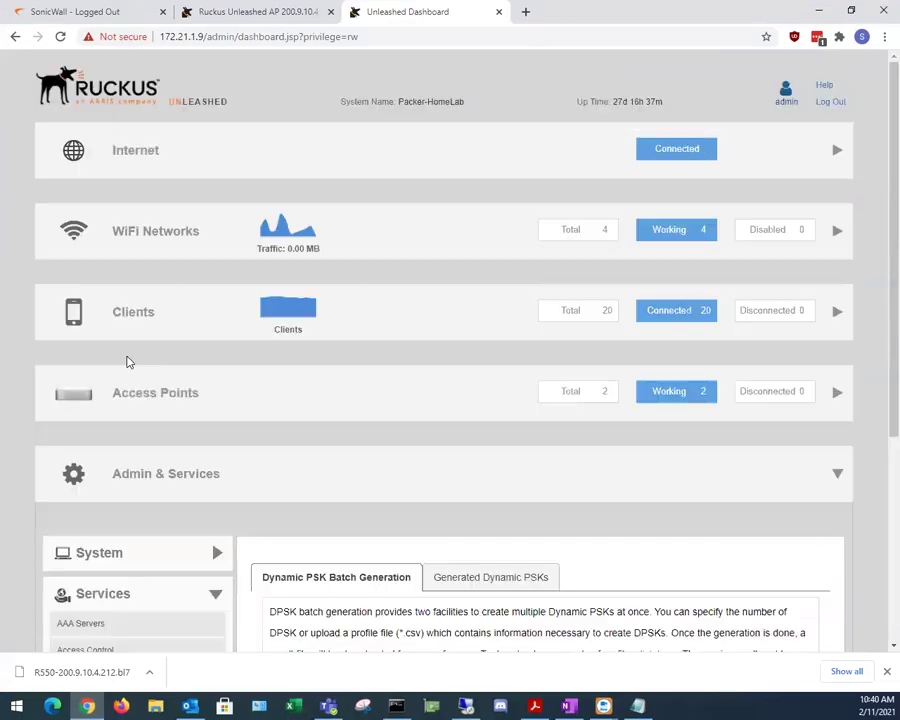
{"action": "left_click", "coordinate": [178, 240]}
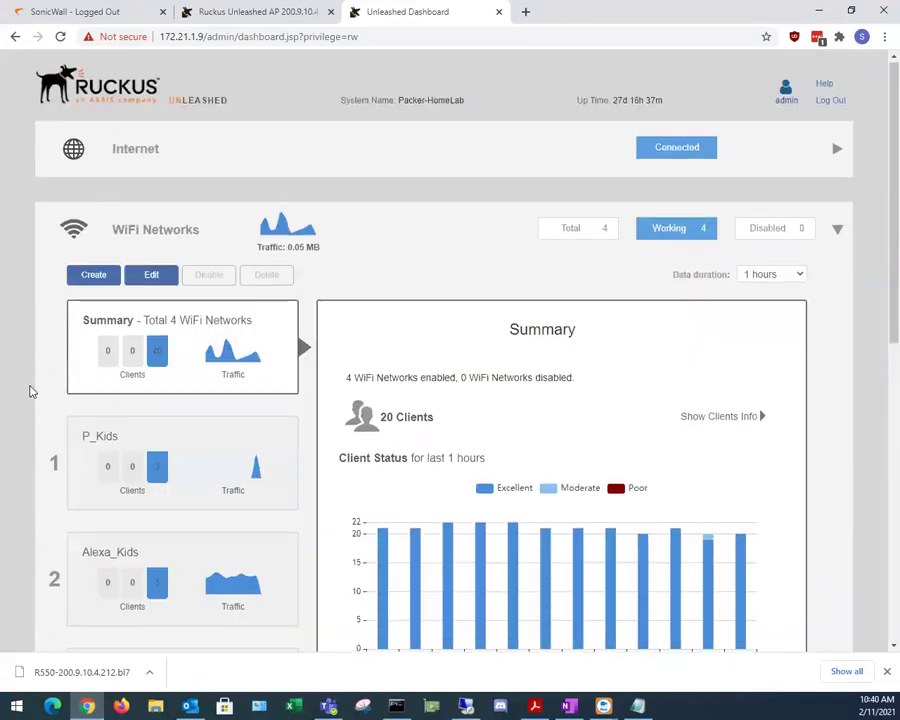
{"action": "scroll", "coordinate": [30, 392], "scroll_direction": "down", "scroll_amount": 3}
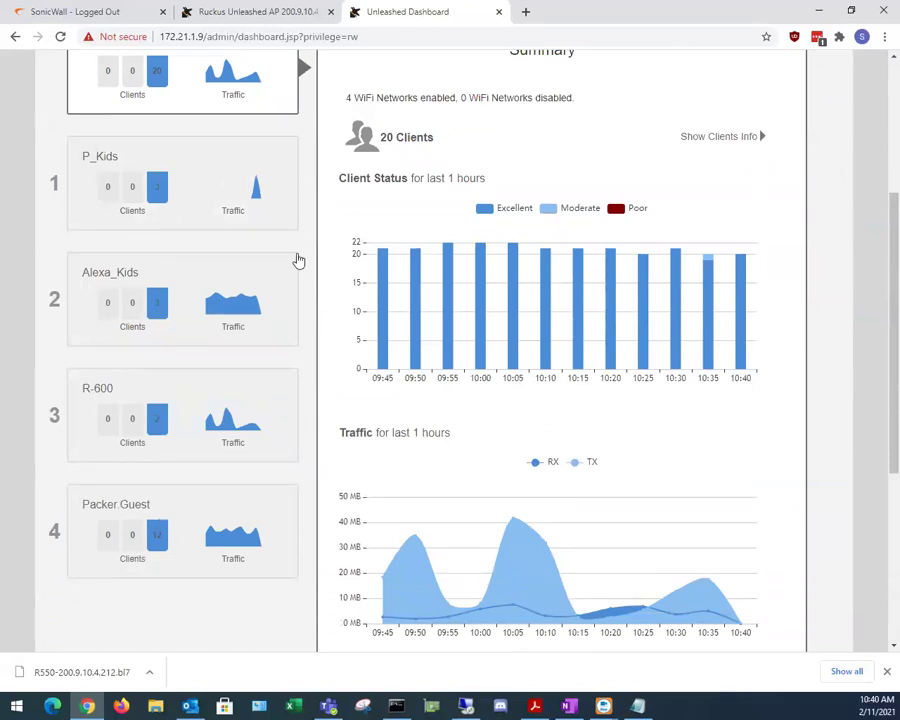
{"action": "left_click", "coordinate": [220, 164]}
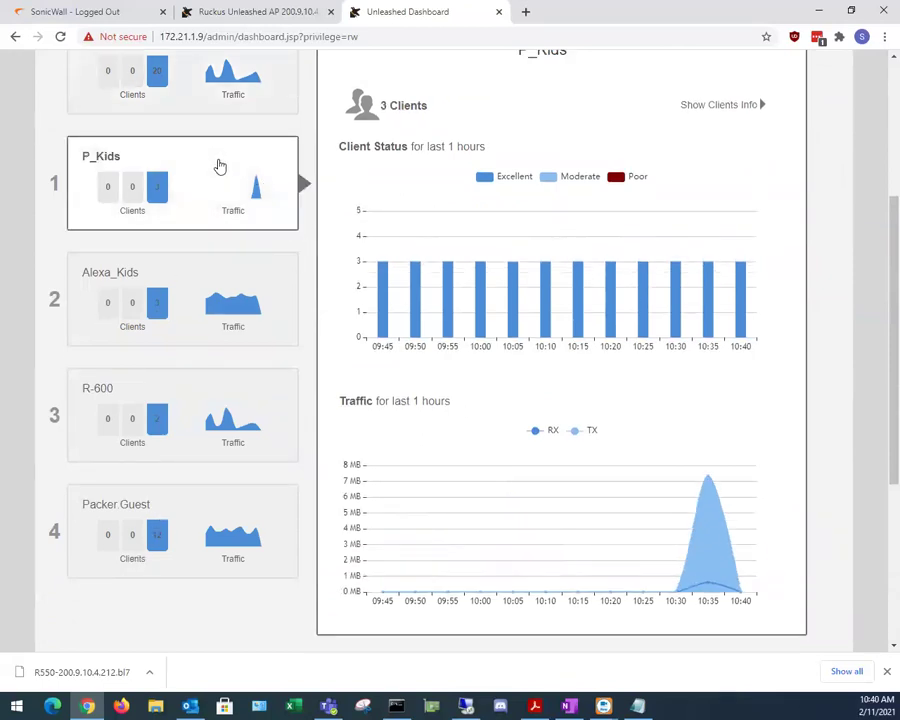
Step: List P_Kids' clients (Kindle, Newkindle, one unnamed) and select the unnamed client
{"action": "scroll", "coordinate": [420, 432], "scroll_direction": "up", "scroll_amount": 3}
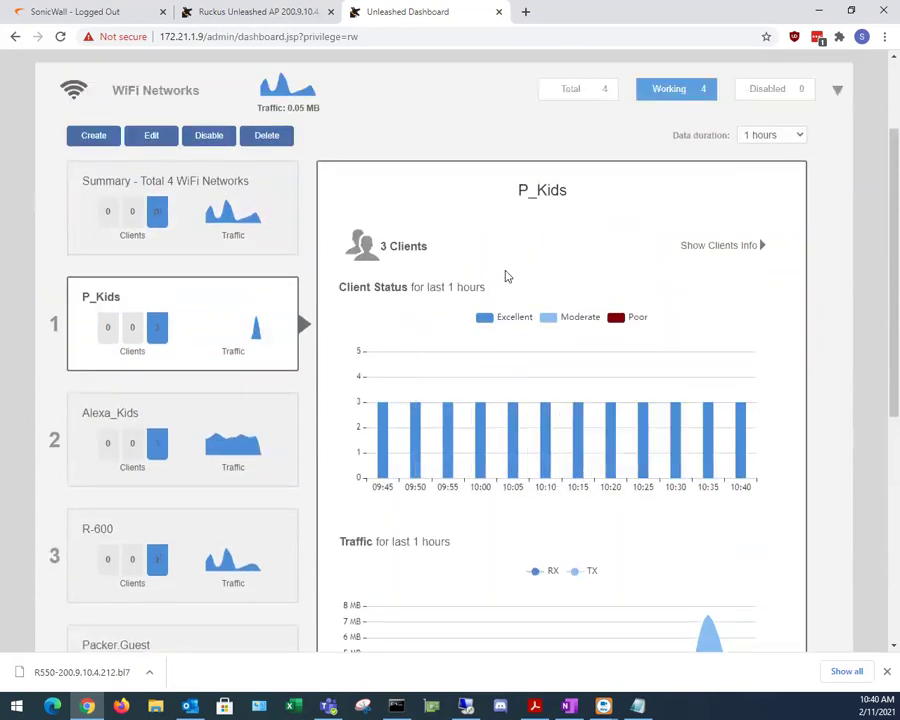
{"action": "left_click", "coordinate": [741, 252]}
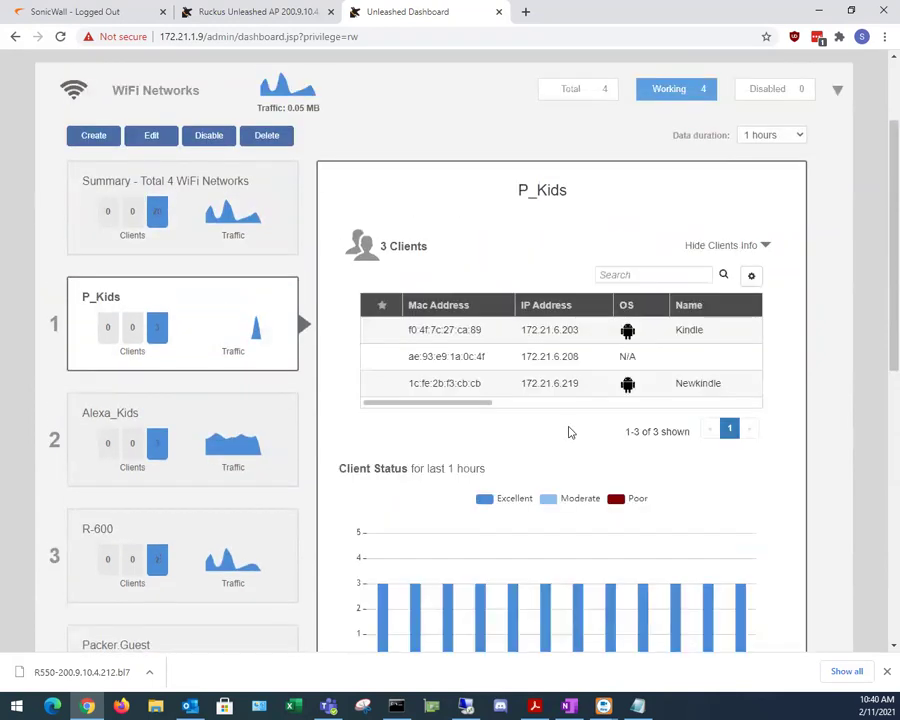
{"action": "left_click_drag", "start_coordinate": [462, 402], "coordinate": [550, 381]}
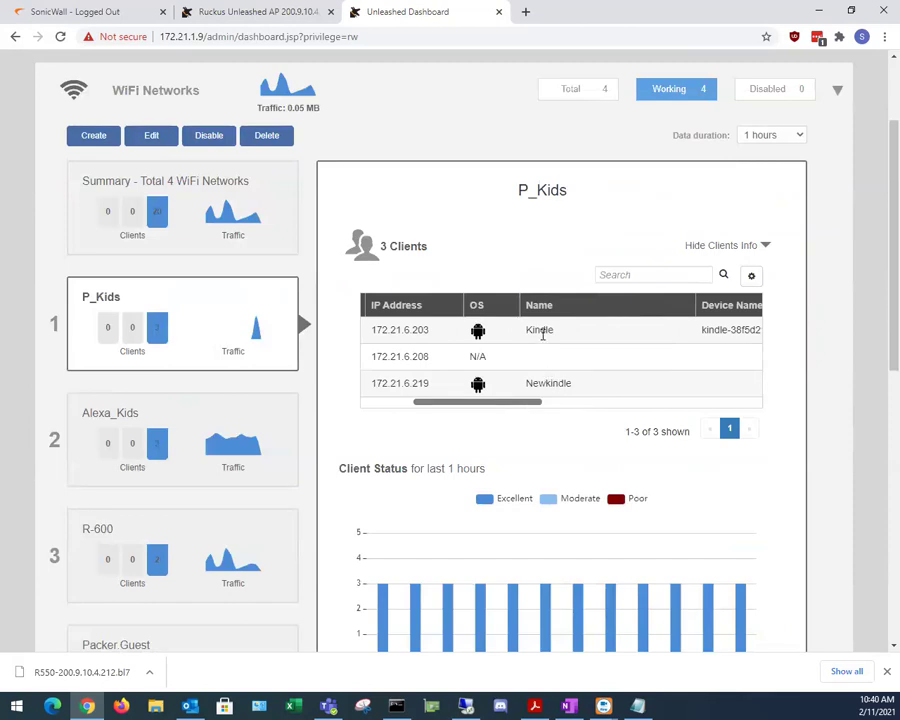
{"action": "left_click_drag", "start_coordinate": [503, 408], "coordinate": [396, 407]}
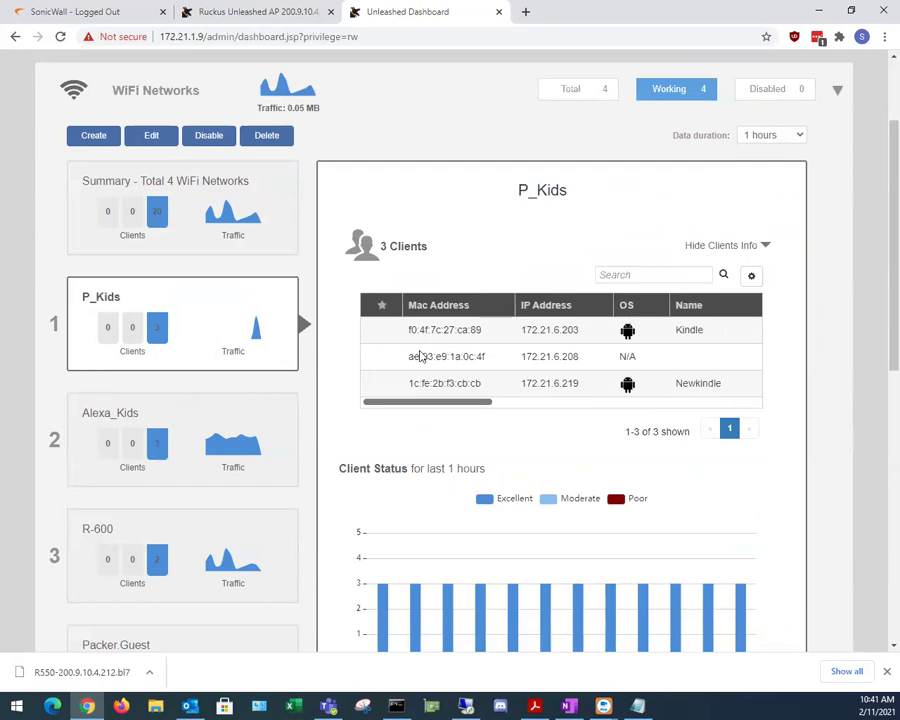
{"action": "mouse_move", "coordinate": [439, 403]}
{"action": "left_mouse_down"}
{"action": "mouse_move", "coordinate": [643, 402]}
{"action": "mouse_move", "coordinate": [427, 420]}
{"action": "left_mouse_up"}
{"action": "left_click", "coordinate": [455, 363]}
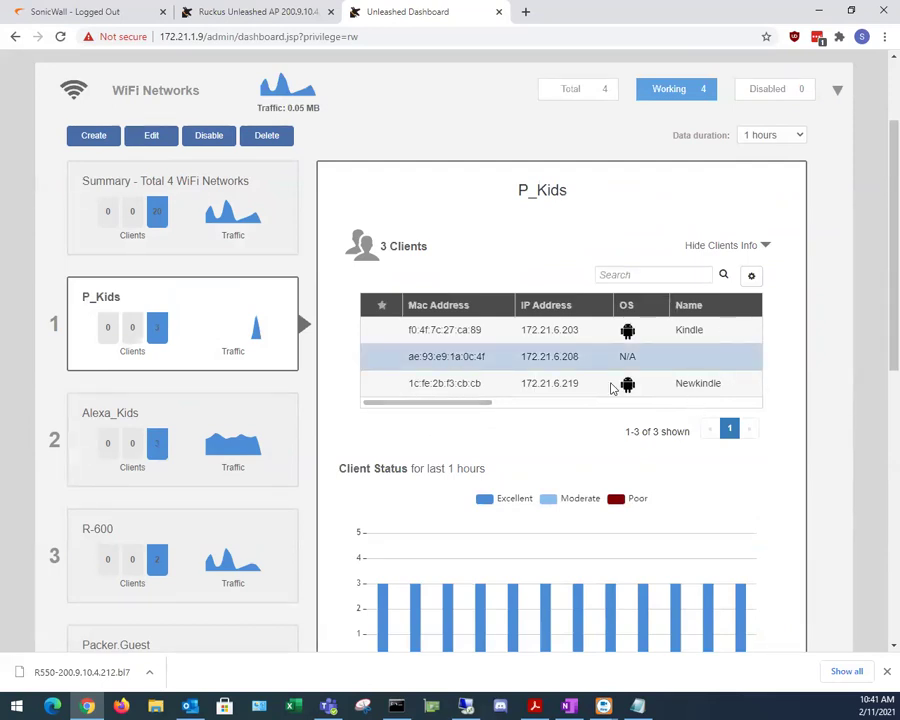
Step: Rename the unnamed client at 172.21.6.208 to its owner's Nexus3 phone name
{"action": "scroll", "coordinate": [210, 540], "scroll_direction": "down", "scroll_amount": 6}
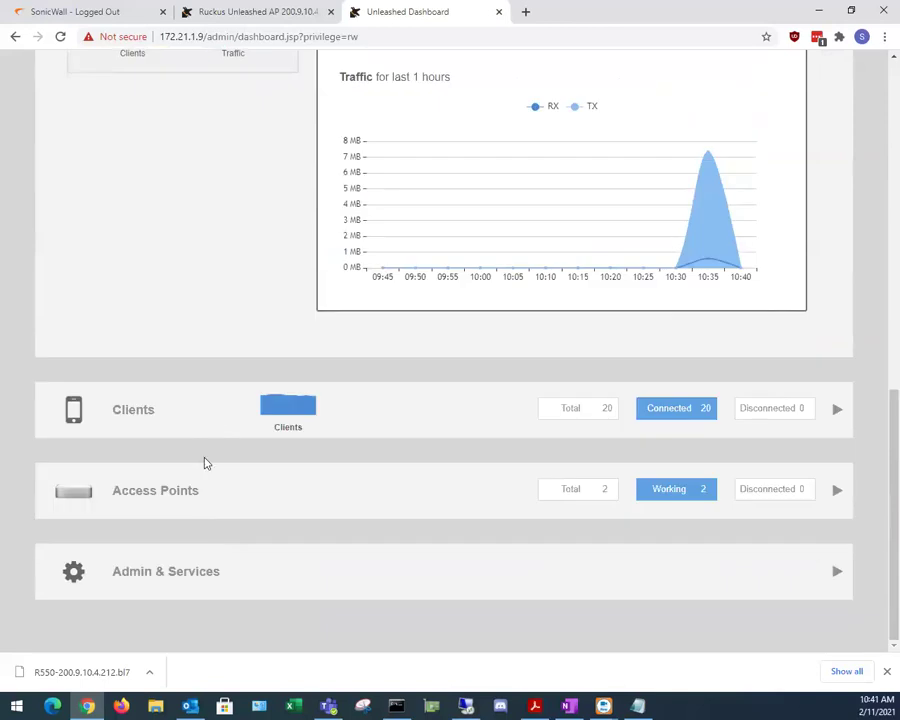
{"action": "left_click", "coordinate": [228, 443]}
{"action": "scroll", "coordinate": [337, 424], "scroll_direction": "up", "scroll_amount": 5}
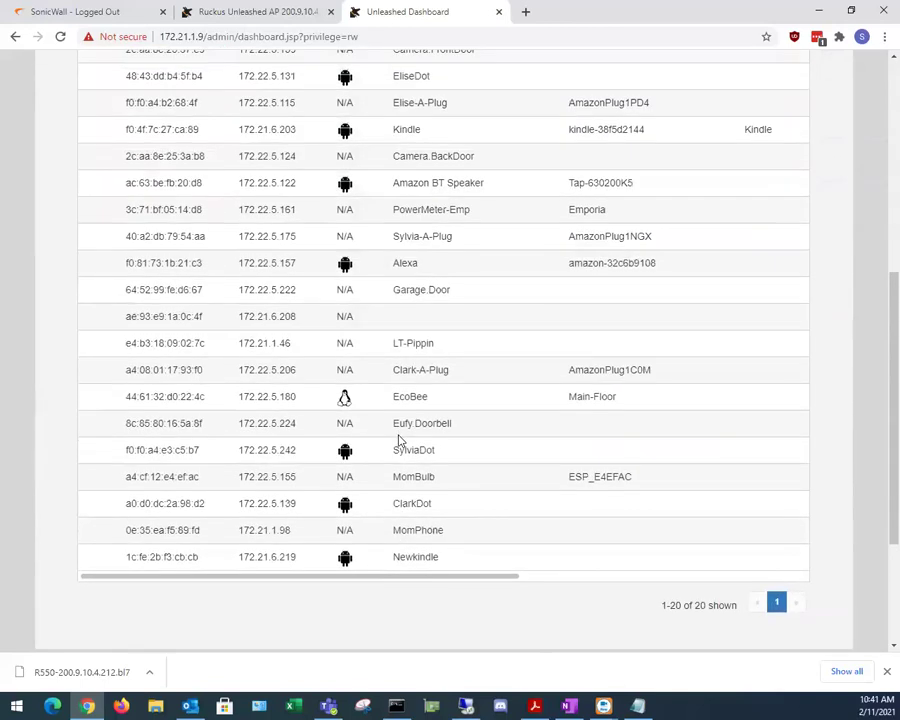
{"action": "left_click", "coordinate": [250, 527]}
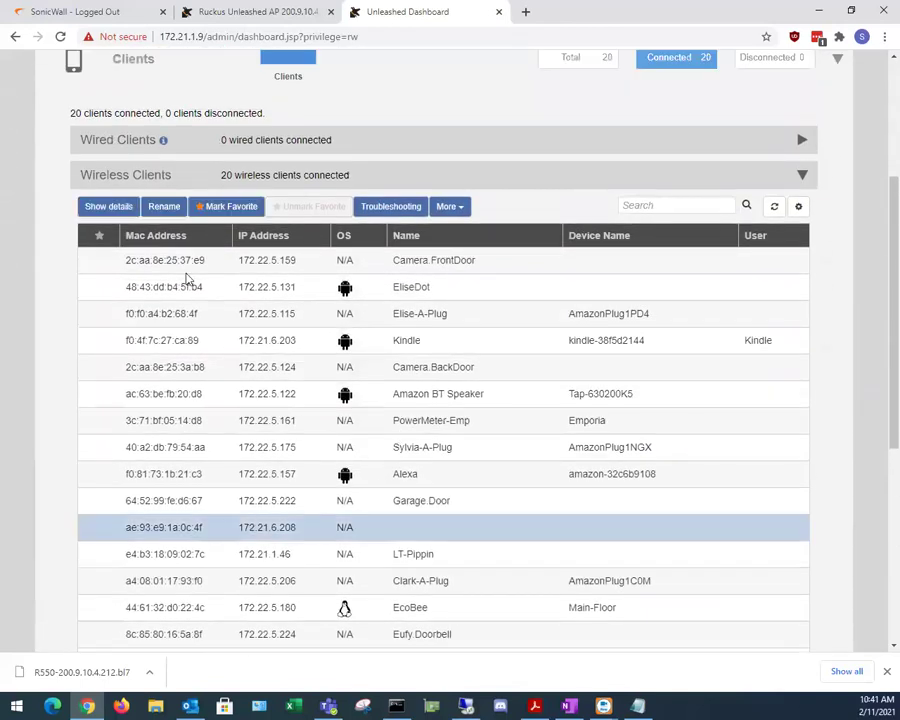
{"action": "left_click", "coordinate": [163, 209]}
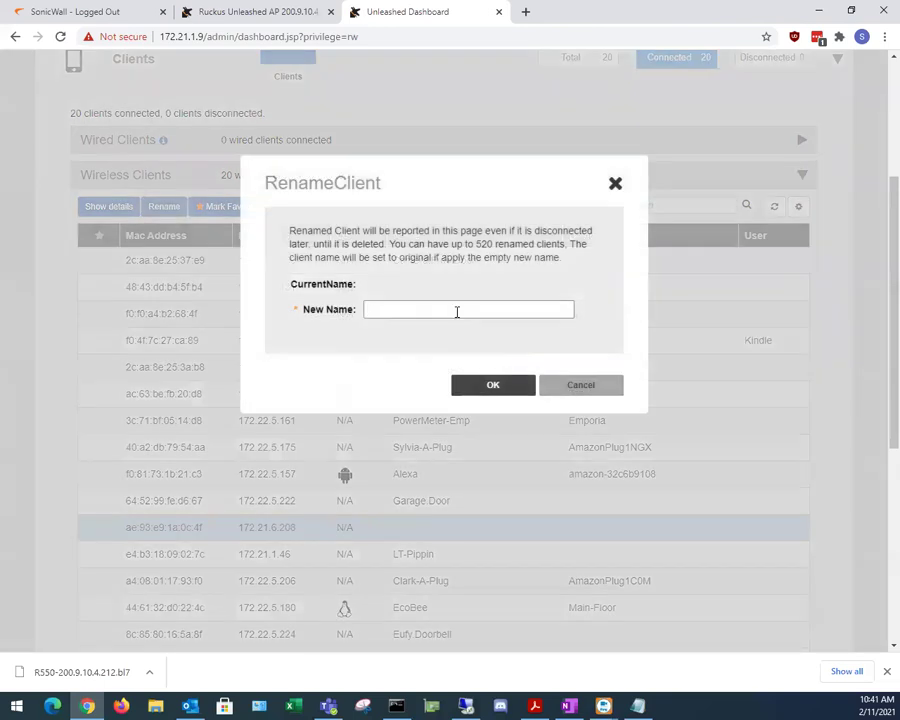
{"action": "right_click", "coordinate": [456, 316]}
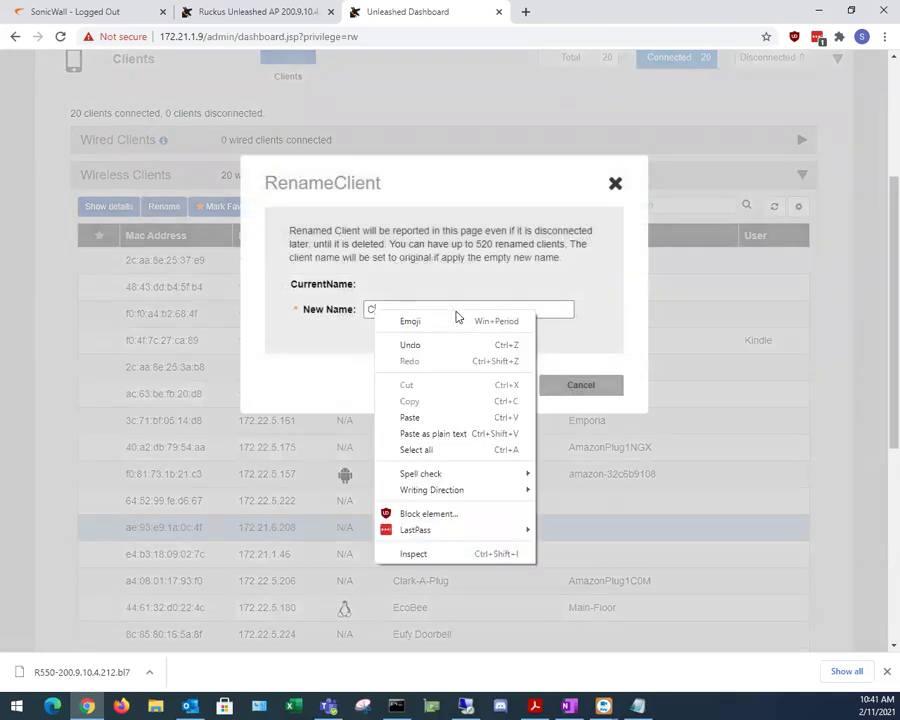
{"action": "left_click", "coordinate": [446, 243]}
{"action": "type", "text": "larkPhone-Ne"}
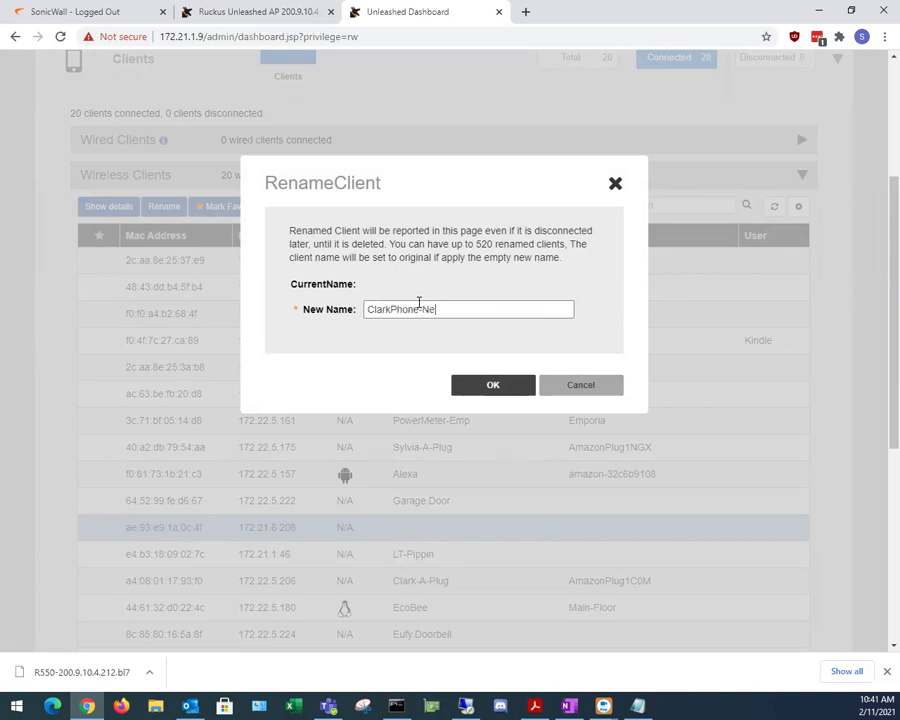
{"action": "type", "text": "xus3"}
{"action": "left_click", "coordinate": [502, 386]}
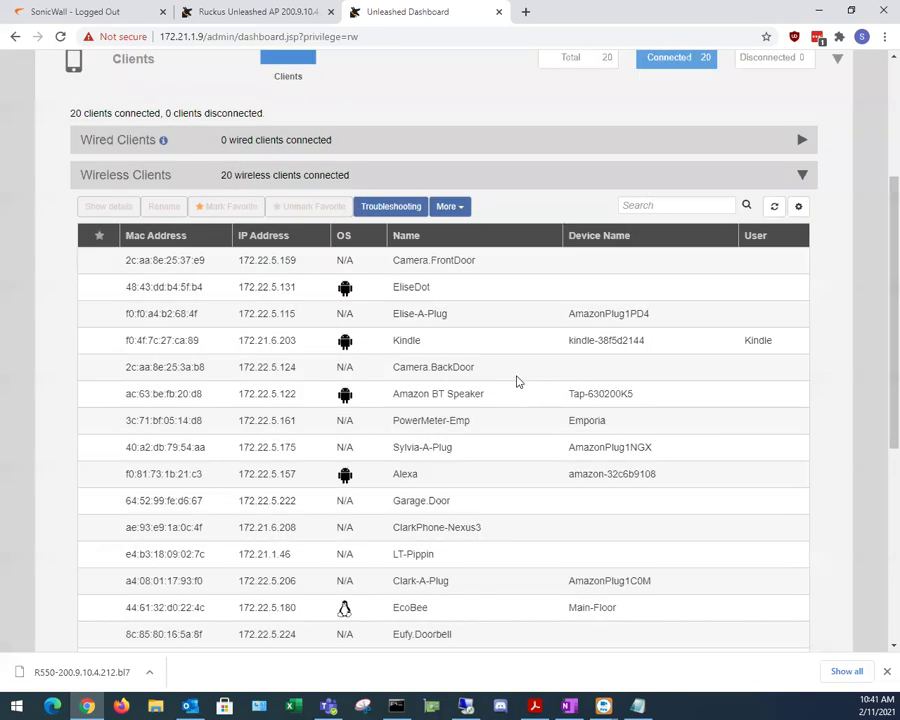
Step: Scroll through and resize the Clients table columns to review all 20 wireless clients
{"action": "scroll", "coordinate": [555, 461], "scroll_direction": "down", "scroll_amount": 3}
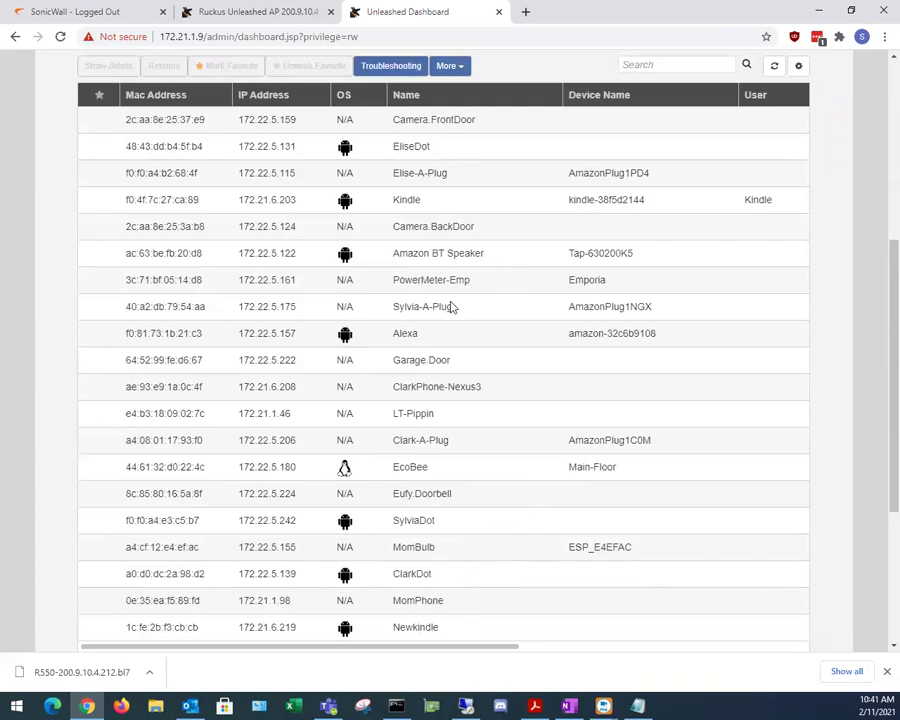
{"action": "scroll", "coordinate": [450, 307], "scroll_direction": "up", "scroll_amount": 3}
{"action": "scroll", "coordinate": [420, 393], "scroll_direction": "down", "scroll_amount": 3}
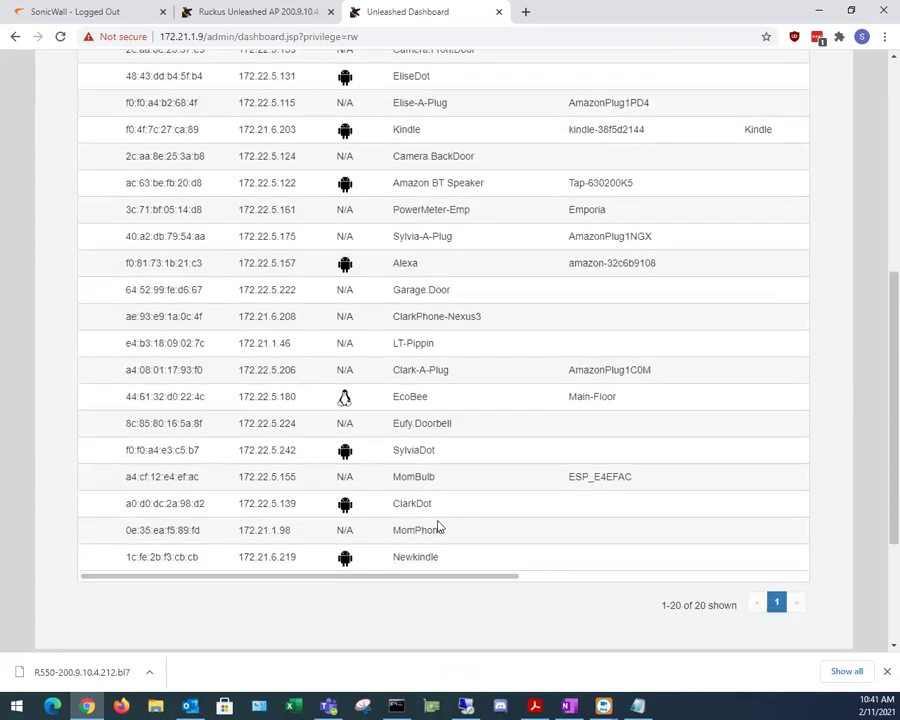
{"action": "scroll", "coordinate": [437, 553], "scroll_direction": "up", "scroll_amount": 1}
{"action": "left_click_drag", "start_coordinate": [402, 548], "coordinate": [433, 496]}
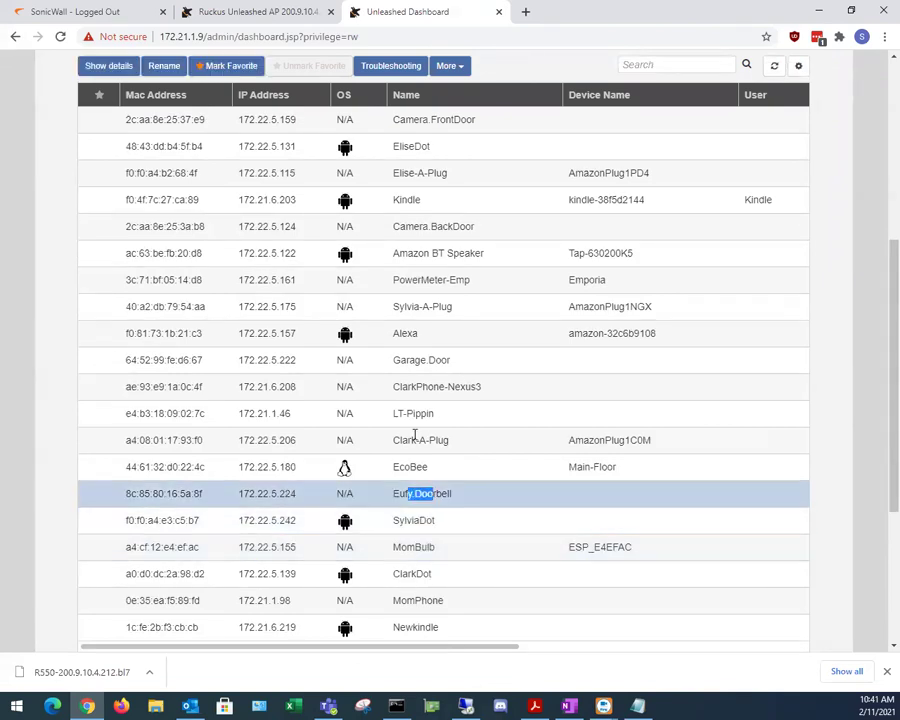
{"action": "scroll", "coordinate": [446, 510], "scroll_direction": "up", "scroll_amount": 5}
{"action": "scroll", "coordinate": [437, 546], "scroll_direction": "down", "scroll_amount": 5}
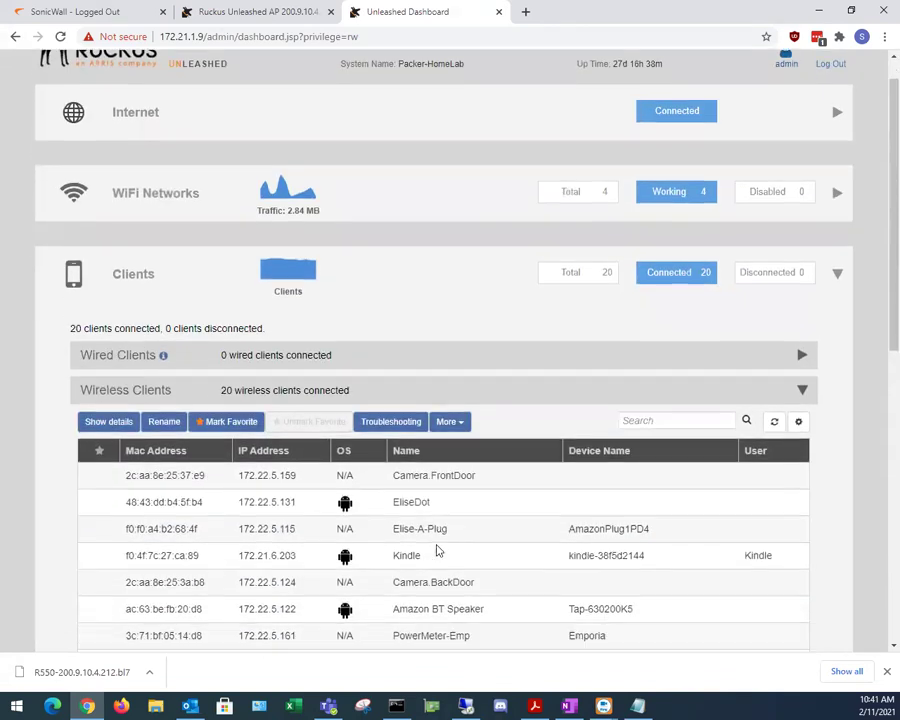
{"action": "left_click_drag", "start_coordinate": [253, 376], "coordinate": [296, 377]}
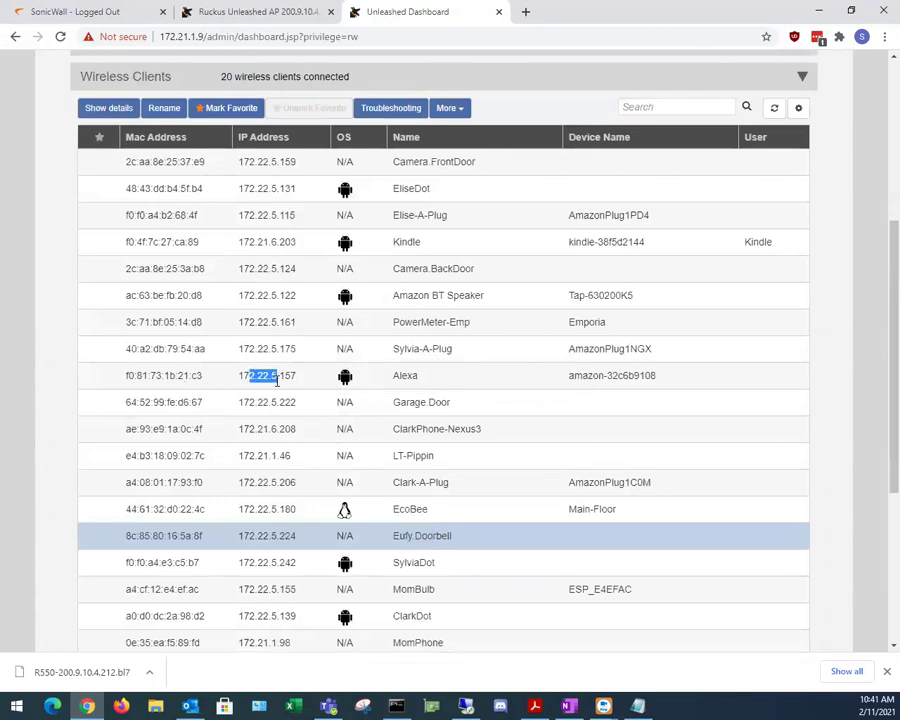
{"action": "scroll", "coordinate": [282, 636], "scroll_direction": "down", "scroll_amount": 1}
{"action": "left_click_drag", "start_coordinate": [250, 572], "coordinate": [283, 573]}
{"action": "left_click_drag", "start_coordinate": [135, 545], "coordinate": [176, 546]}
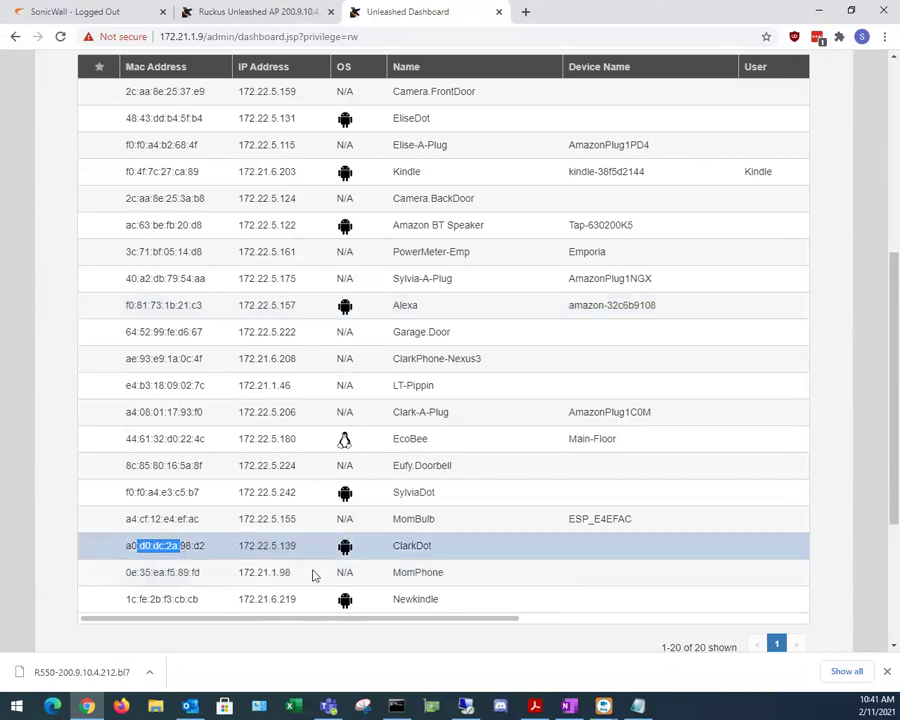
{"action": "scroll", "coordinate": [544, 516], "scroll_direction": "up", "scroll_amount": 5}
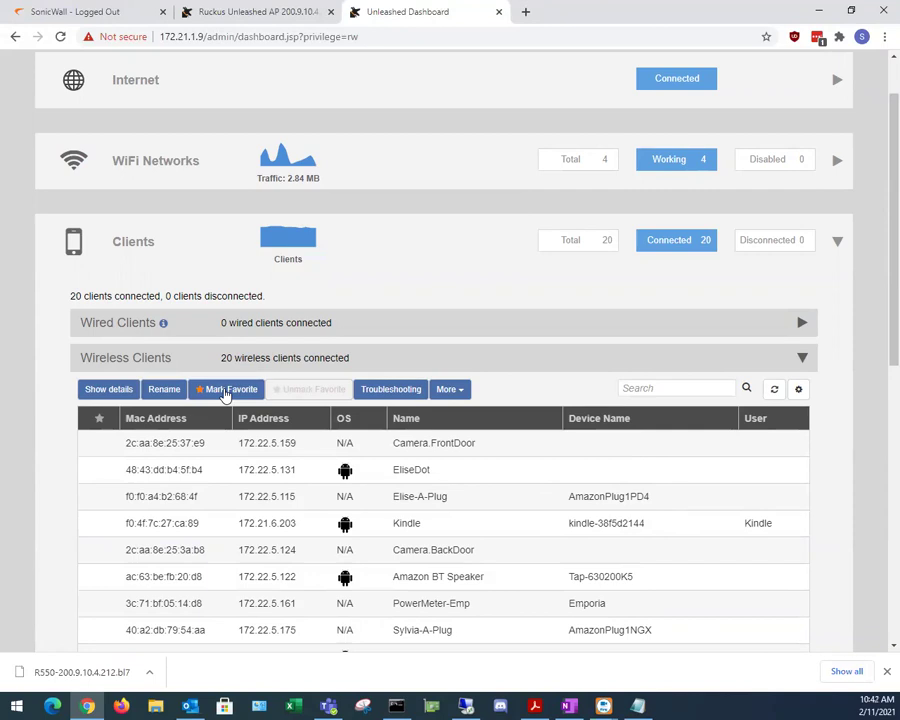
{"action": "scroll", "coordinate": [300, 330], "scroll_direction": "up", "scroll_amount": 1}
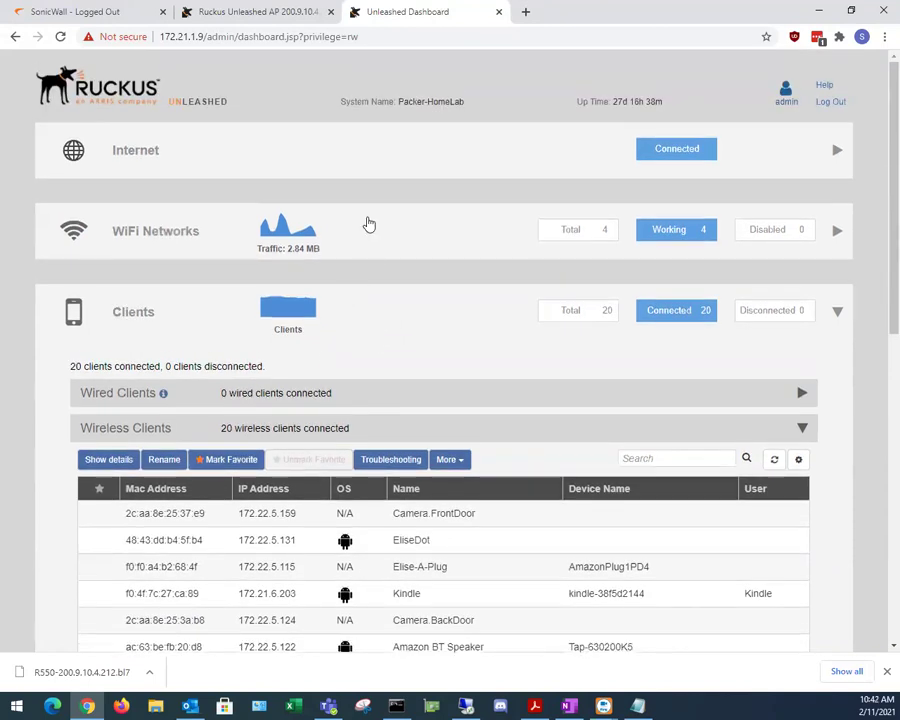
Step: Open P_Kids' Edit WLAN settings with the advanced options shown
{"action": "left_click", "coordinate": [350, 232]}
{"action": "left_click", "coordinate": [188, 436]}
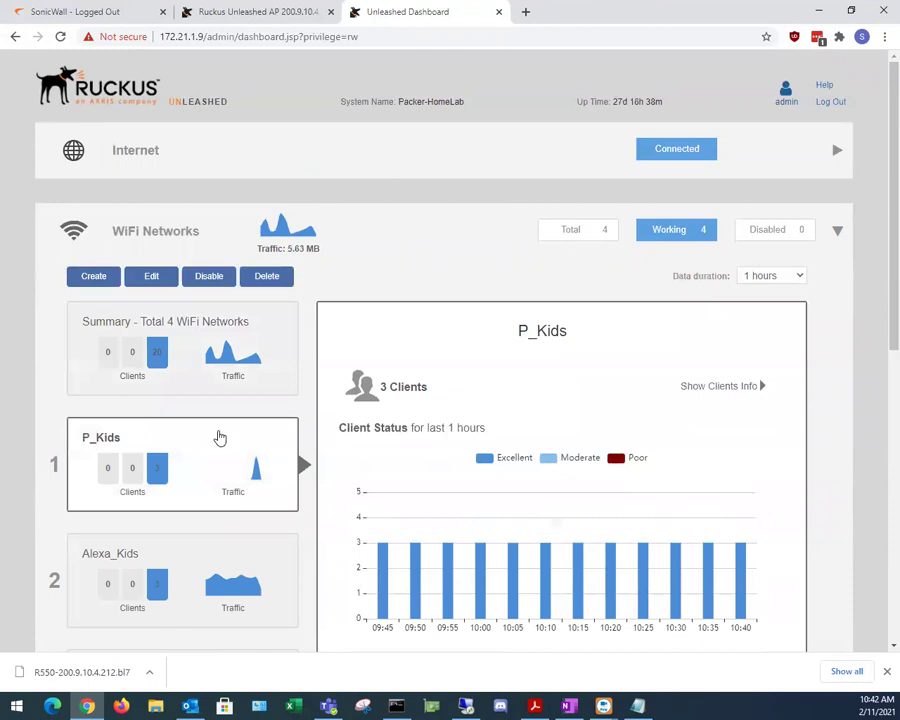
{"action": "scroll", "coordinate": [474, 473], "scroll_direction": "down", "scroll_amount": 2}
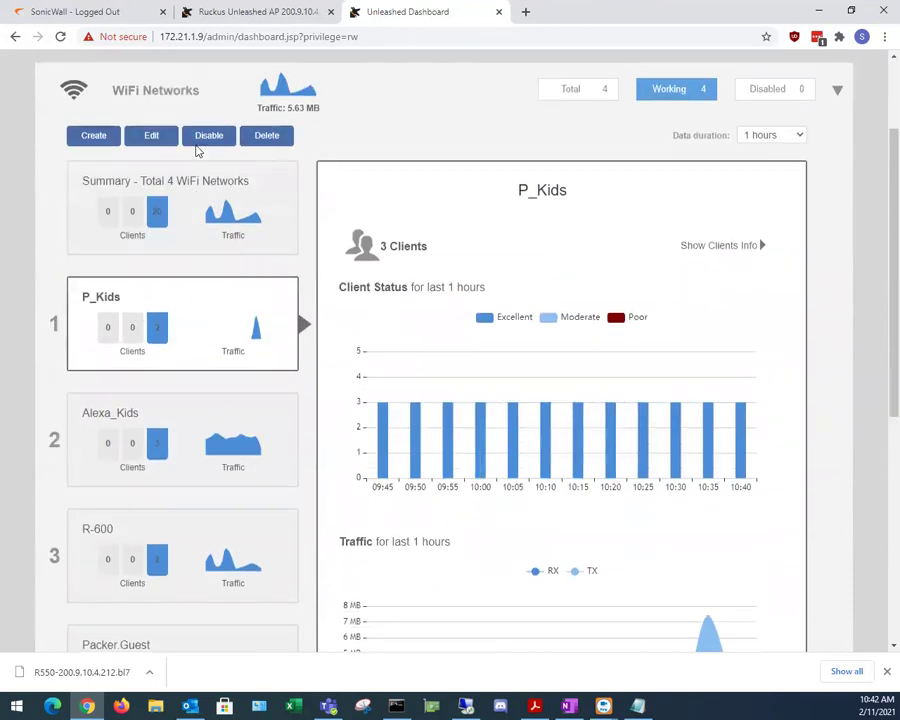
{"action": "left_click", "coordinate": [157, 136]}
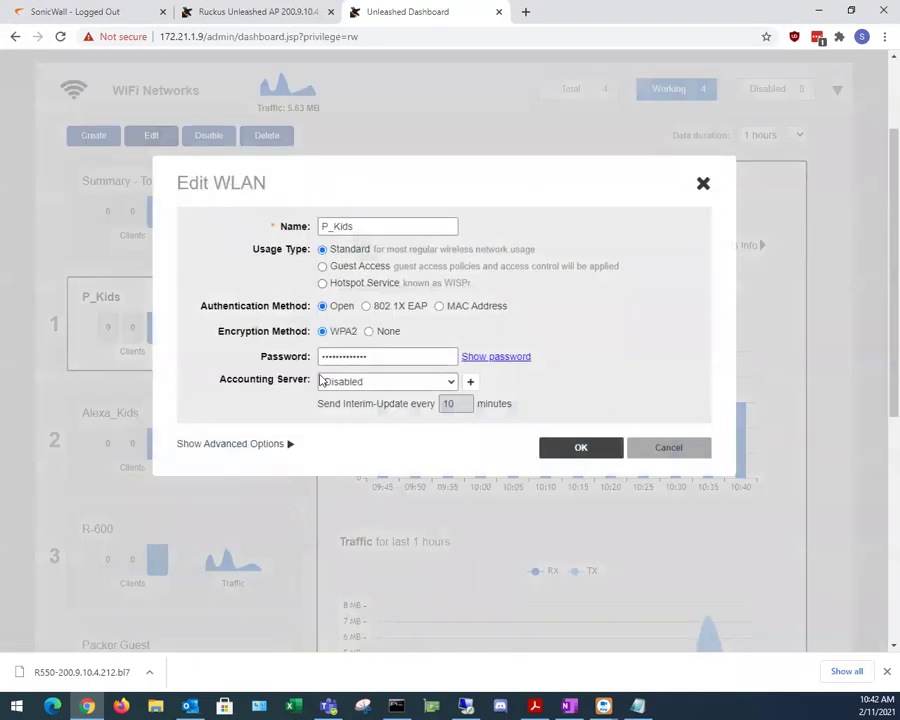
{"action": "left_click", "coordinate": [262, 444]}
{"action": "scroll", "coordinate": [192, 500], "scroll_direction": "down", "scroll_amount": 2}
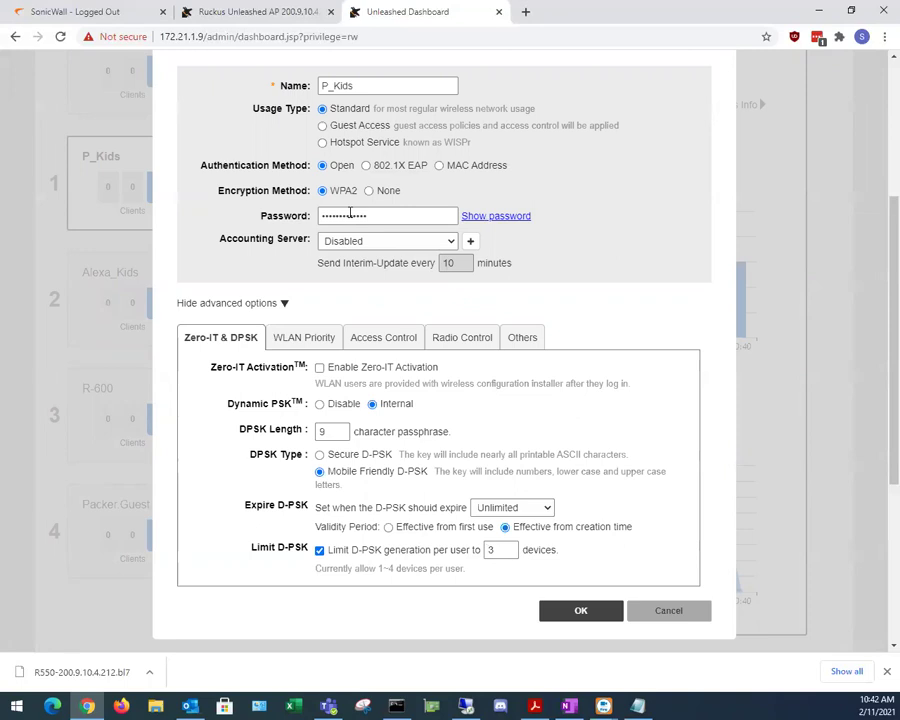
Step: Review P_Kids' WLAN Priority, Access Control and Radio Control tabs, then cancel without changes
{"action": "left_click", "coordinate": [313, 341]}
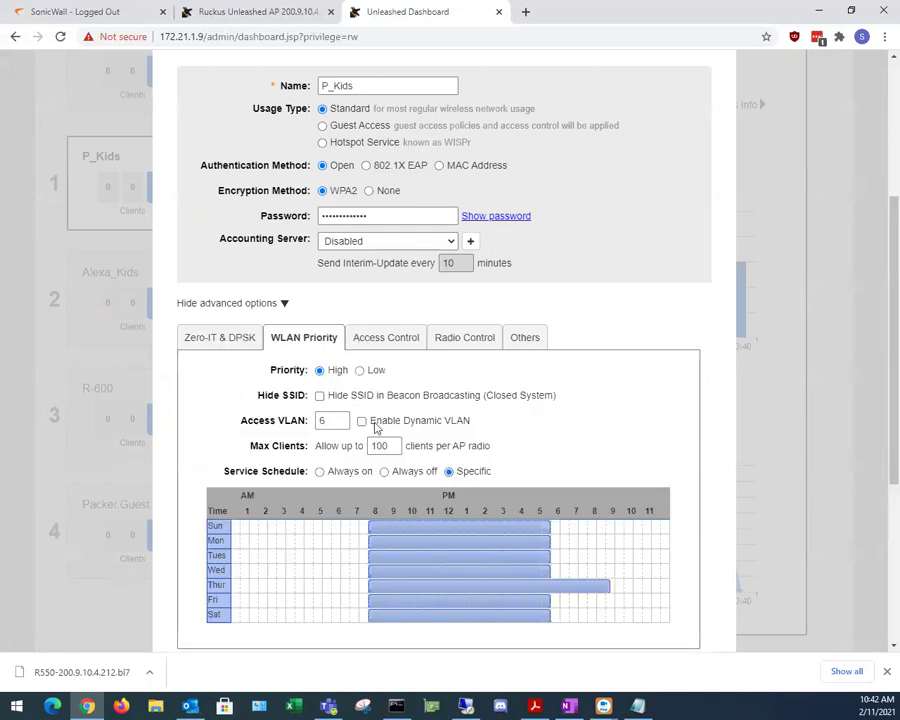
{"action": "scroll", "coordinate": [377, 480], "scroll_direction": "down", "scroll_amount": 2}
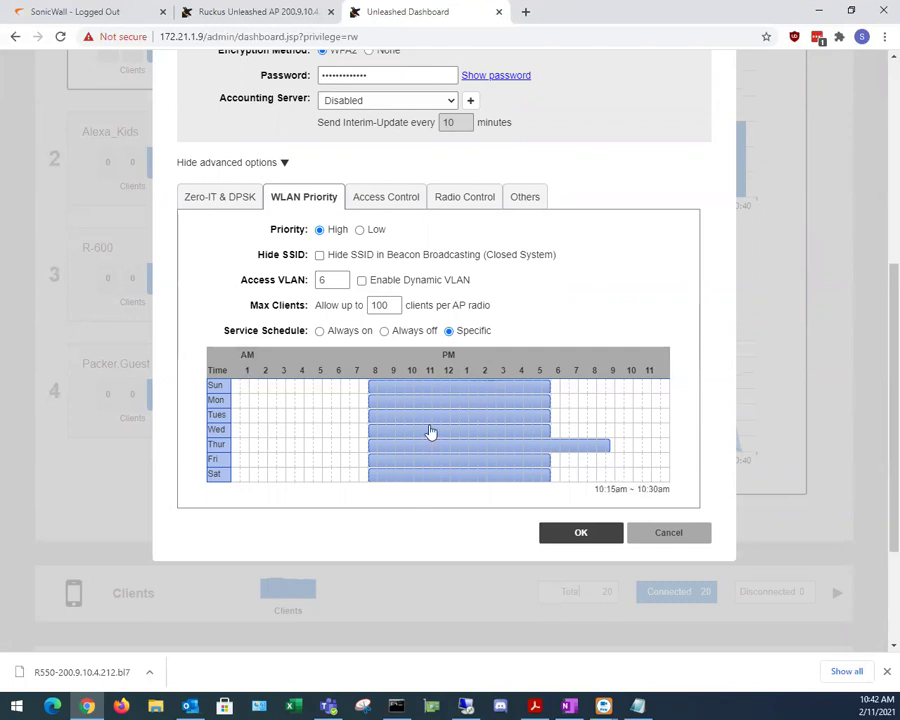
{"action": "scroll", "coordinate": [450, 430], "scroll_direction": "down", "scroll_amount": 1}
{"action": "scroll", "coordinate": [455, 410], "scroll_direction": "up", "scroll_amount": 3}
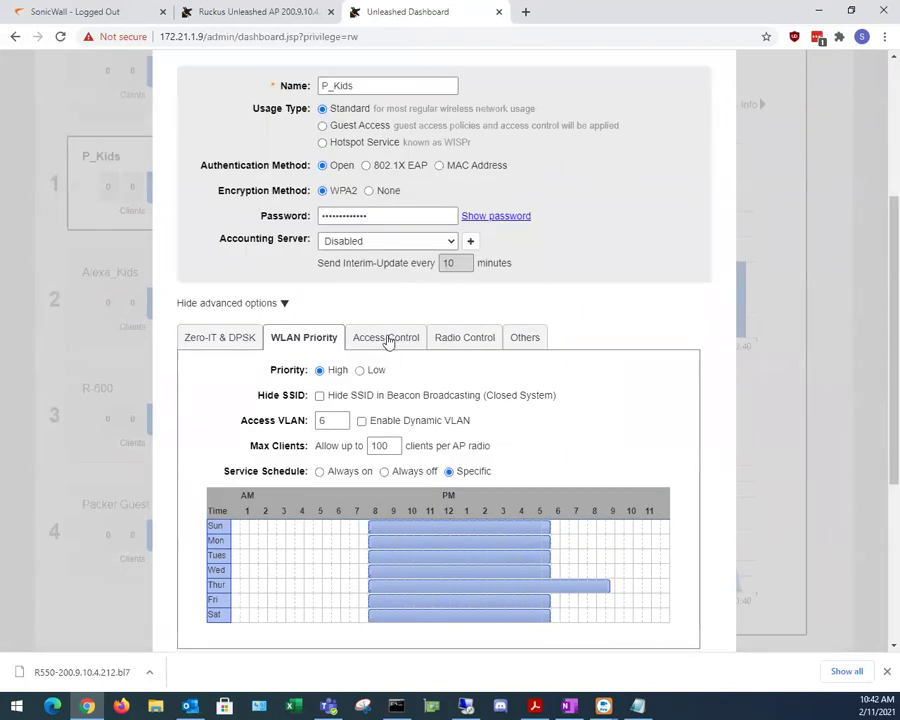
{"action": "left_click", "coordinate": [388, 338]}
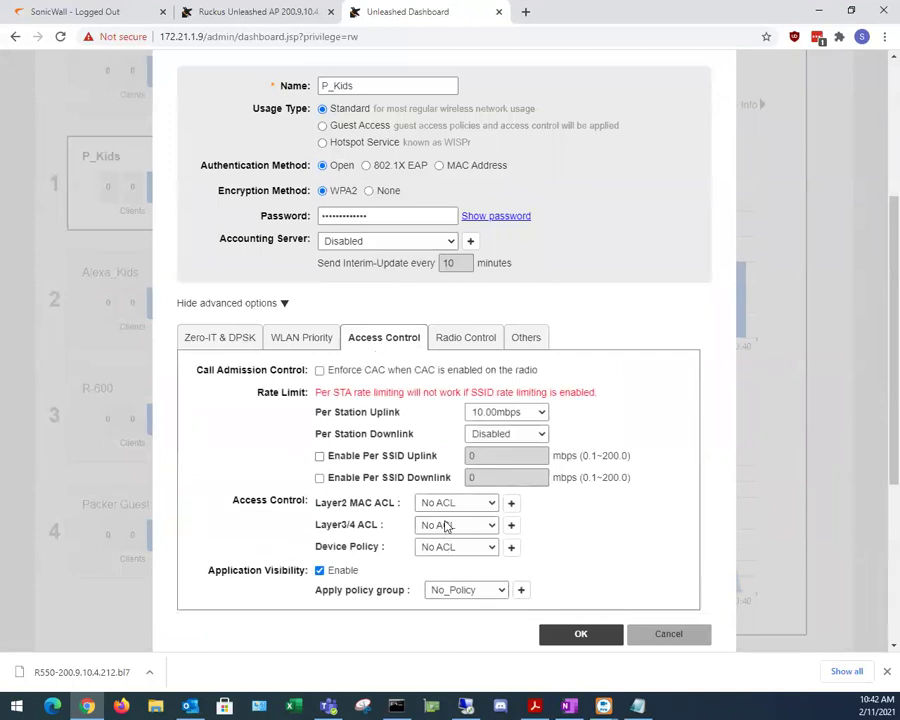
{"action": "left_click", "coordinate": [467, 341]}
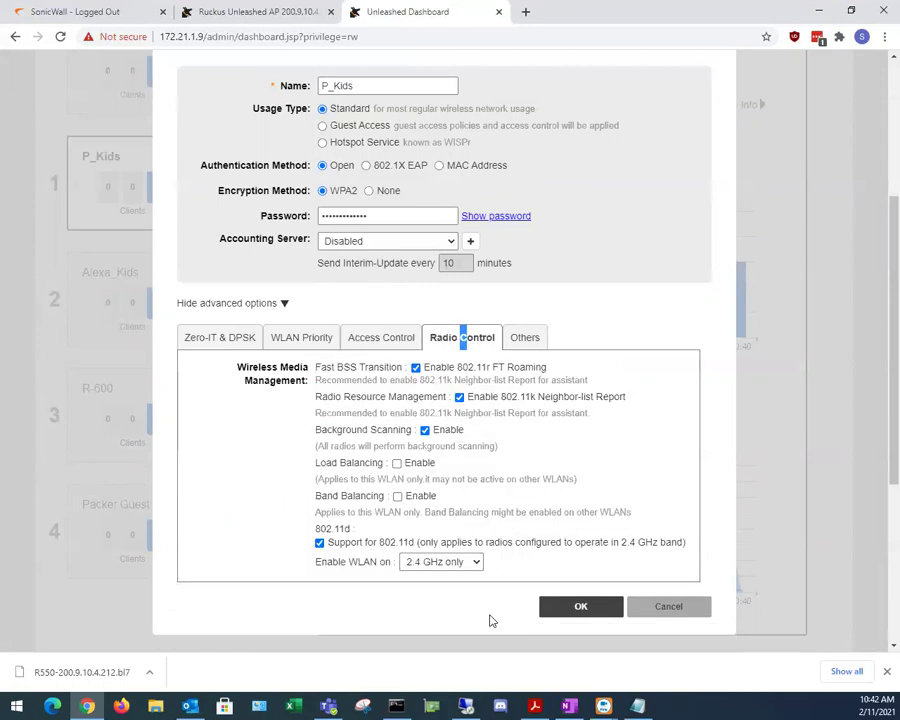
{"action": "left_click", "coordinate": [672, 610]}
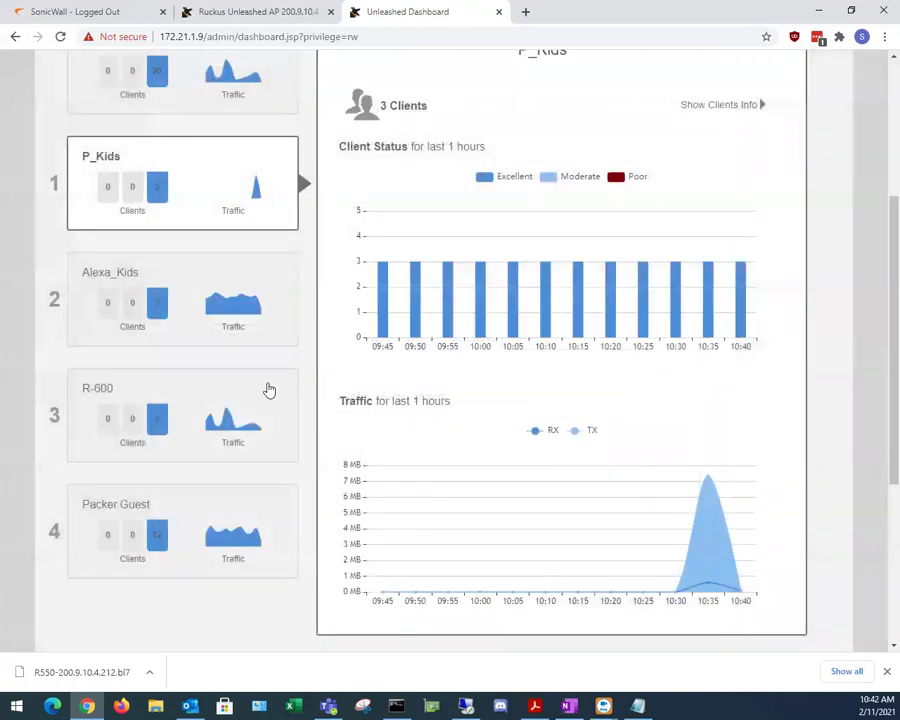
Step: Open Alexa_Kids' Edit WLAN advanced options and review its priority, VLAN and schedule settings
{"action": "left_click", "coordinate": [235, 330]}
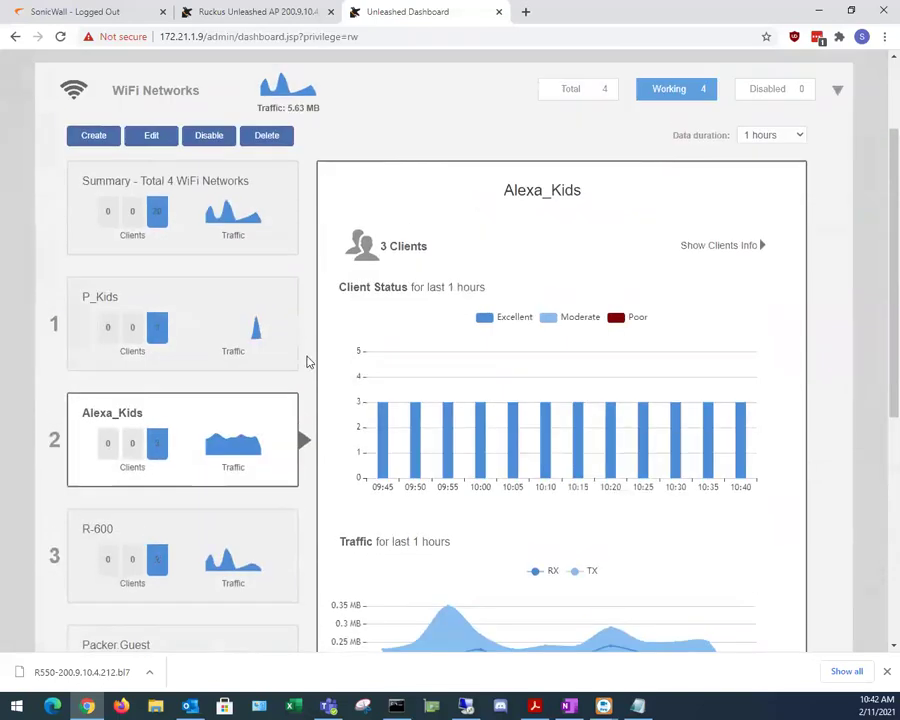
{"action": "scroll", "coordinate": [205, 407], "scroll_direction": "down", "scroll_amount": 2}
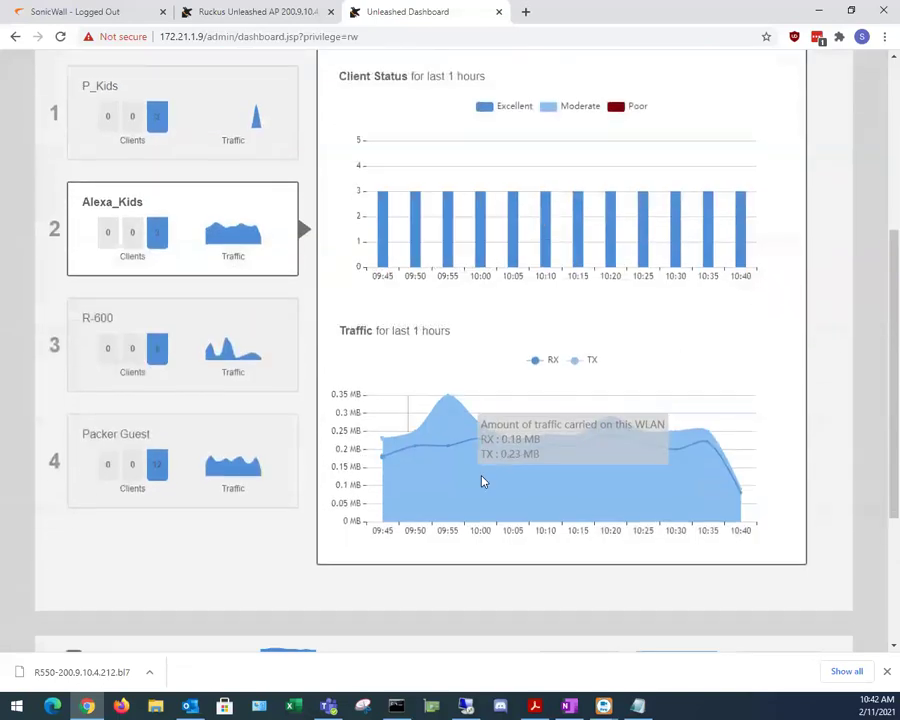
{"action": "scroll", "coordinate": [480, 476], "scroll_direction": "up", "scroll_amount": 3}
{"action": "left_click", "coordinate": [151, 205]}
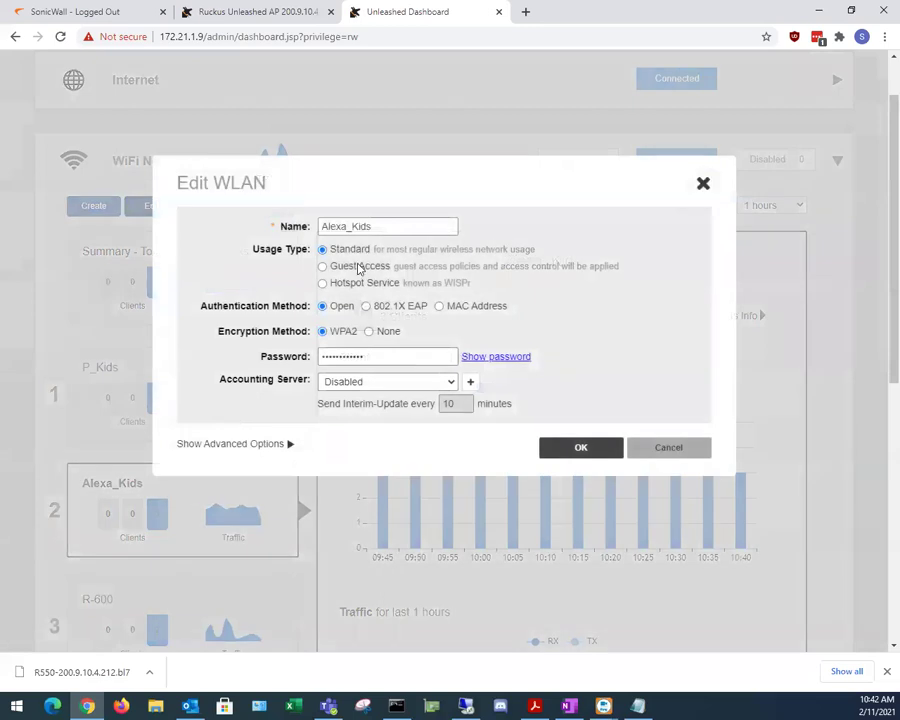
{"action": "left_click", "coordinate": [295, 442]}
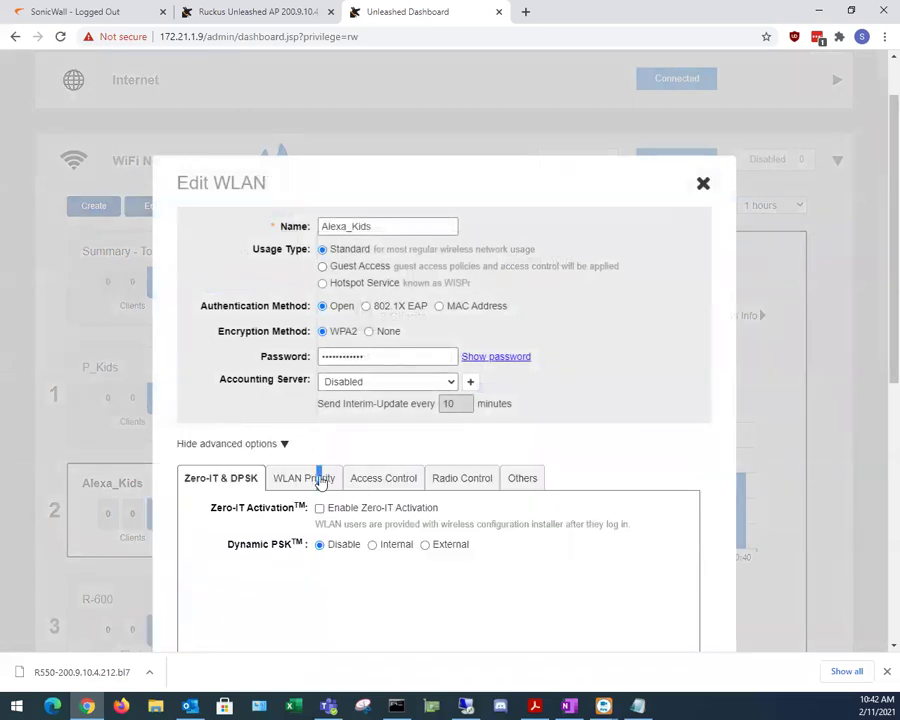
{"action": "left_click", "coordinate": [317, 477]}
{"action": "scroll", "coordinate": [311, 484], "scroll_direction": "down", "scroll_amount": 3}
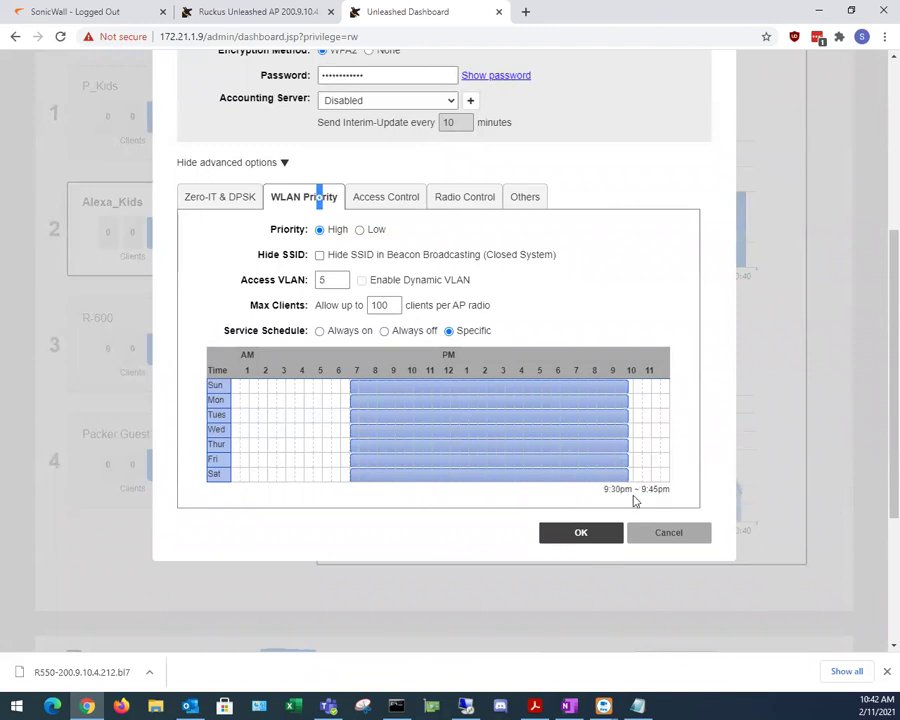
Step: Cancel the Alexa_Kids edit unchanged and show the R-600 network's stats
{"action": "left_click", "coordinate": [650, 541]}
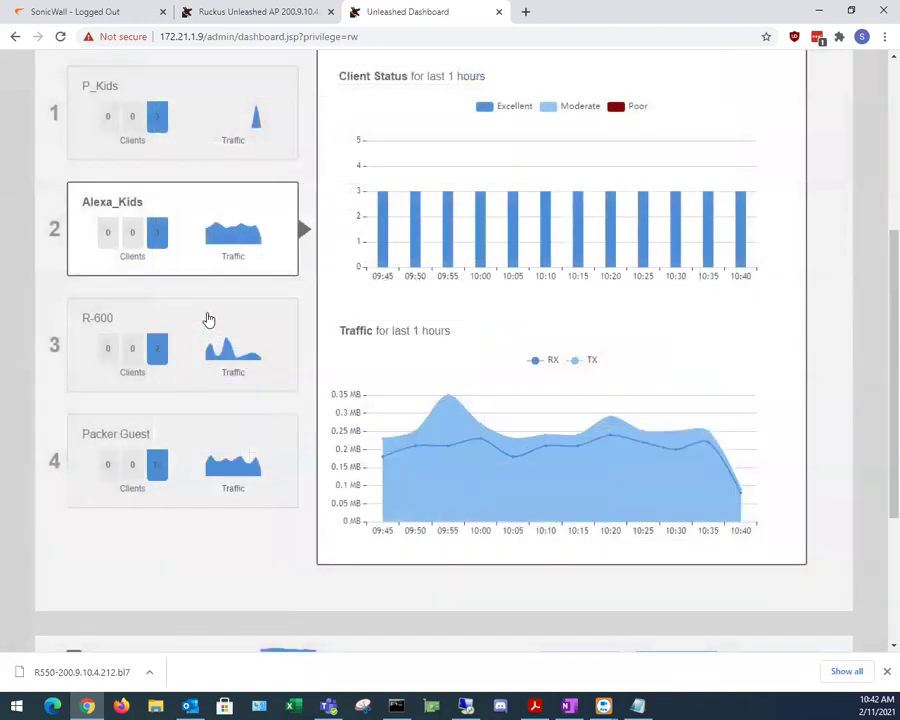
{"action": "left_click", "coordinate": [206, 316]}
{"action": "scroll", "coordinate": [268, 542], "scroll_direction": "up", "scroll_amount": 2}
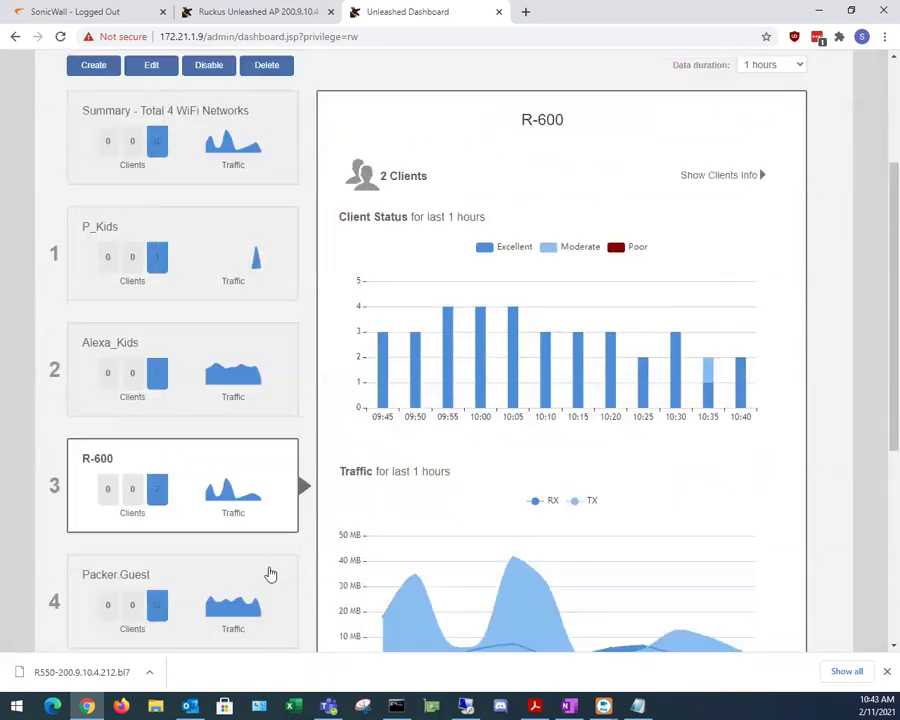
Step: Open R-600's advanced WLAN options and review its priority, VLAN, access control and rate limits
{"action": "mouse_move", "coordinate": [262, 481]}
{"action": "left_click", "coordinate": [145, 63]}
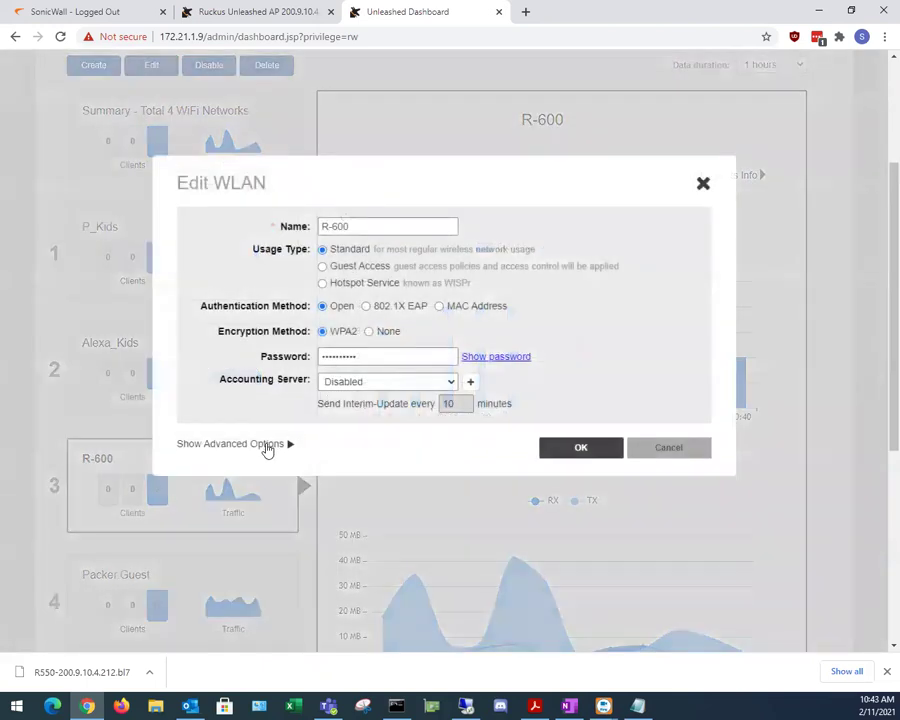
{"action": "left_click", "coordinate": [266, 446]}
{"action": "scroll", "coordinate": [220, 532], "scroll_direction": "down", "scroll_amount": 2}
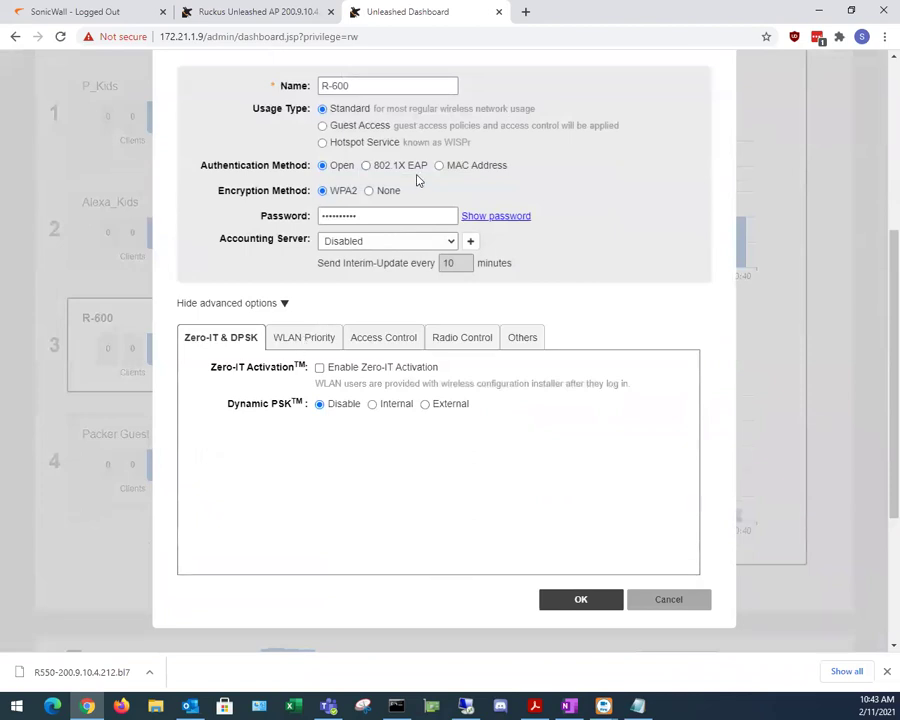
{"action": "scroll", "coordinate": [416, 178], "scroll_direction": "up", "scroll_amount": 1}
{"action": "left_click", "coordinate": [290, 407]}
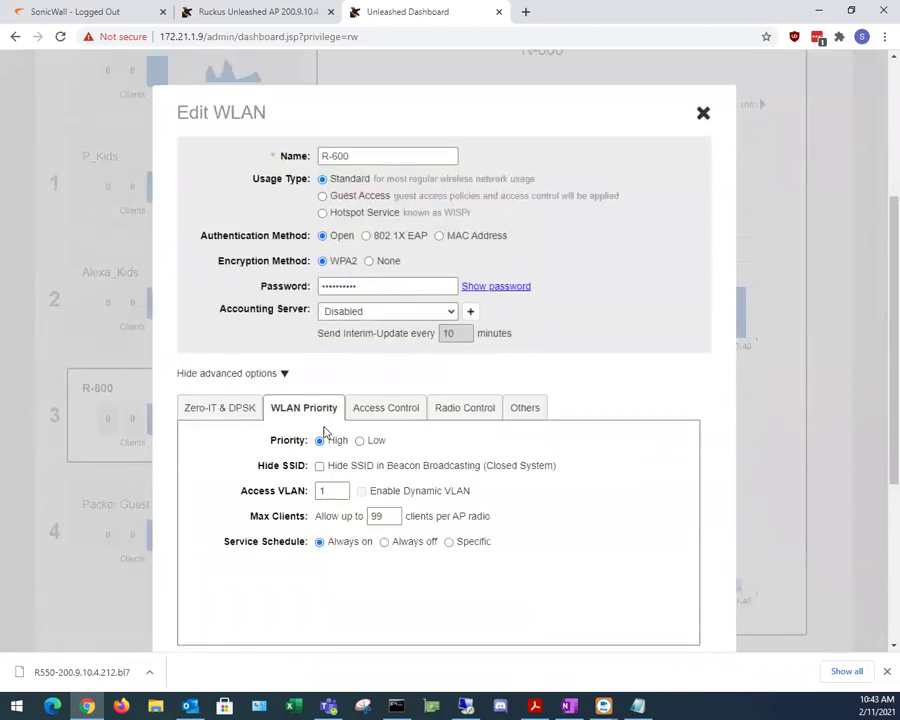
{"action": "scroll", "coordinate": [242, 515], "scroll_direction": "down", "scroll_amount": 2}
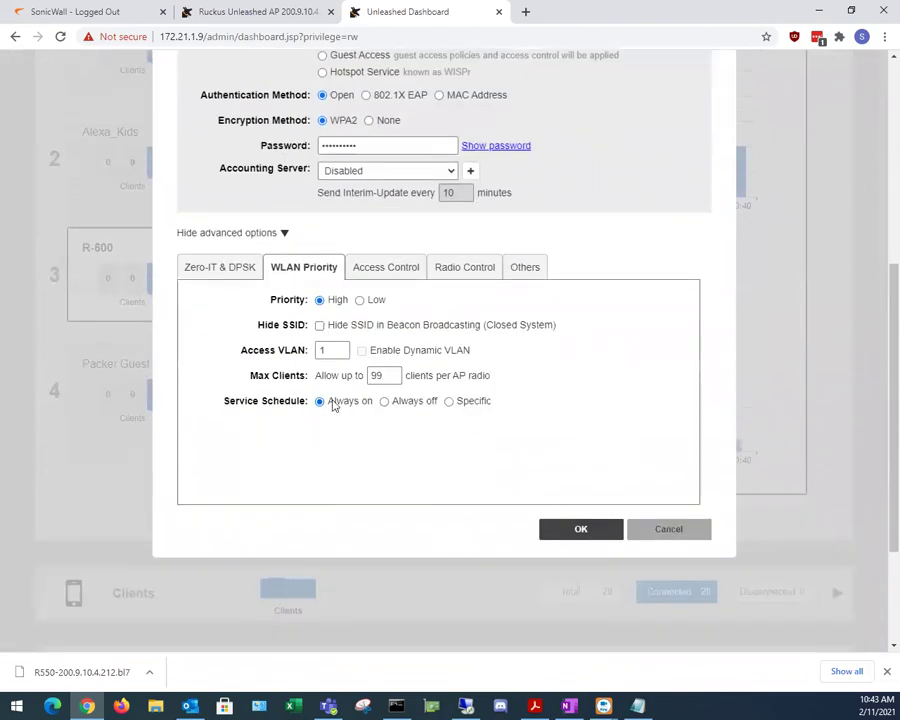
{"action": "left_click", "coordinate": [387, 270]}
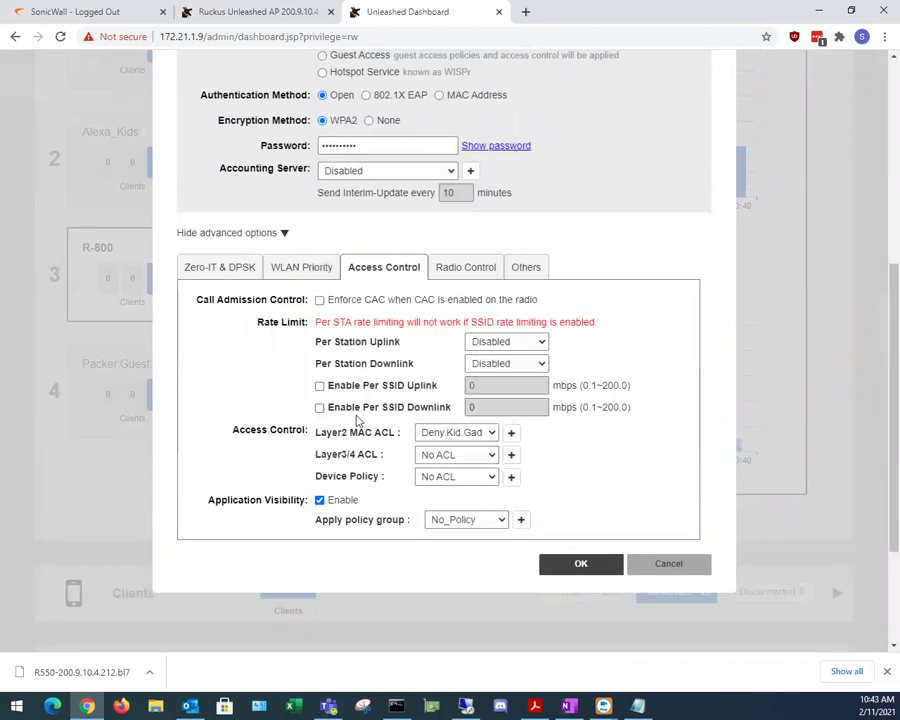
{"action": "left_click_drag", "start_coordinate": [332, 432], "coordinate": [392, 433]}
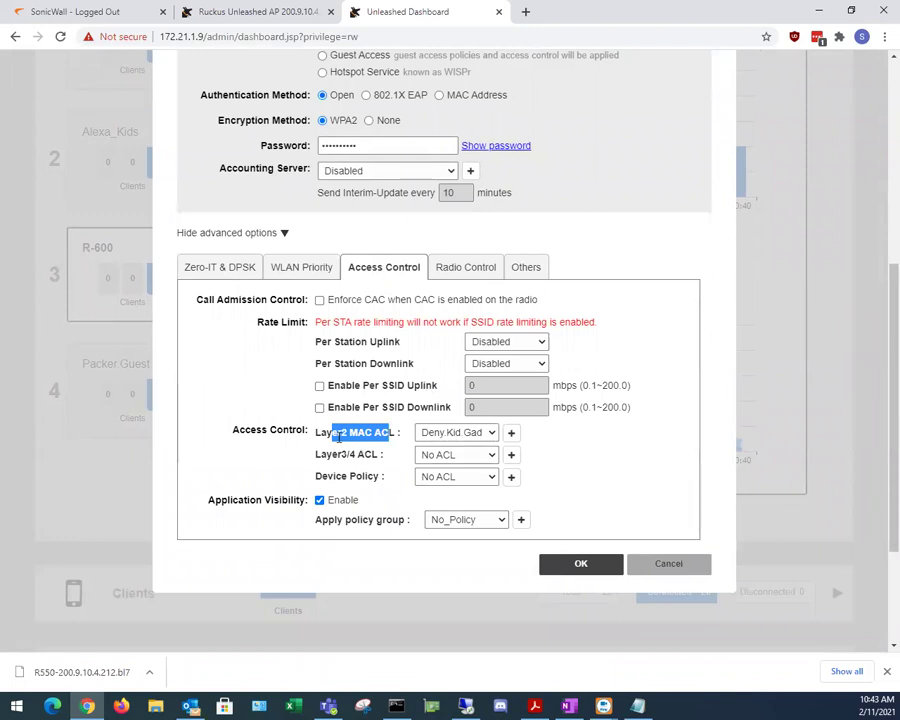
Step: Enable 802.11r FT Roaming and 802.11k Neighbor-list Report for R-600 and save
{"action": "left_click", "coordinate": [466, 268]}
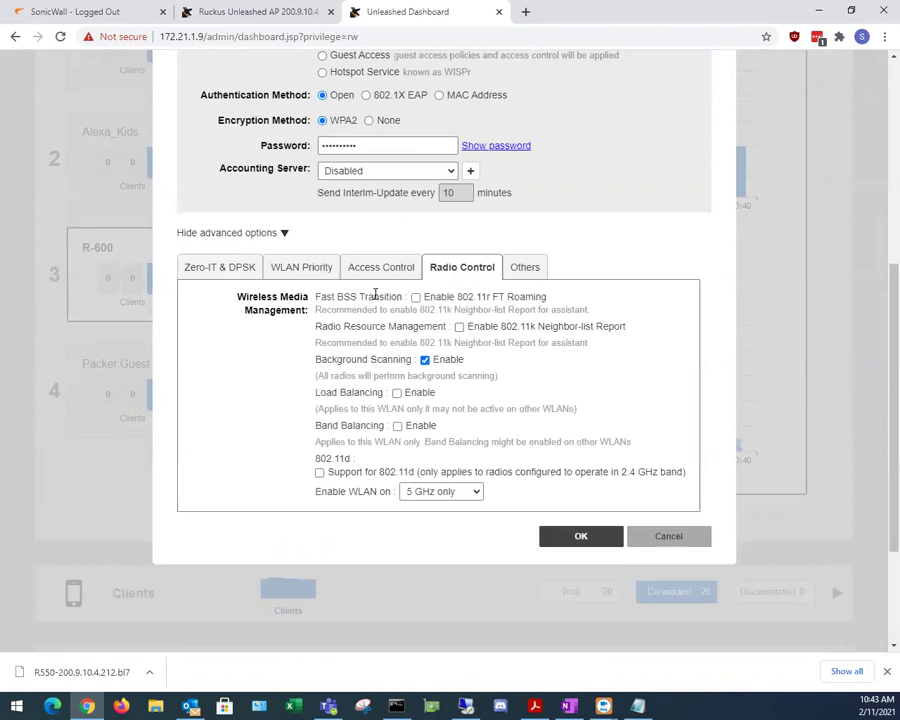
{"action": "left_click", "coordinate": [416, 297]}
{"action": "left_click", "coordinate": [459, 327]}
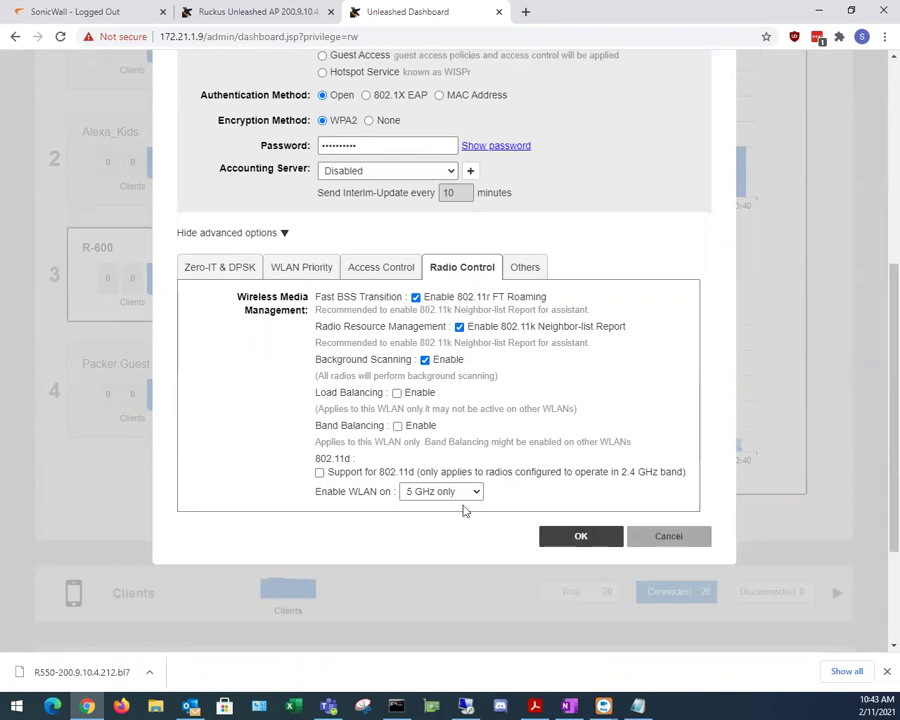
{"action": "left_click", "coordinate": [594, 536]}
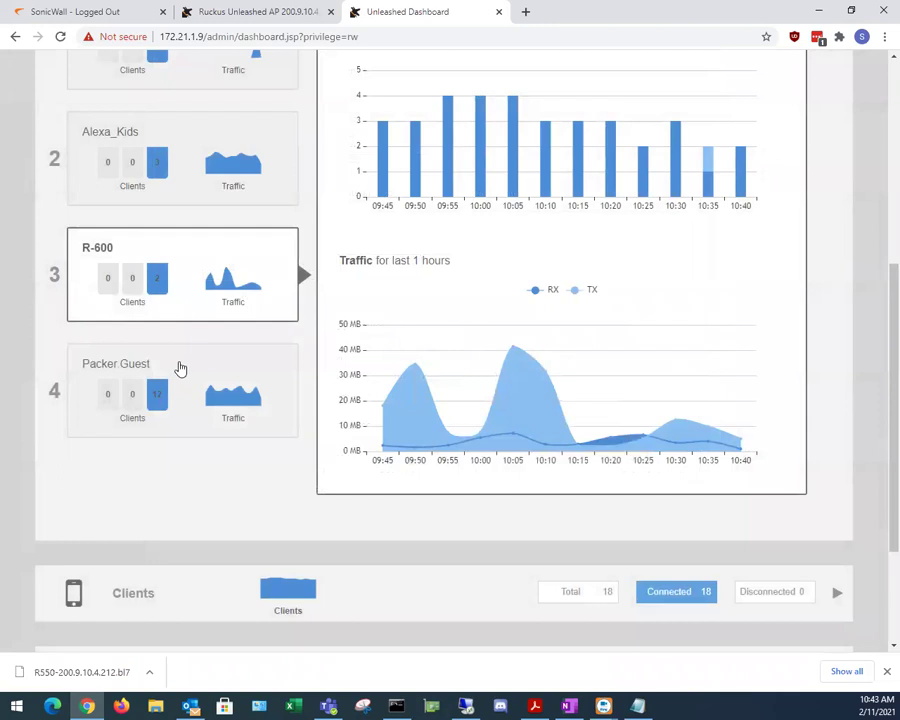
Step: Show Packer.Guest's stats and open its Edit WLAN advanced options
{"action": "left_click", "coordinate": [178, 365]}
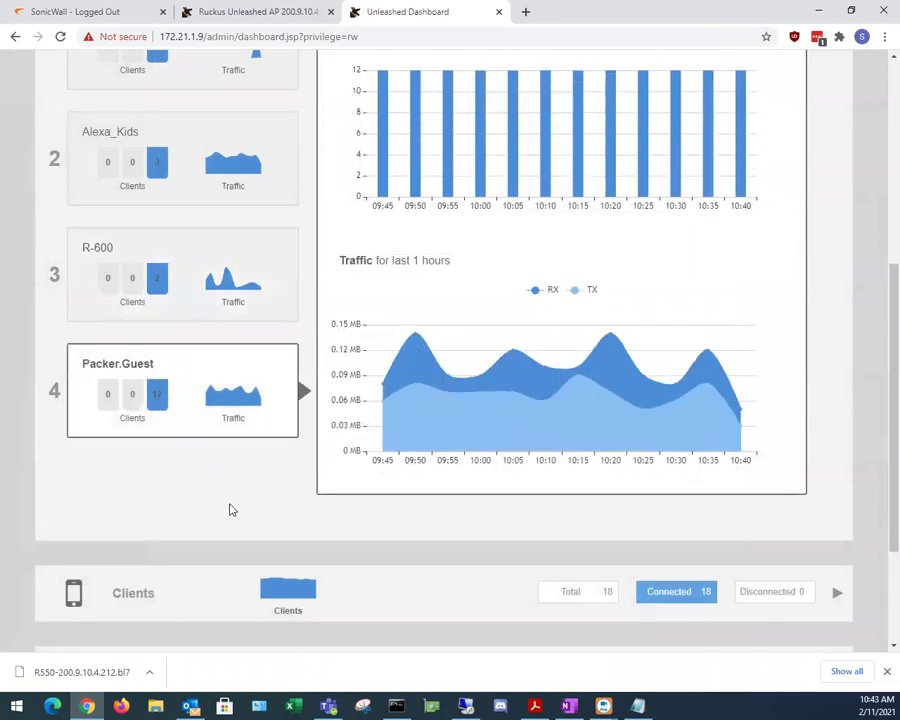
{"action": "scroll", "coordinate": [260, 530], "scroll_direction": "up", "scroll_amount": 2}
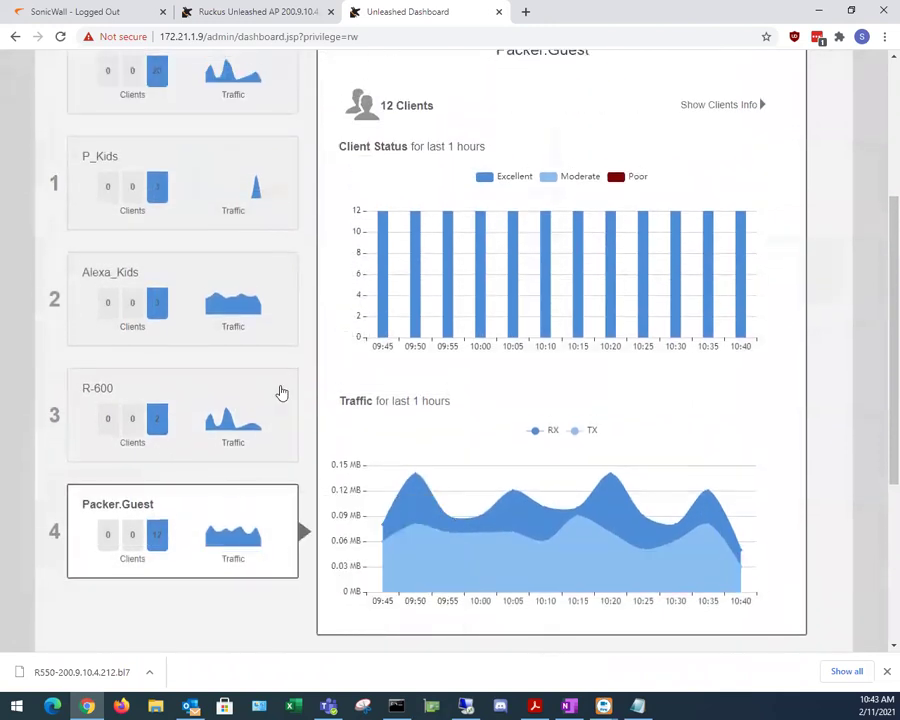
{"action": "scroll", "coordinate": [262, 410], "scroll_direction": "up", "scroll_amount": 3}
{"action": "left_click", "coordinate": [146, 280]}
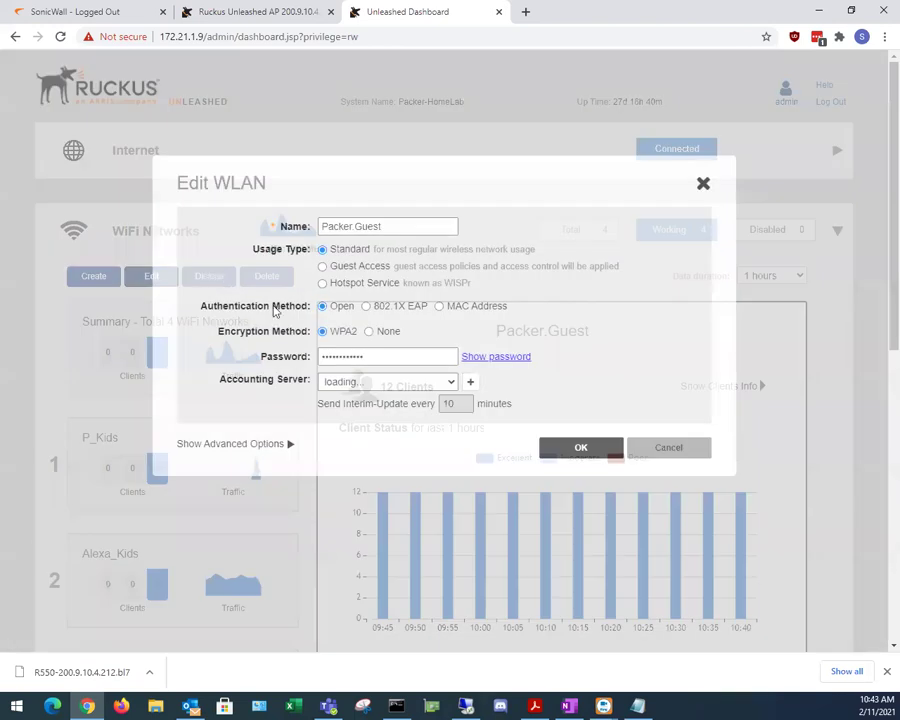
{"action": "left_click", "coordinate": [259, 450]}
Step: Review Packer.Guest's WLAN Priority, Access Control (2.00/15.00 mbps limits) and Radio Control tabs
{"action": "scroll", "coordinate": [238, 463], "scroll_direction": "down", "scroll_amount": 4}
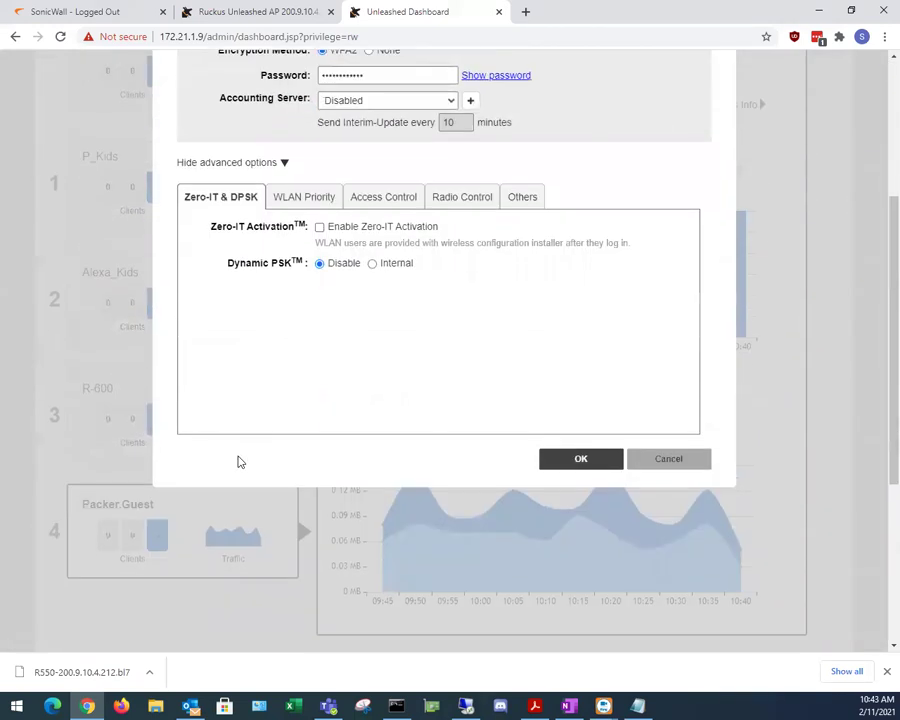
{"action": "scroll", "coordinate": [249, 425], "scroll_direction": "up", "scroll_amount": 1}
{"action": "left_click", "coordinate": [309, 274]}
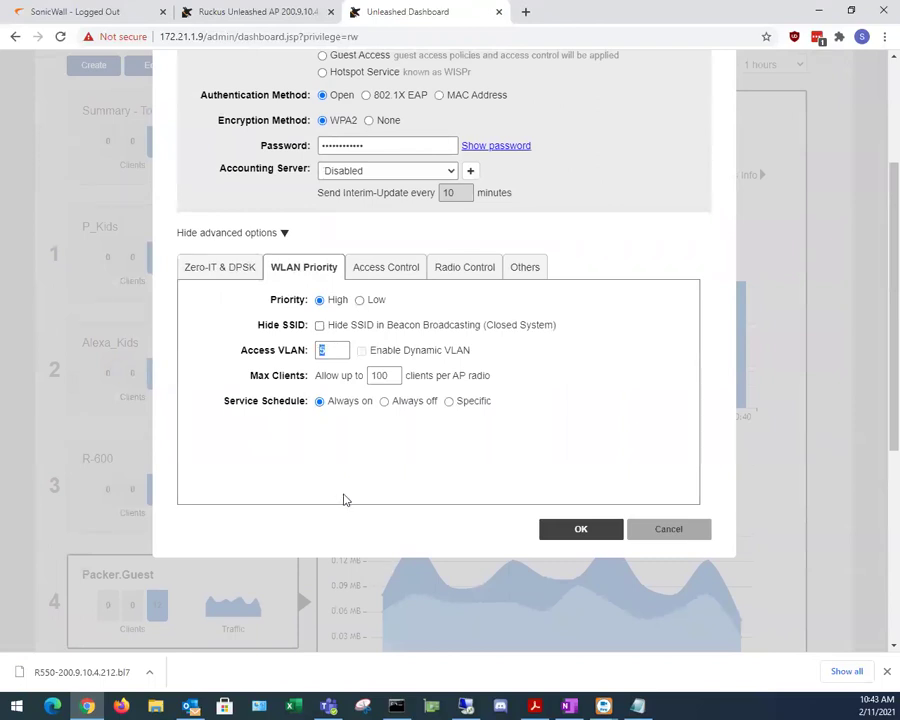
{"action": "left_click", "coordinate": [401, 267]}
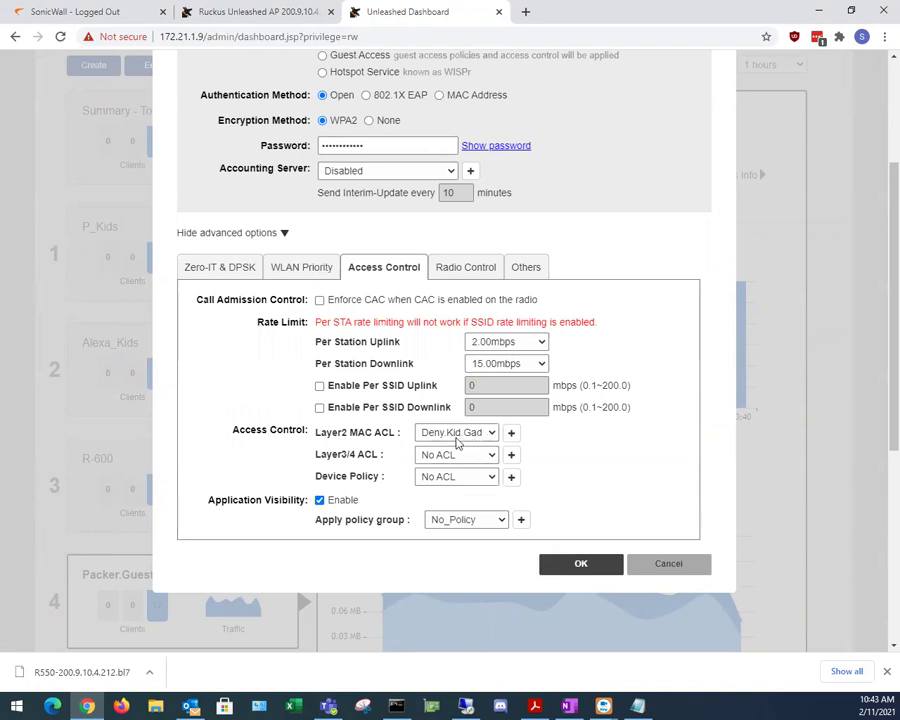
{"action": "left_click", "coordinate": [313, 270]}
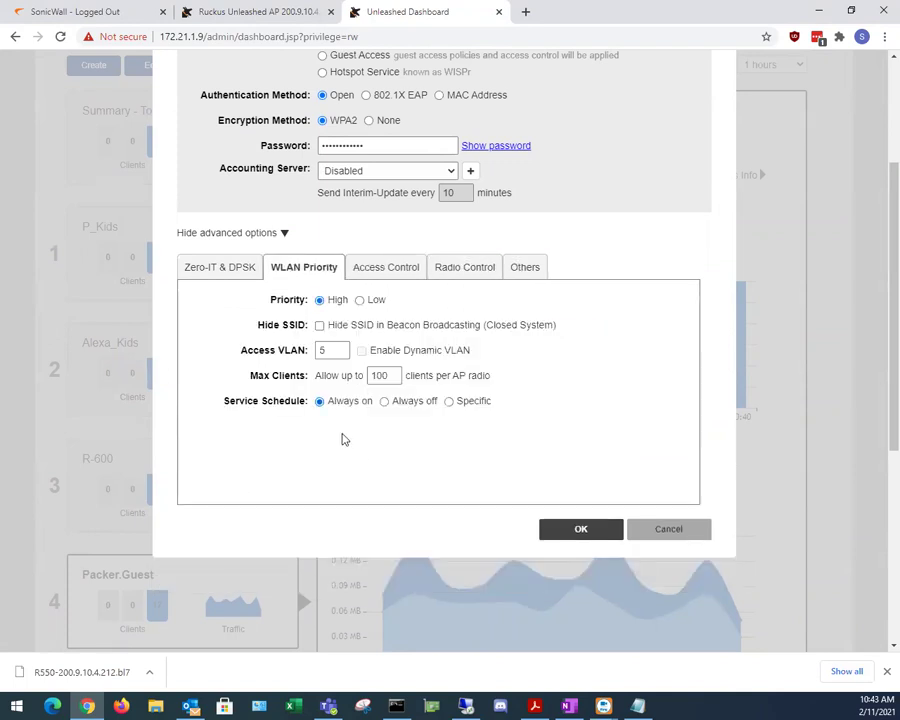
{"action": "left_click", "coordinate": [463, 267]}
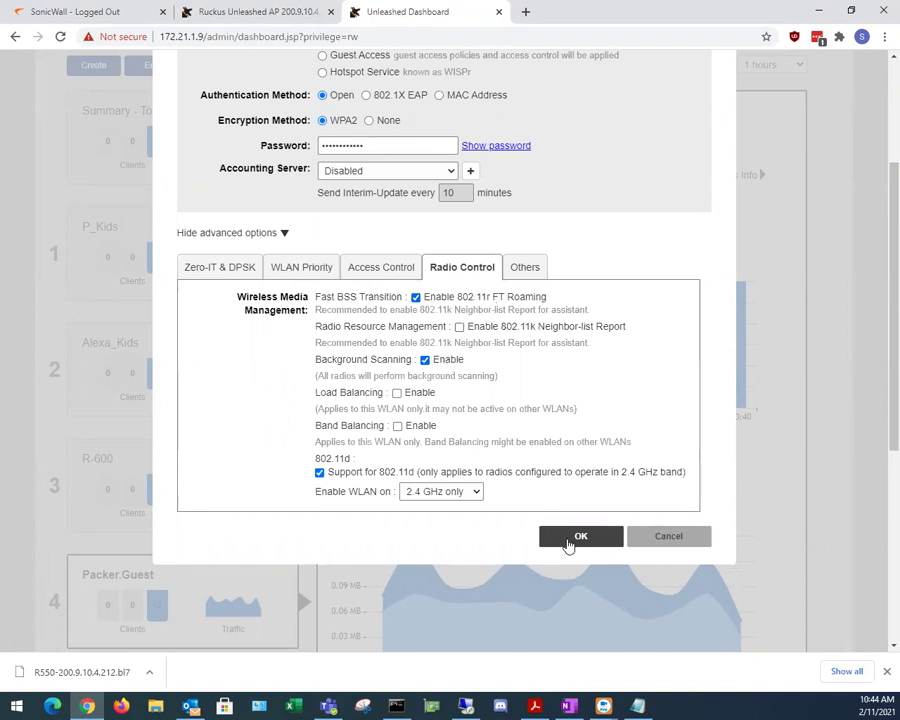
{"action": "left_click", "coordinate": [572, 538]}
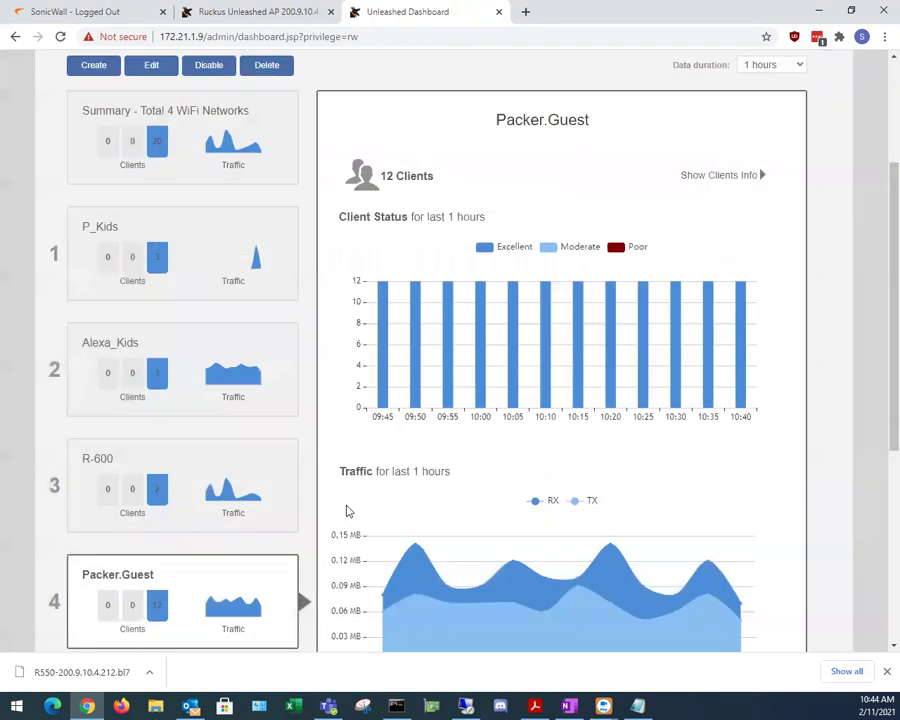
{"action": "scroll", "coordinate": [220, 518], "scroll_direction": "down", "scroll_amount": 3}
{"action": "scroll", "coordinate": [200, 498], "scroll_direction": "down", "scroll_amount": 2}
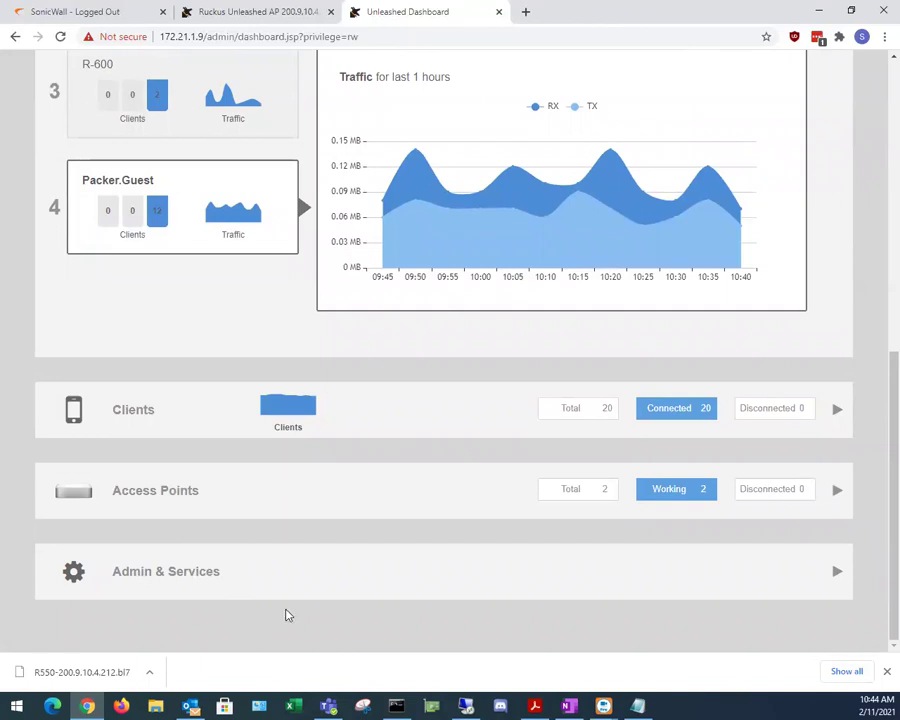
{"action": "scroll", "coordinate": [118, 432], "scroll_direction": "up", "scroll_amount": 2}
{"action": "scroll", "coordinate": [118, 432], "scroll_direction": "up", "scroll_amount": 4}
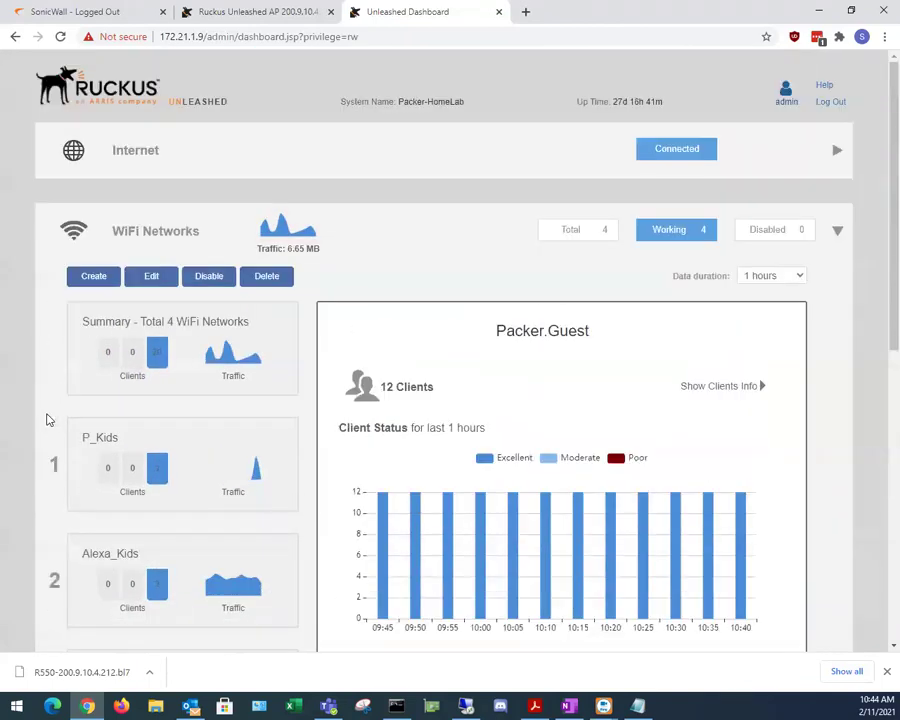
{"action": "scroll", "coordinate": [35, 405], "scroll_direction": "down", "scroll_amount": 5}
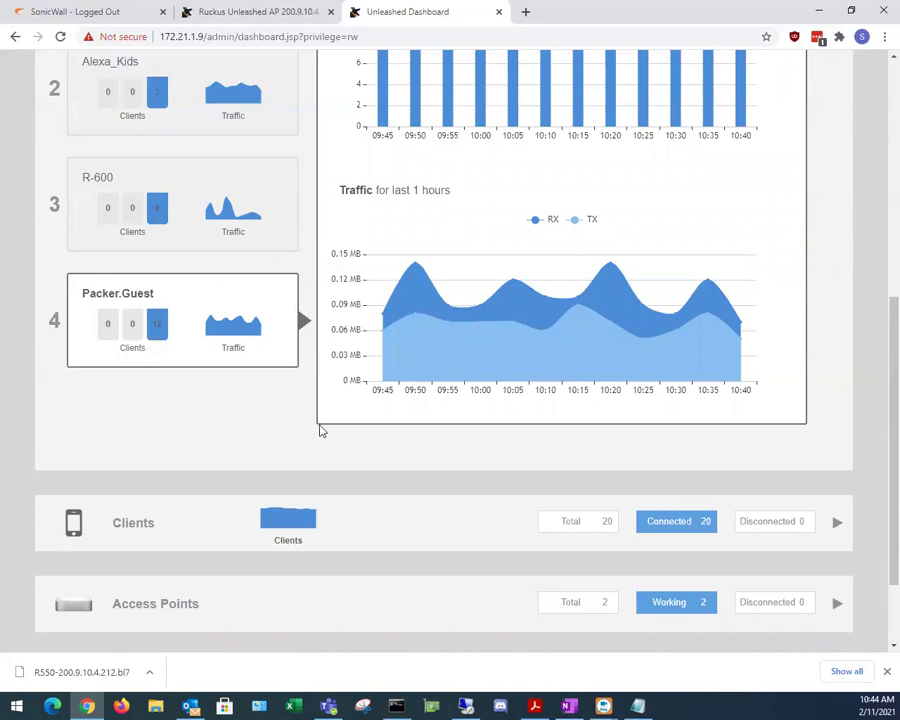
{"action": "scroll", "coordinate": [251, 455], "scroll_direction": "up", "scroll_amount": 3}
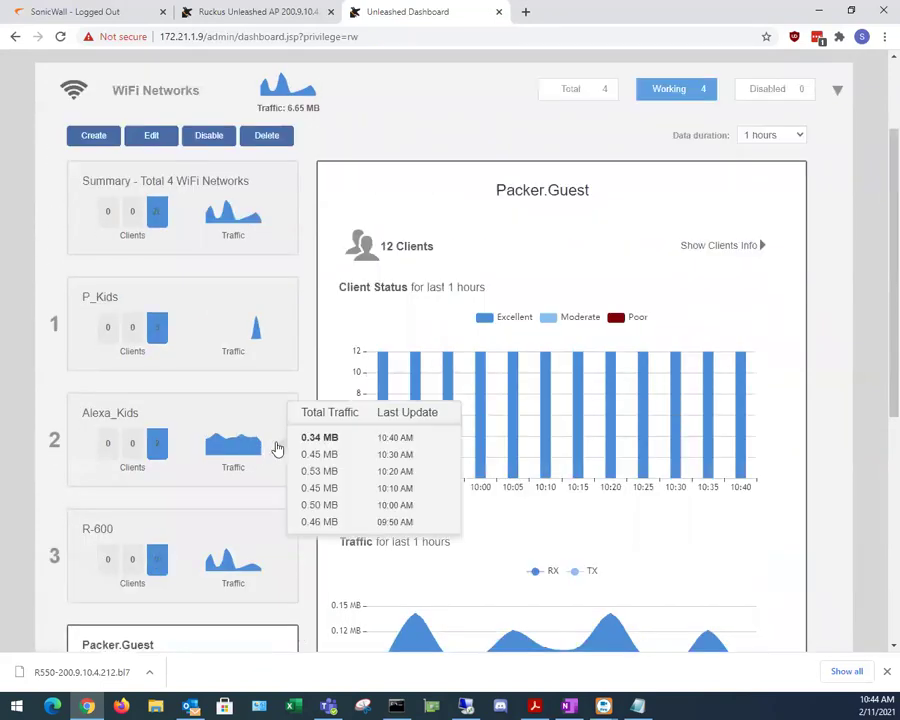
{"action": "scroll", "coordinate": [340, 330], "scroll_direction": "up", "scroll_amount": 2}
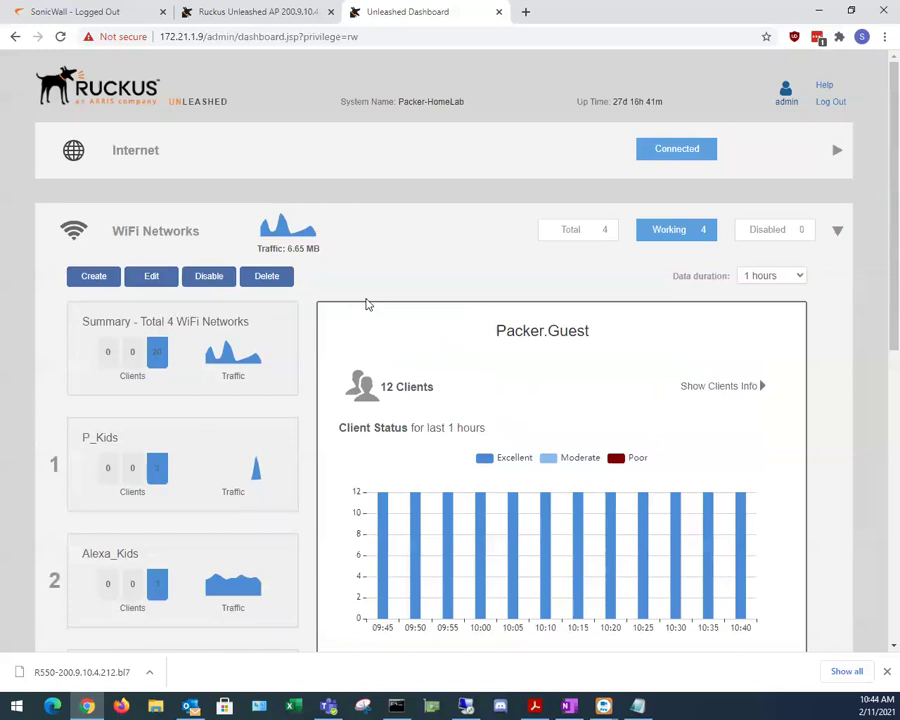